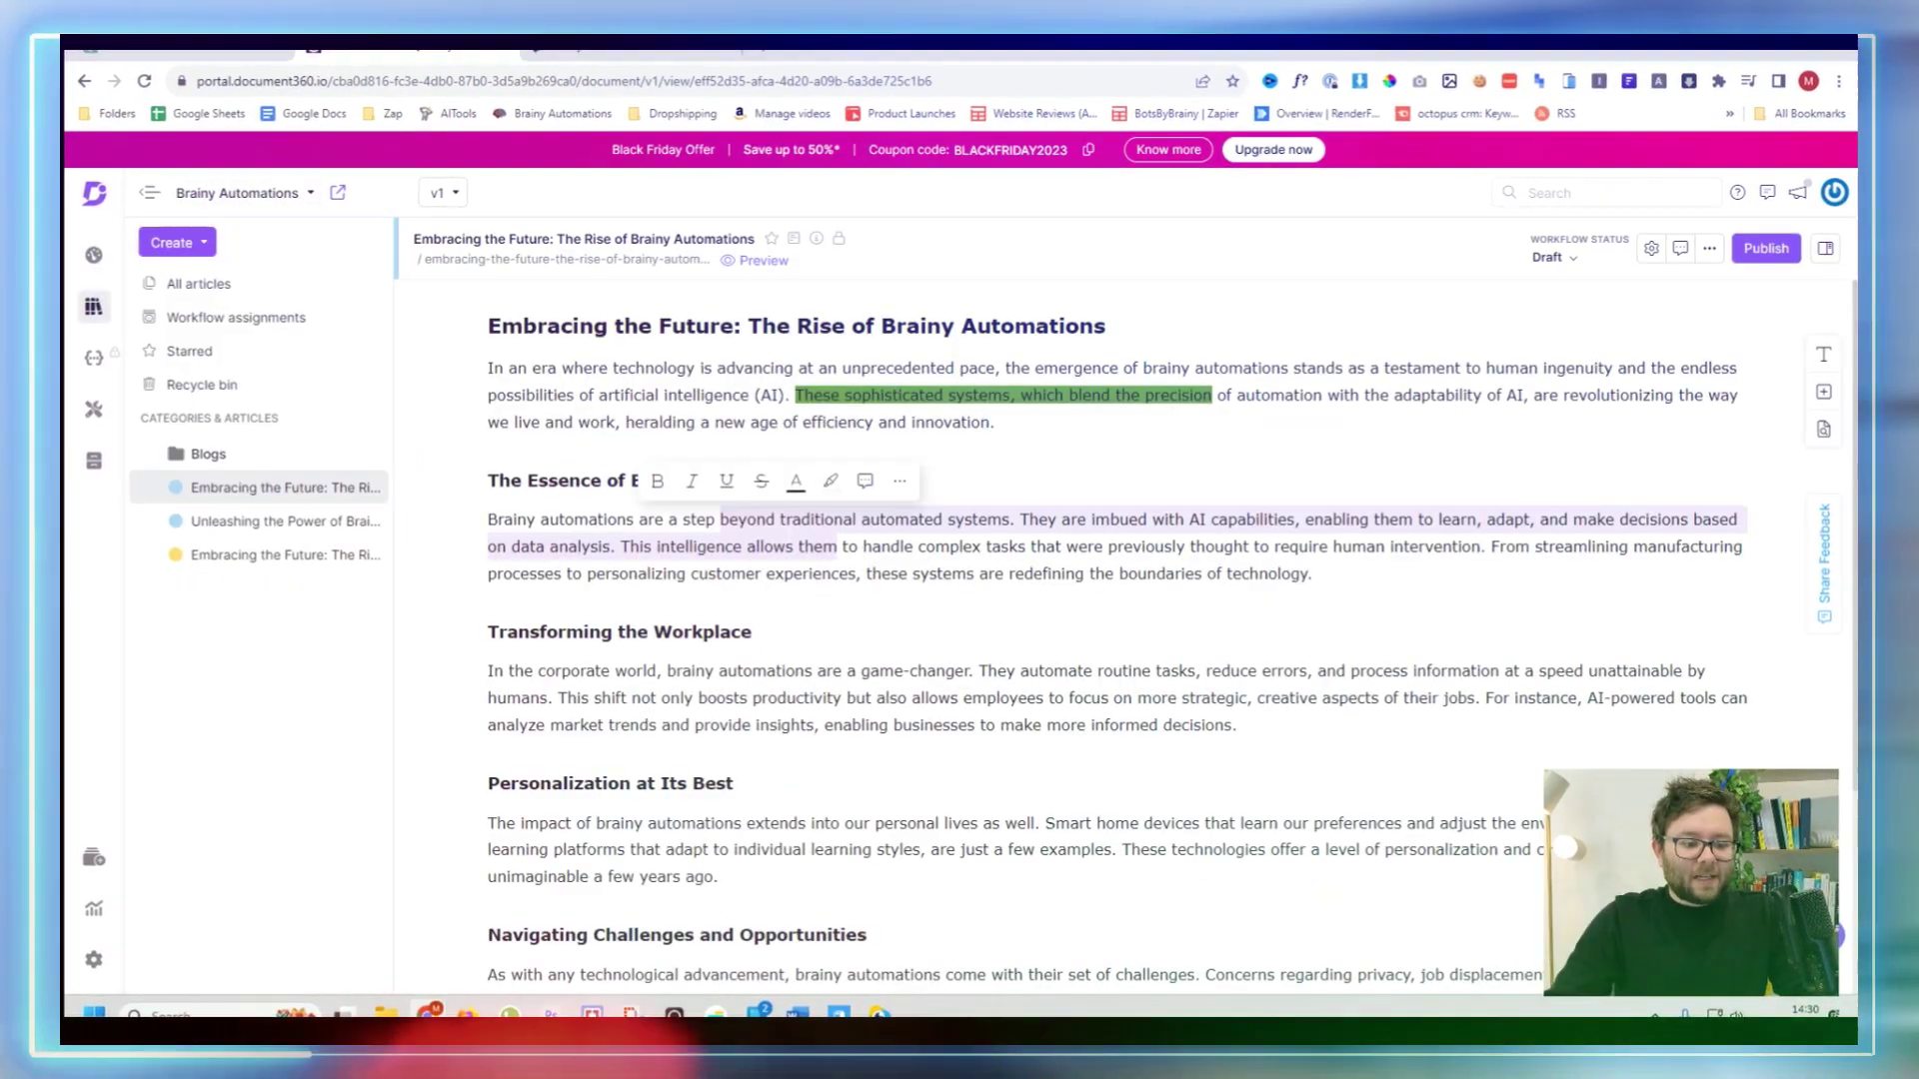
Turn on Show breadcrumb navigation for knowledge base articles.
left_click(866, 485)
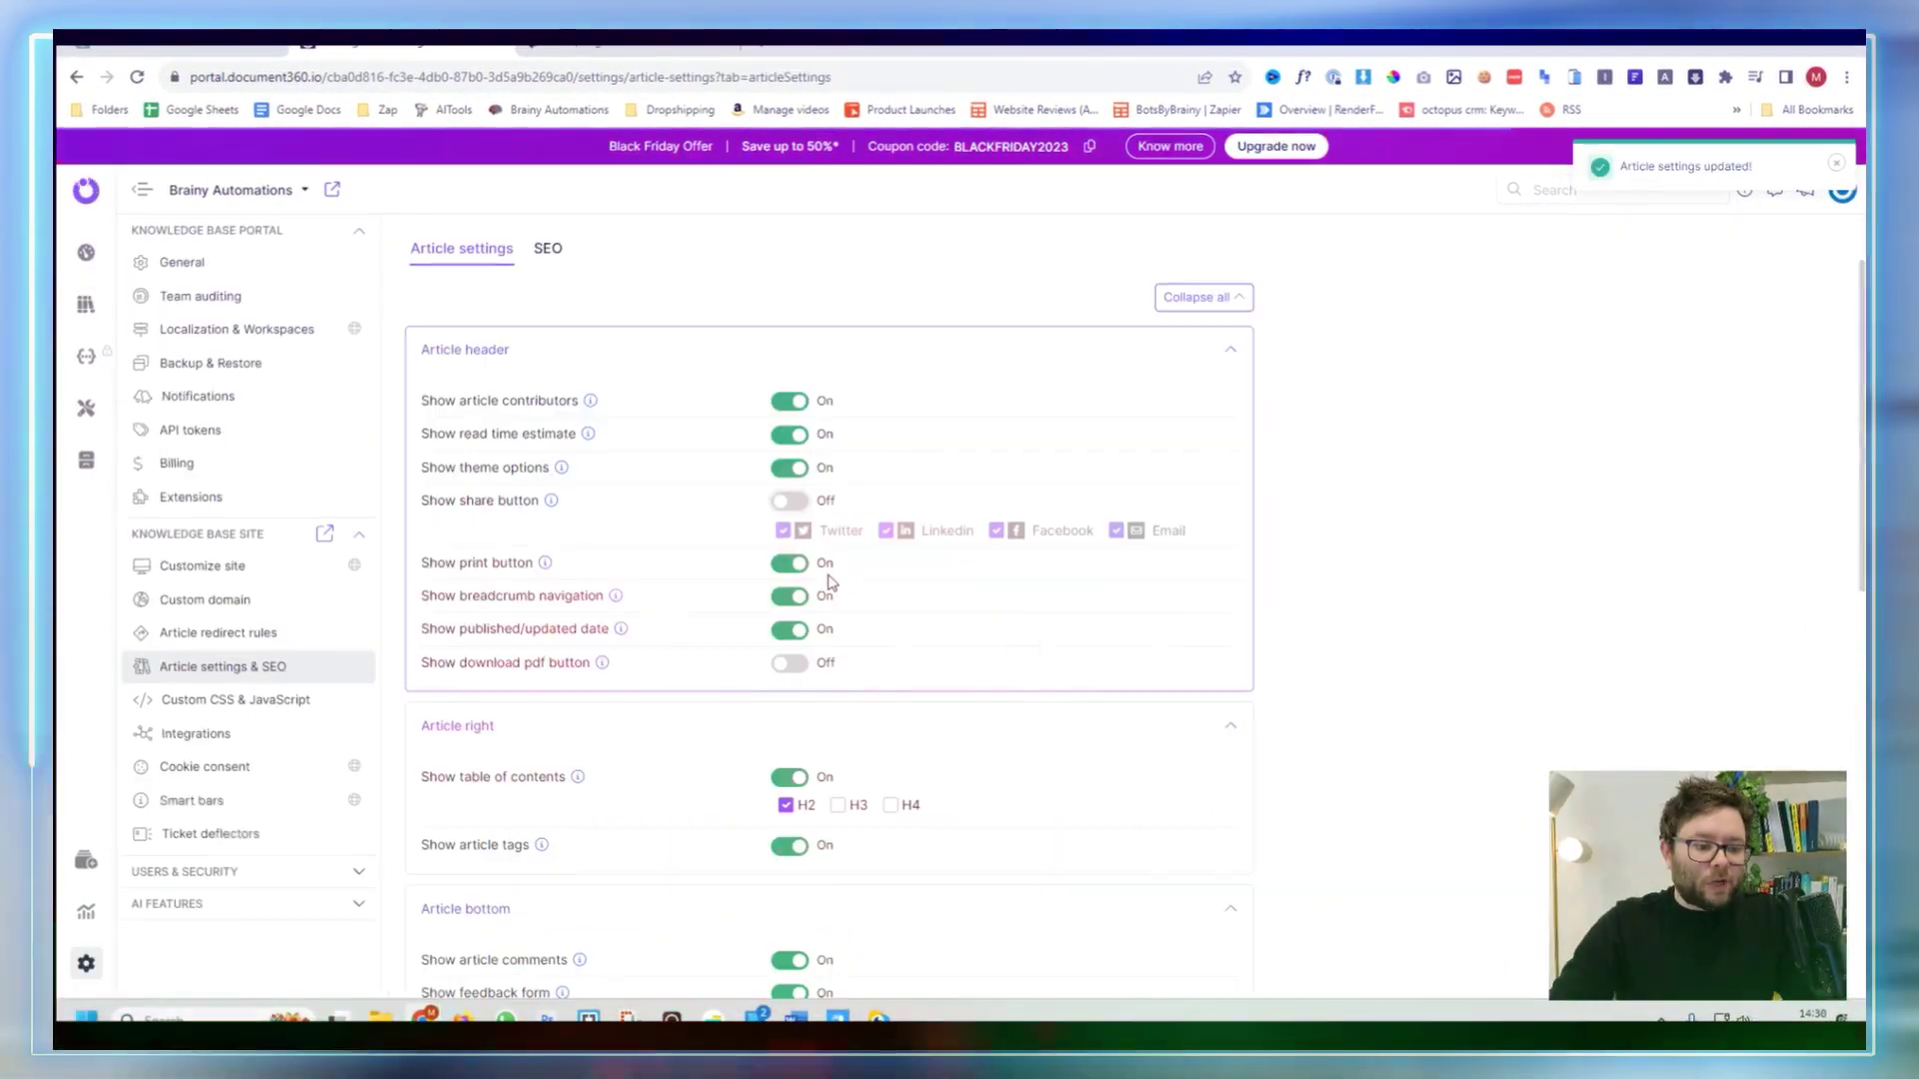
left_click(788, 605)
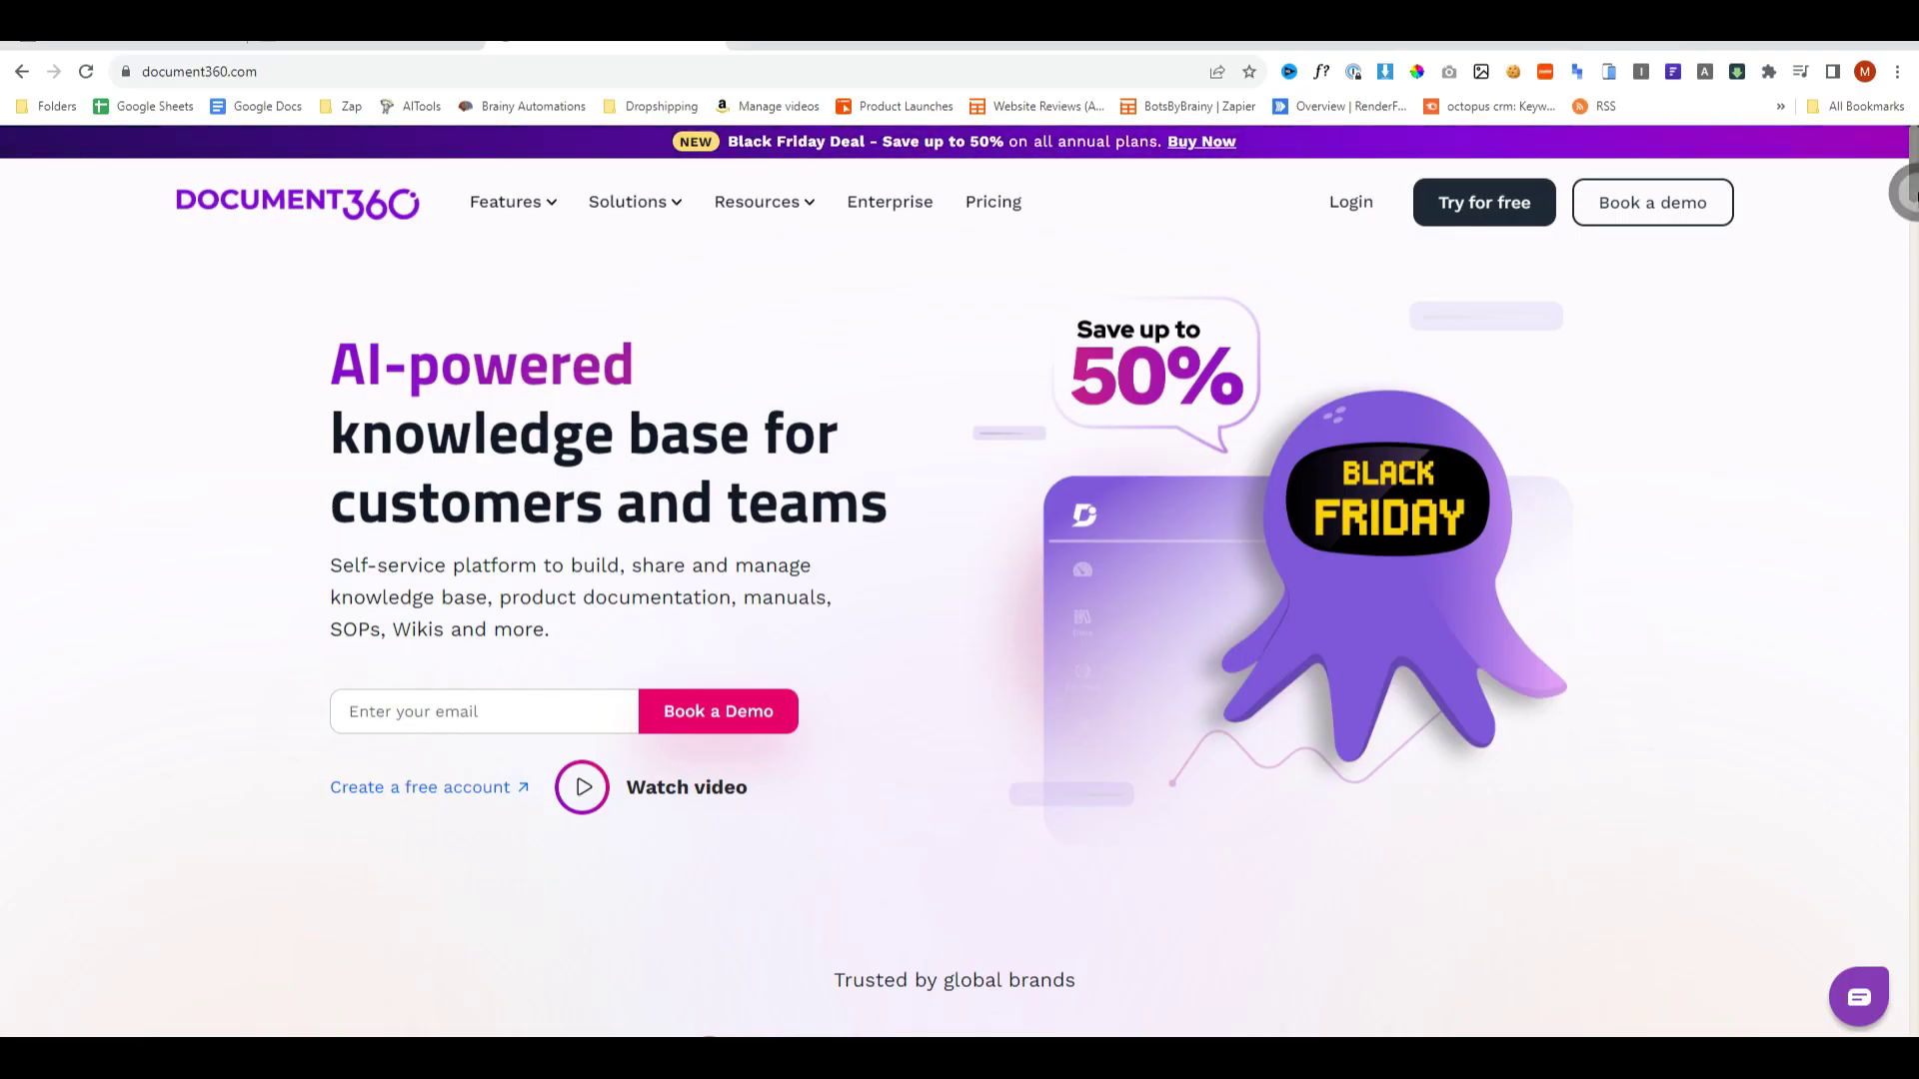
Scroll down the document360.com homepage.
left_click_drag(1915, 197, 1902, 712)
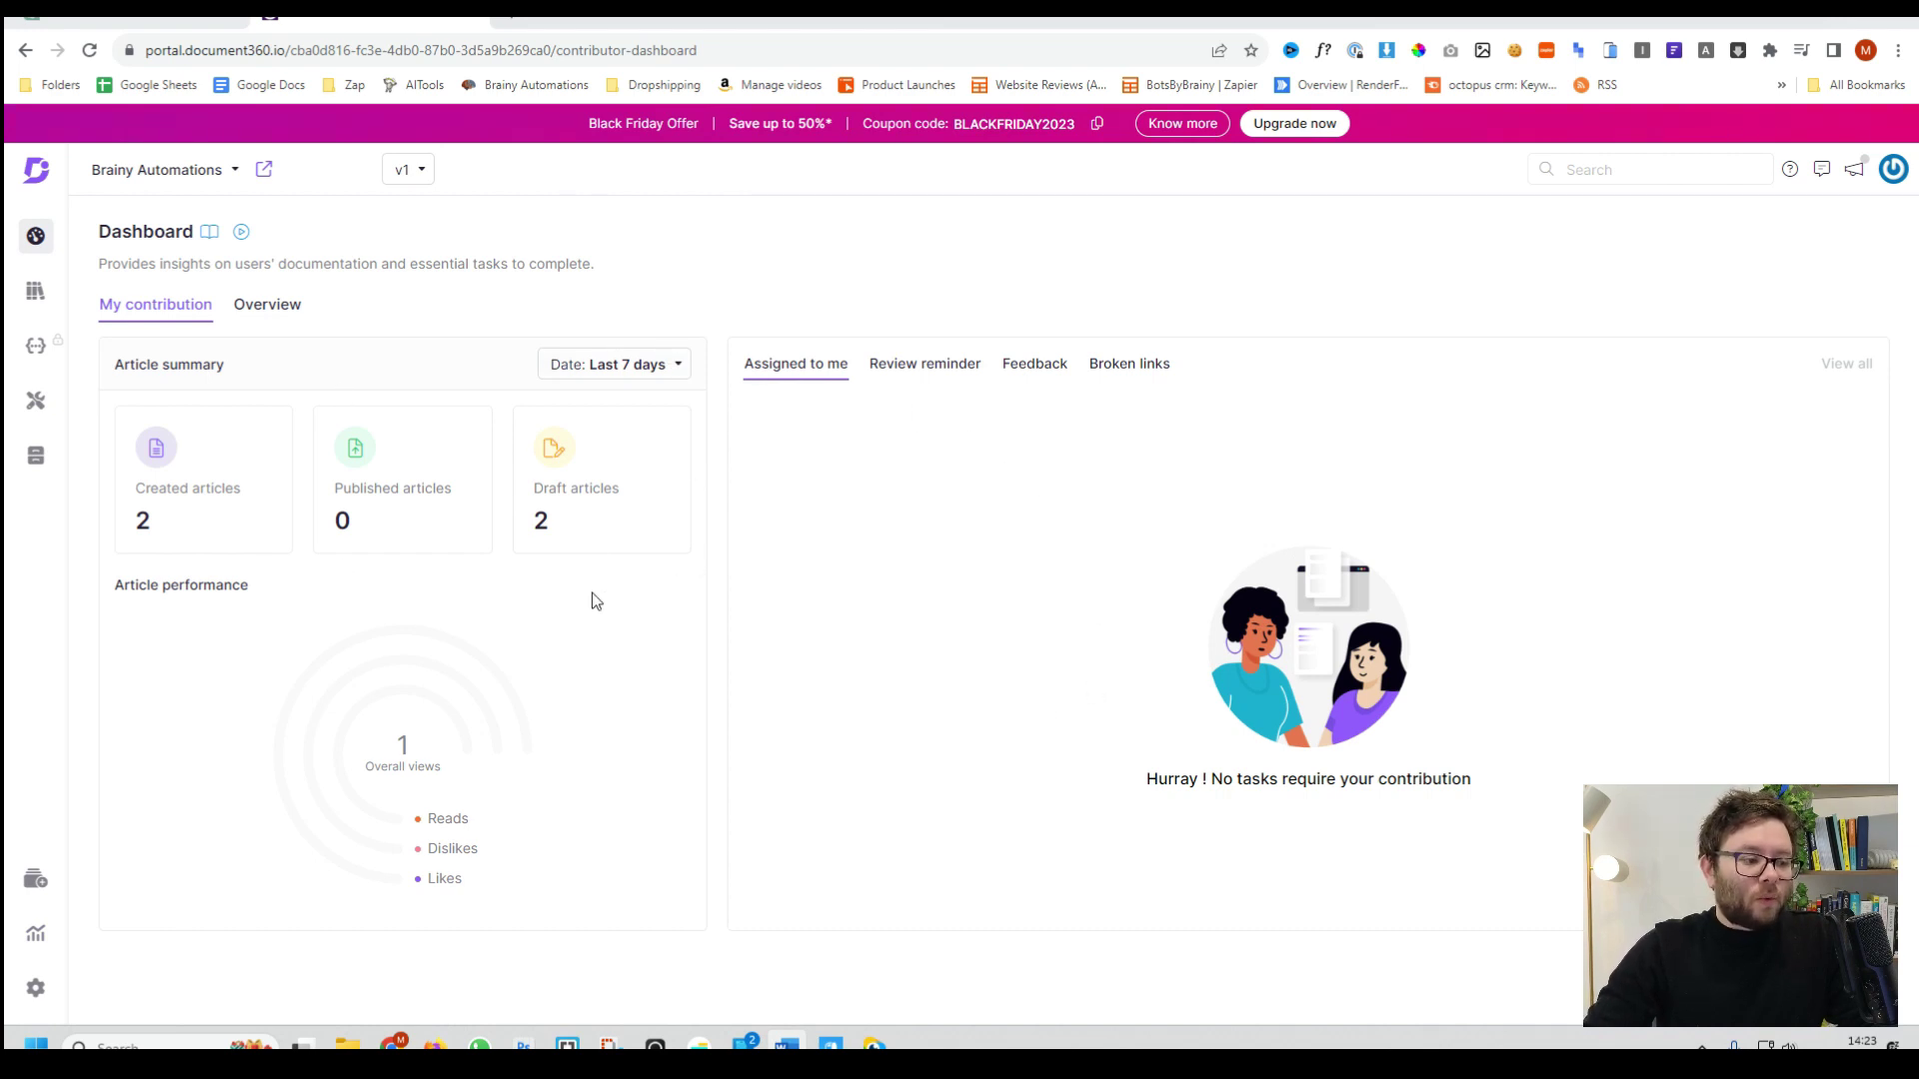
Check the date ranges and Review reminders, then open the Dashboard Overview.
left_click(606, 368)
left_click(786, 295)
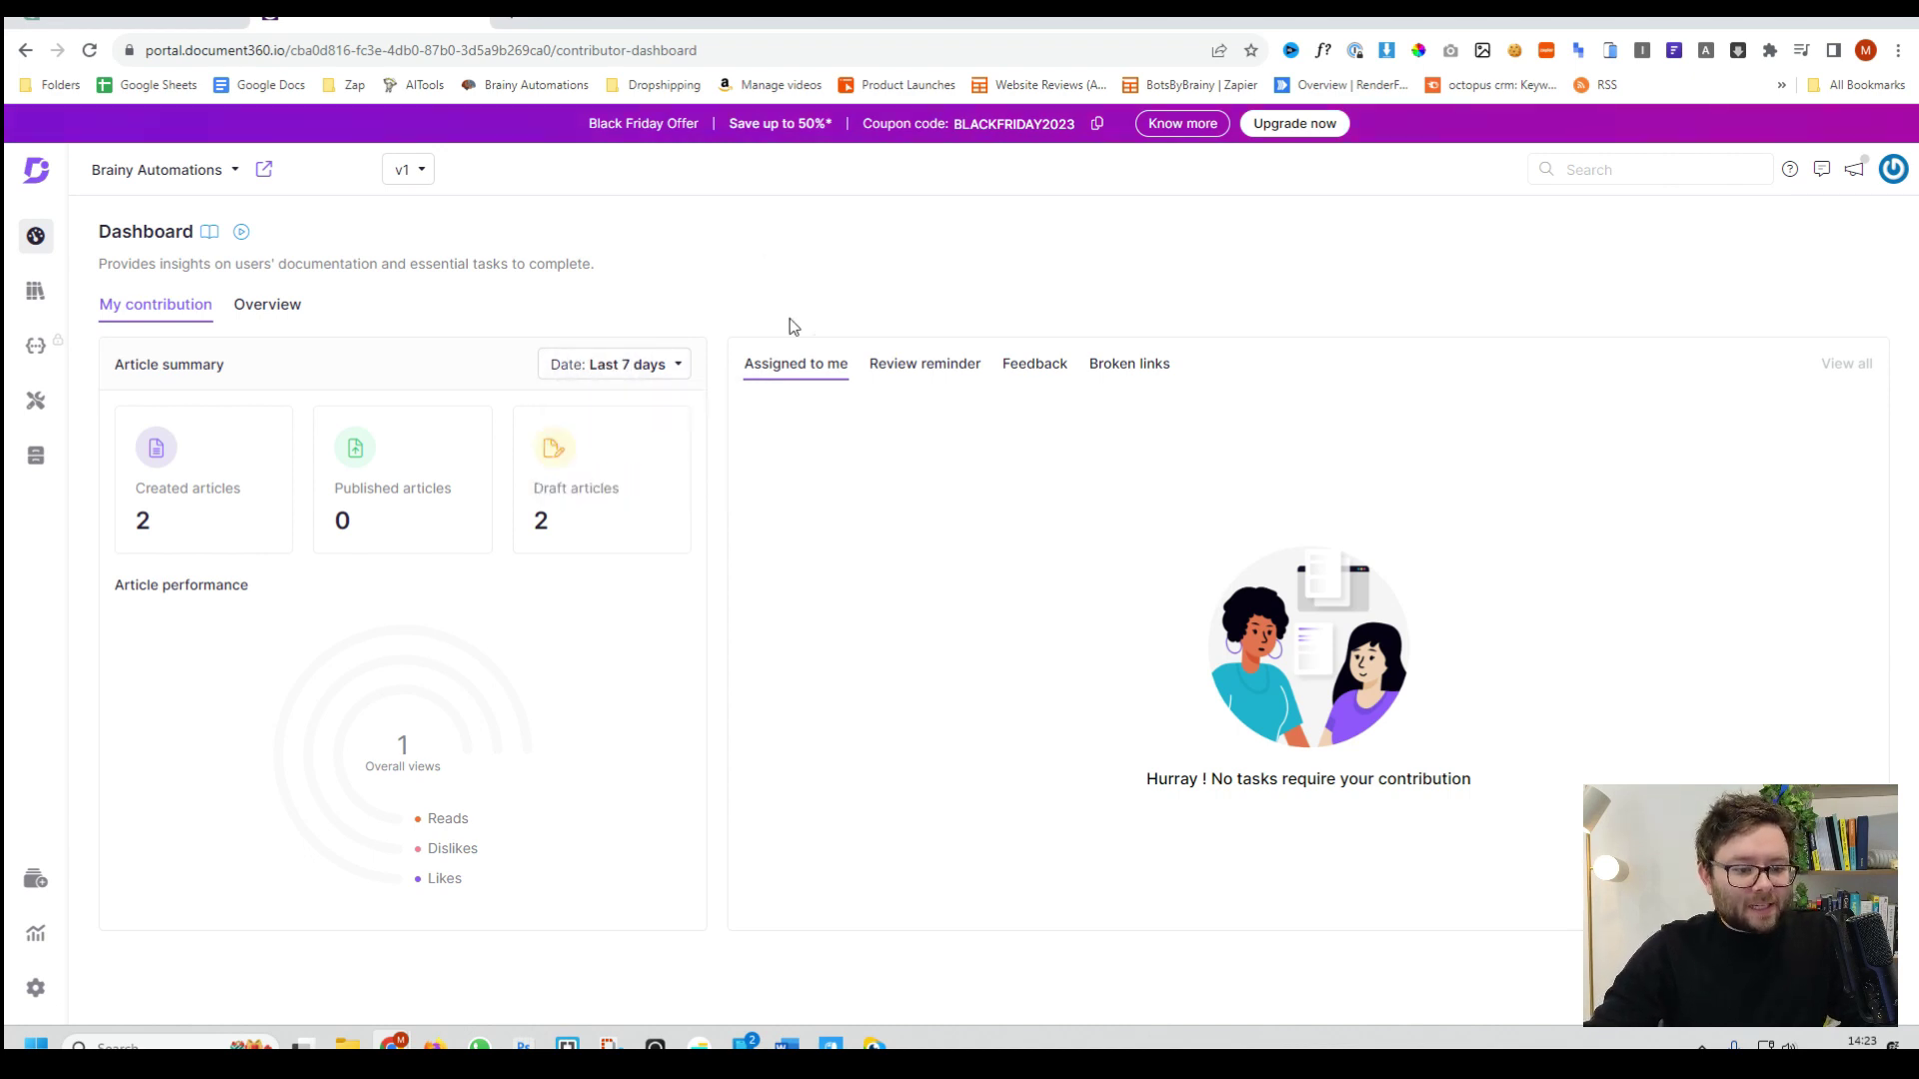
left_click(924, 364)
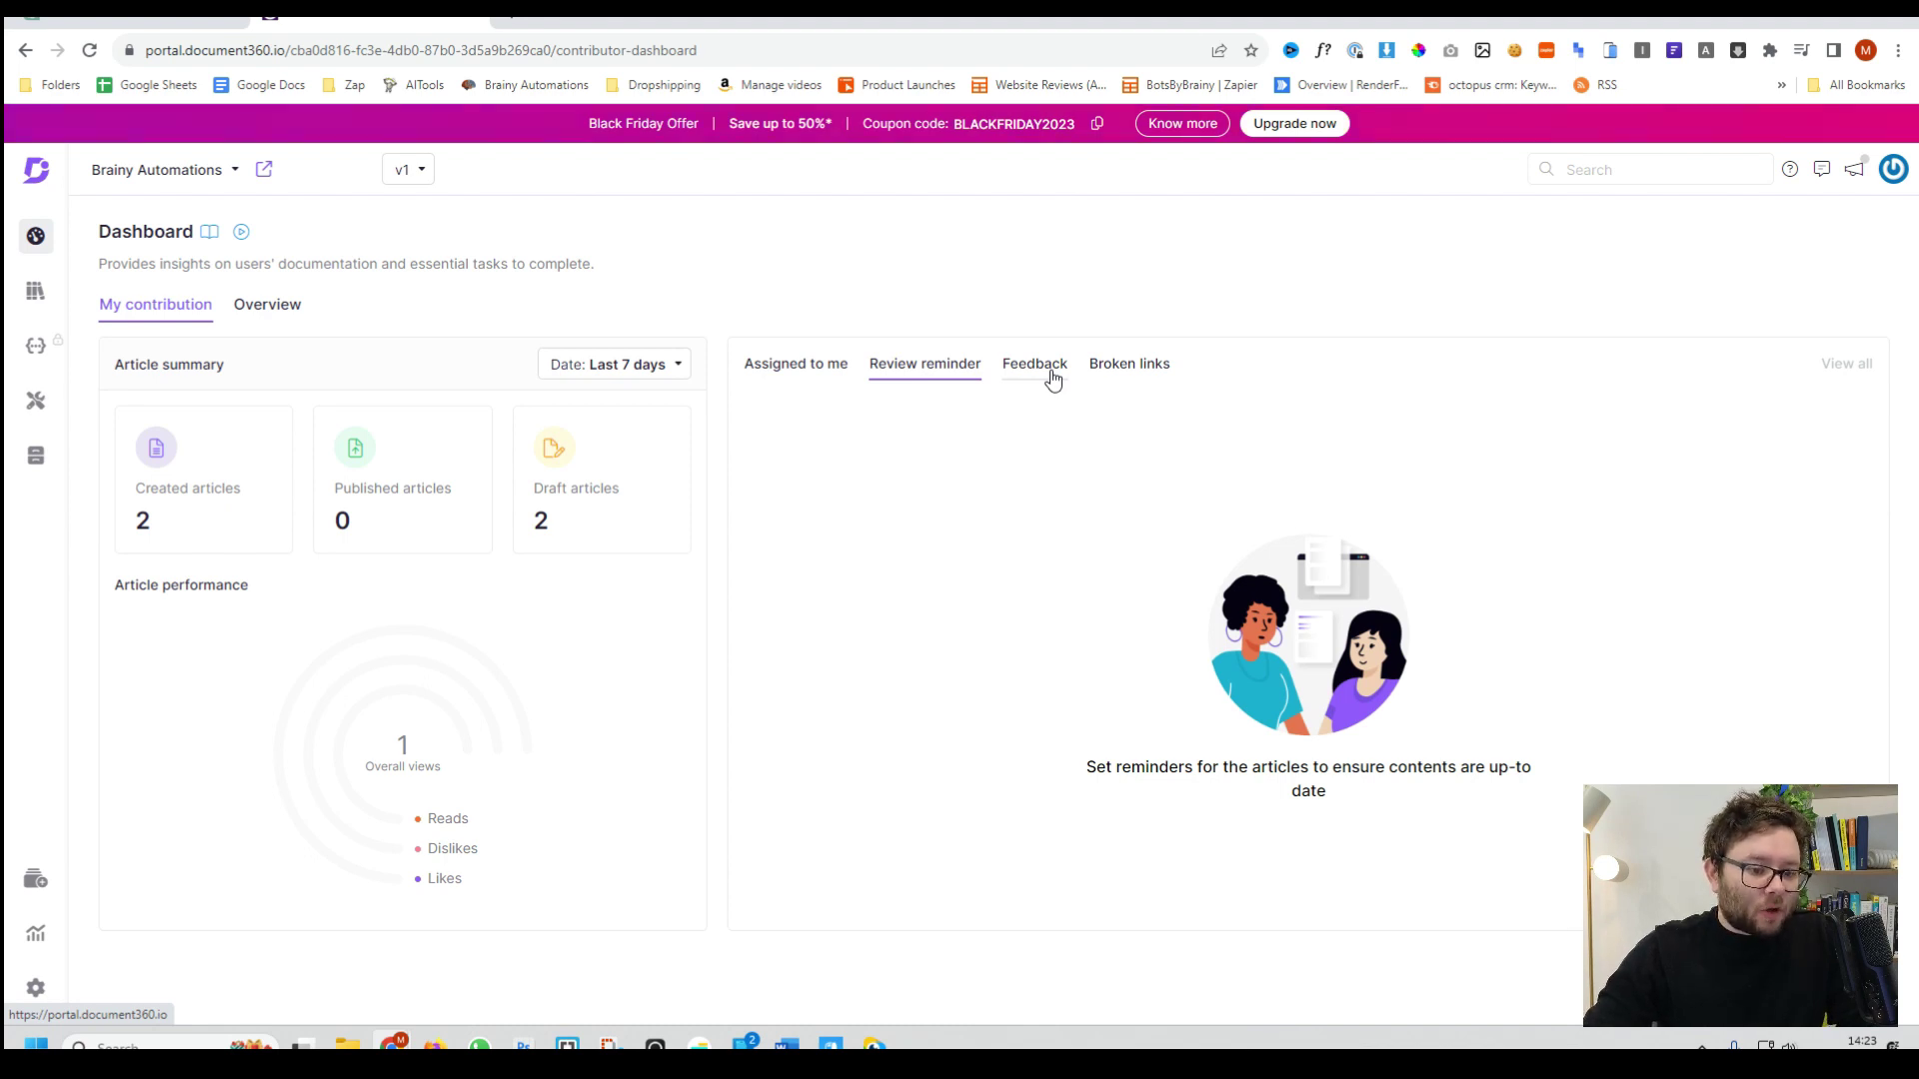
left_click(267, 304)
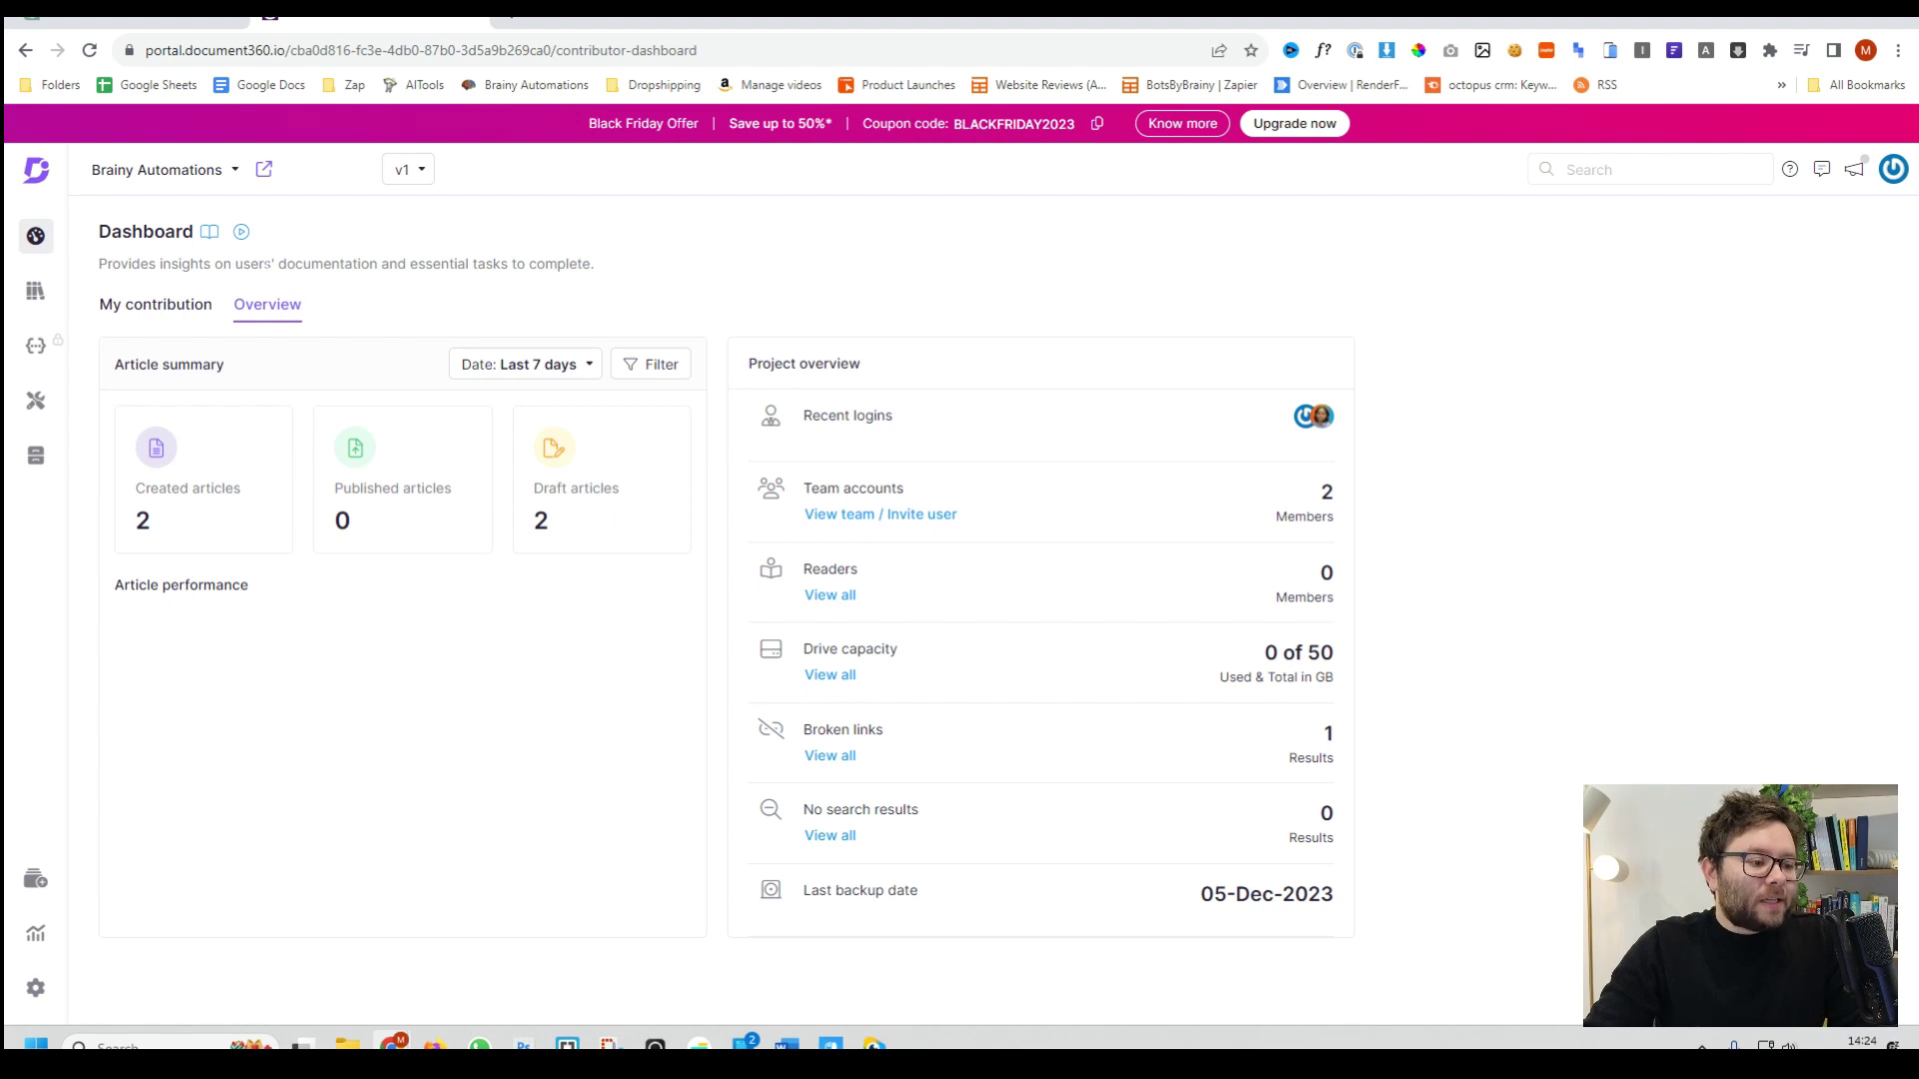
Open the Dashboard help article in a new browser tab.
left_click(160, 232)
right_click(212, 234)
left_click(290, 249)
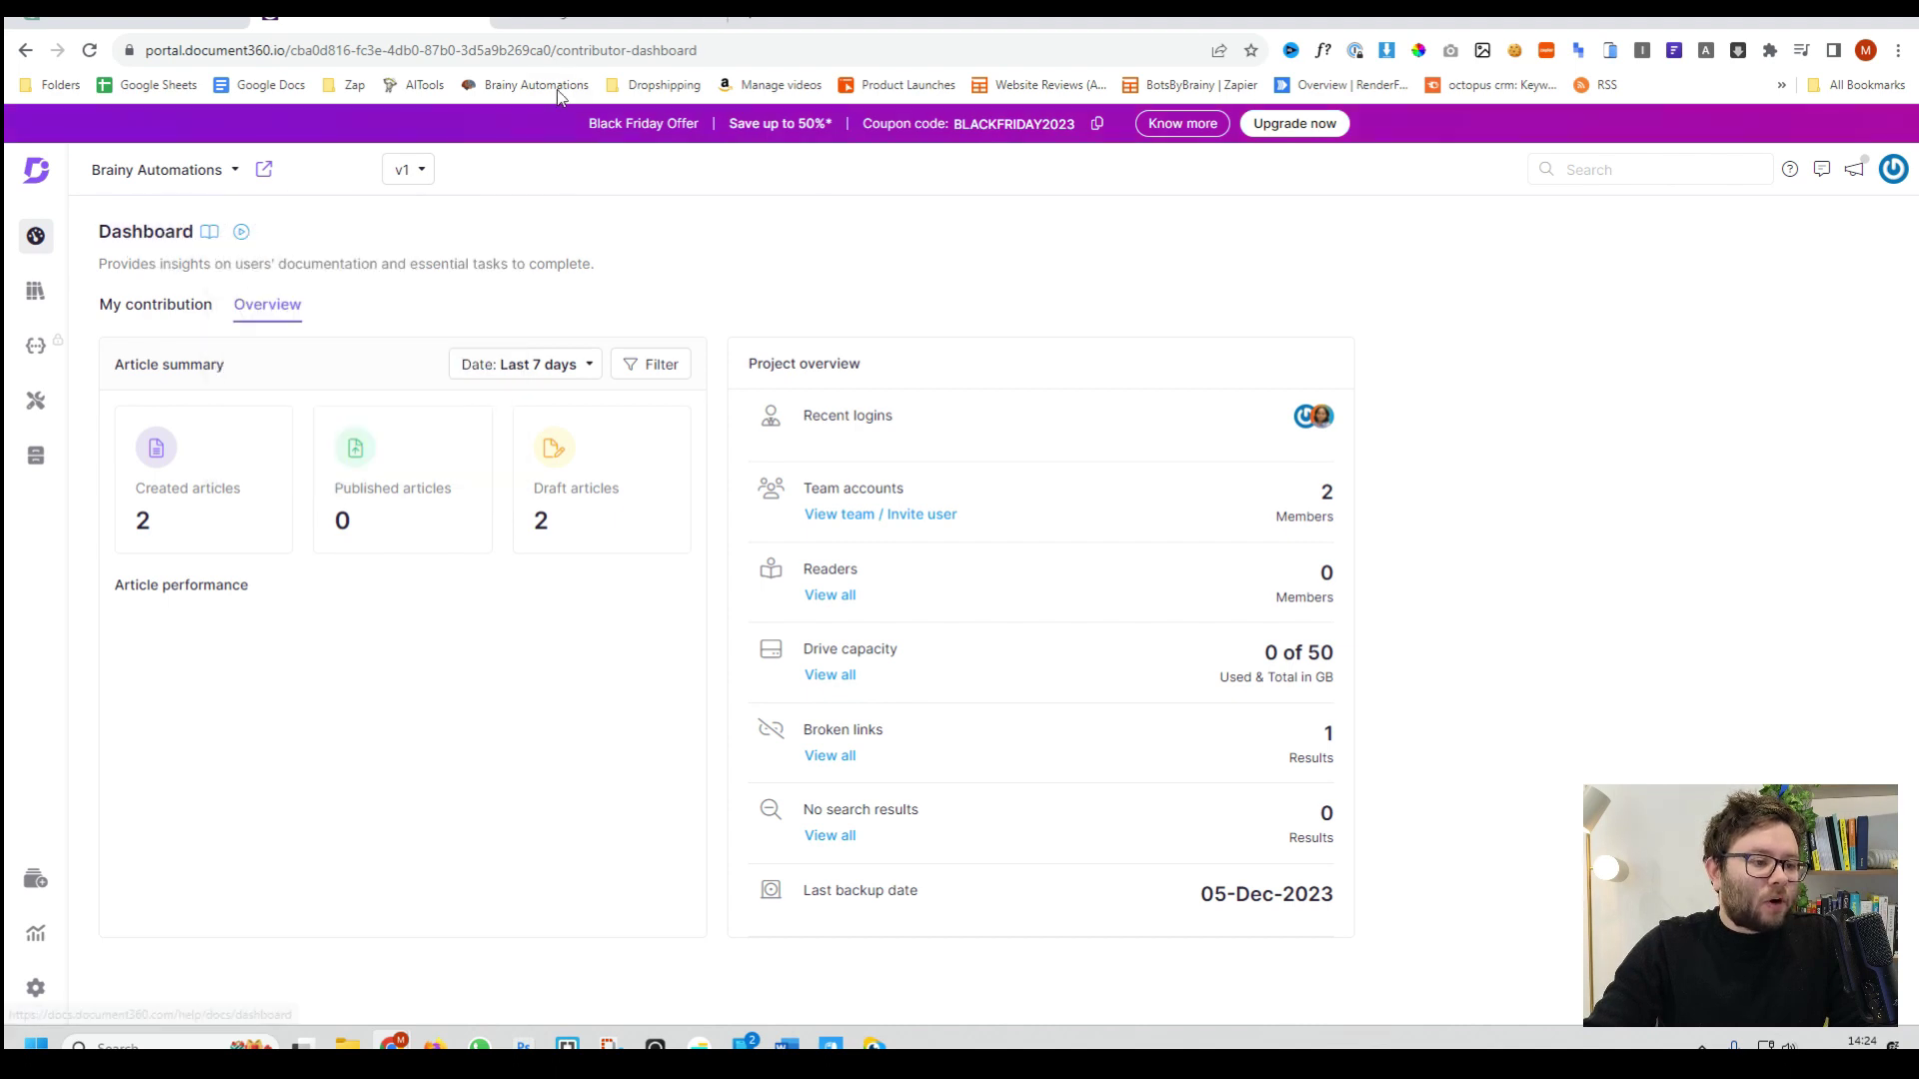
left_click(590, 22)
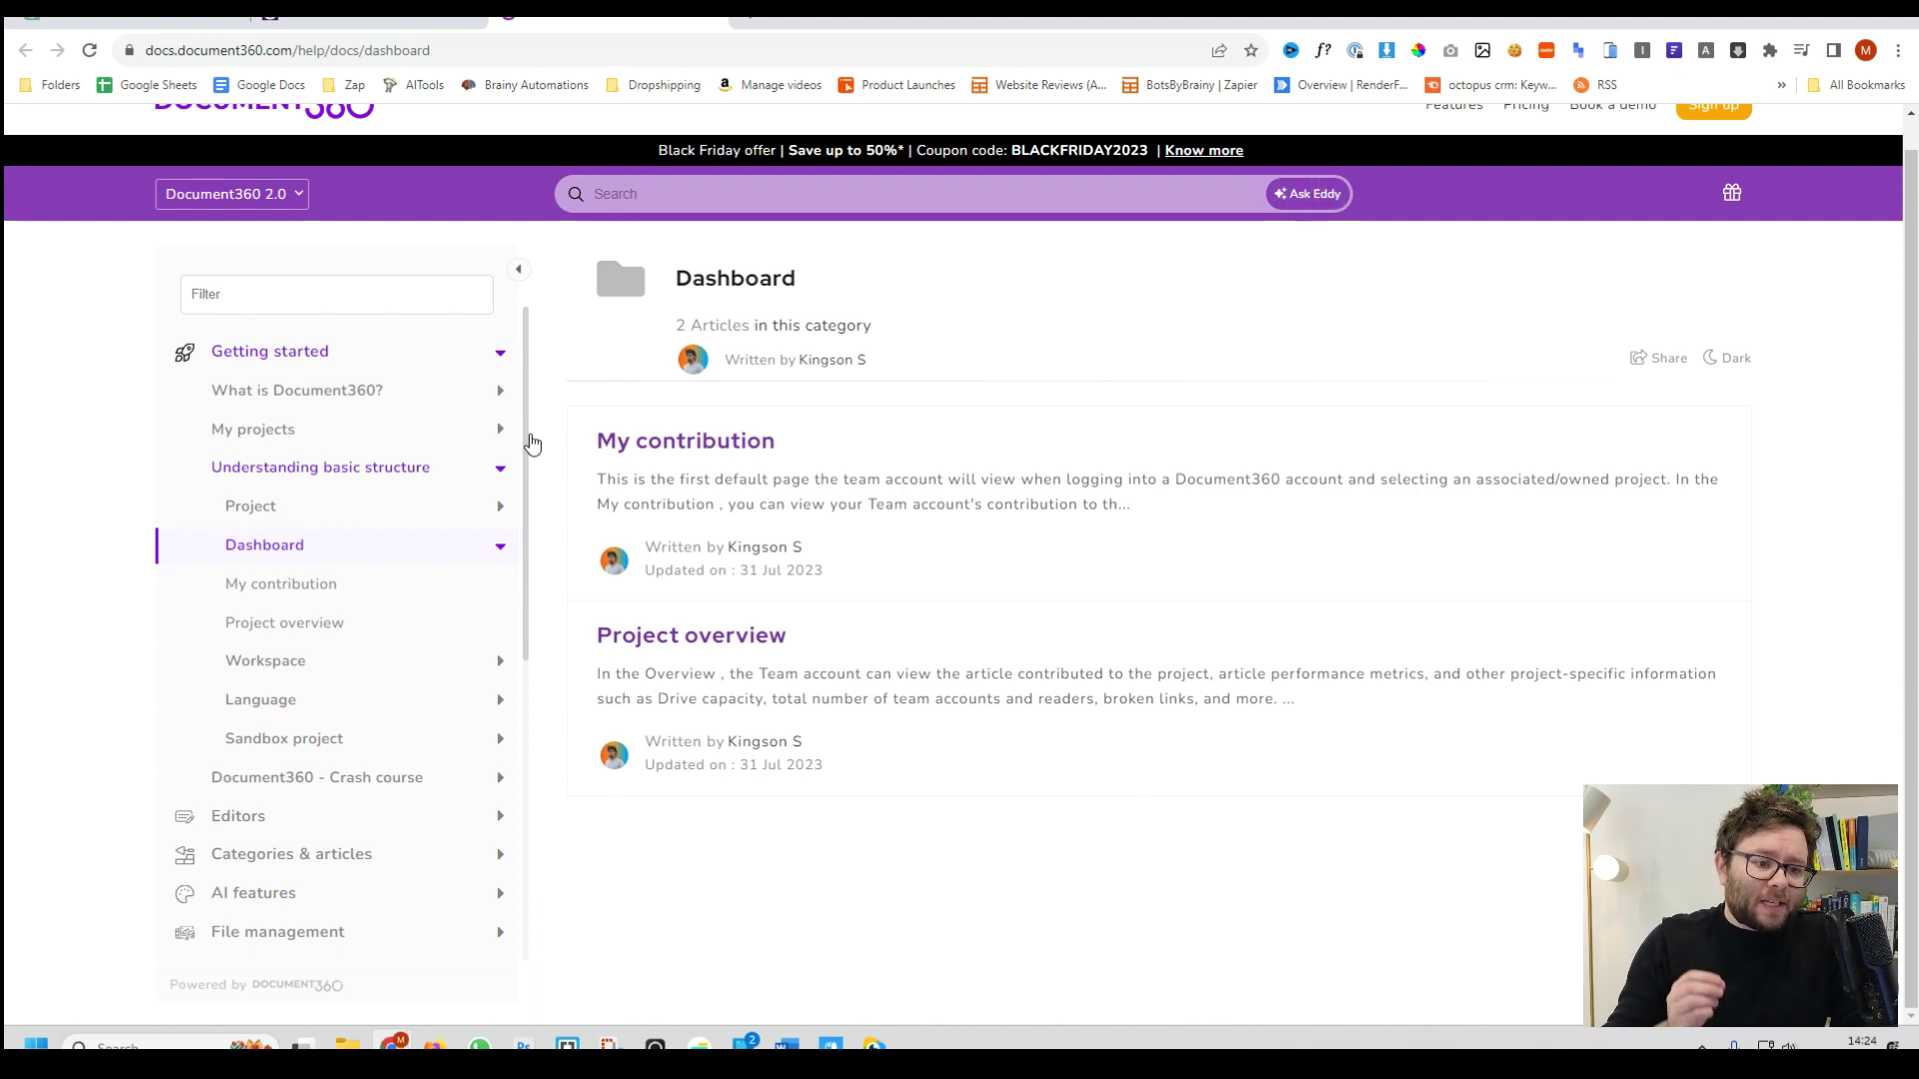
Back on the Dashboard, play the introduction video and pause it at 1:45.
key("ctrl+shift+Tab")
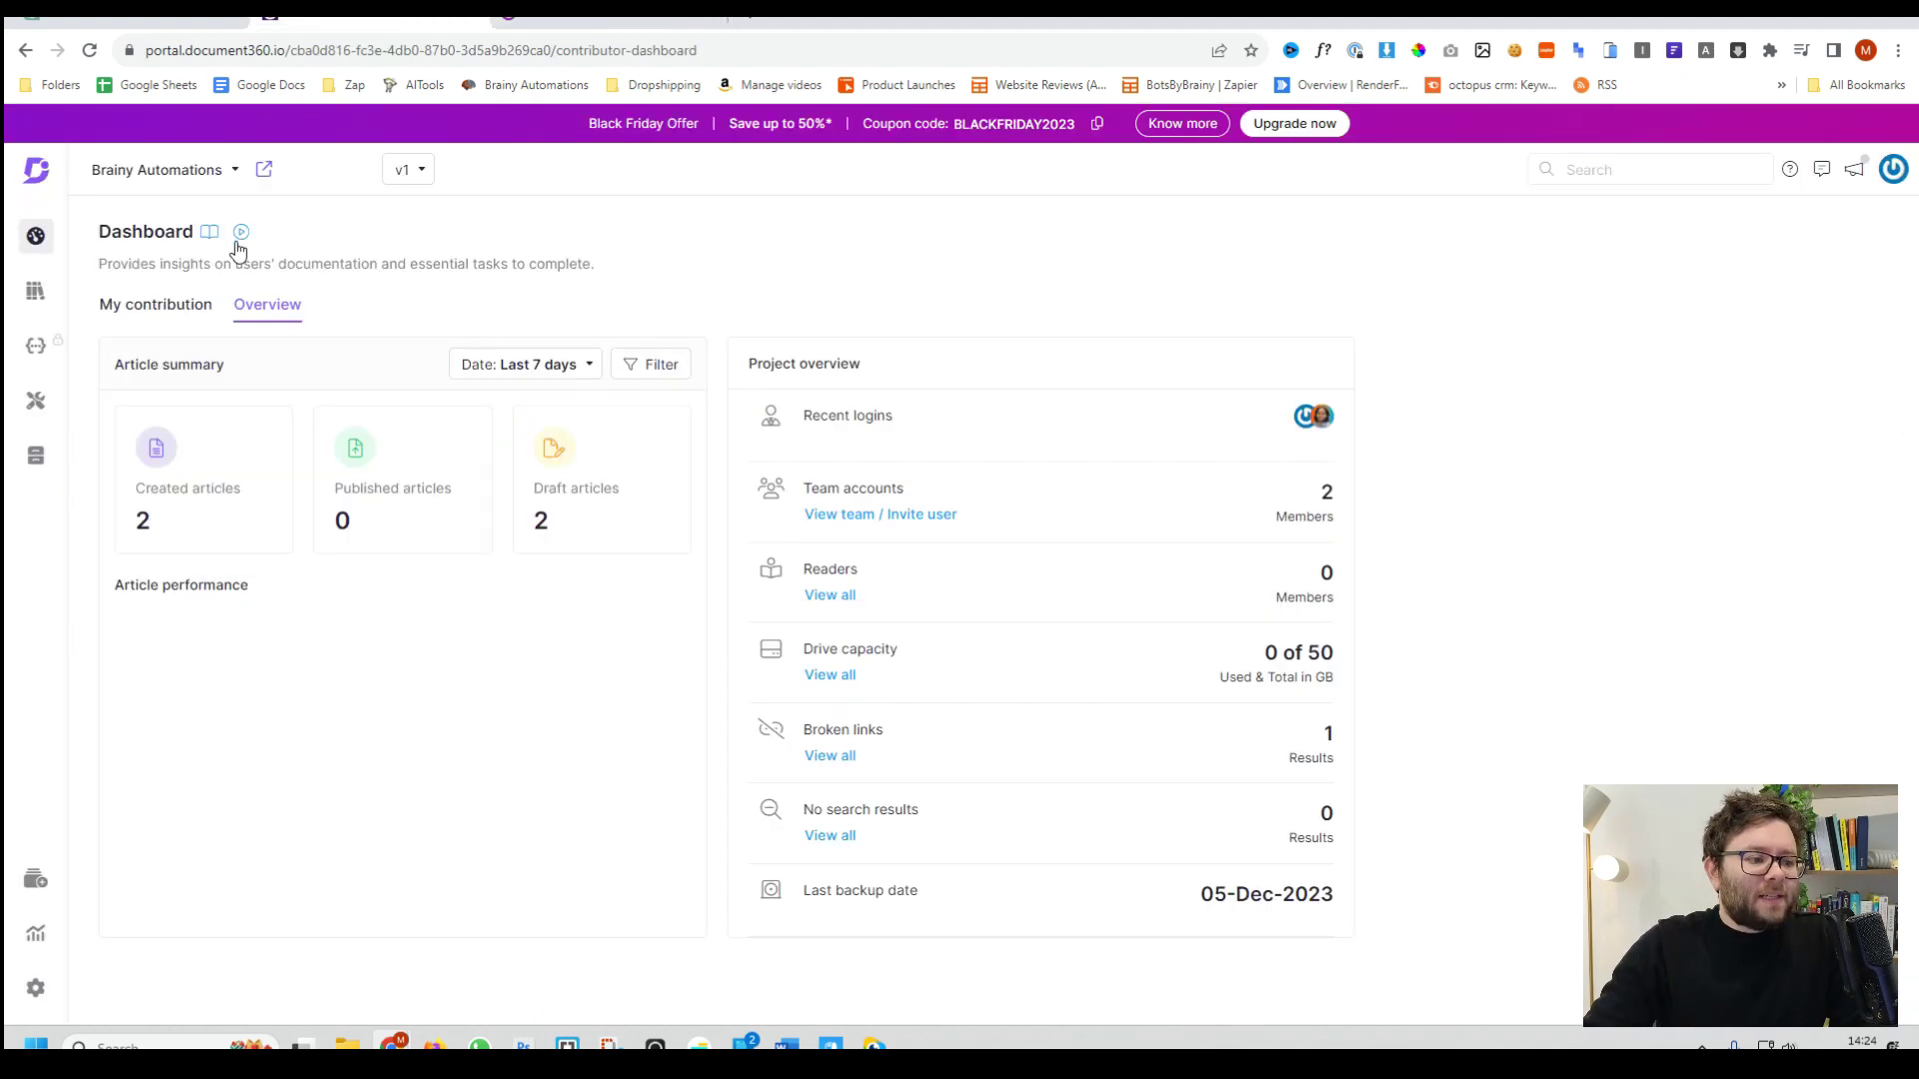
right_click(242, 233)
key("Escape")
left_click(242, 233)
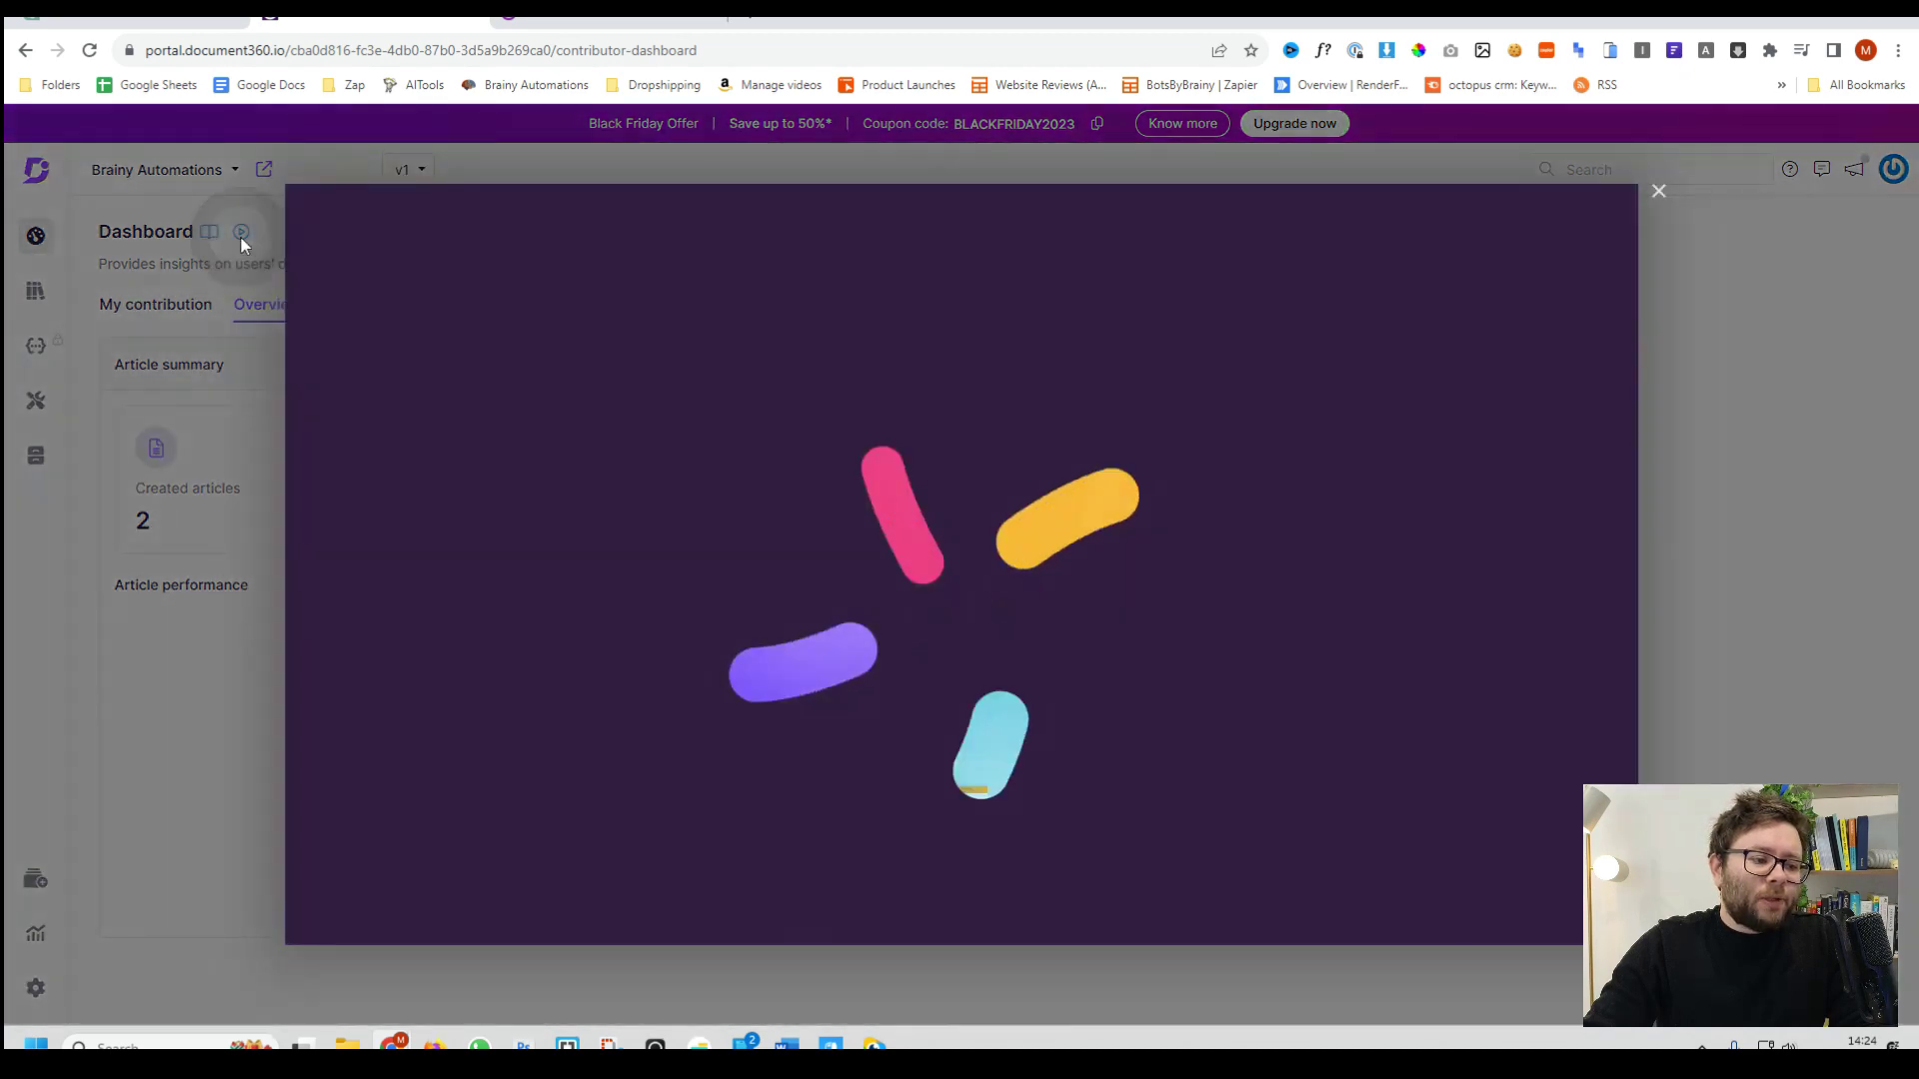
left_click(879, 568)
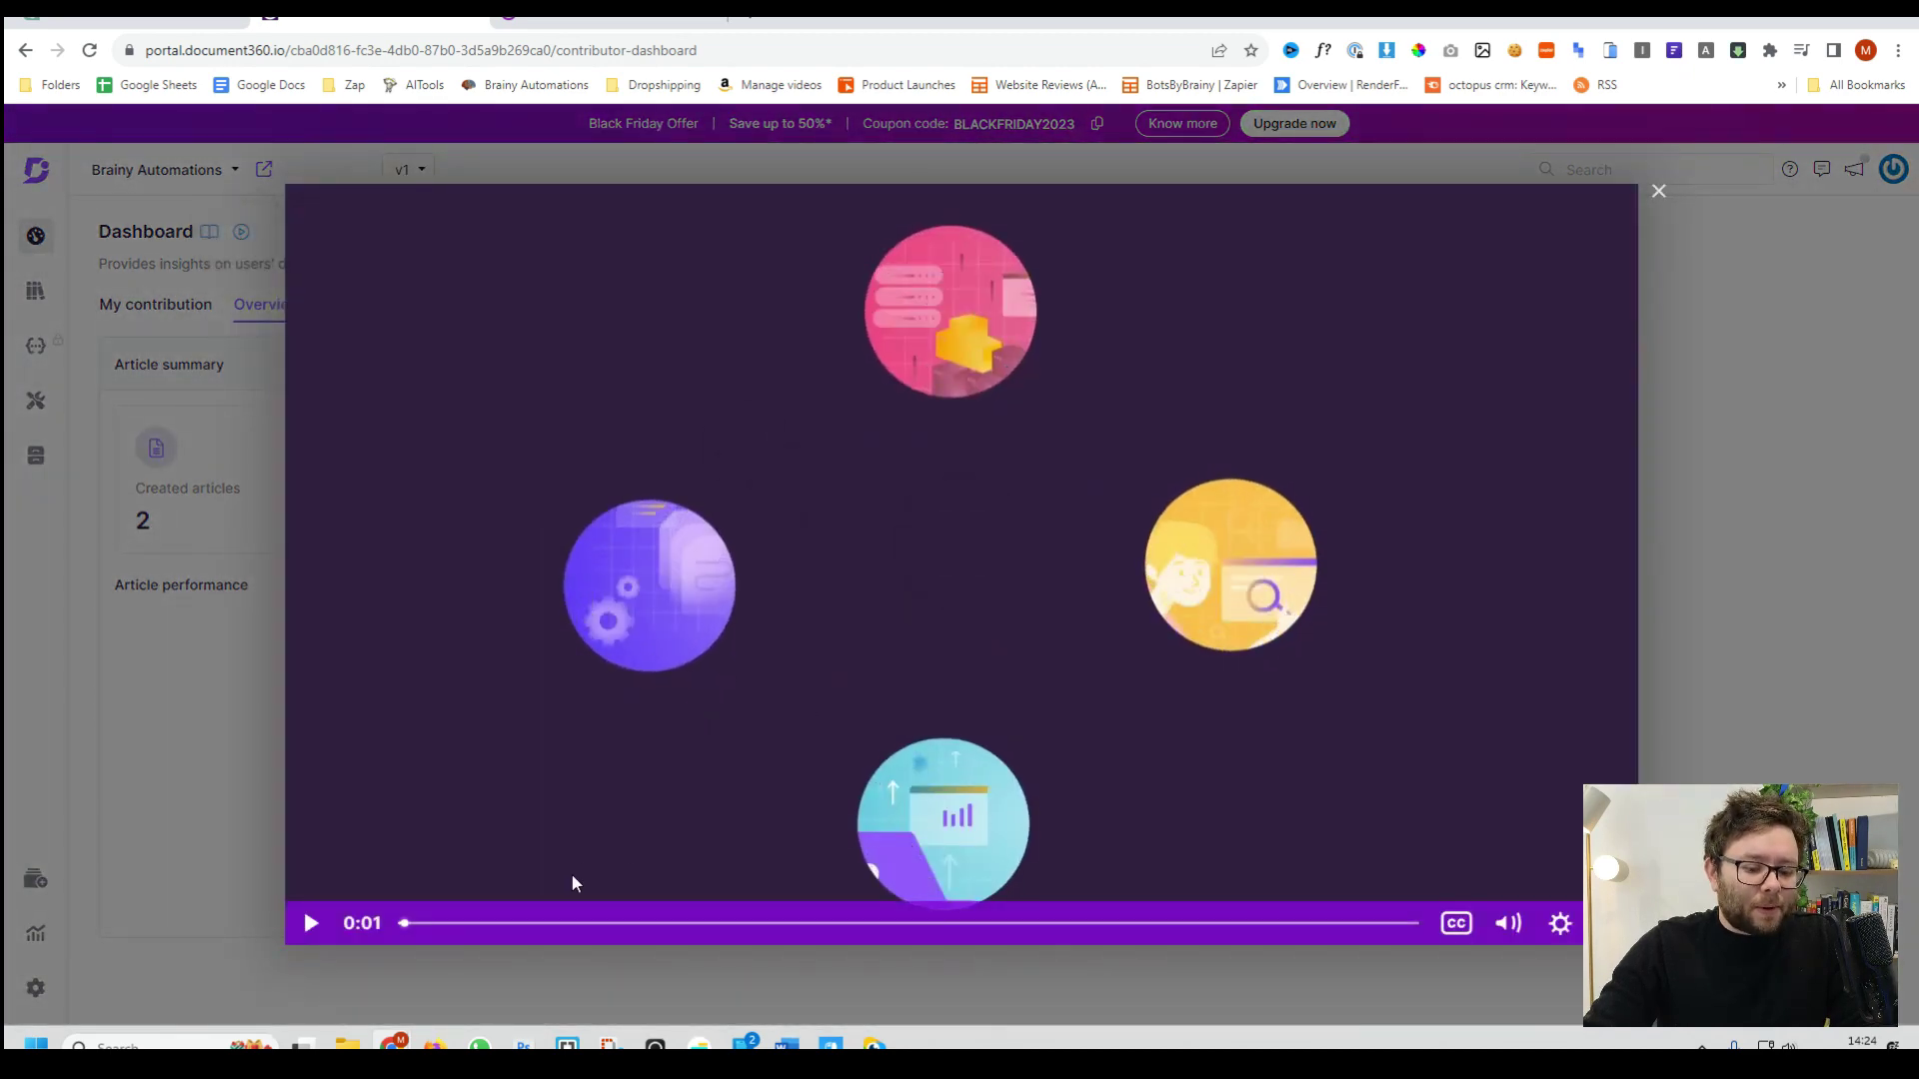
left_click(920, 923)
left_click(936, 923)
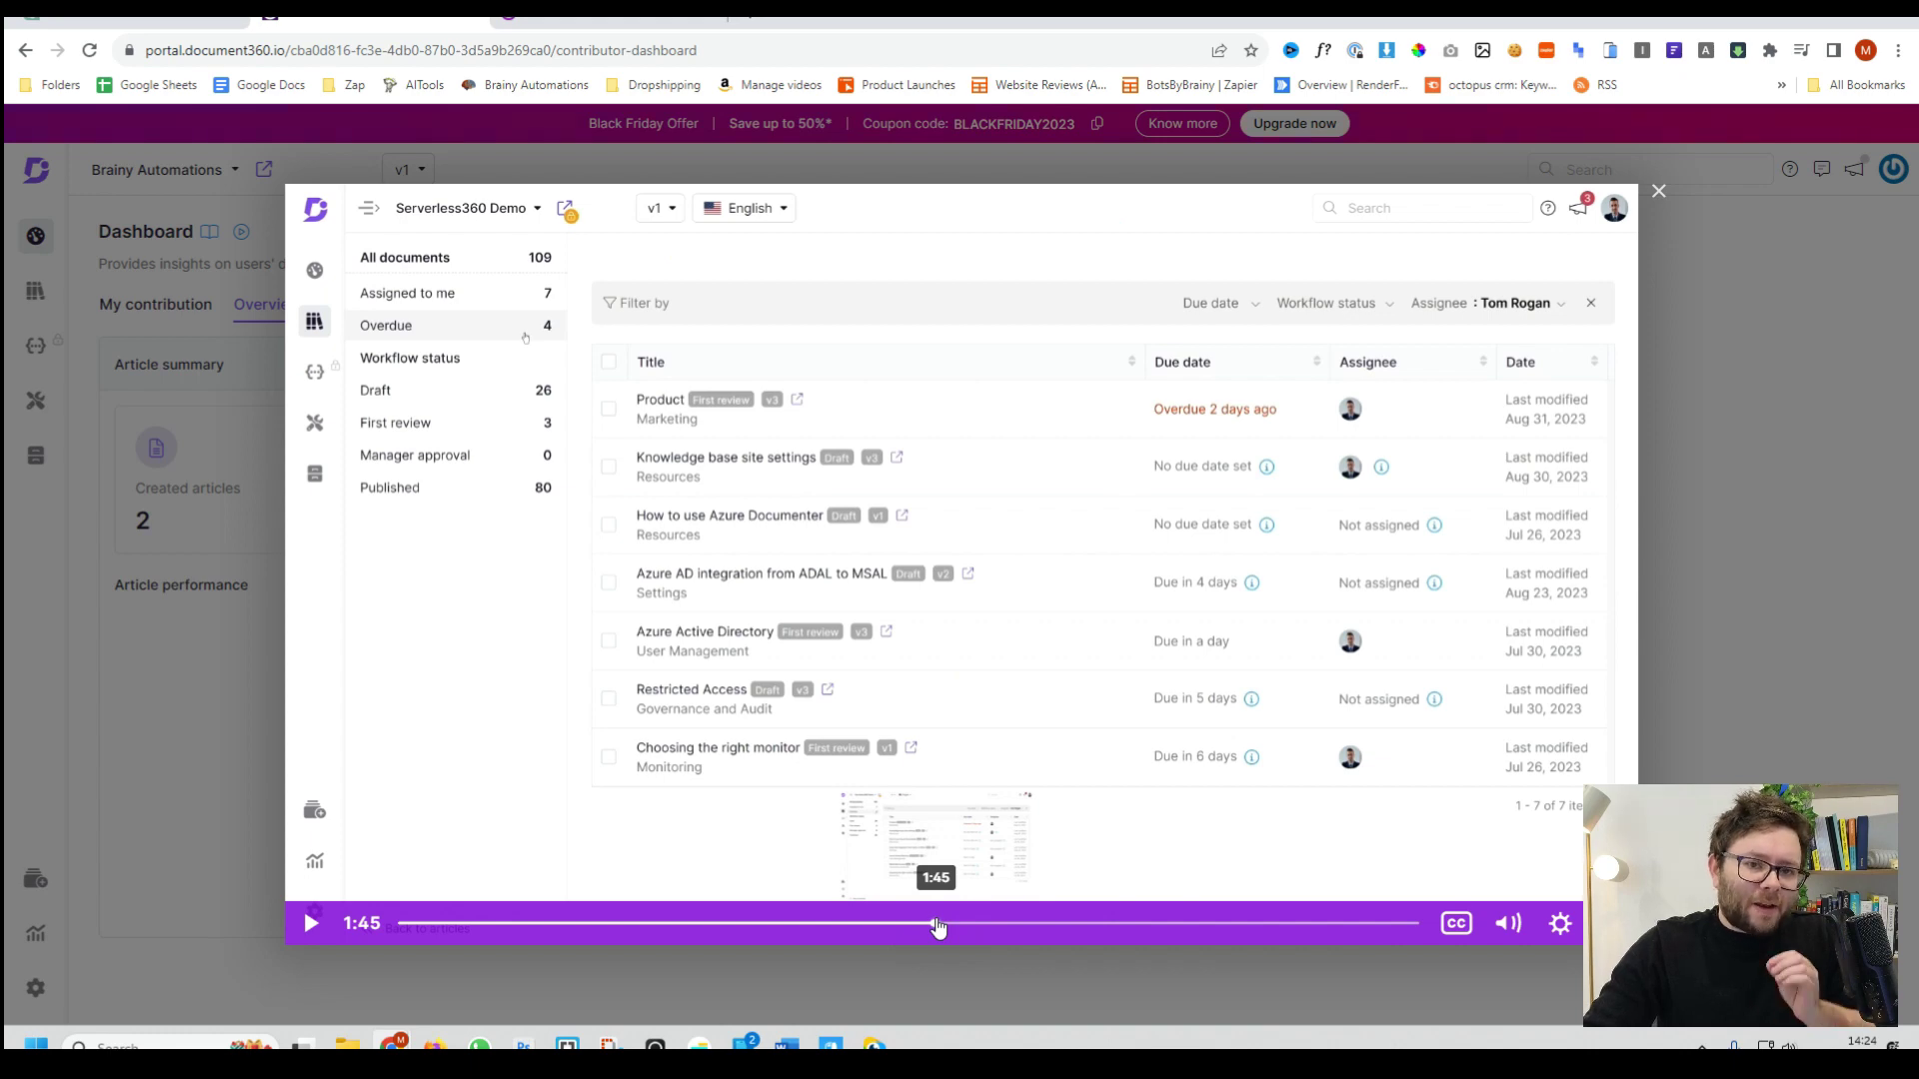
Close the video, preview the other project's public knowledge base, then return to the Dashboard.
left_click(163, 171)
left_click(165, 172)
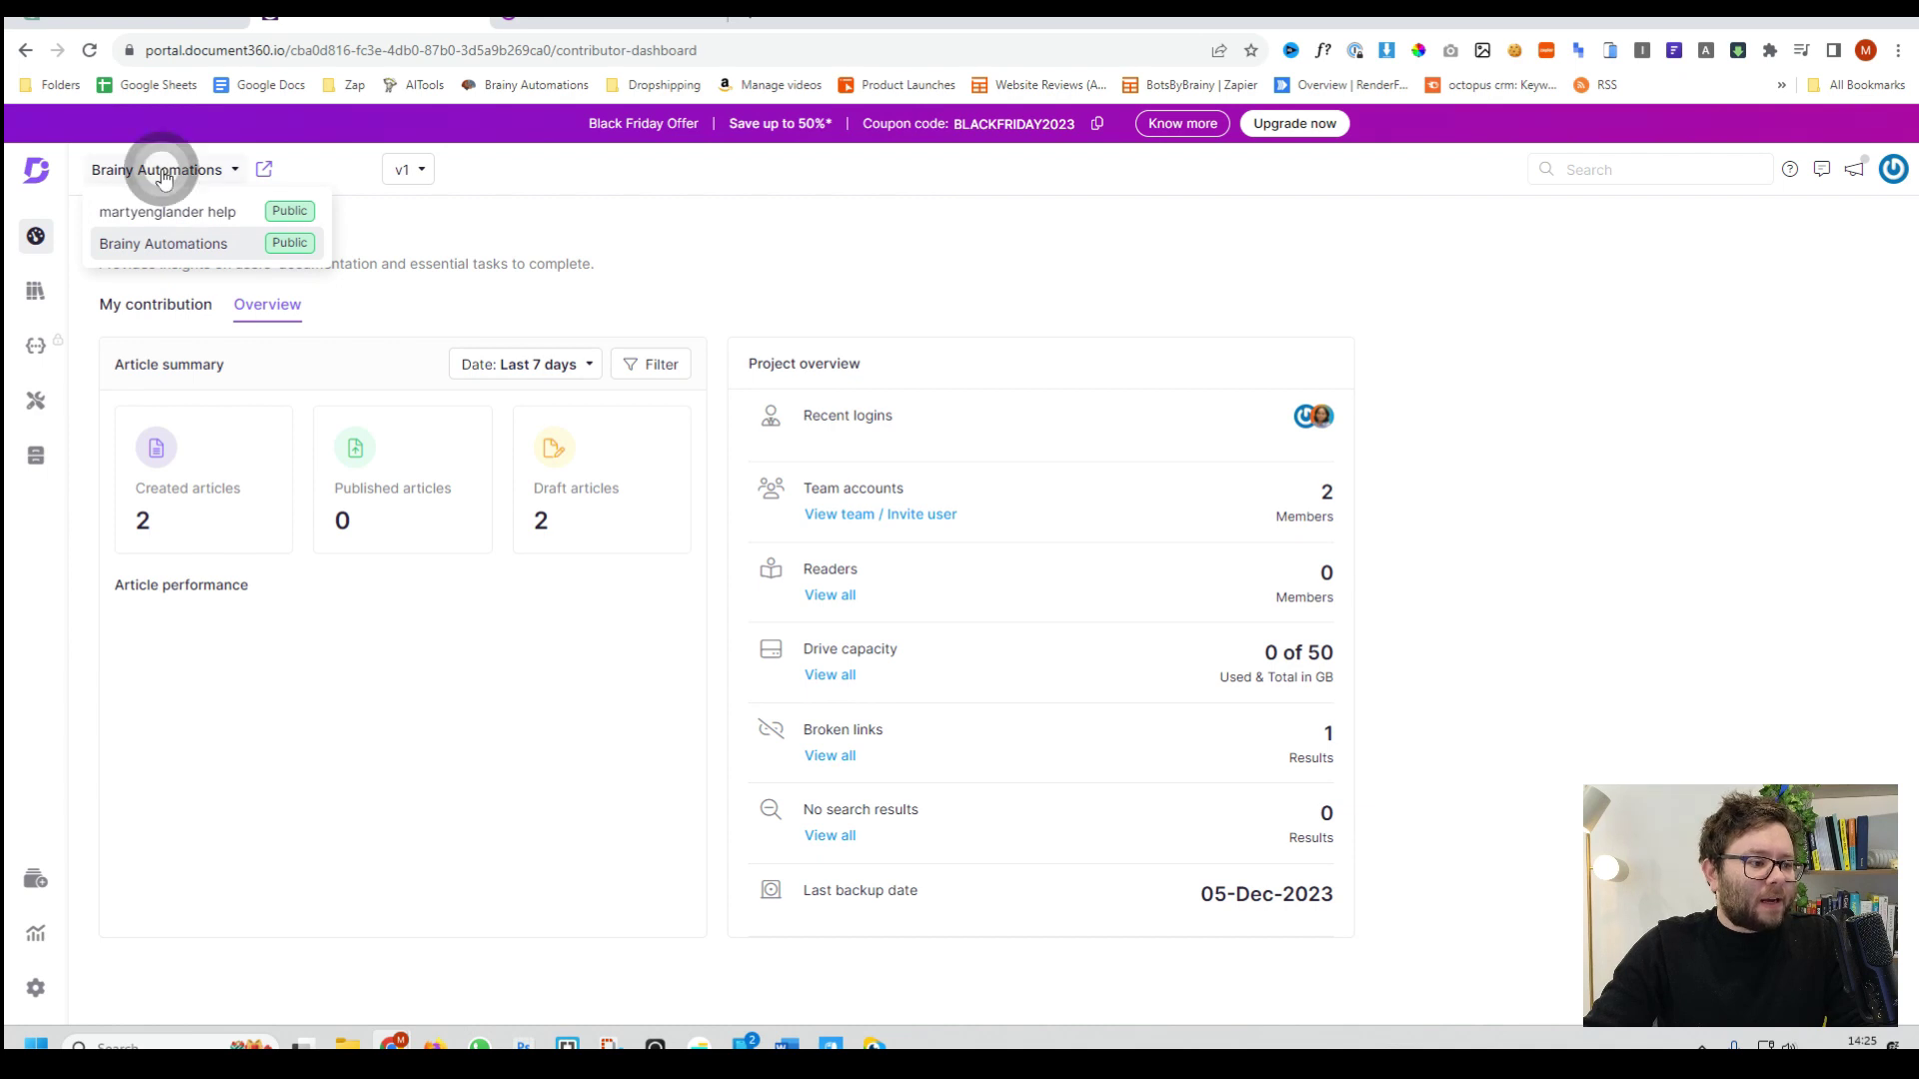
left_click(264, 175)
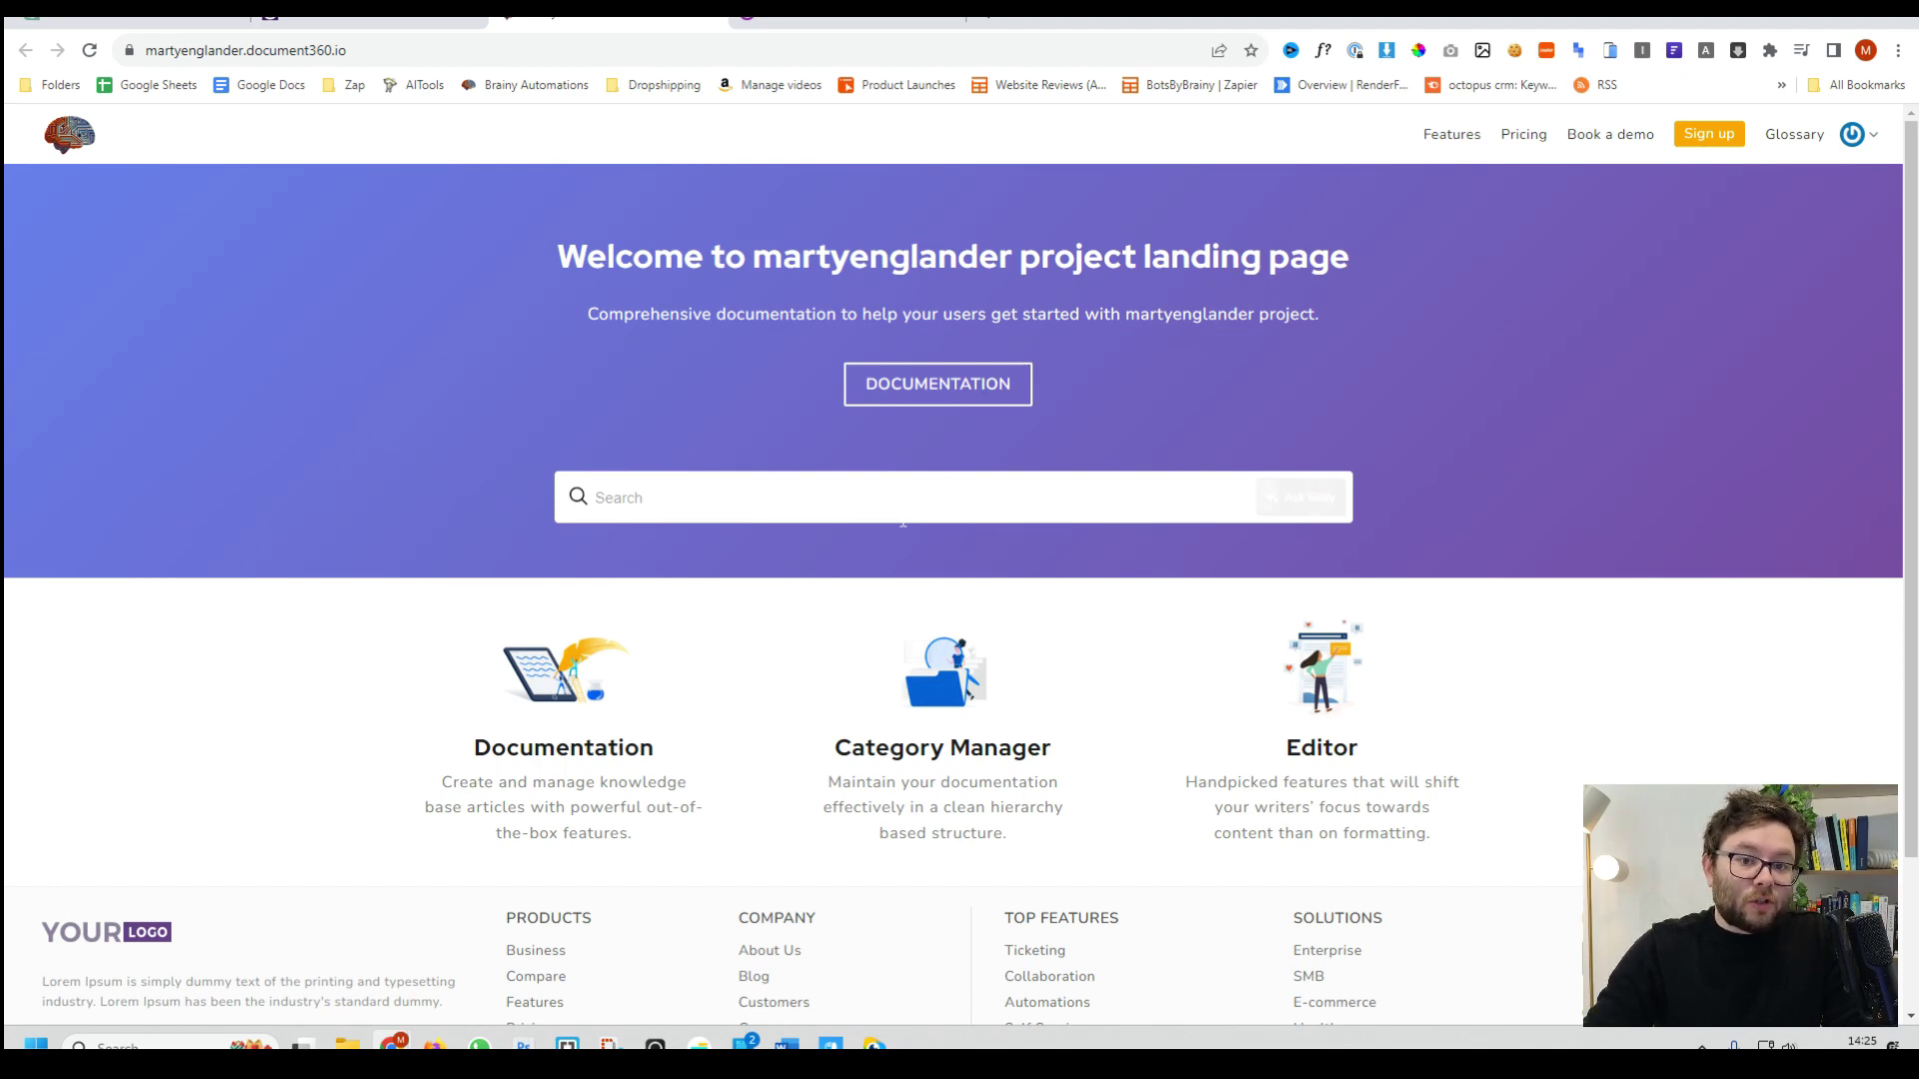
key("ctrl+w")
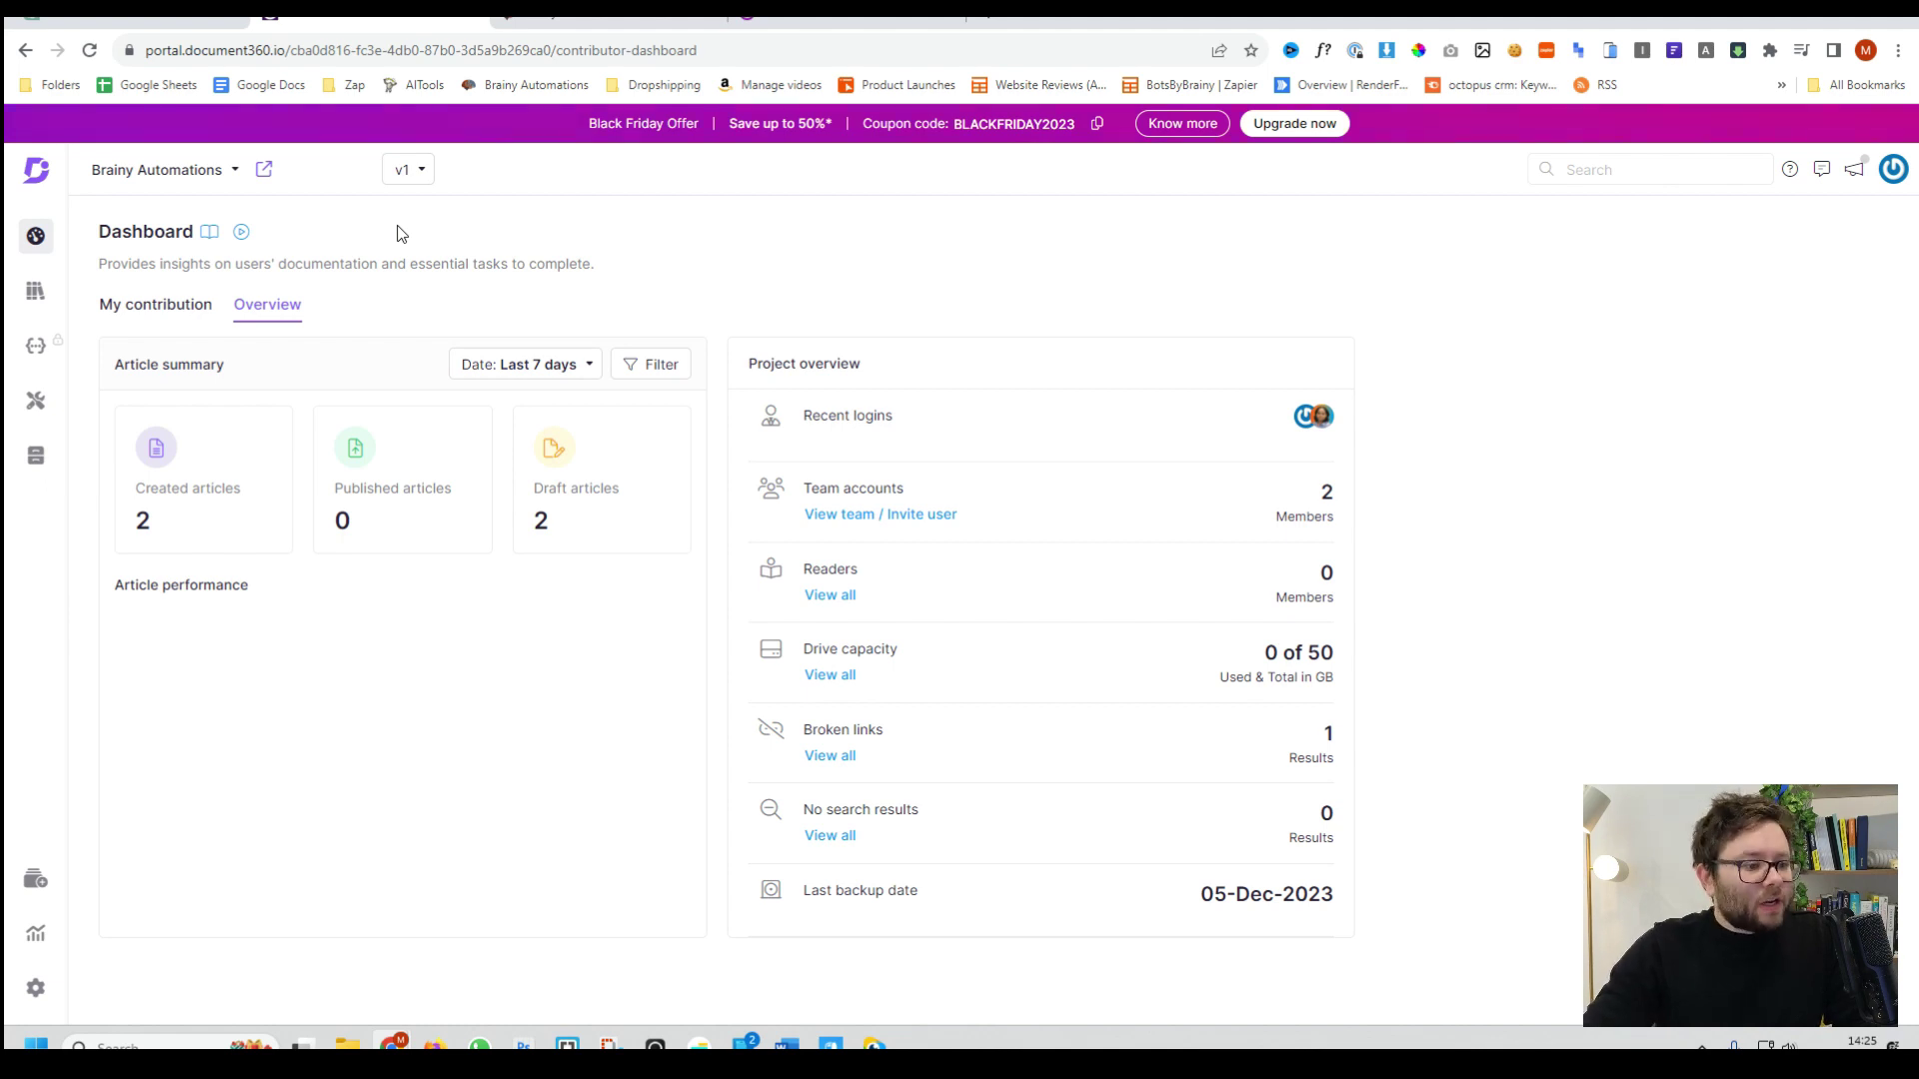
Switch the Dashboard to My contribution and start a new Documentation article.
left_click(148, 312)
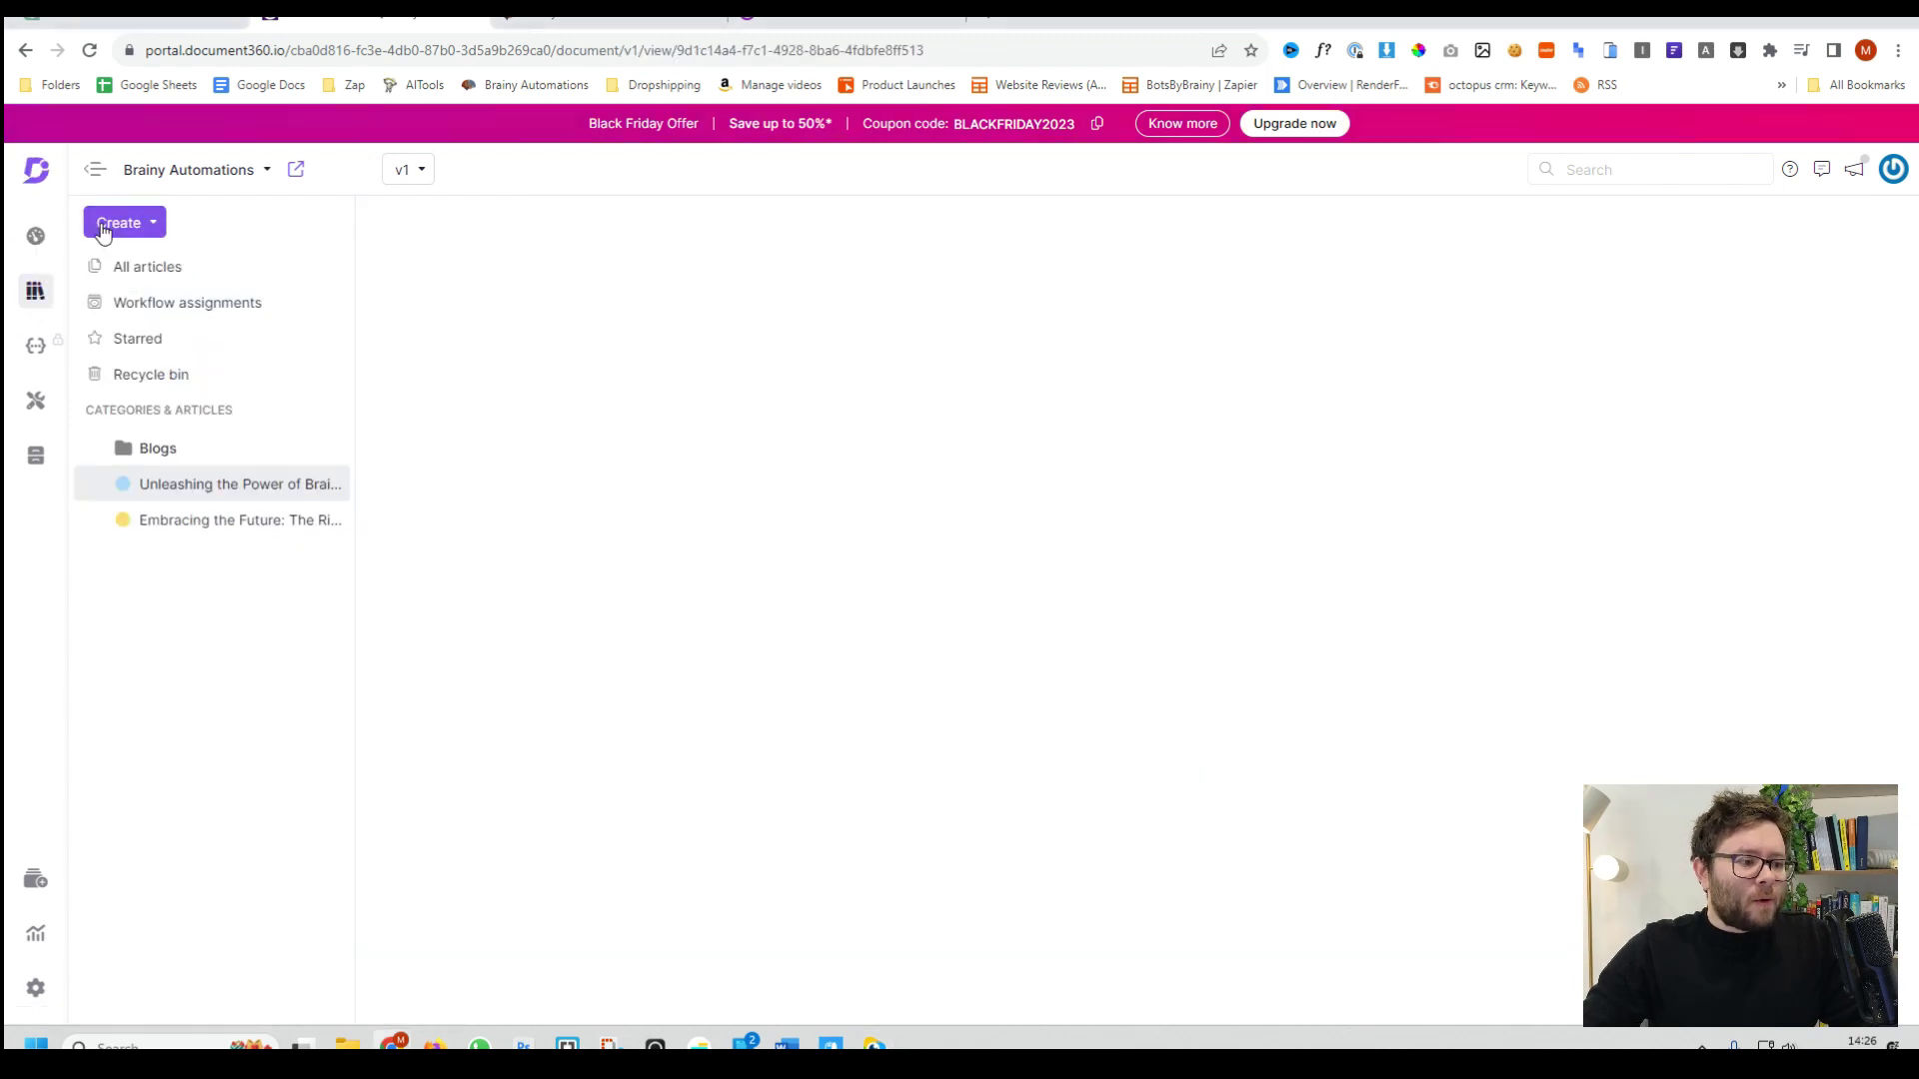
left_click(105, 224)
left_click(150, 296)
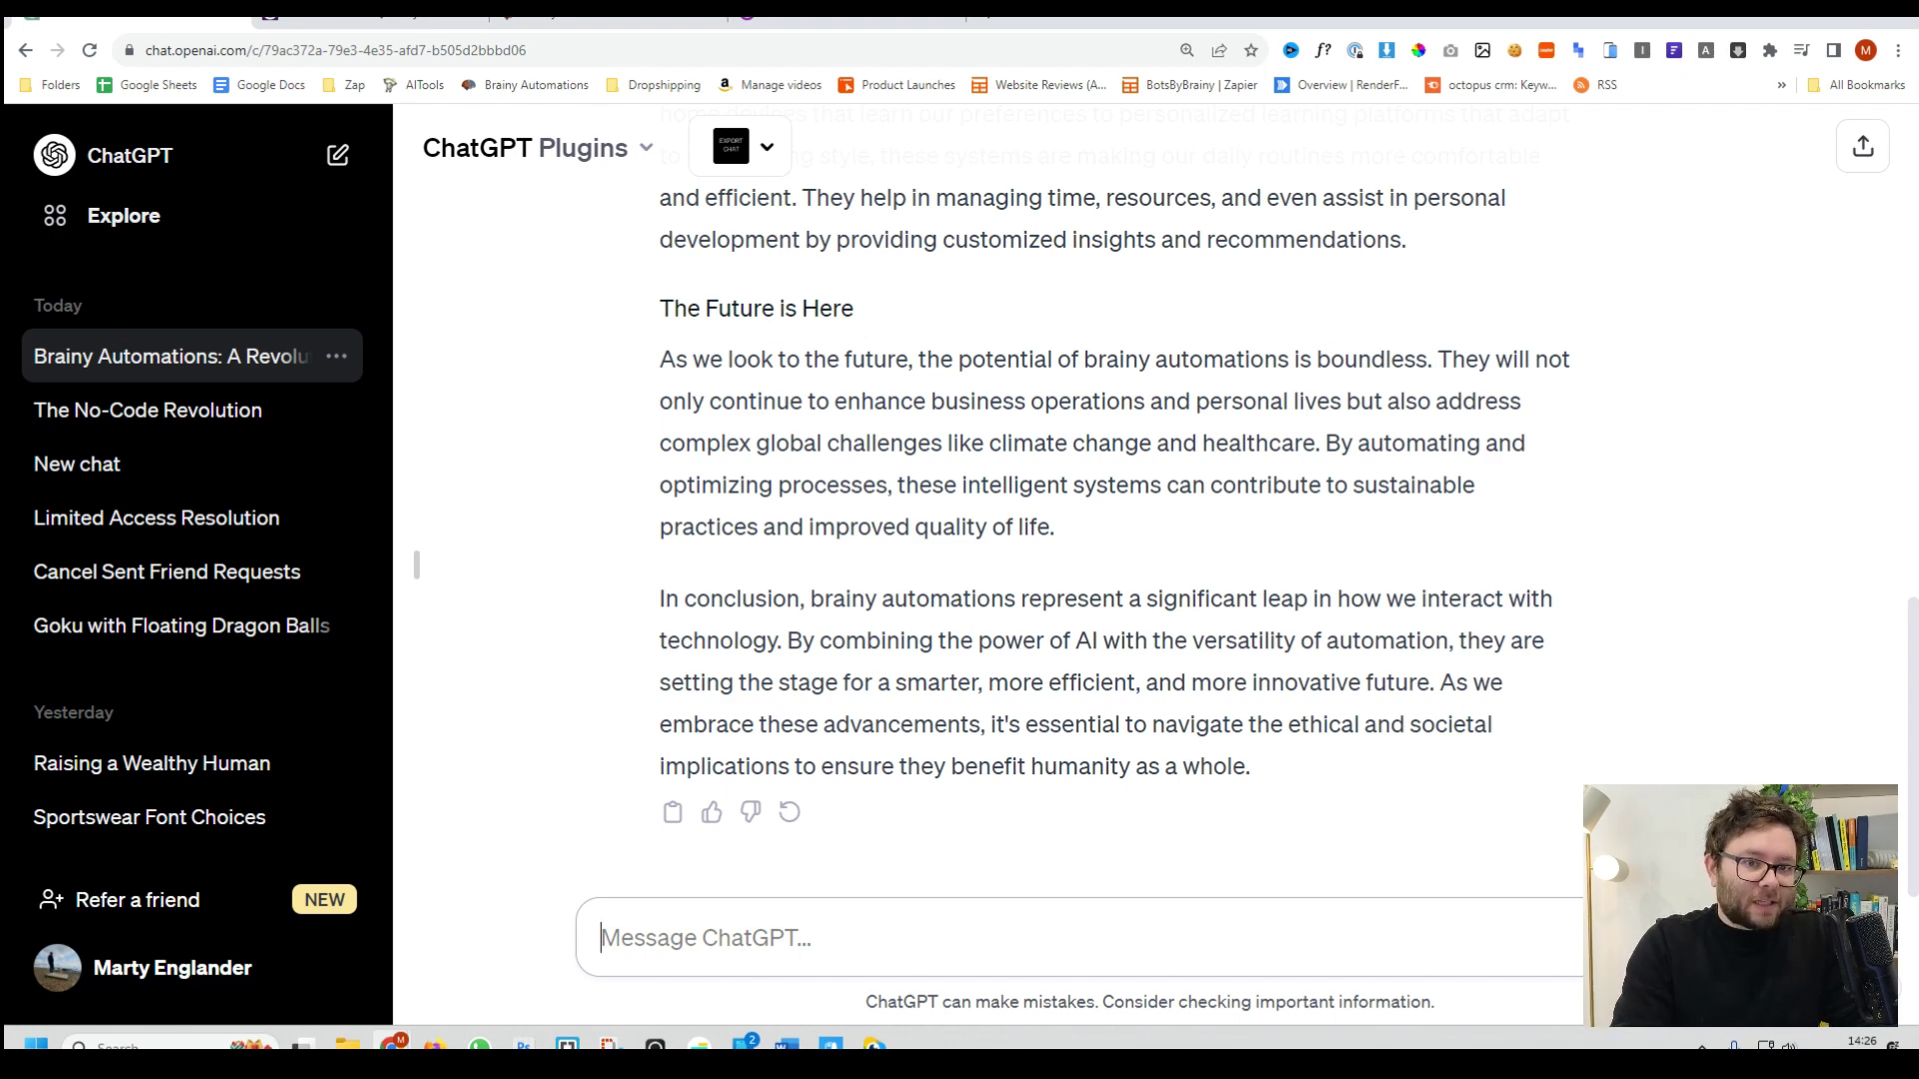
Create the article 'Embracing the Future: The Rise of Brainy Automations' in the Blogs category.
type("c")
triple_click(931, 574)
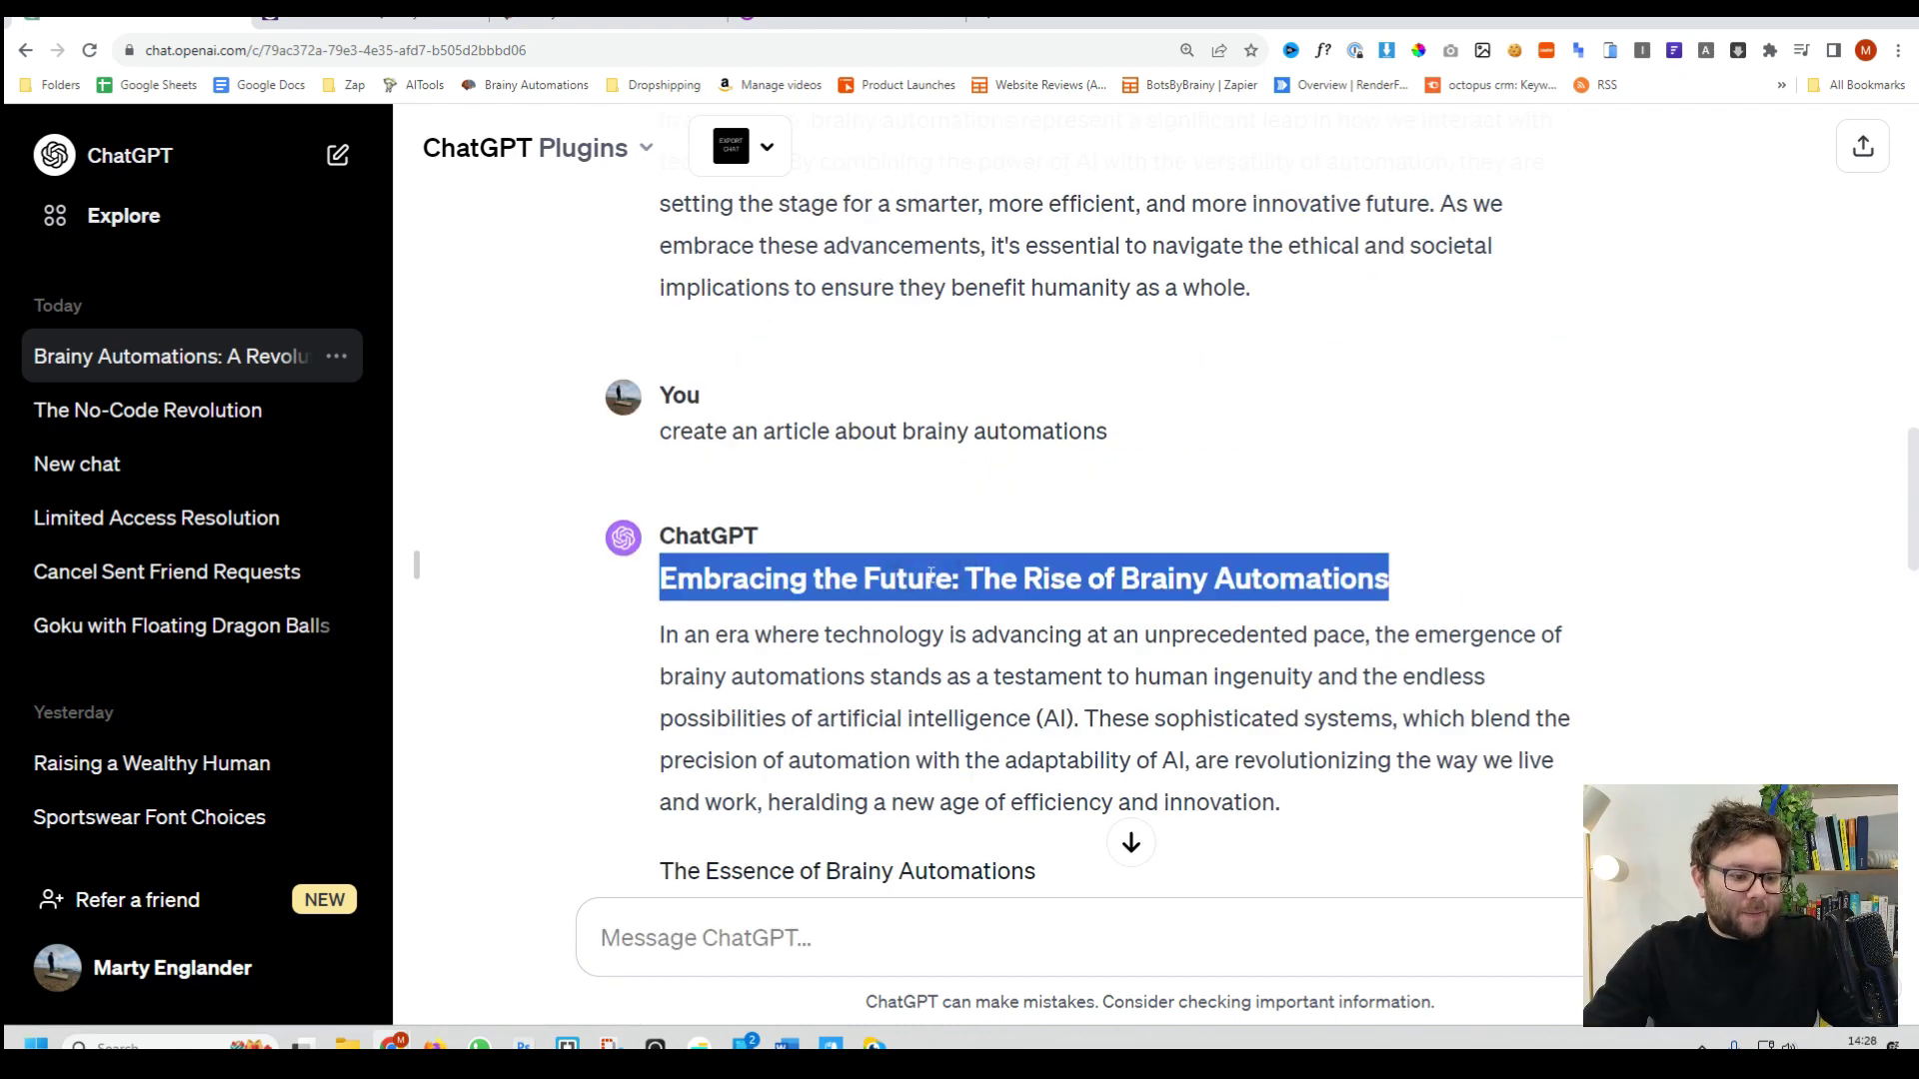
type("Embracing the Future: The Rise of Brainy Automations")
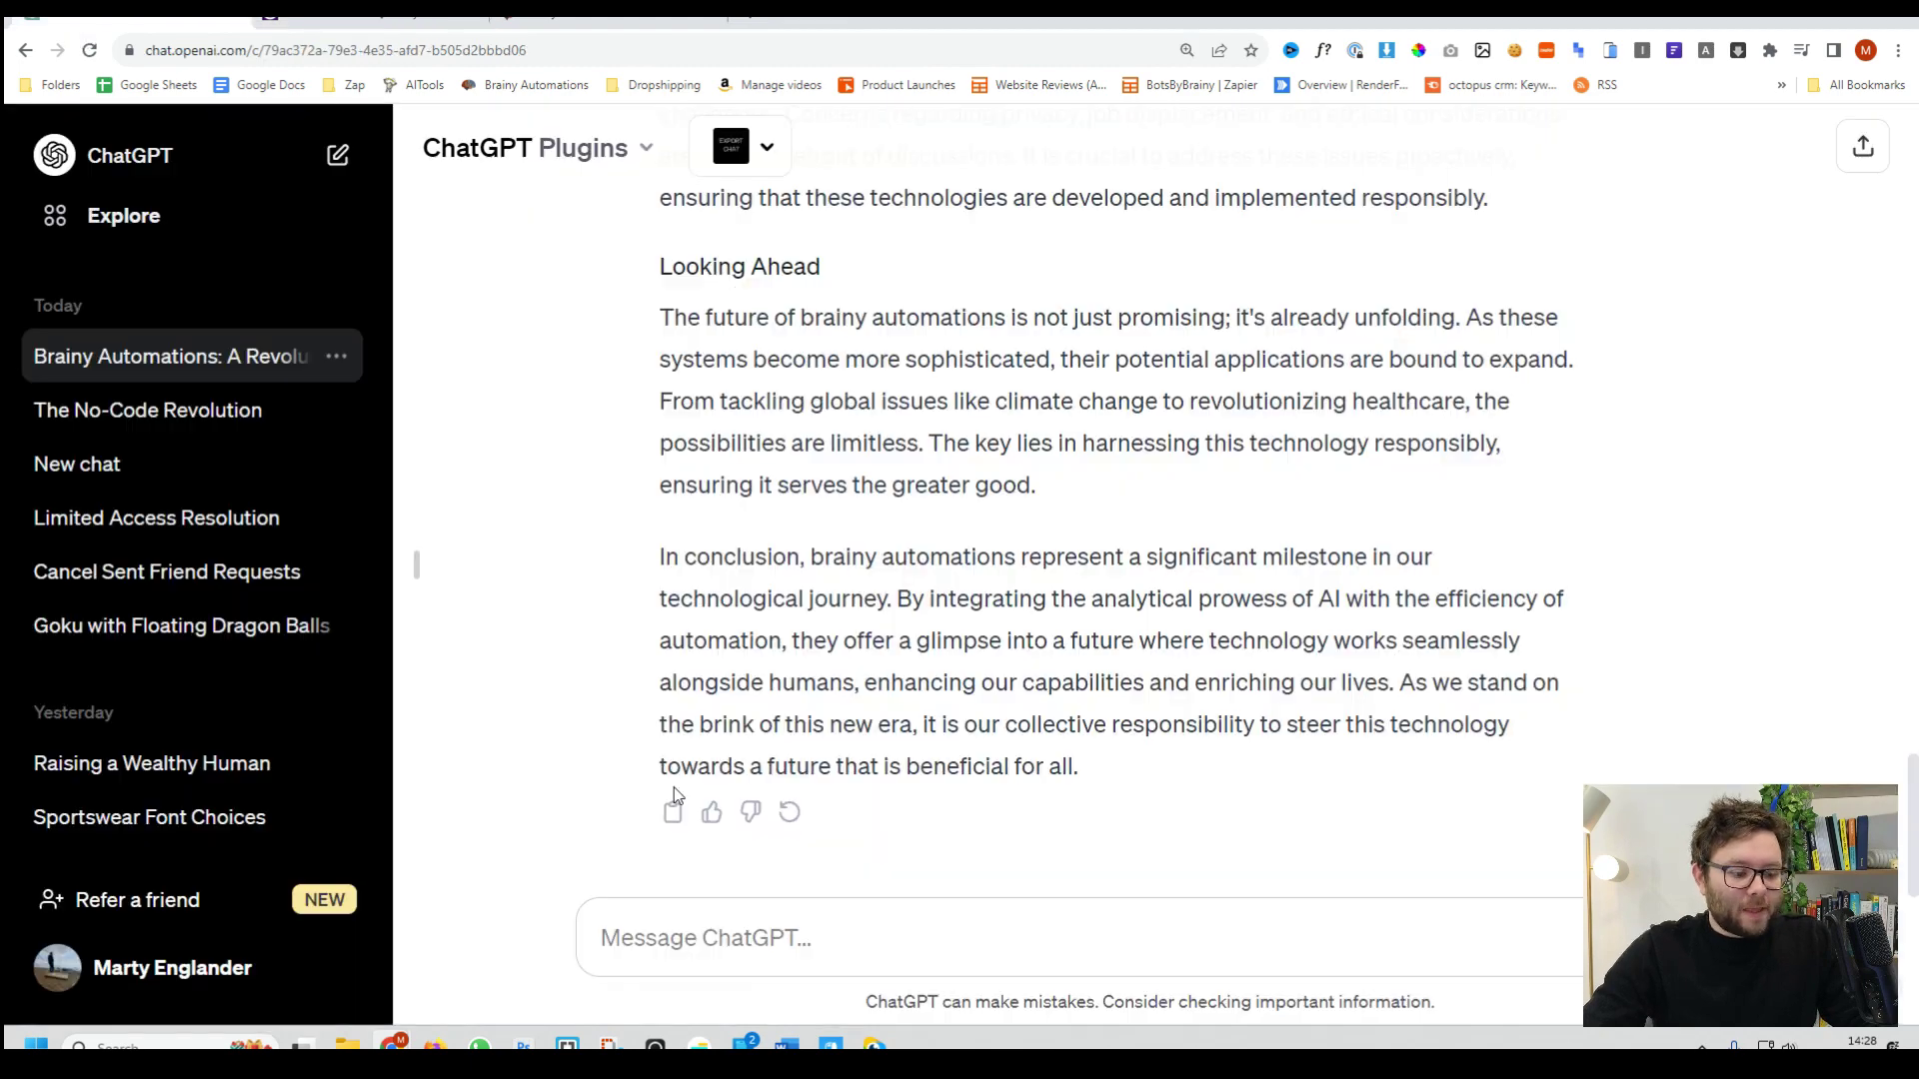
left_click(672, 812)
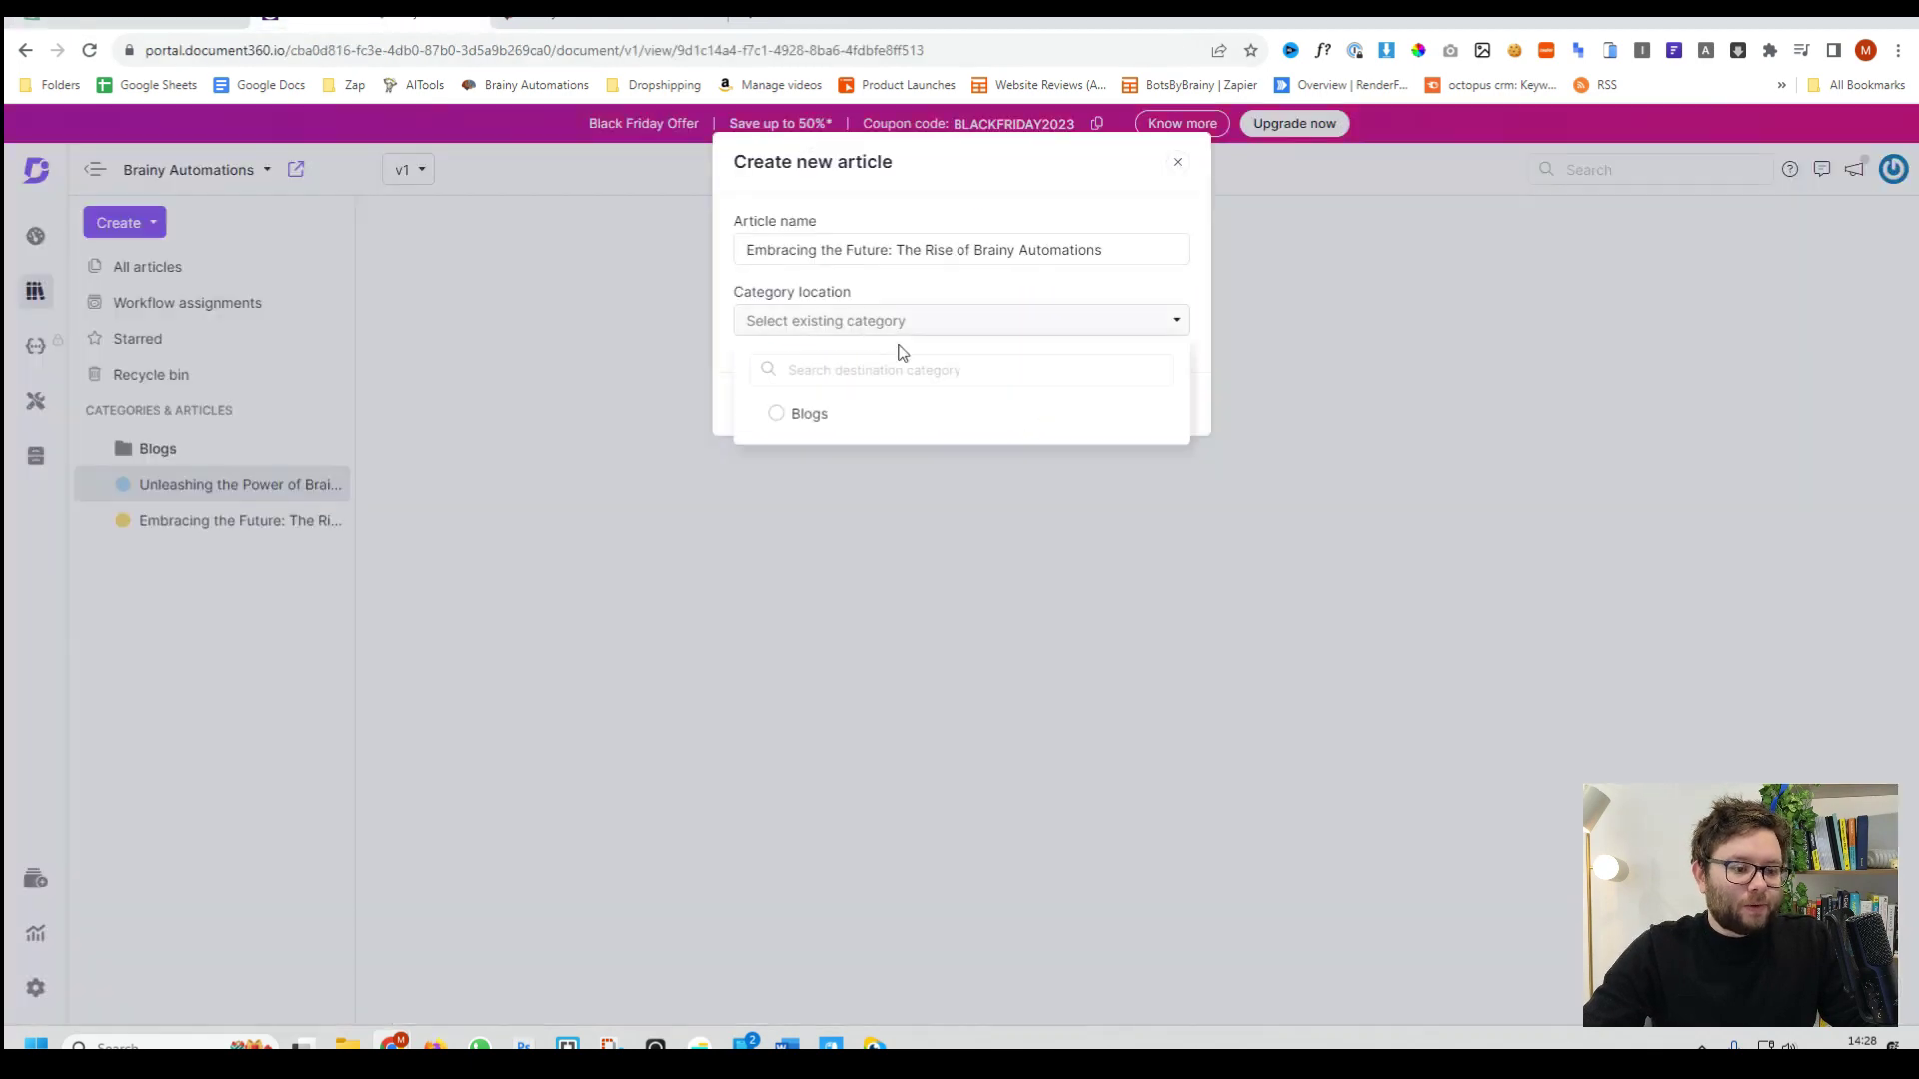
left_click(884, 410)
left_click(817, 416)
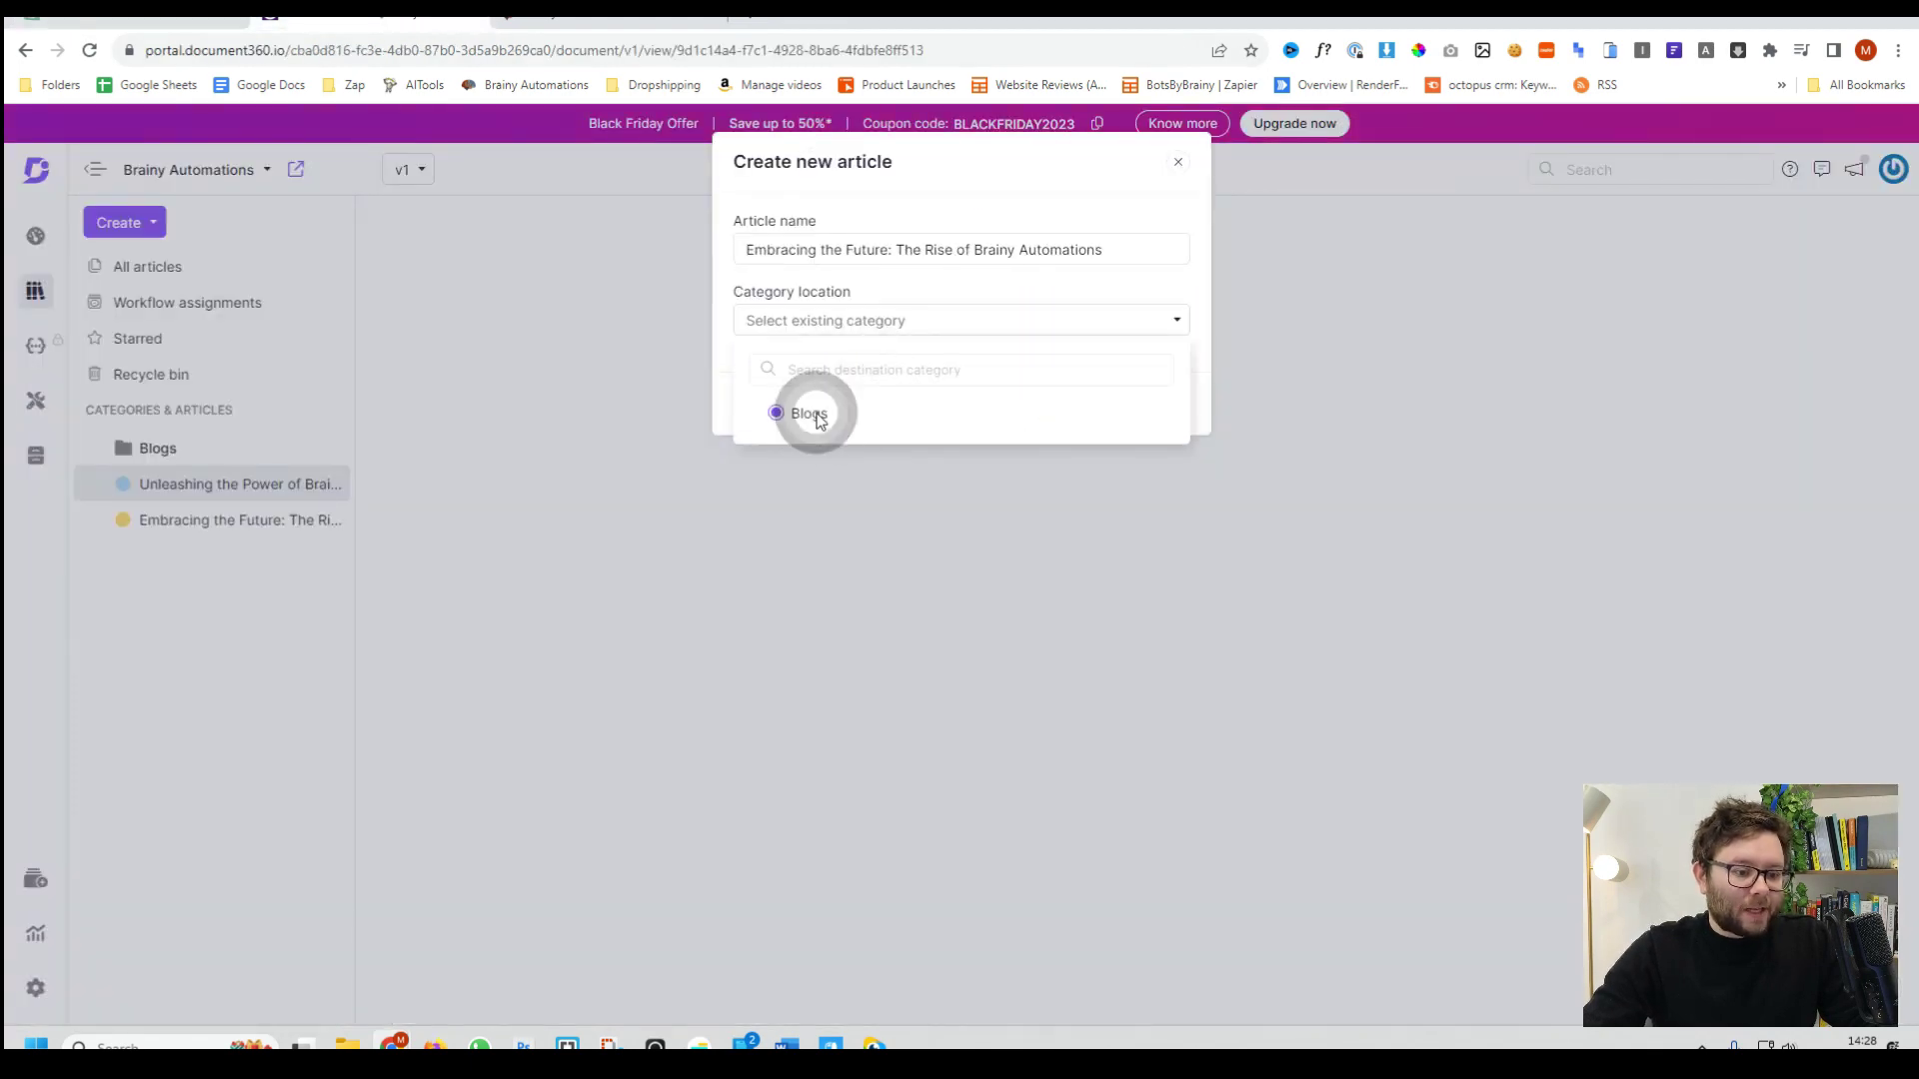
left_click(1150, 405)
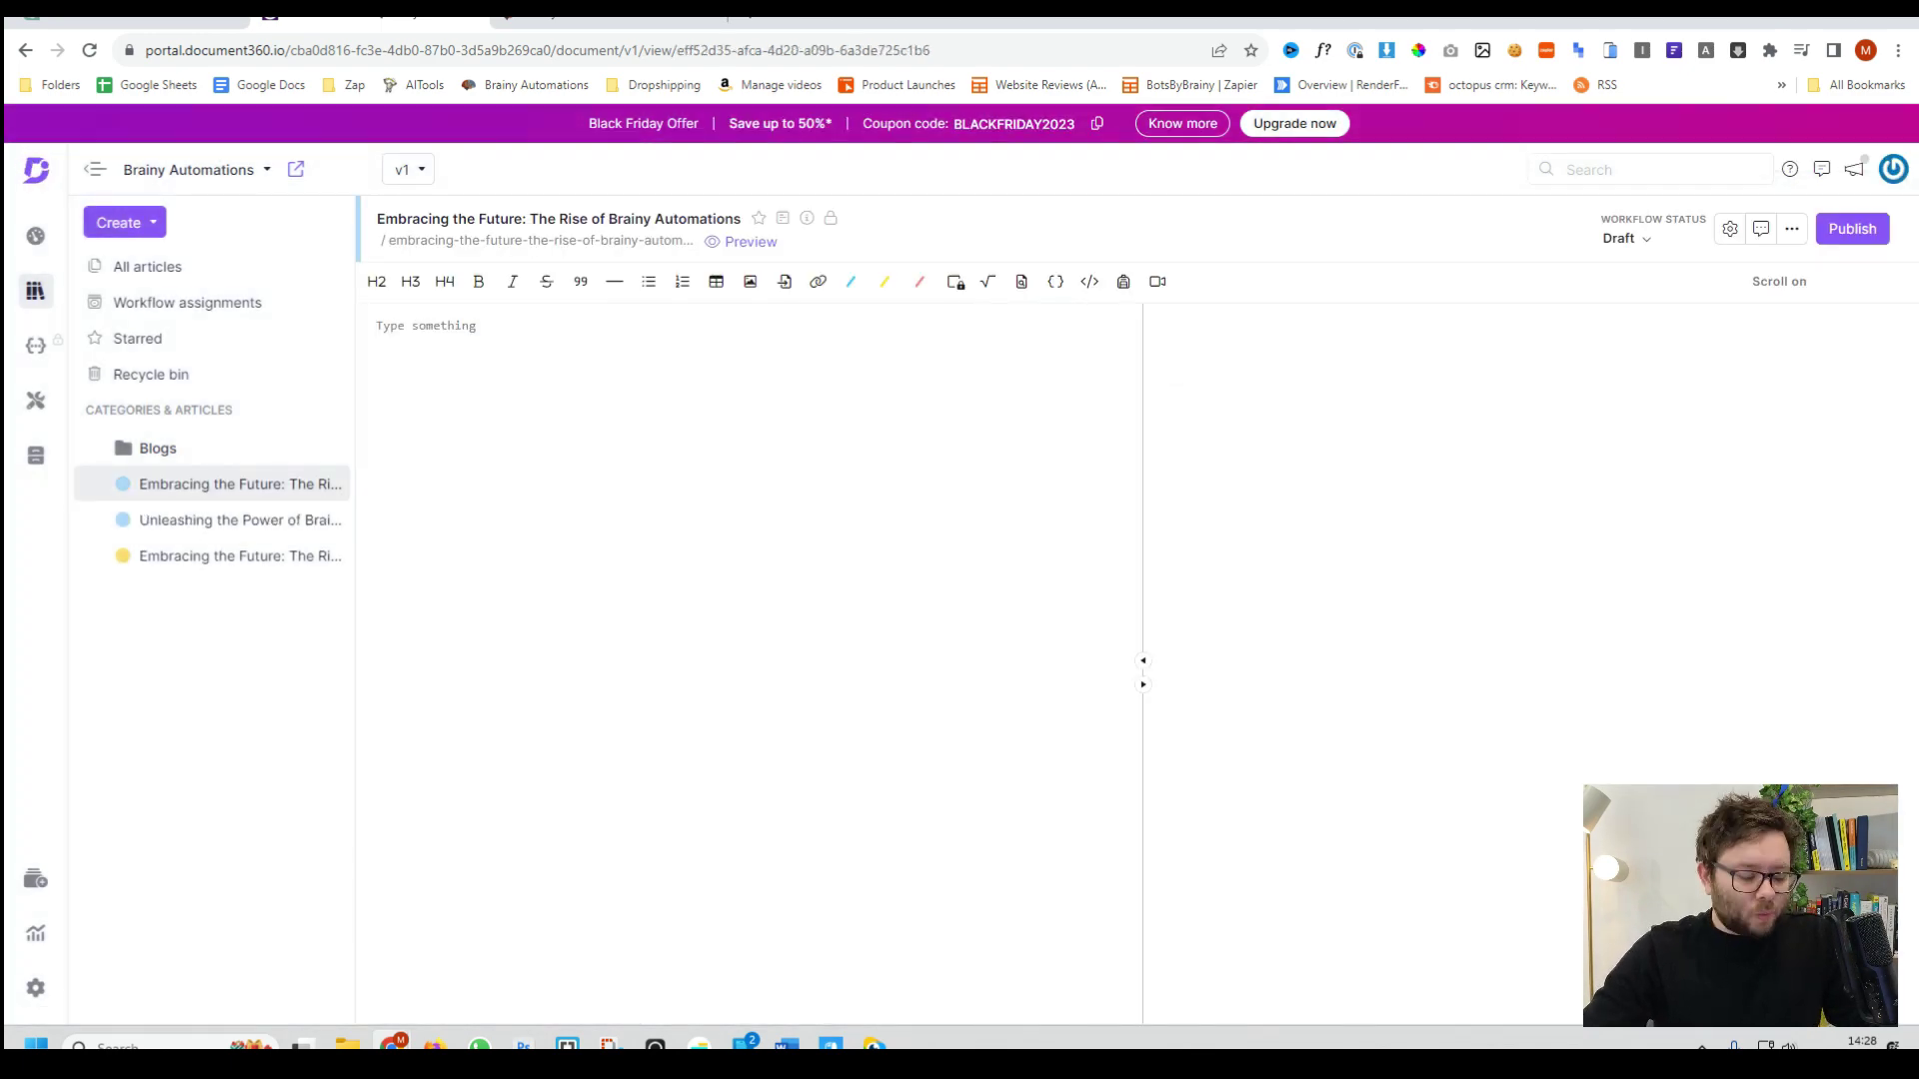
Paste the ChatGPT blog text, switch the article to the Block editor, and save.
key("ctrl+v")
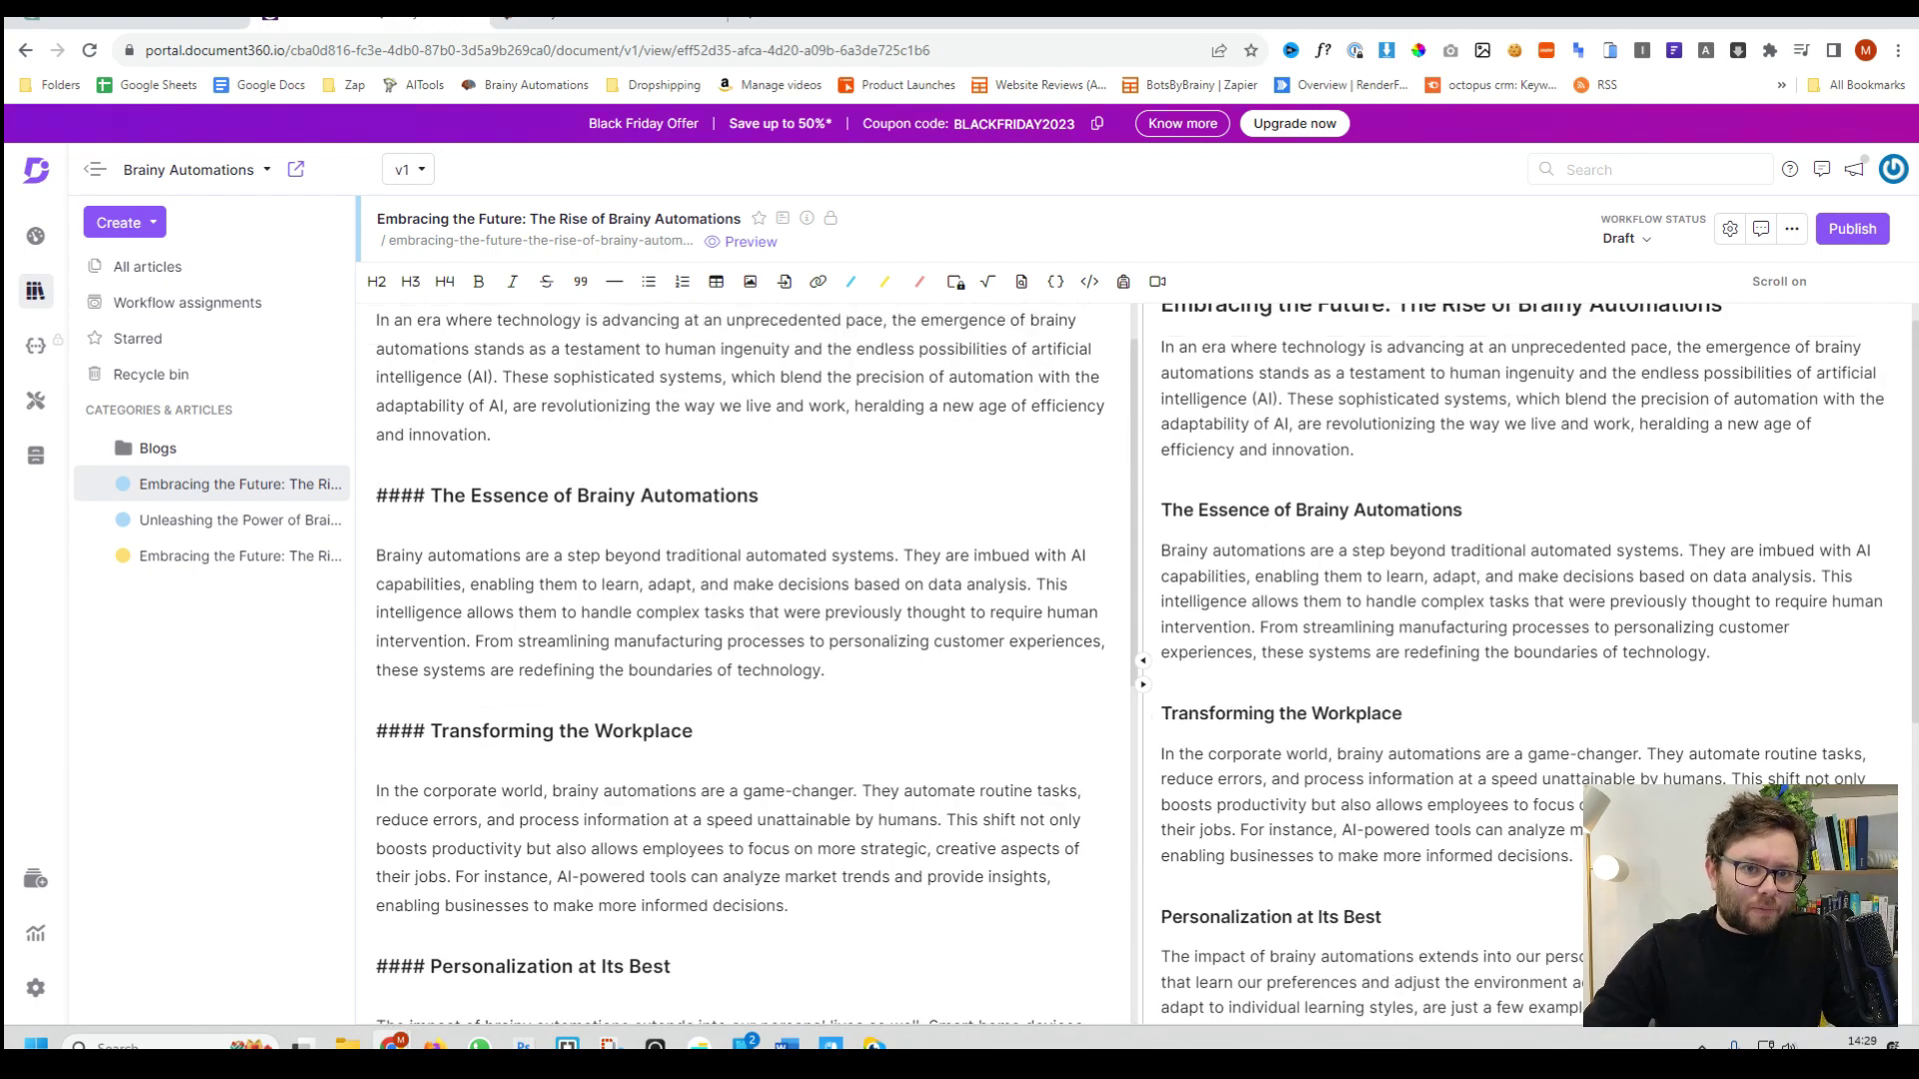
scroll(739, 660, "up", 1)
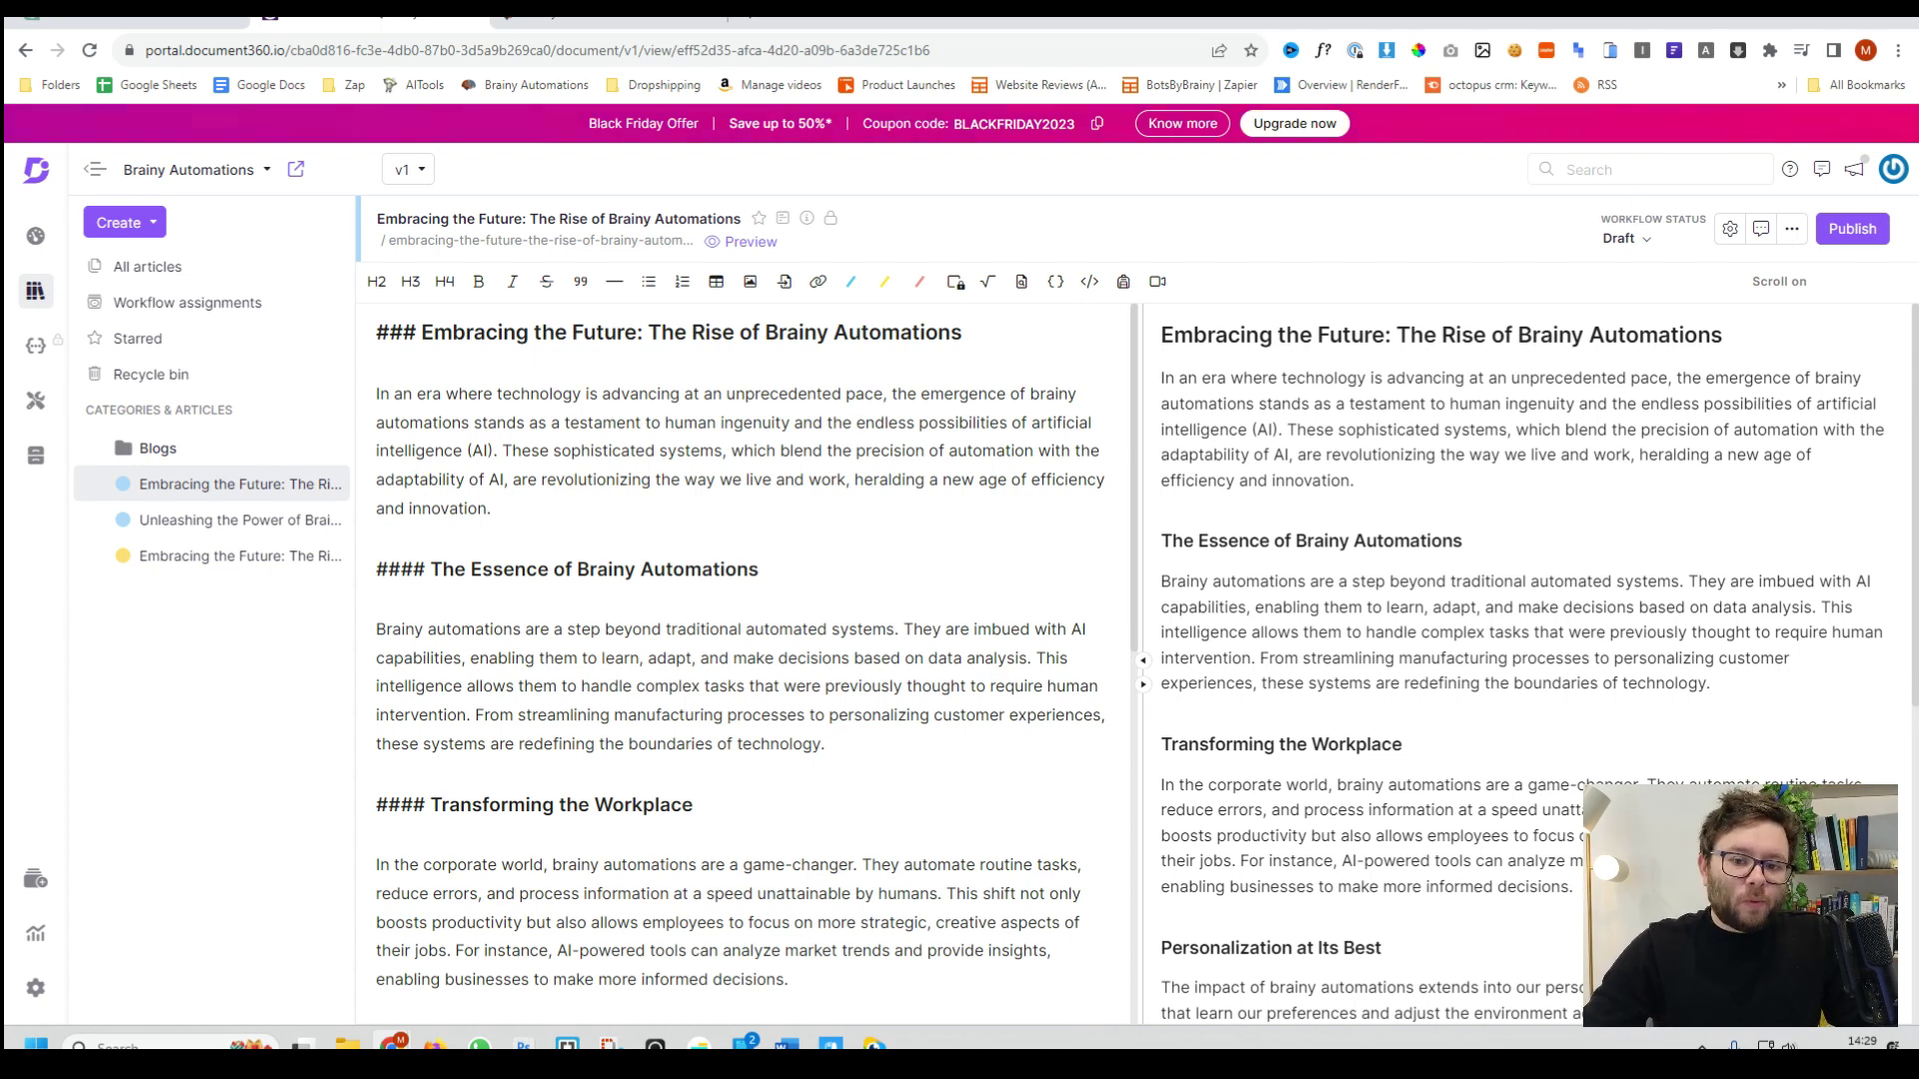
left_click(1730, 227)
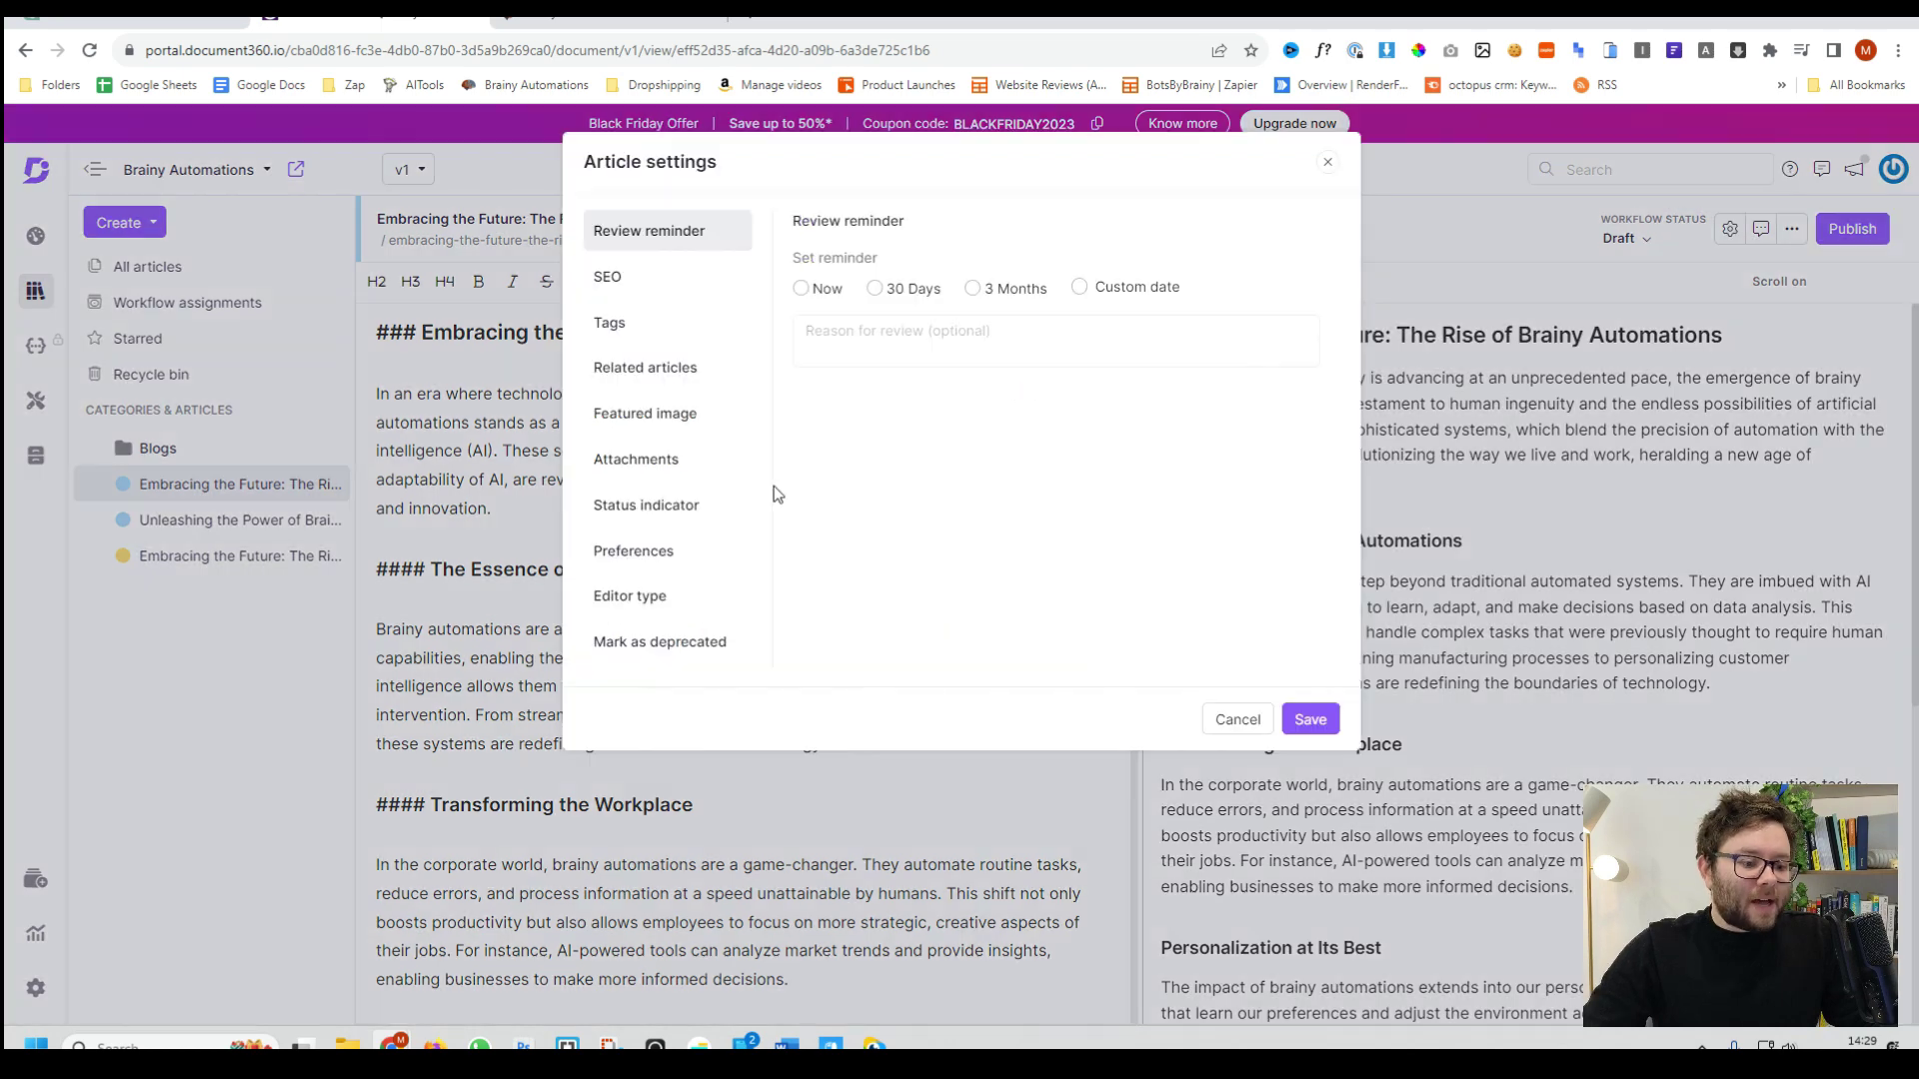
left_click(632, 597)
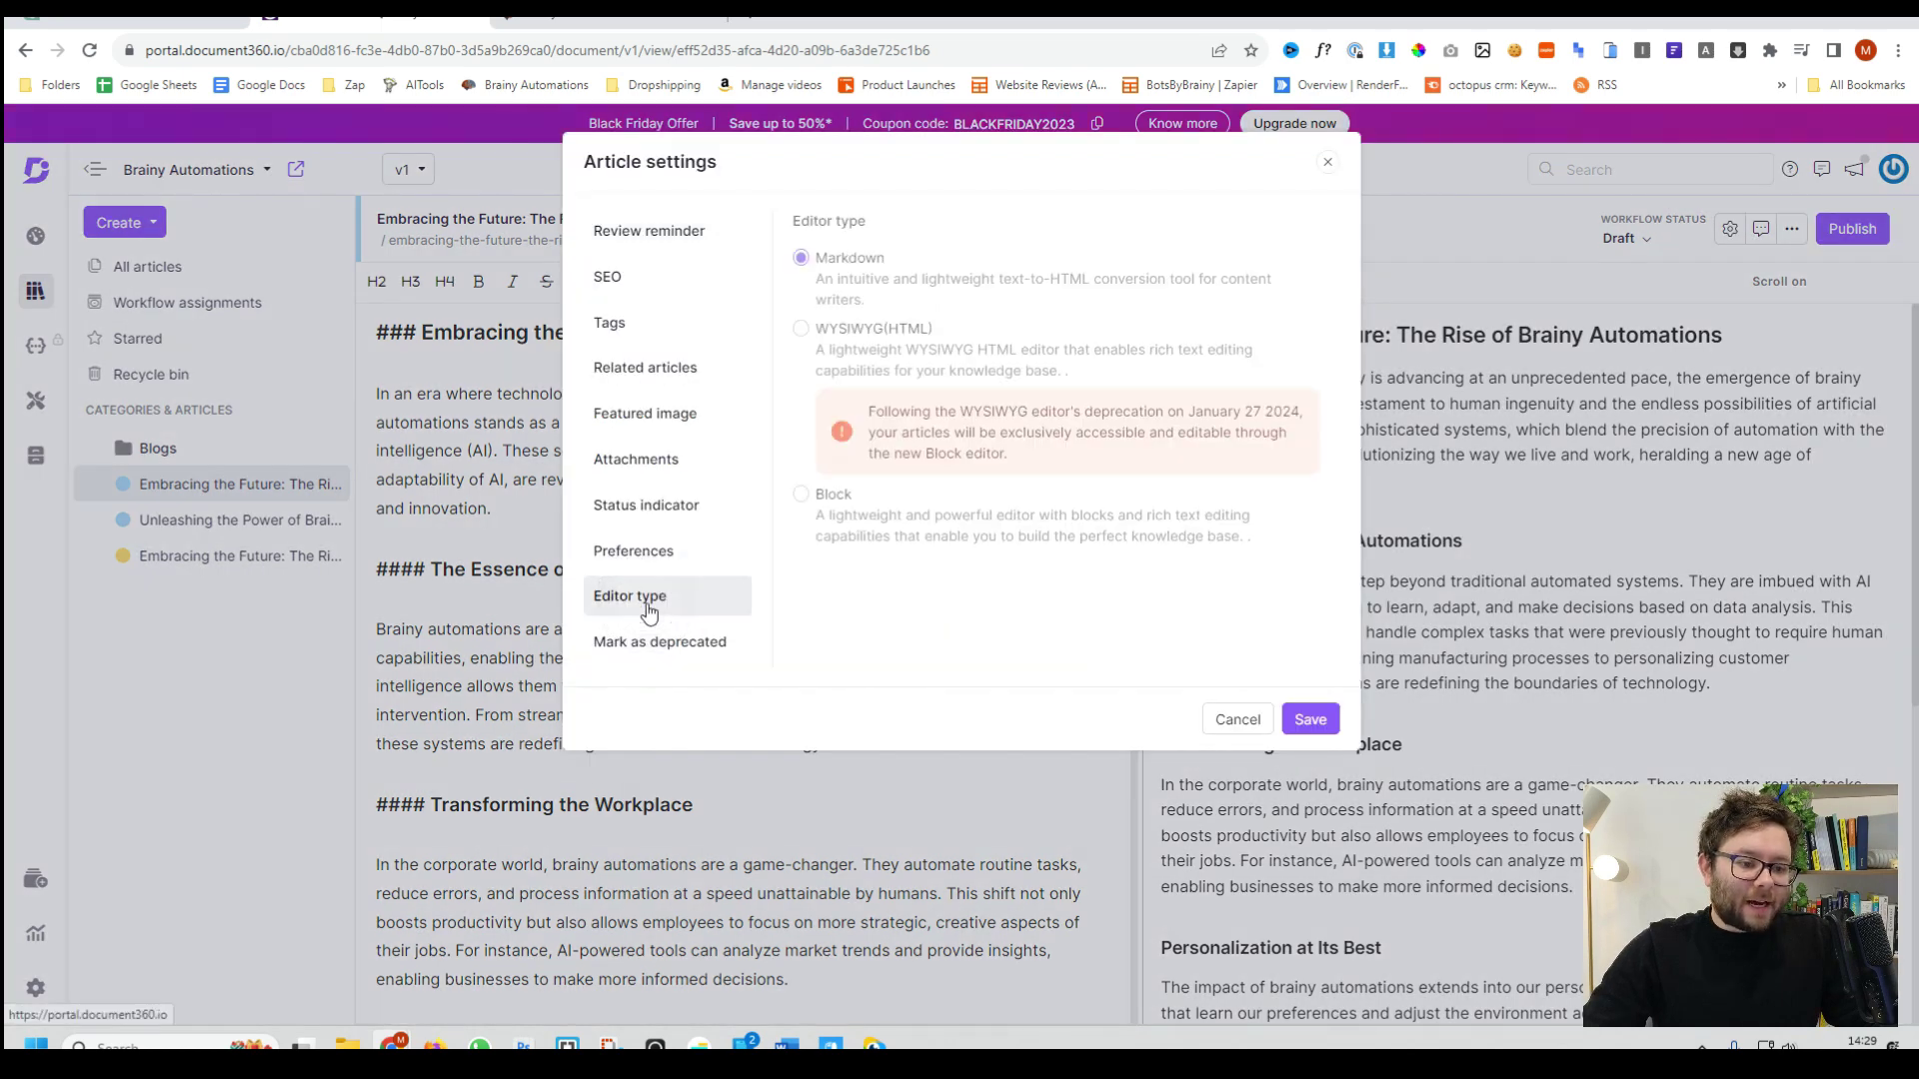
left_click(803, 495)
left_click(1164, 277)
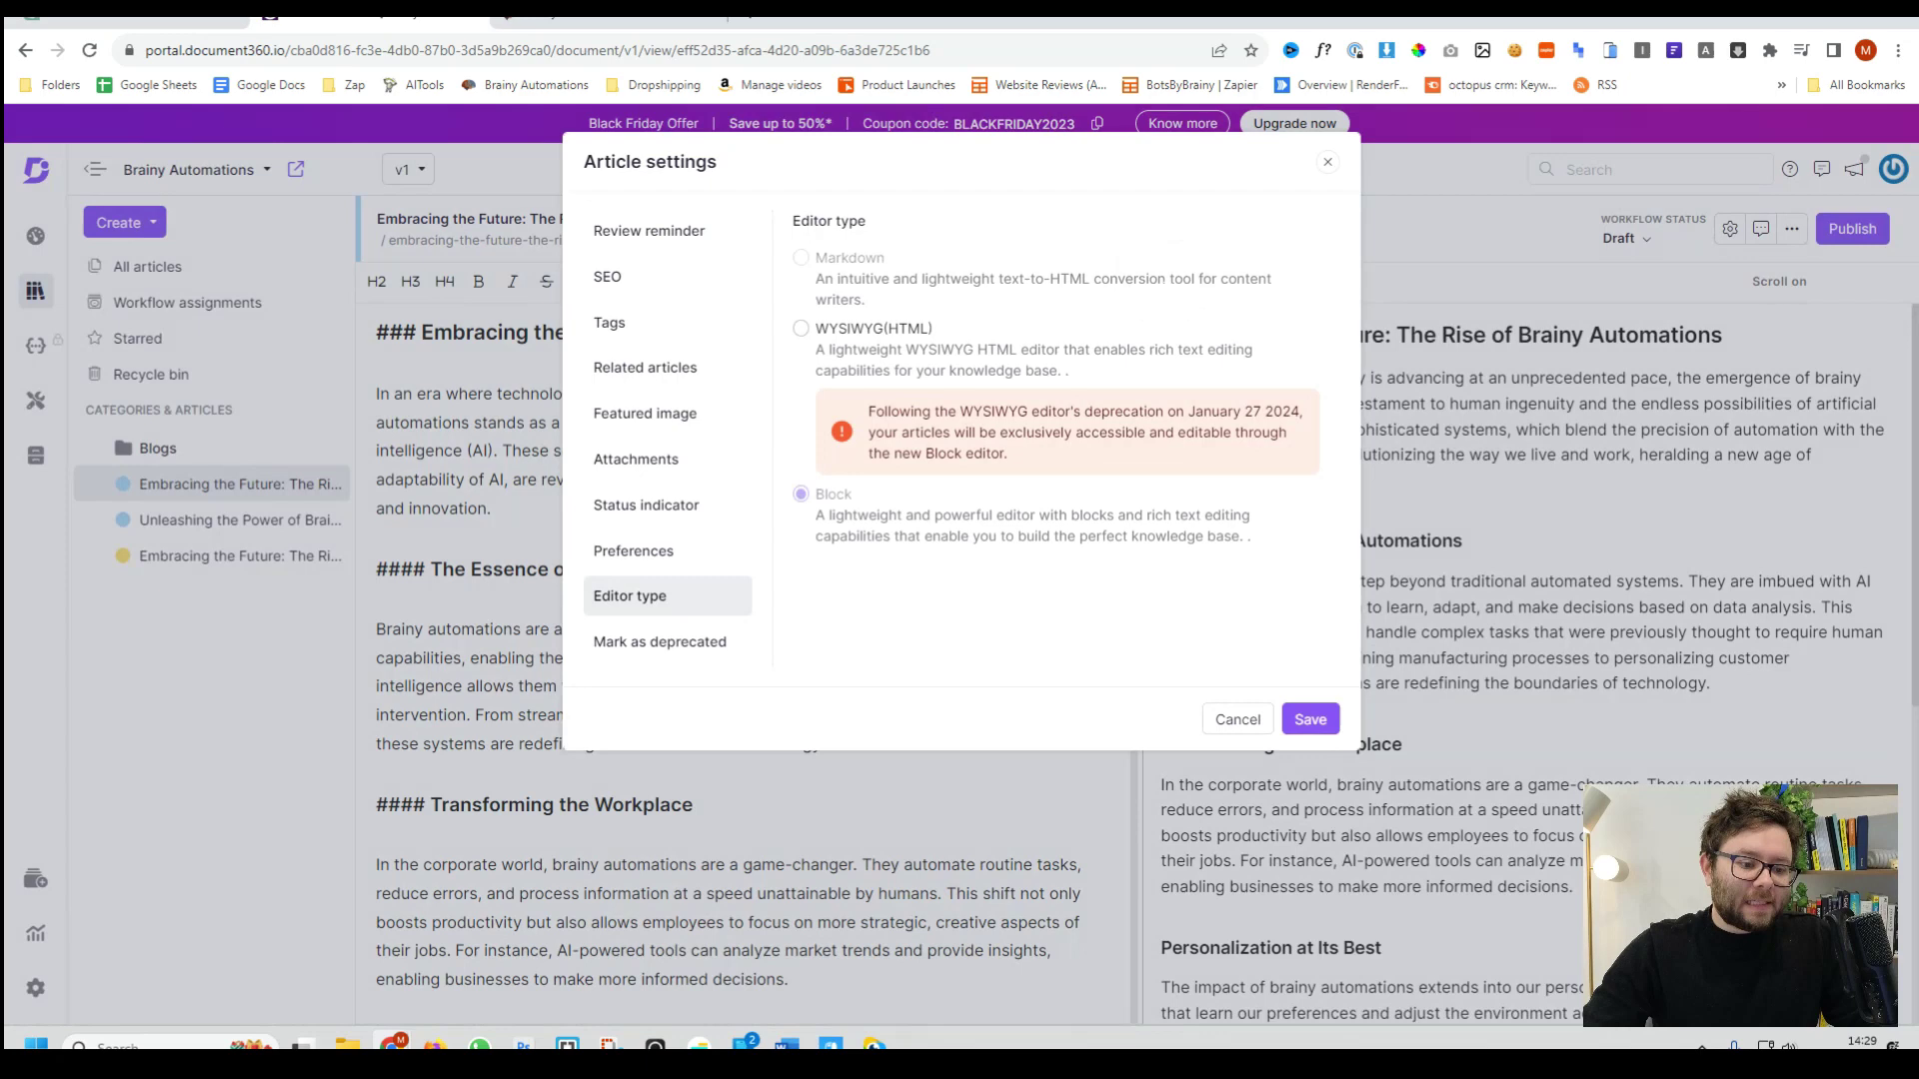
left_click(1309, 719)
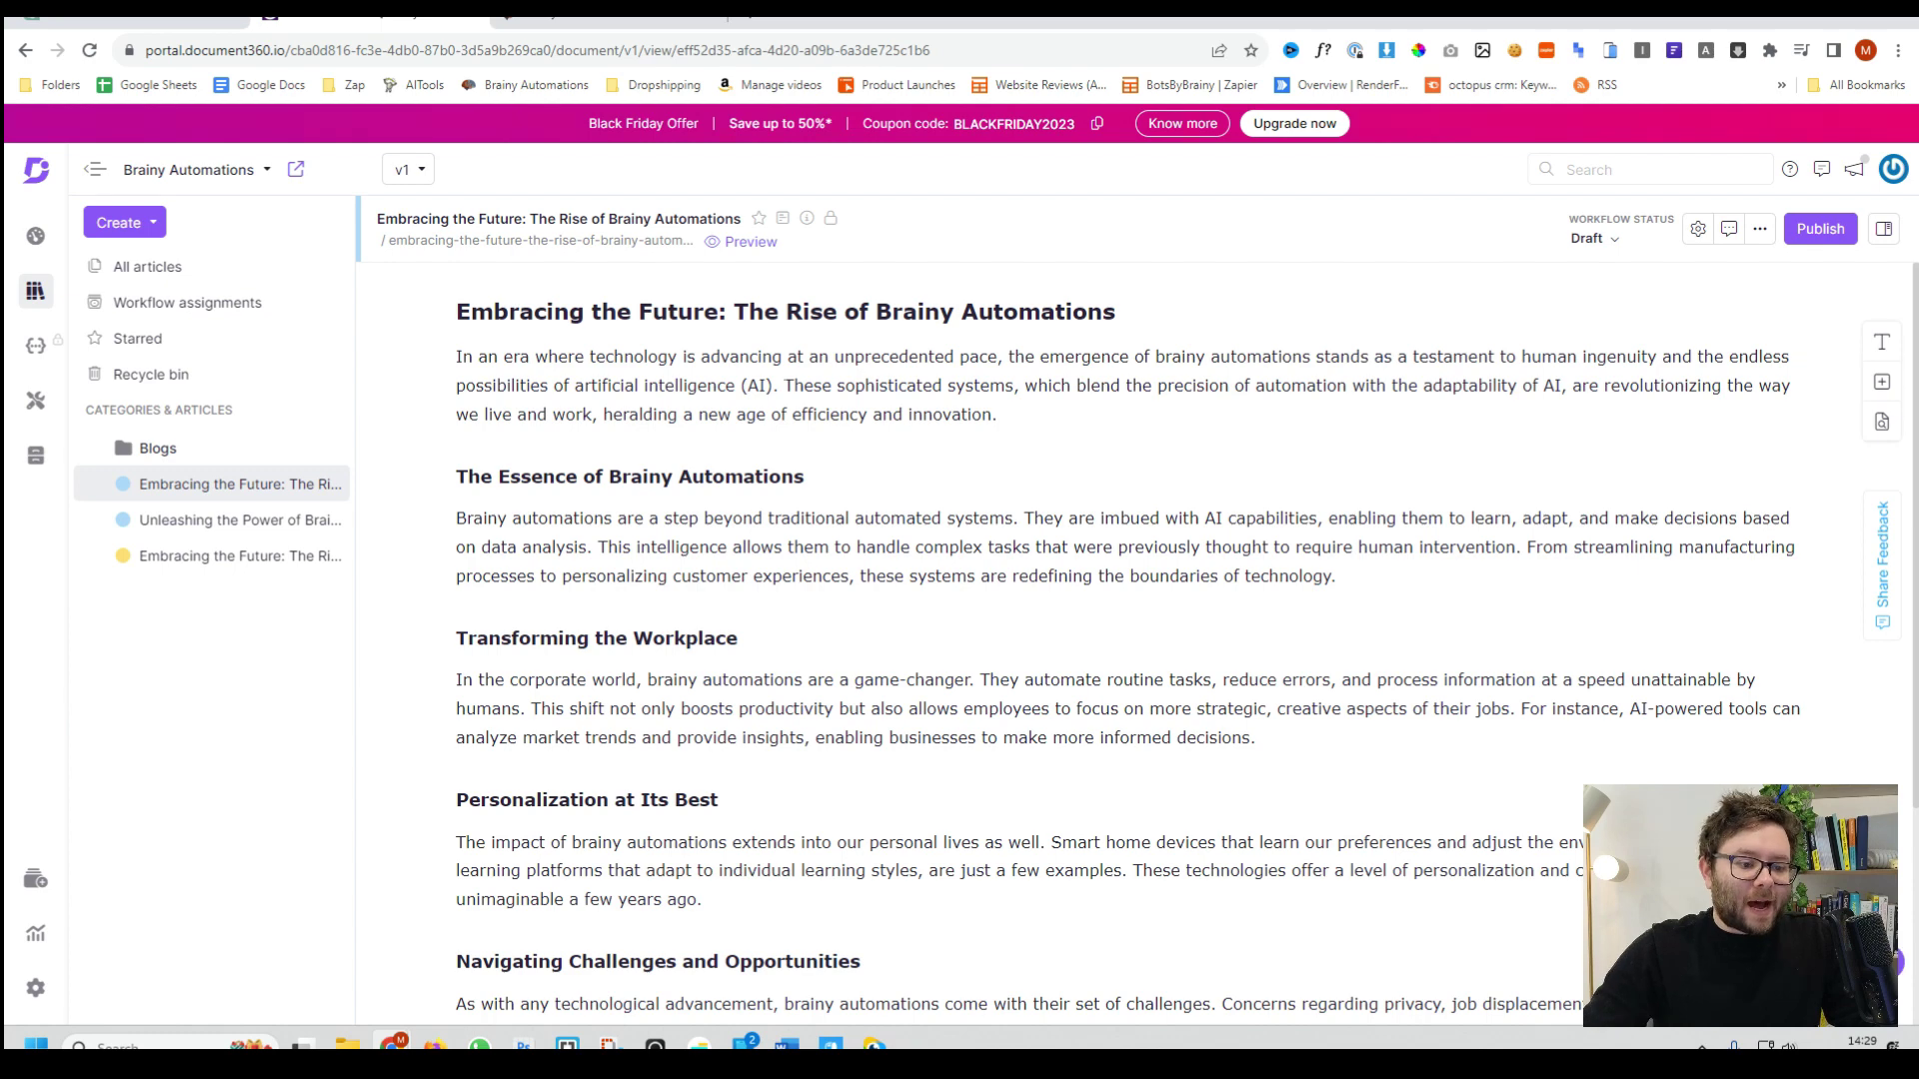
Highlight the first paragraph's 'These sophisticated systems' phrase in green.
left_click_drag(784, 386, 1228, 386)
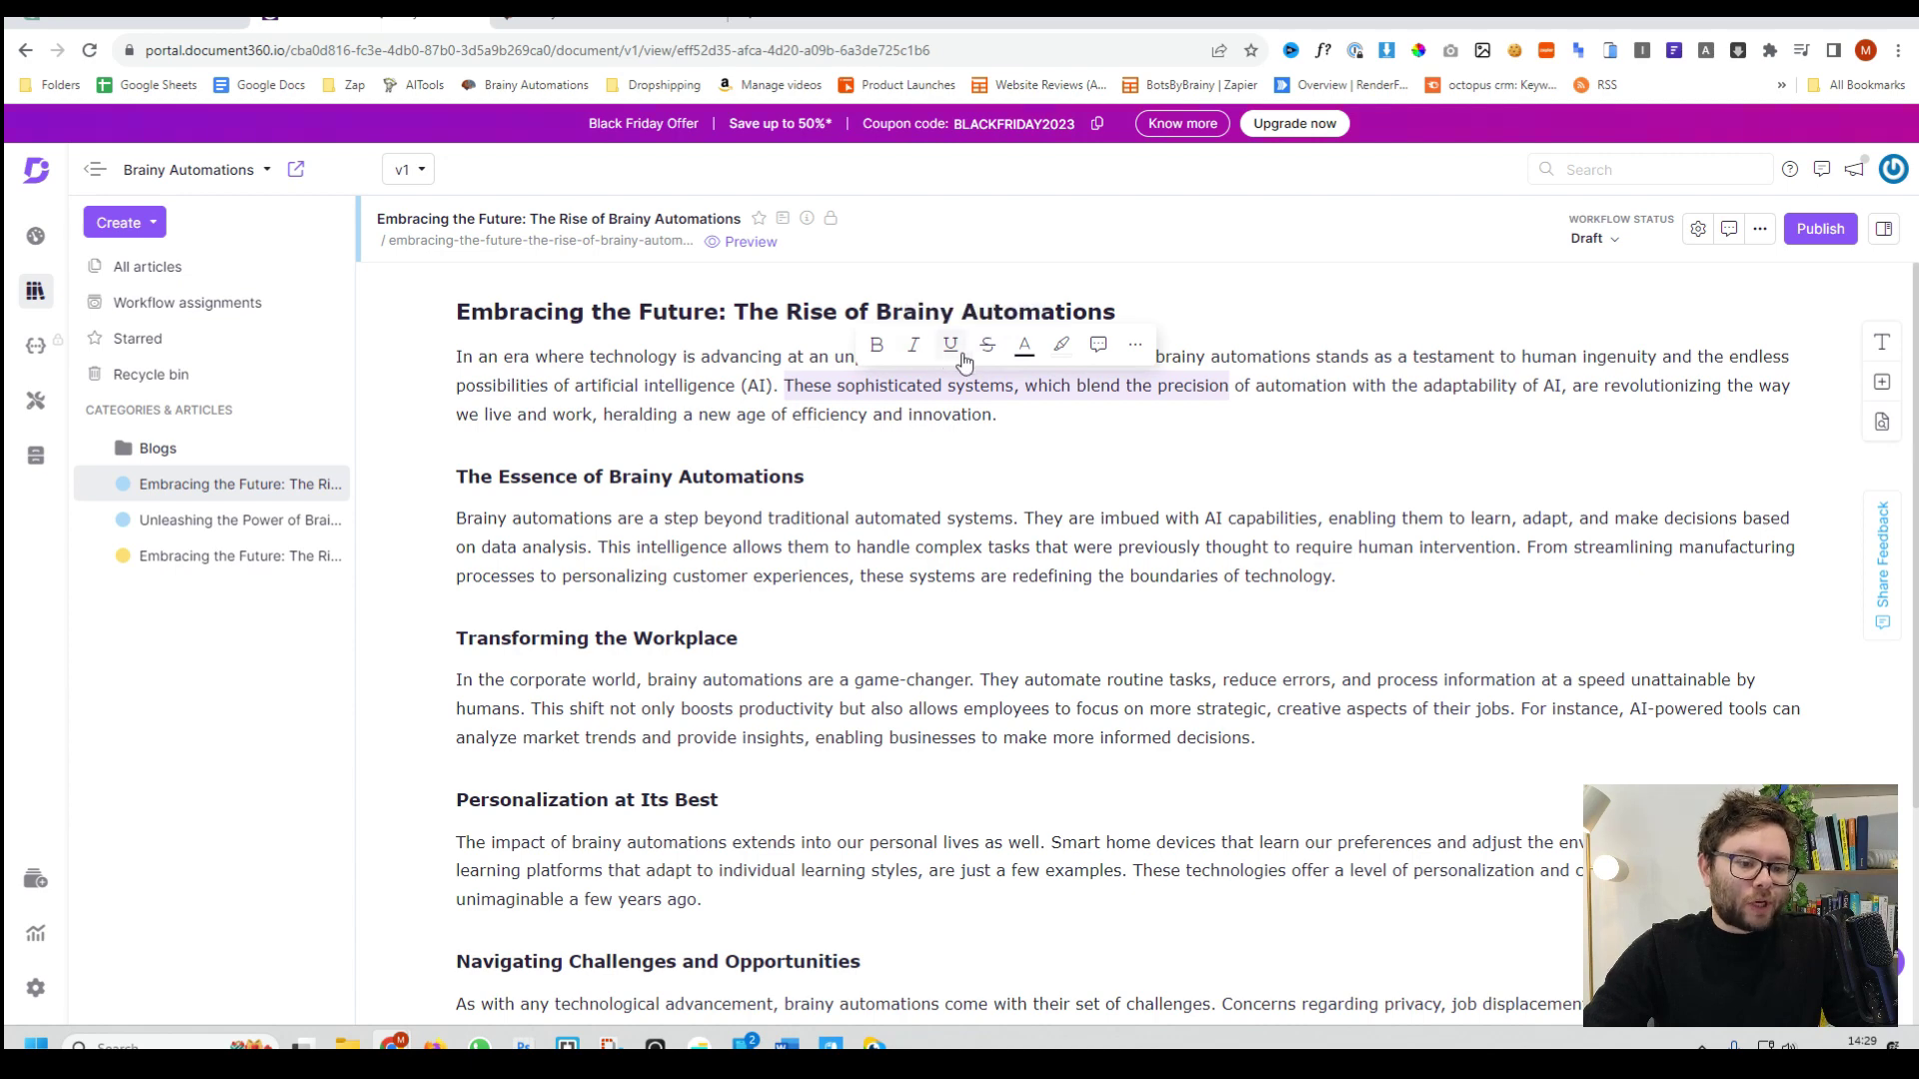
left_click(1061, 344)
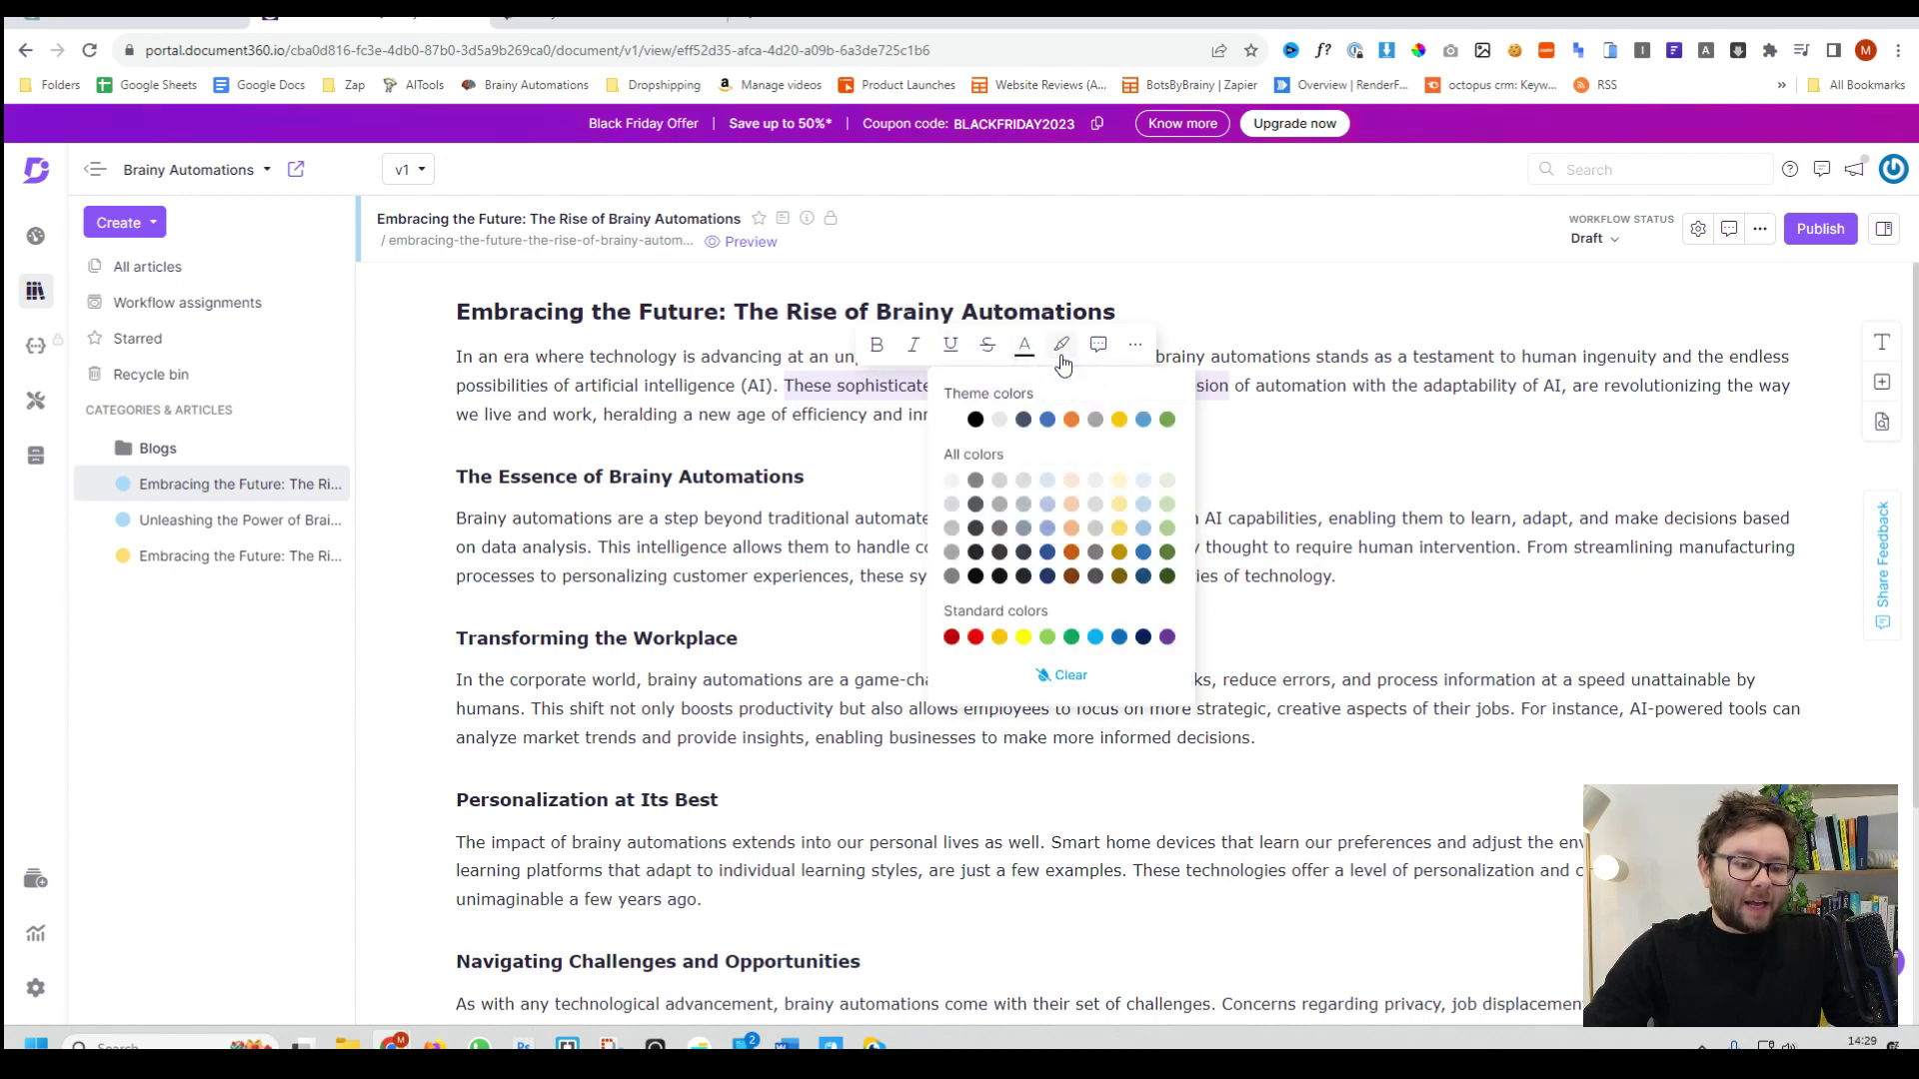
left_click(1166, 420)
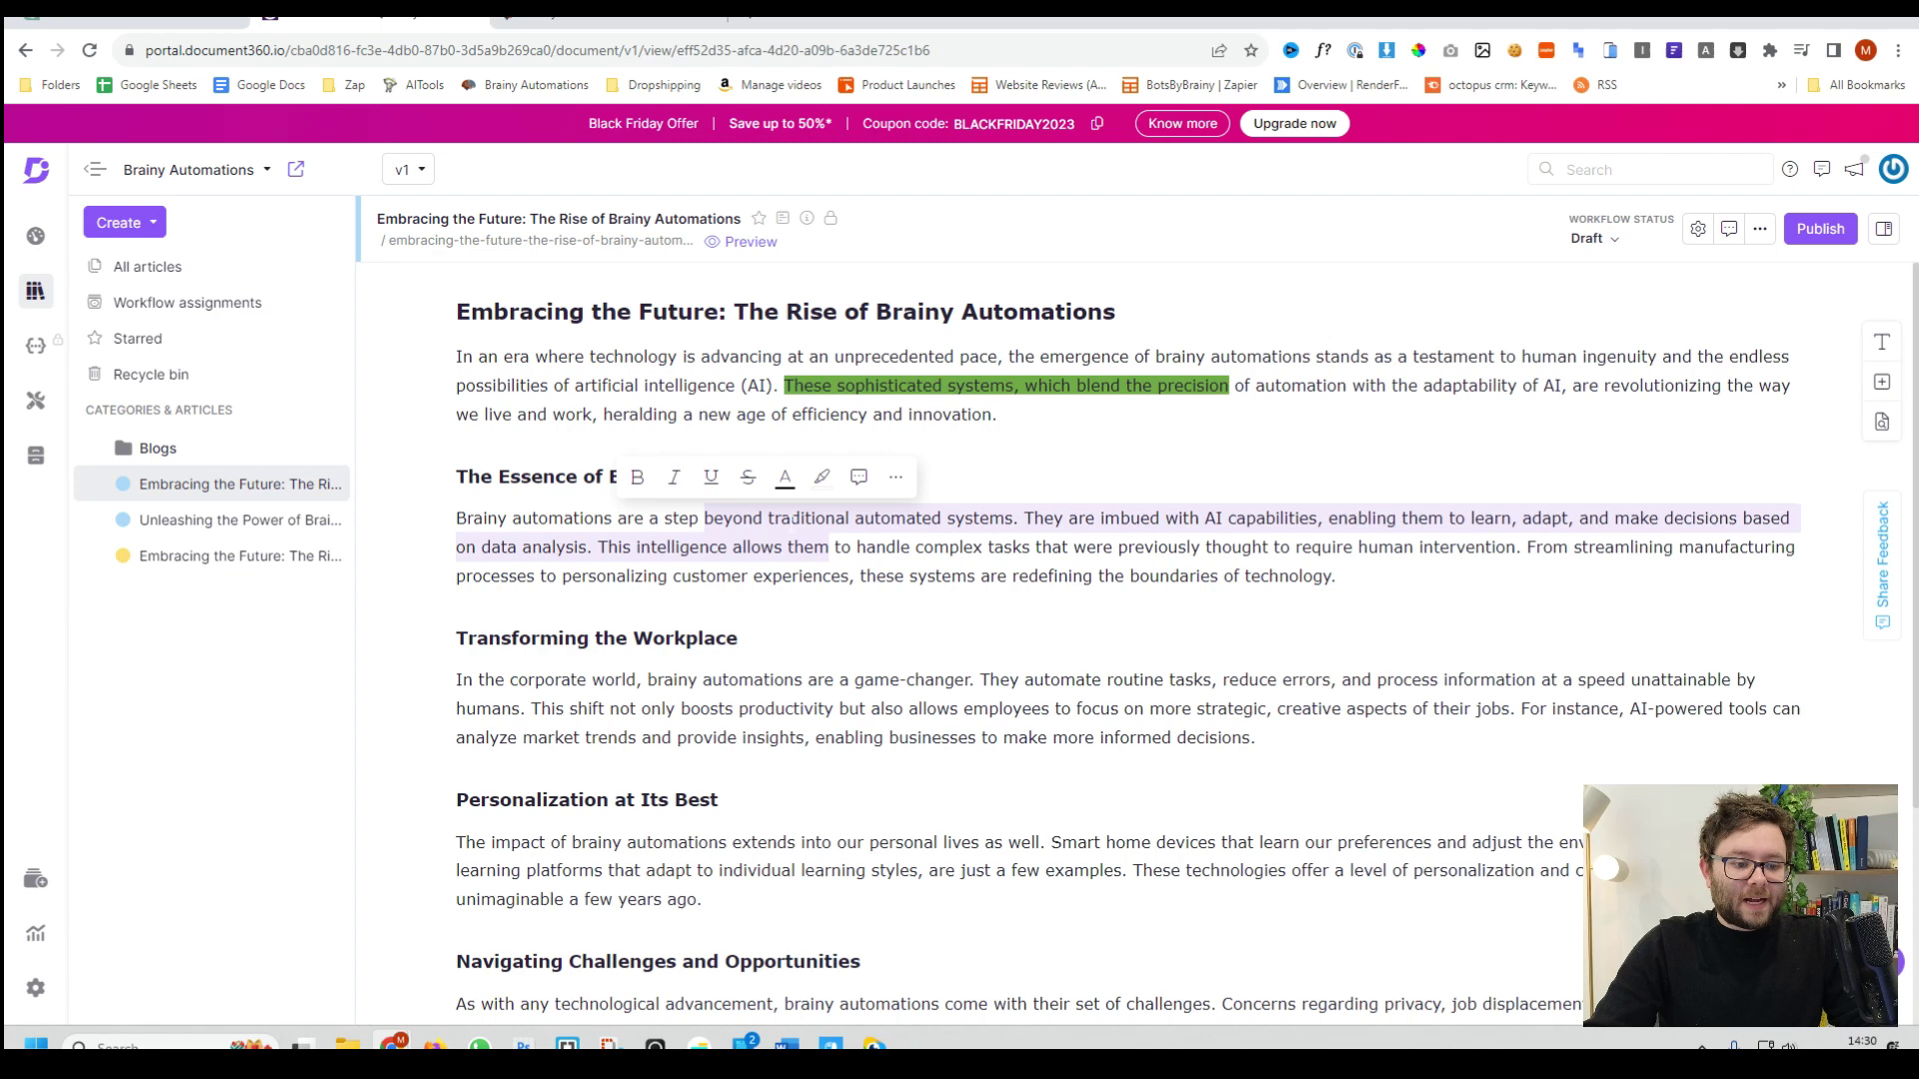
Comment 'add more clarity here' on the second paragraph's passage, mentioning a teammate.
left_click(858, 476)
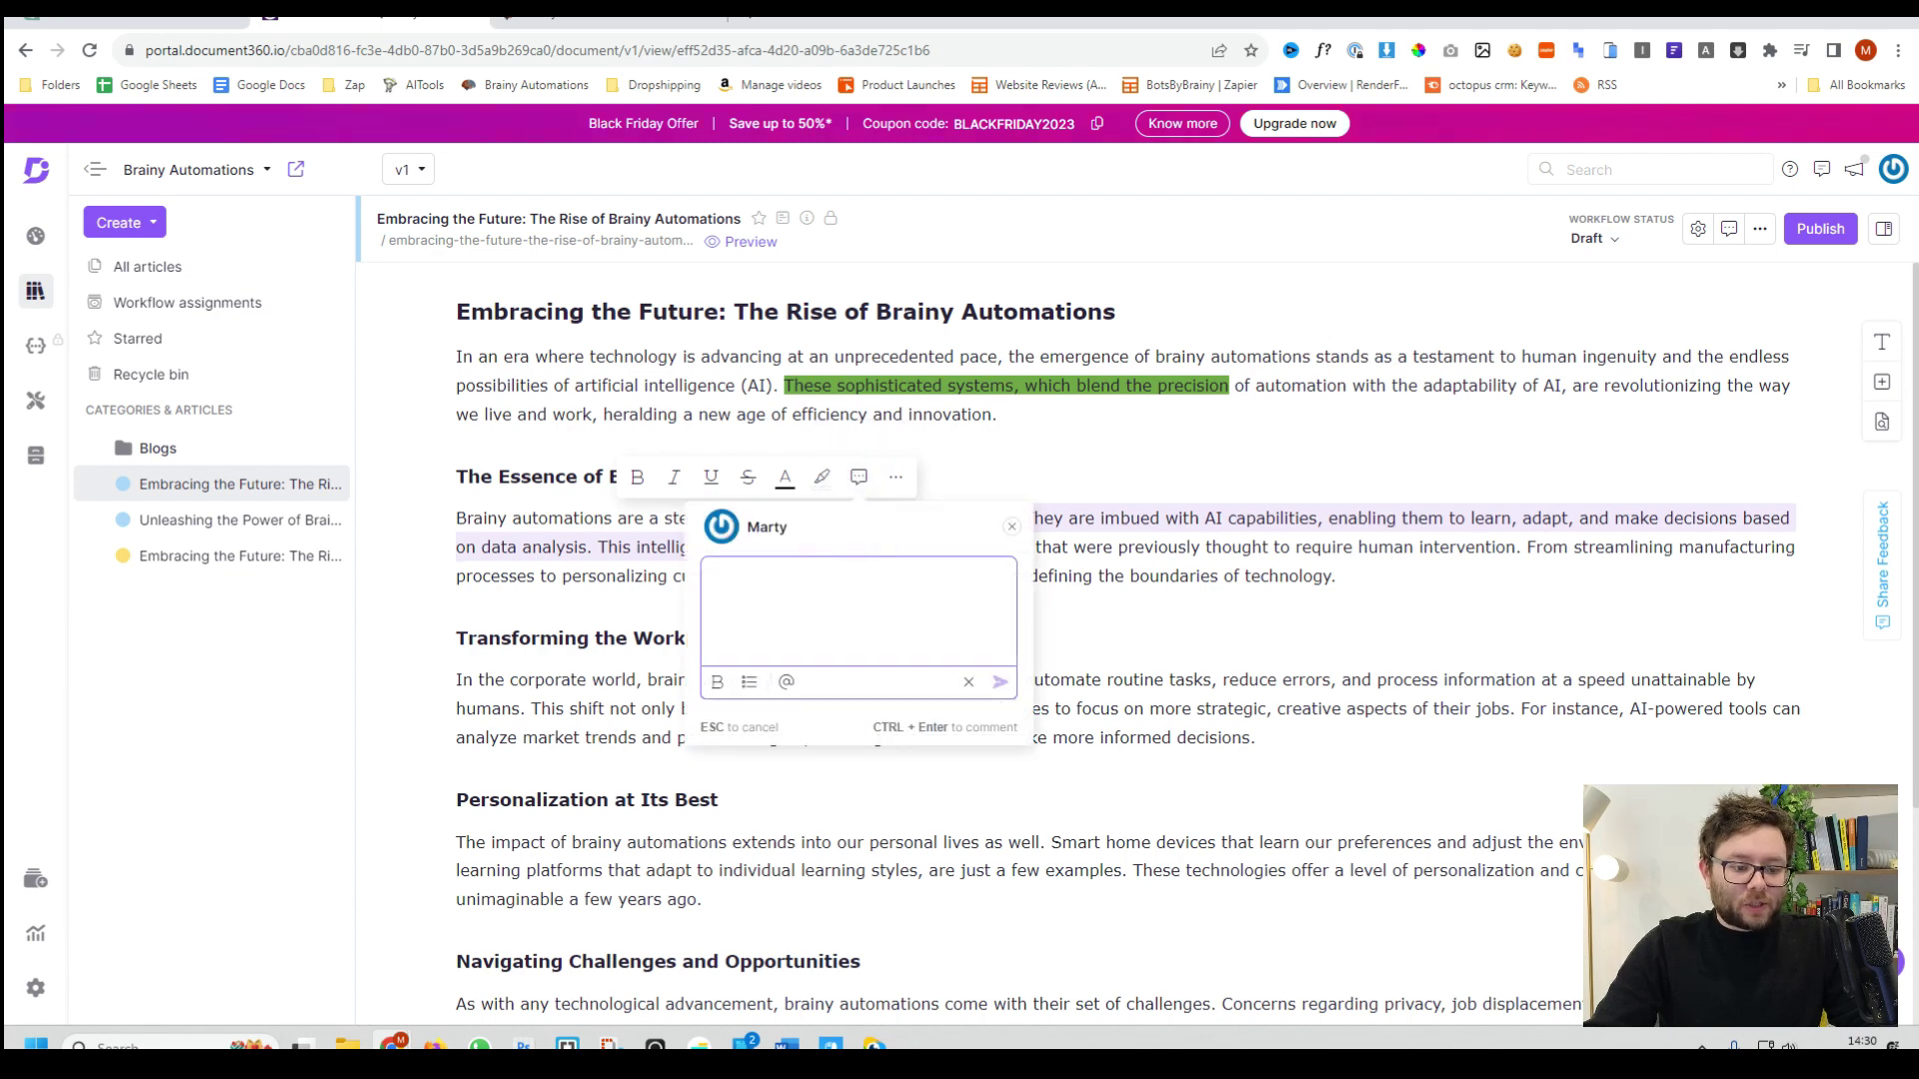
type("@")
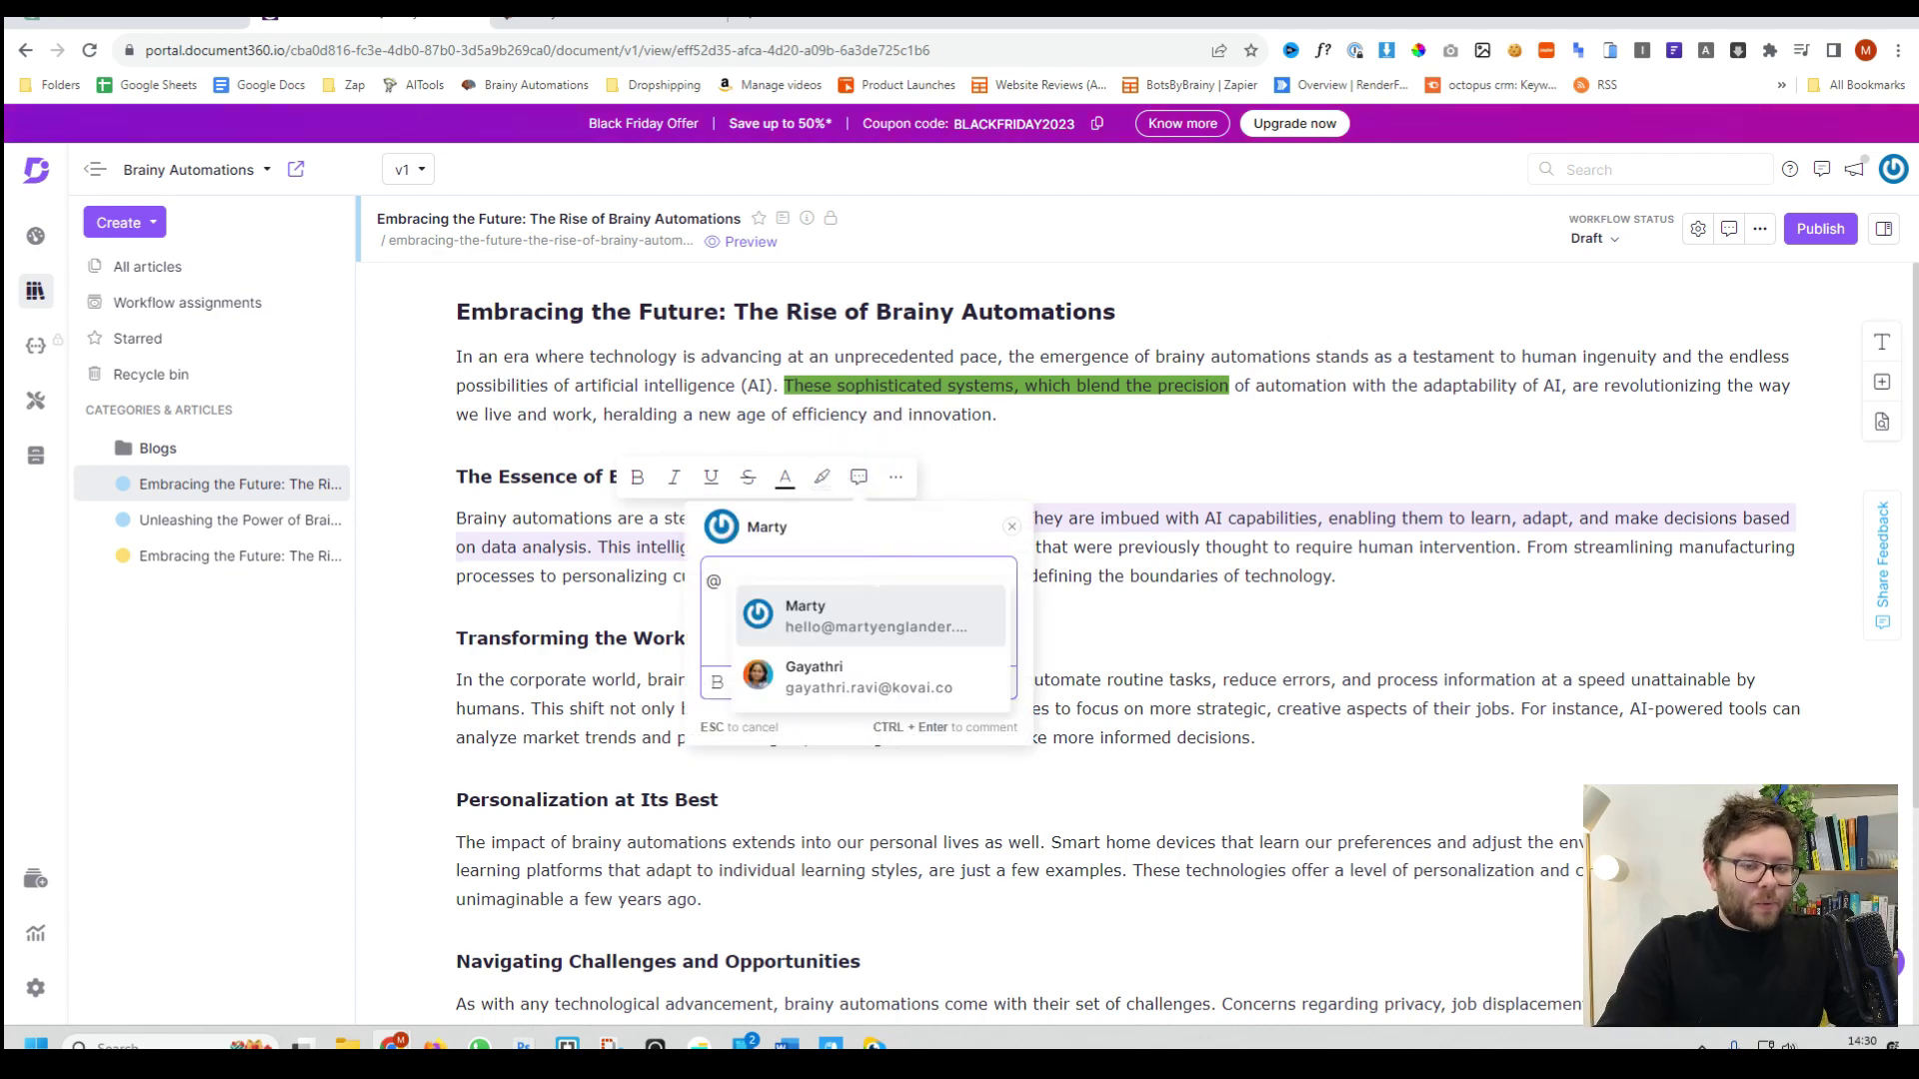
left_click(878, 618)
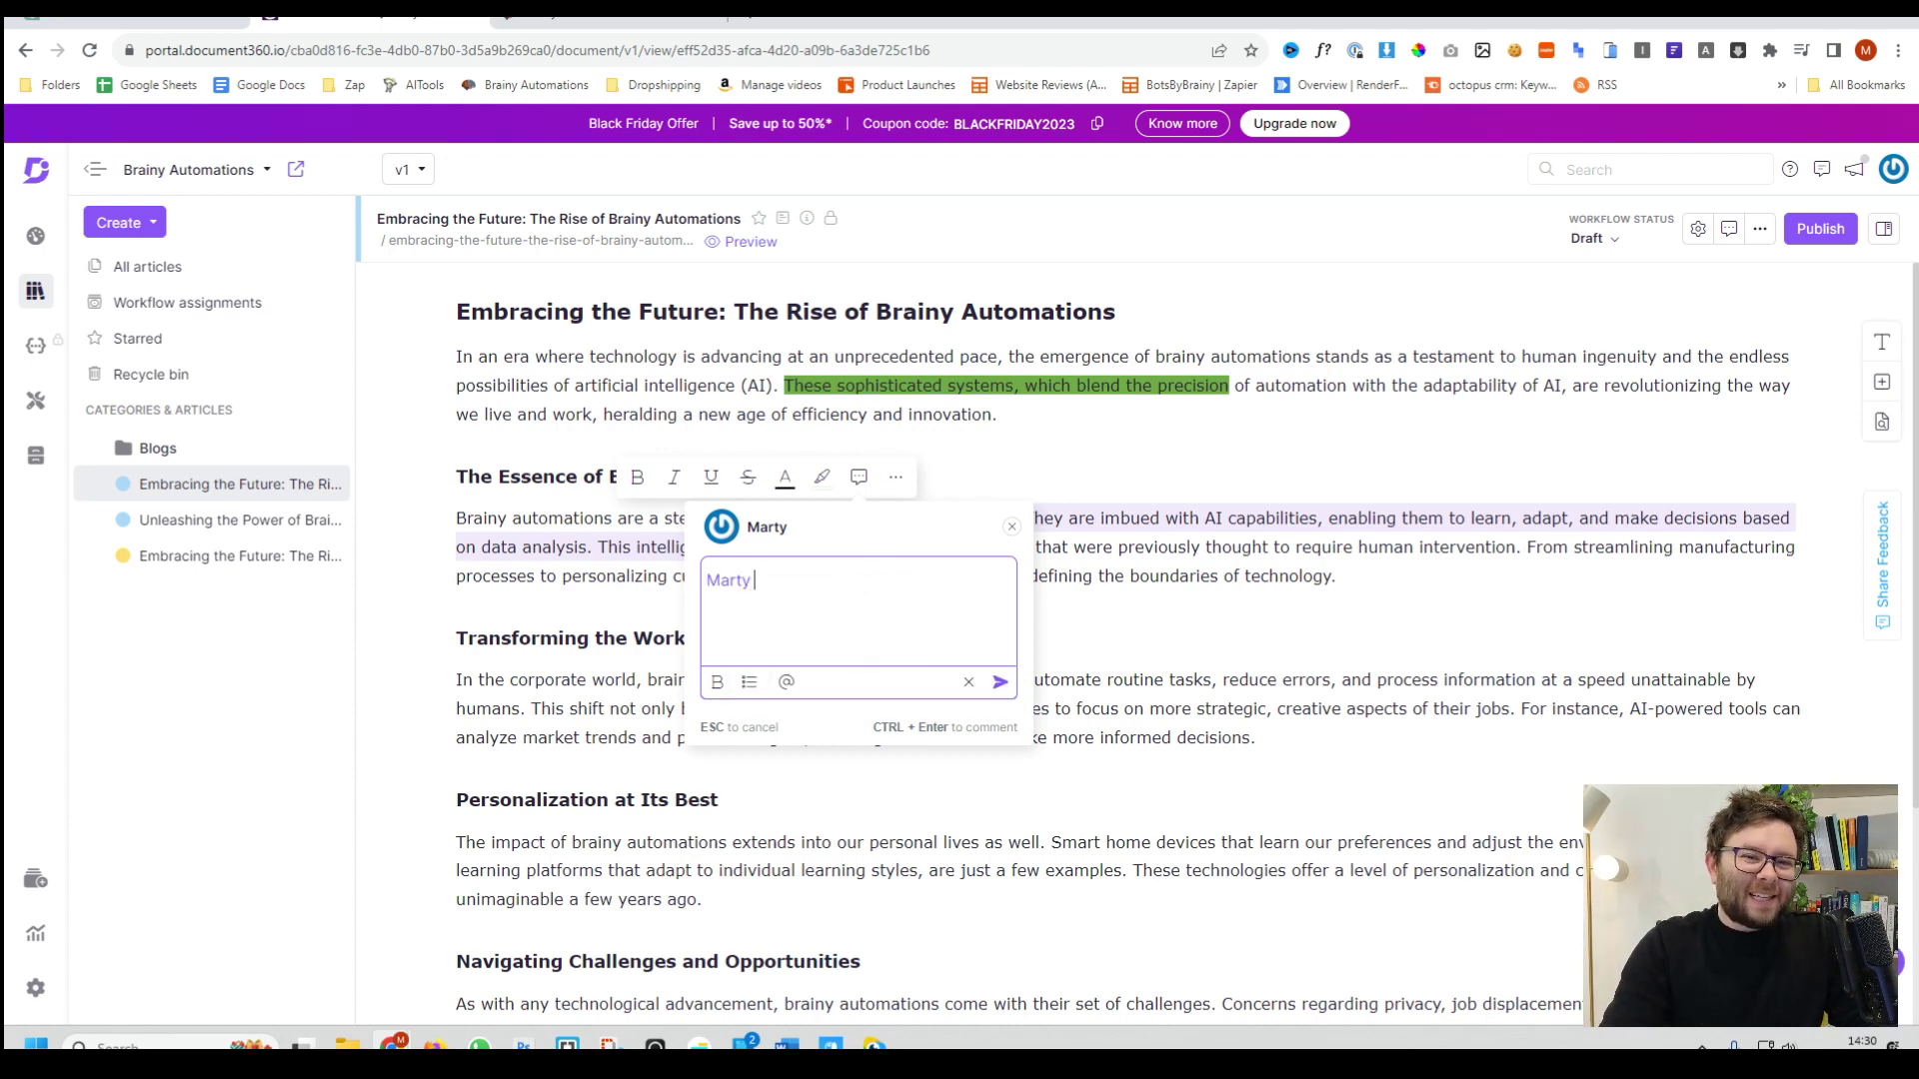
type("a")
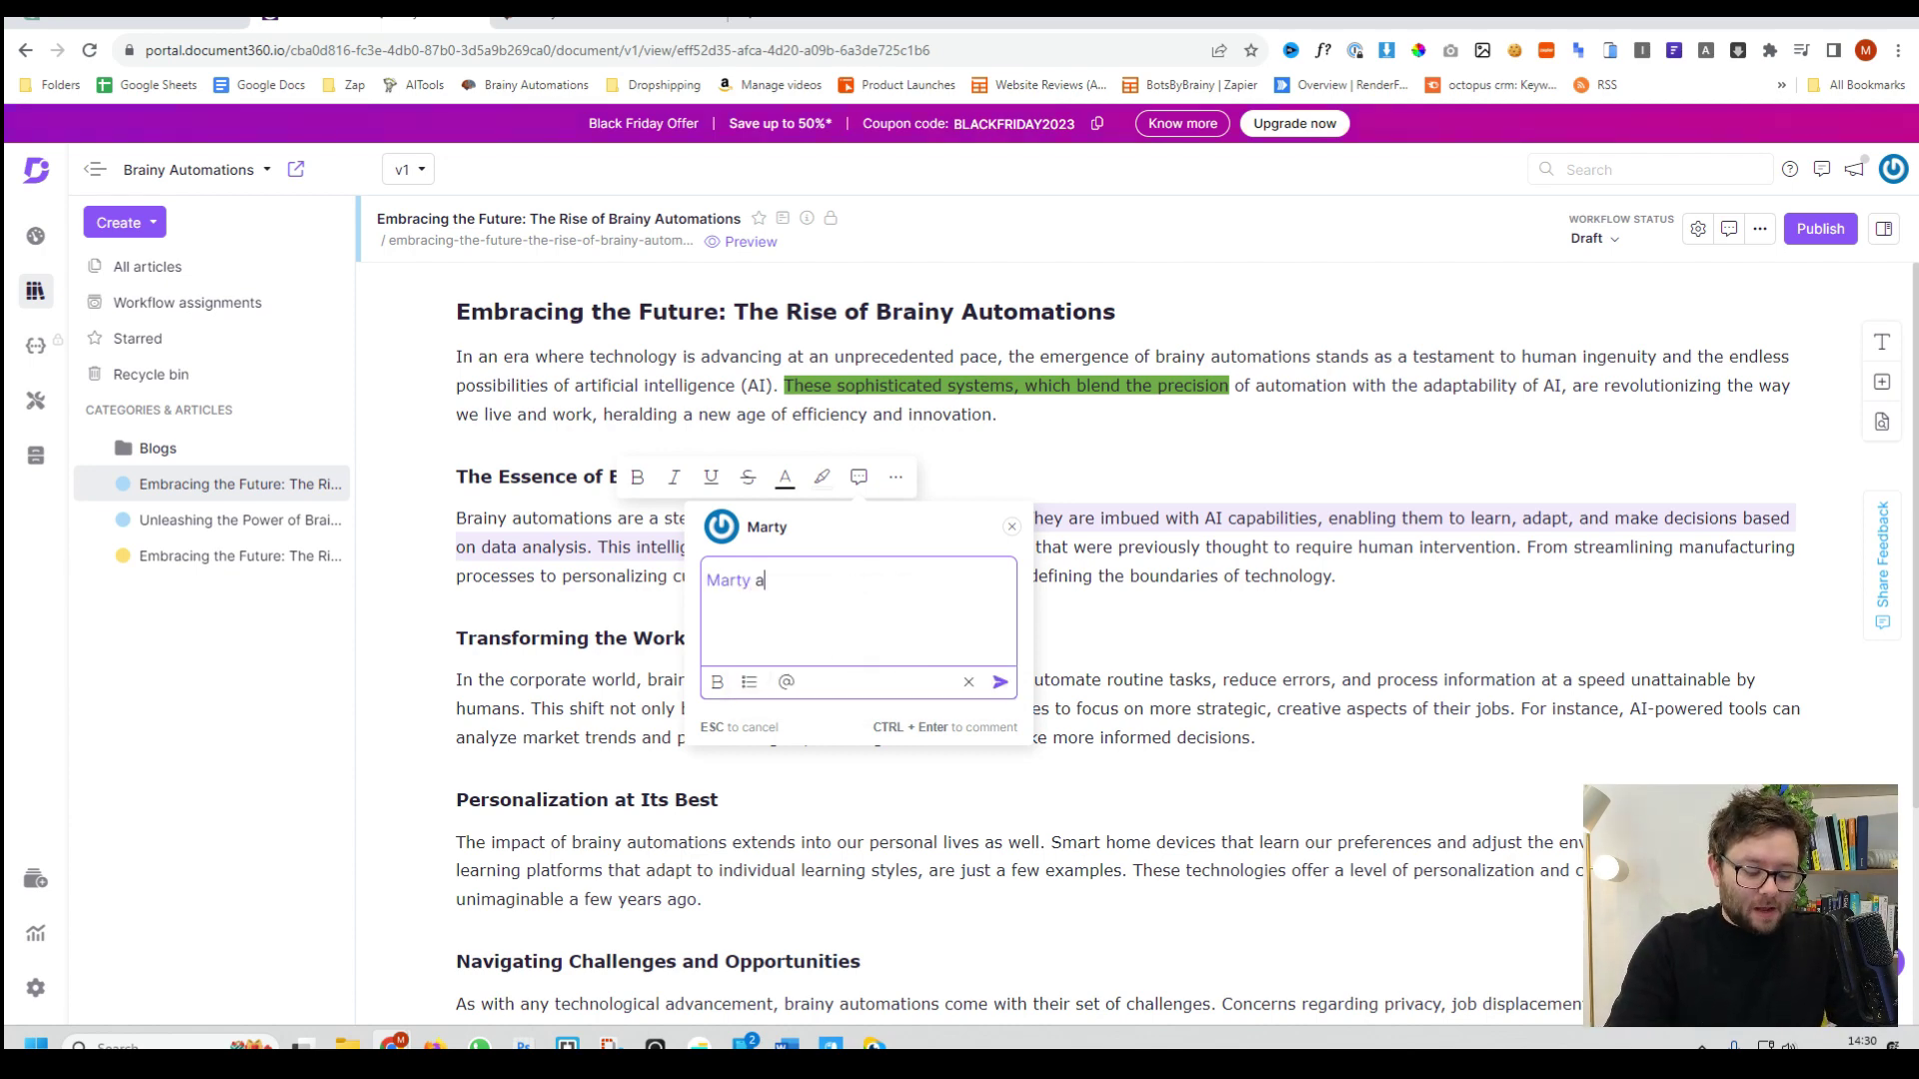
type("dd more clarity here")
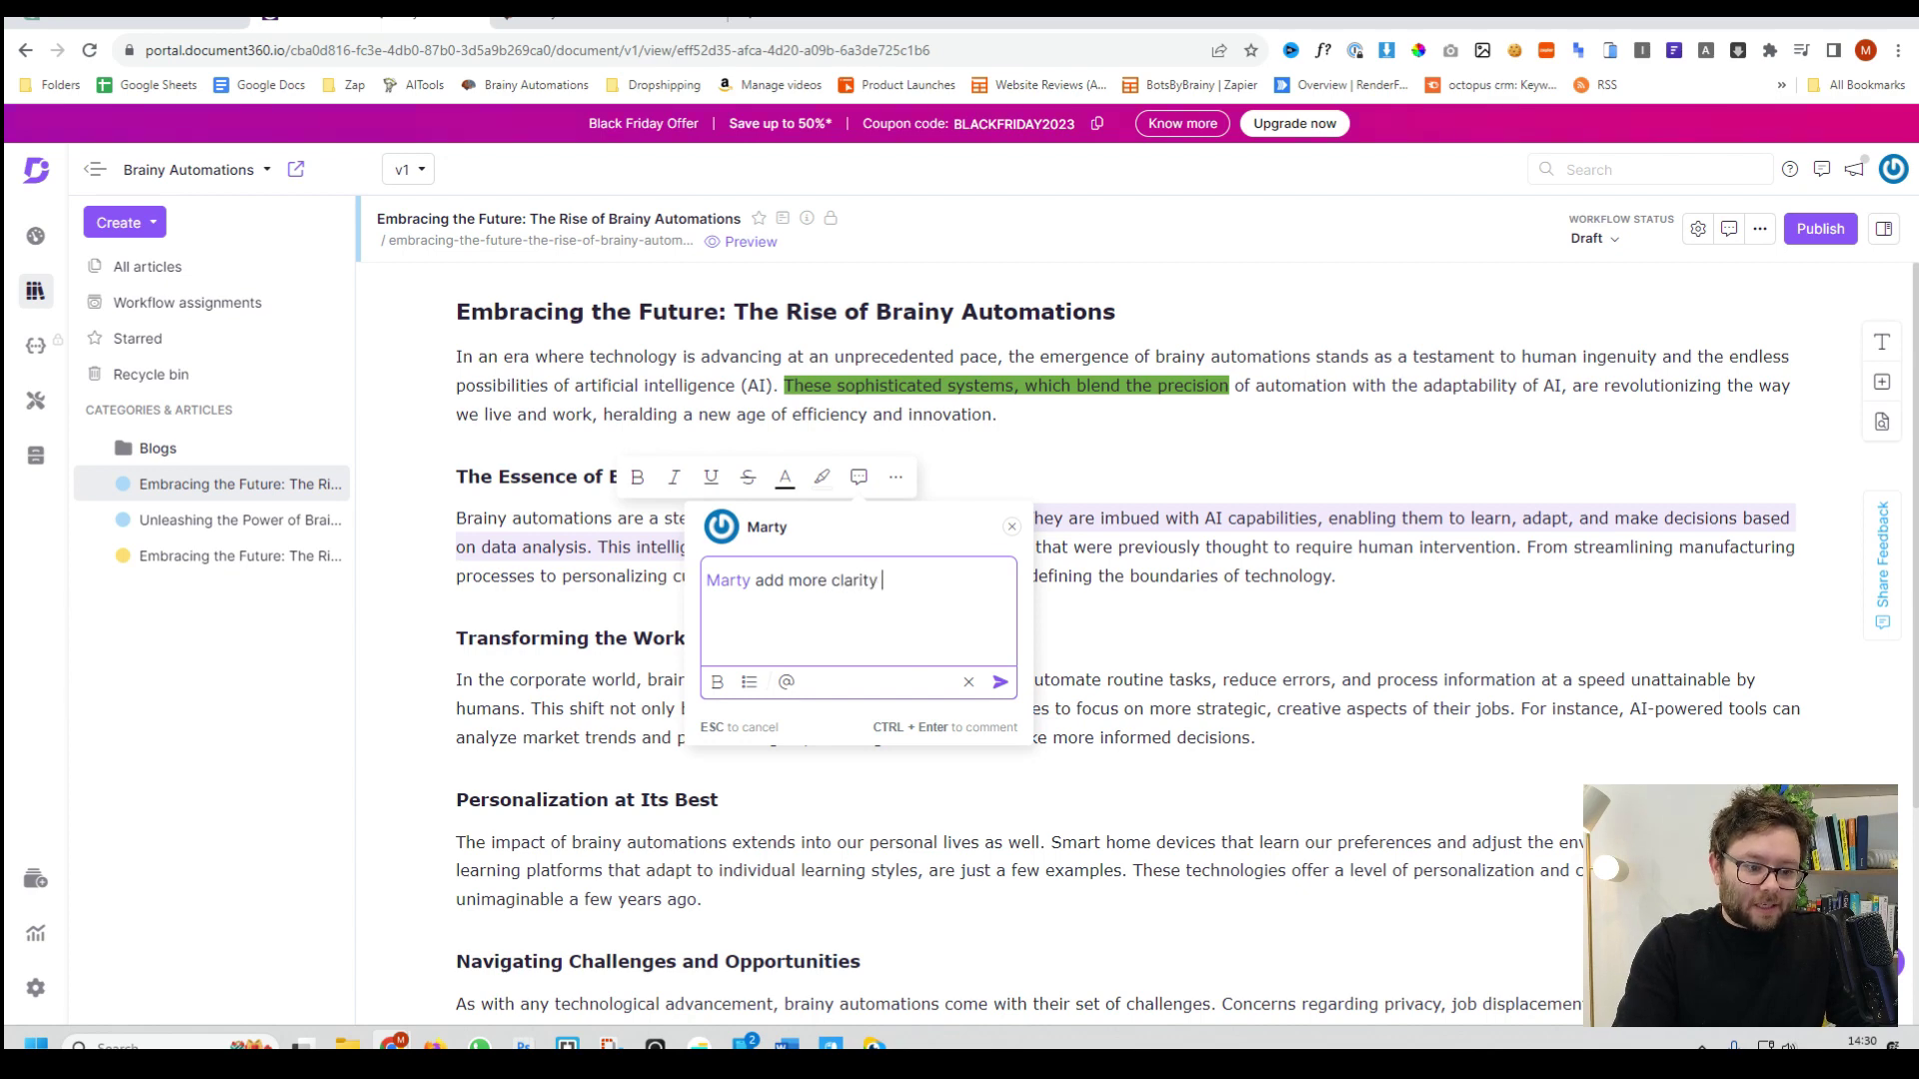
left_click(999, 684)
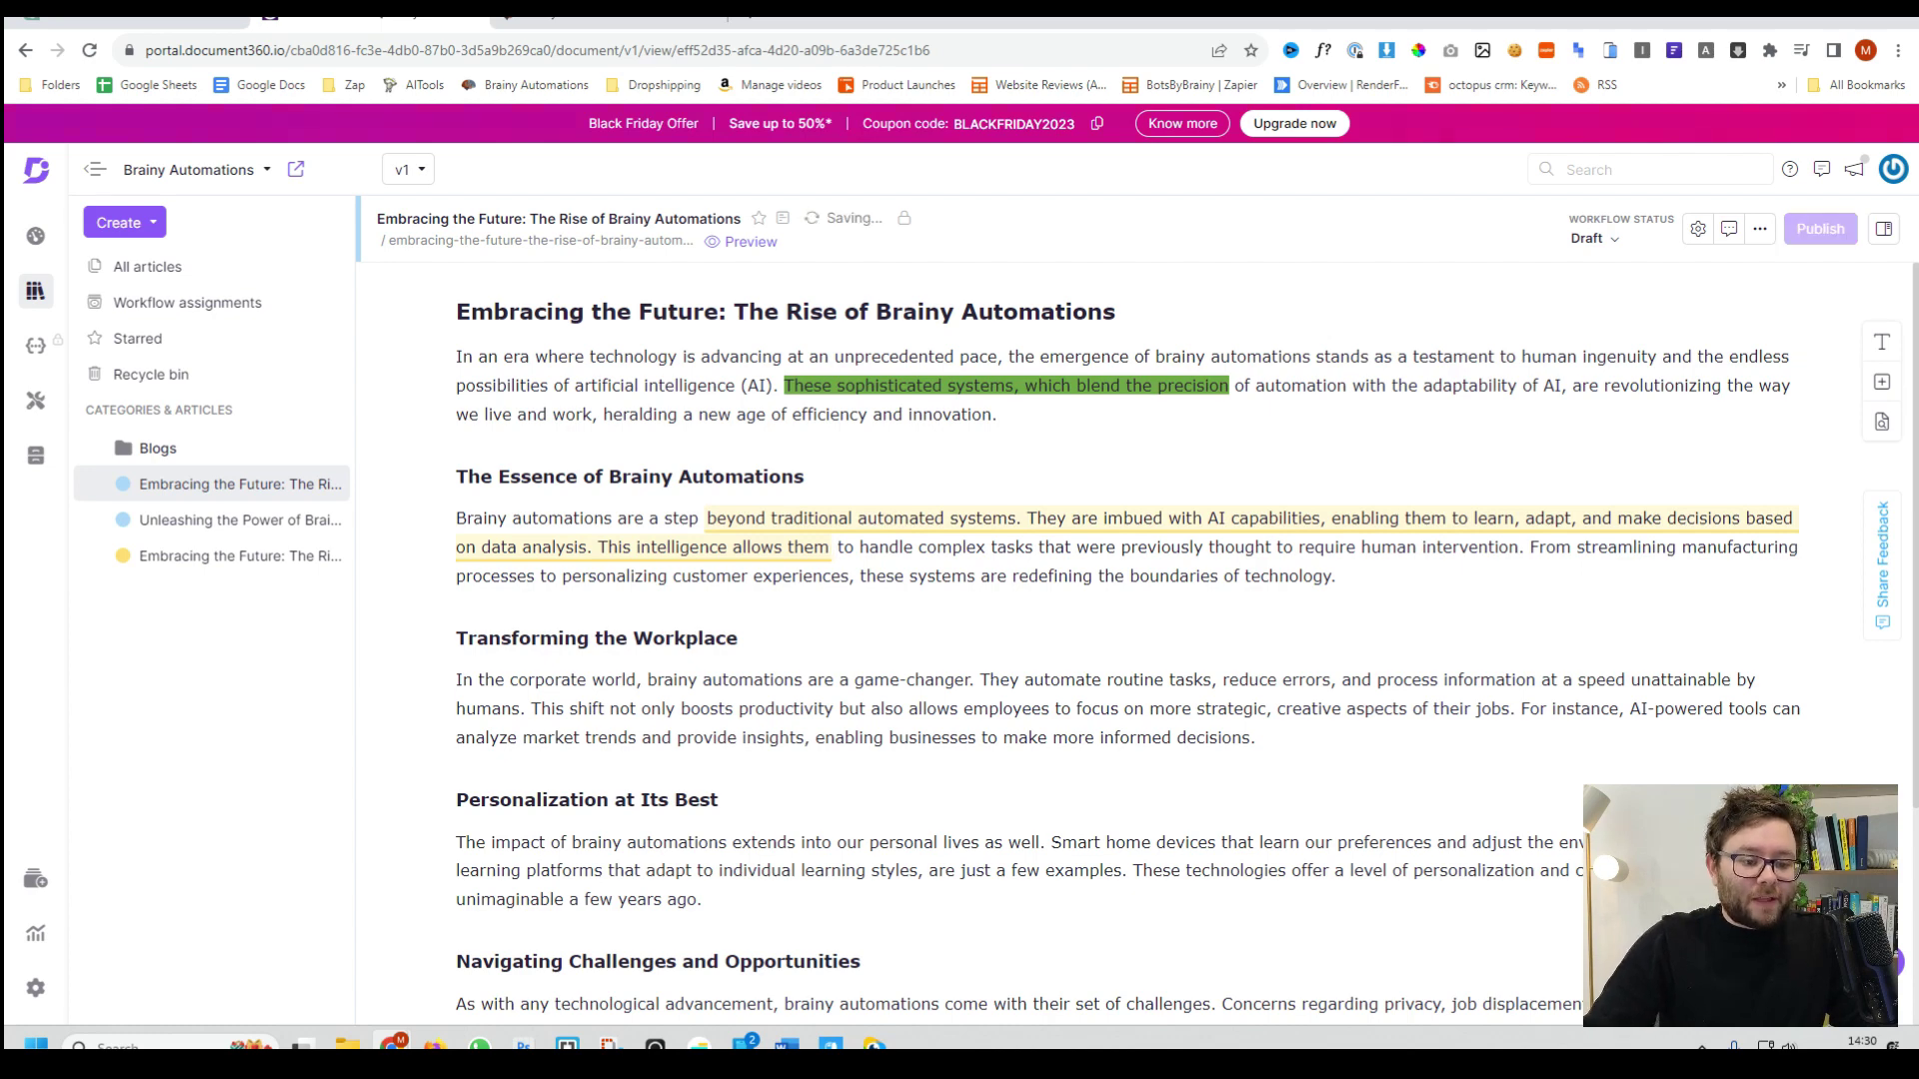
Reply 'Done!' to the comment on the yellow passage and close the thread.
left_click(1059, 520)
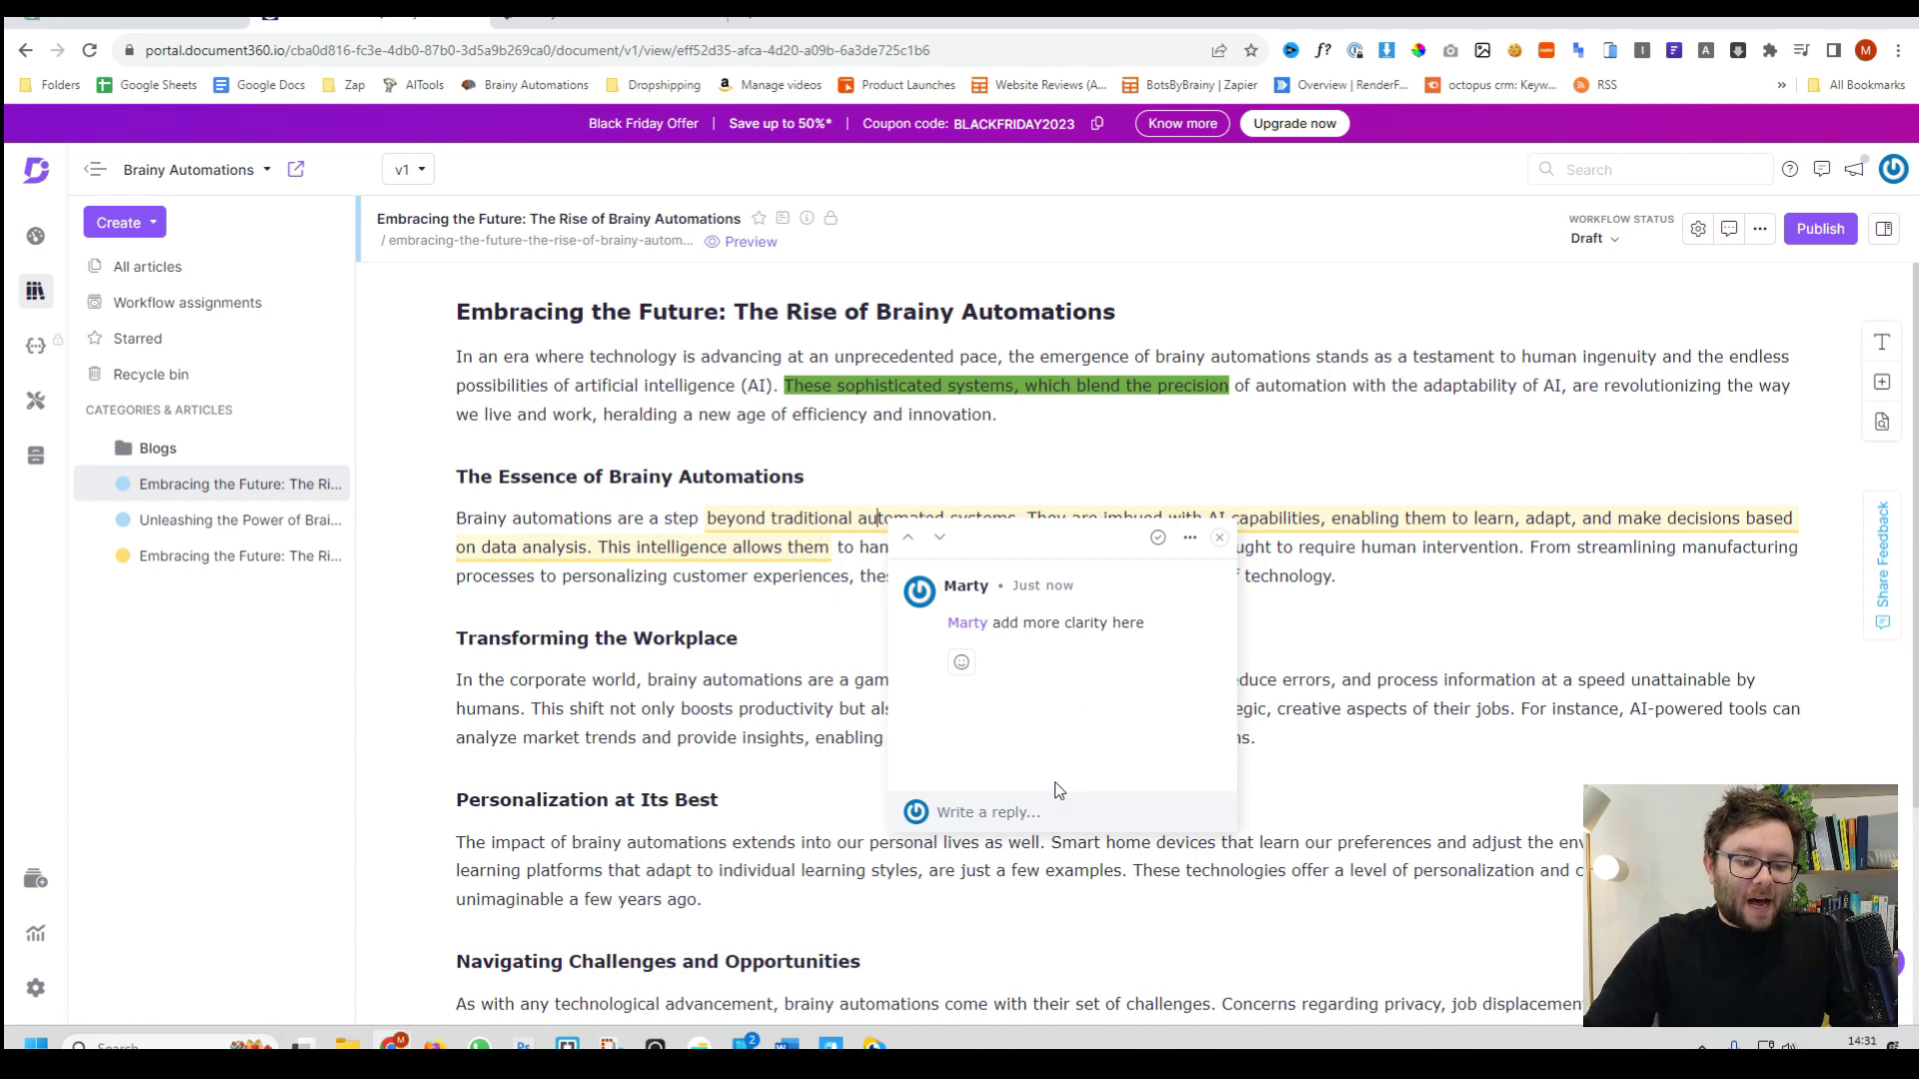
left_click(1015, 808)
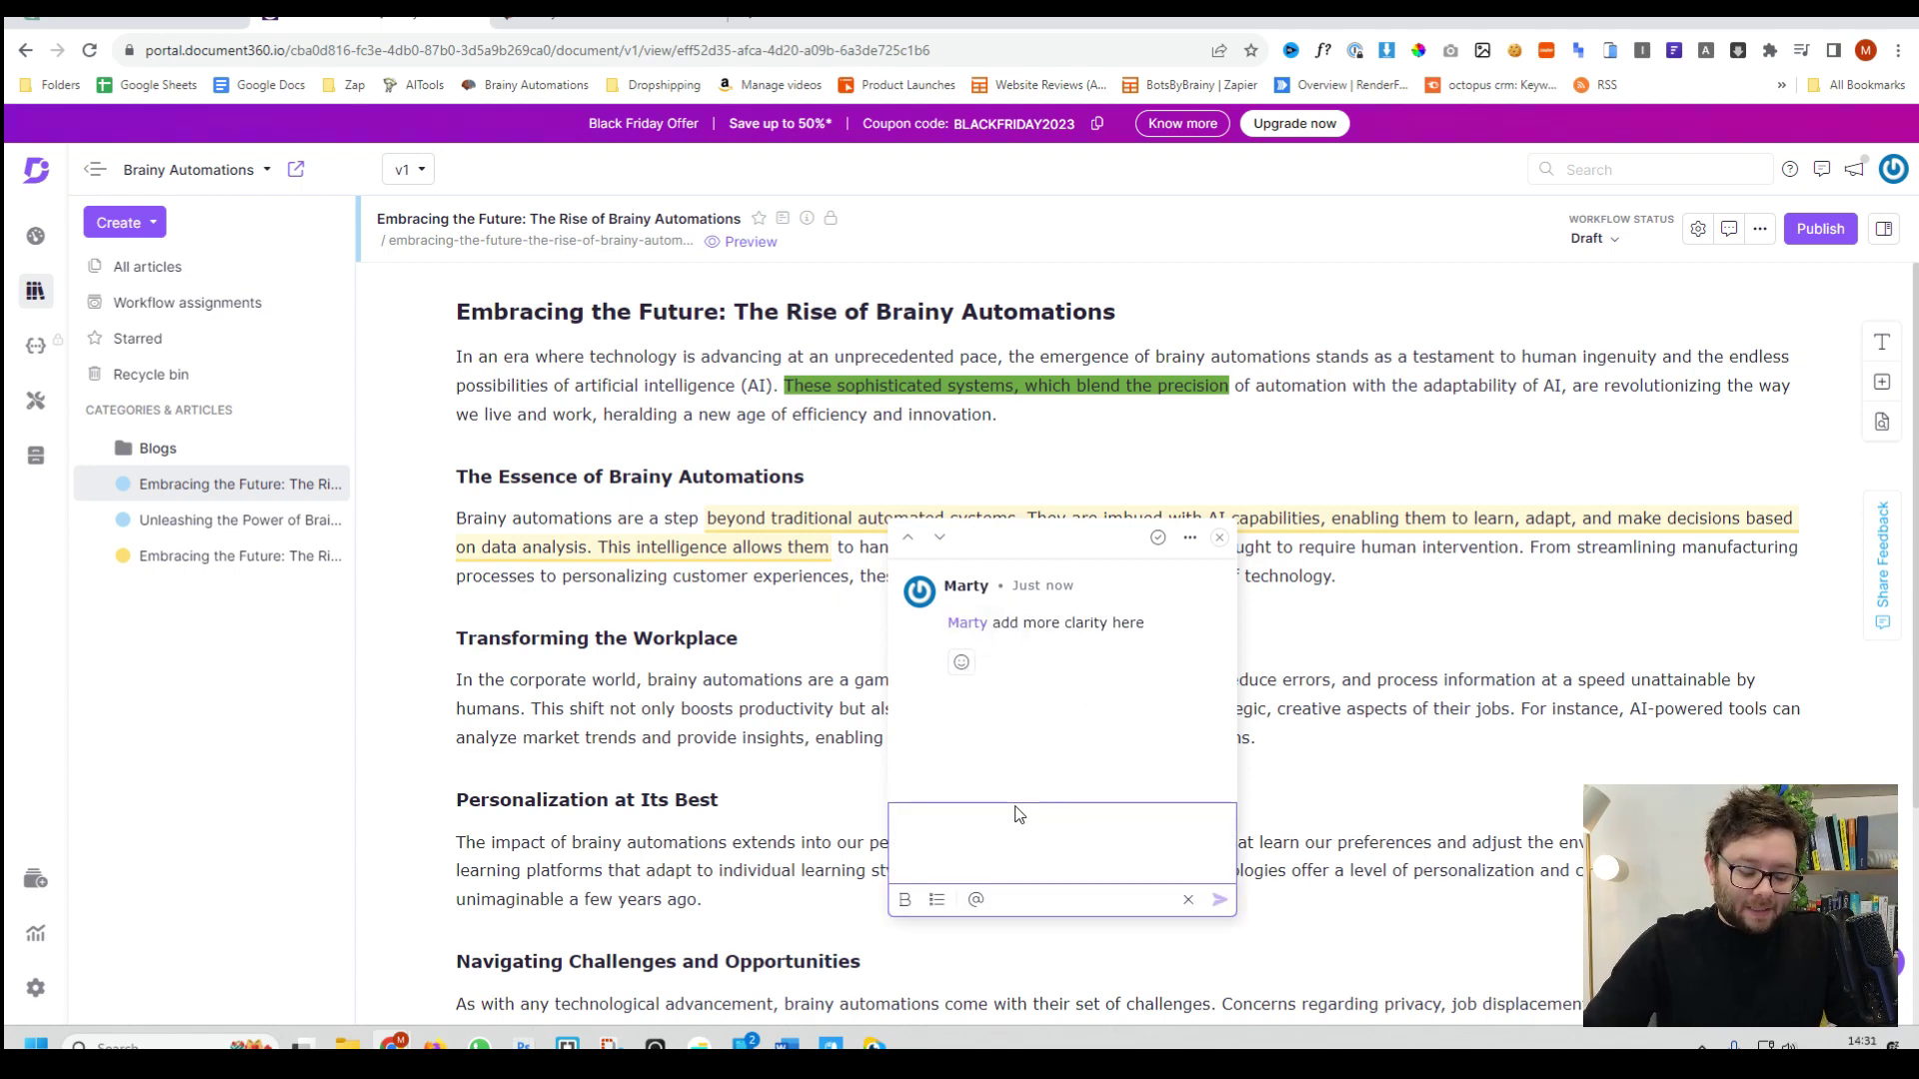
type("Done!")
key("Return")
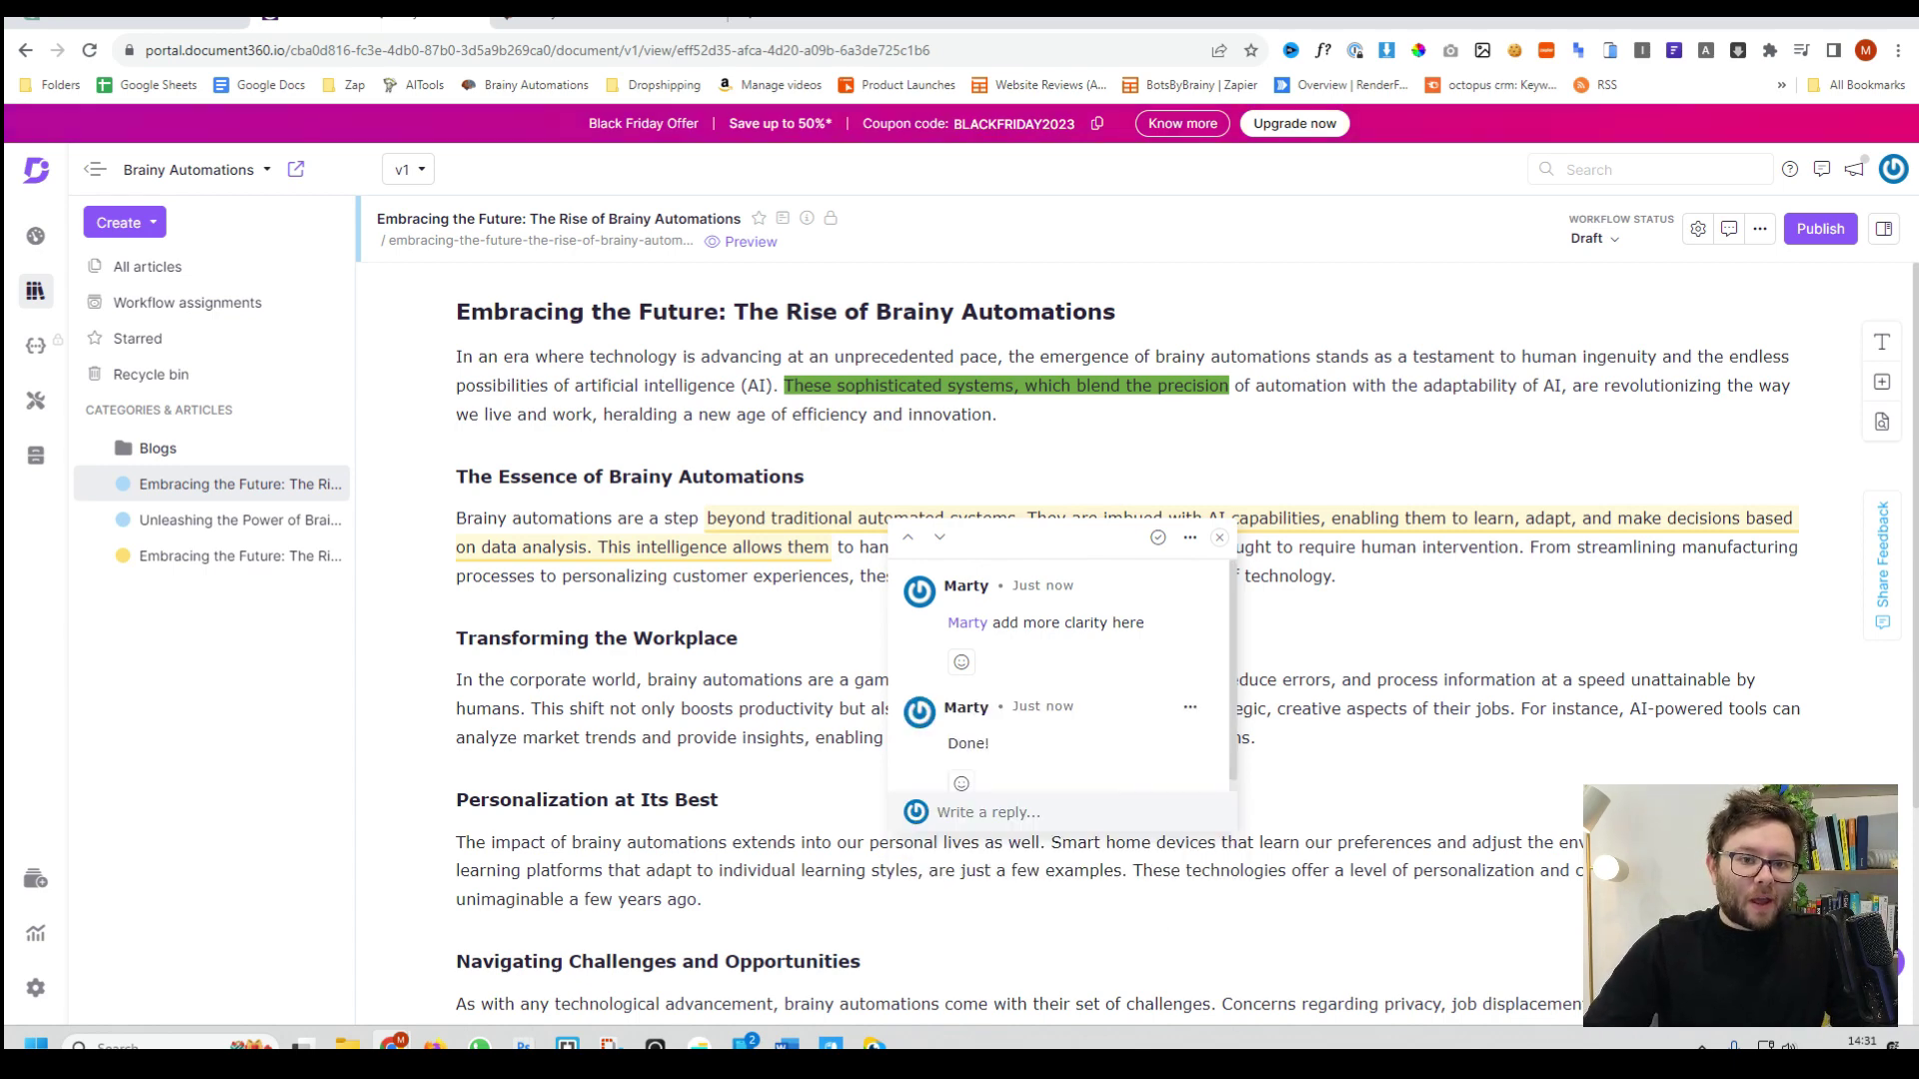
left_click(1462, 677)
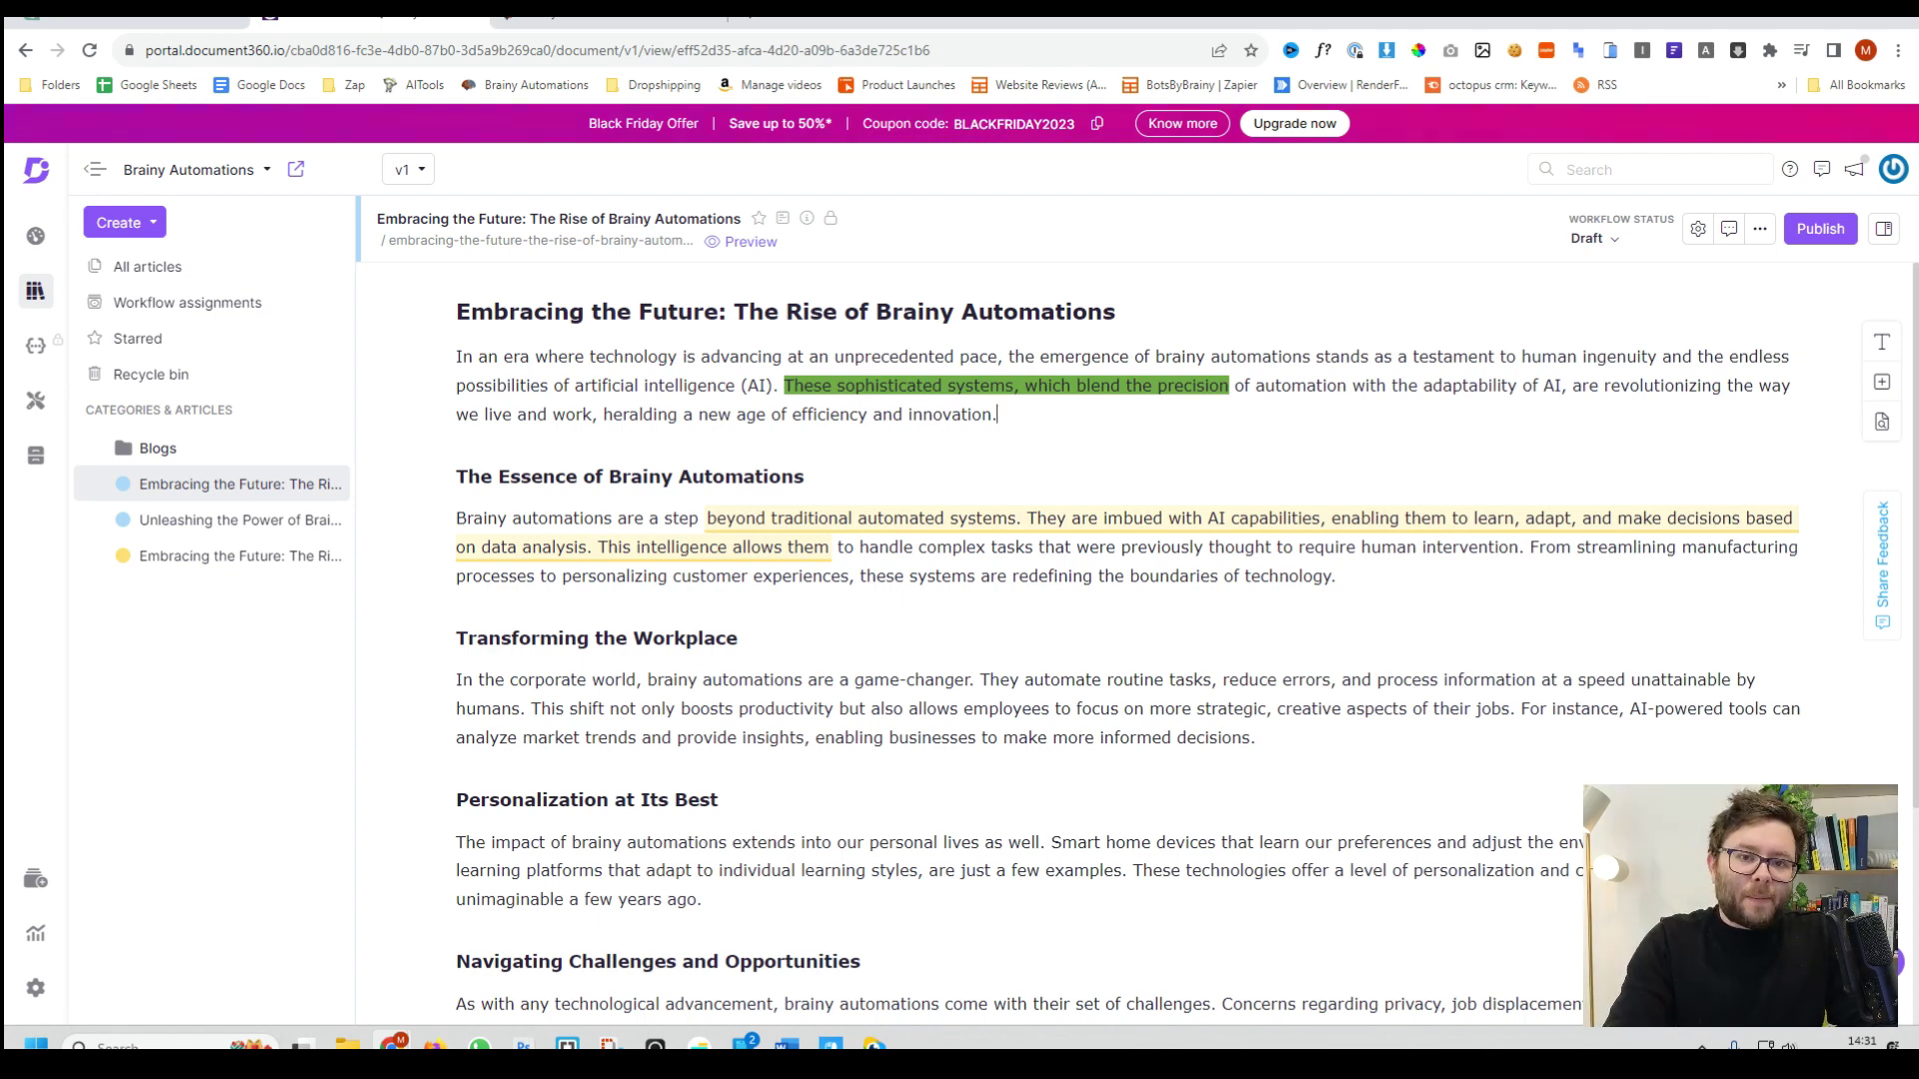
Insert a file attachment block after the first paragraph.
key("Return")
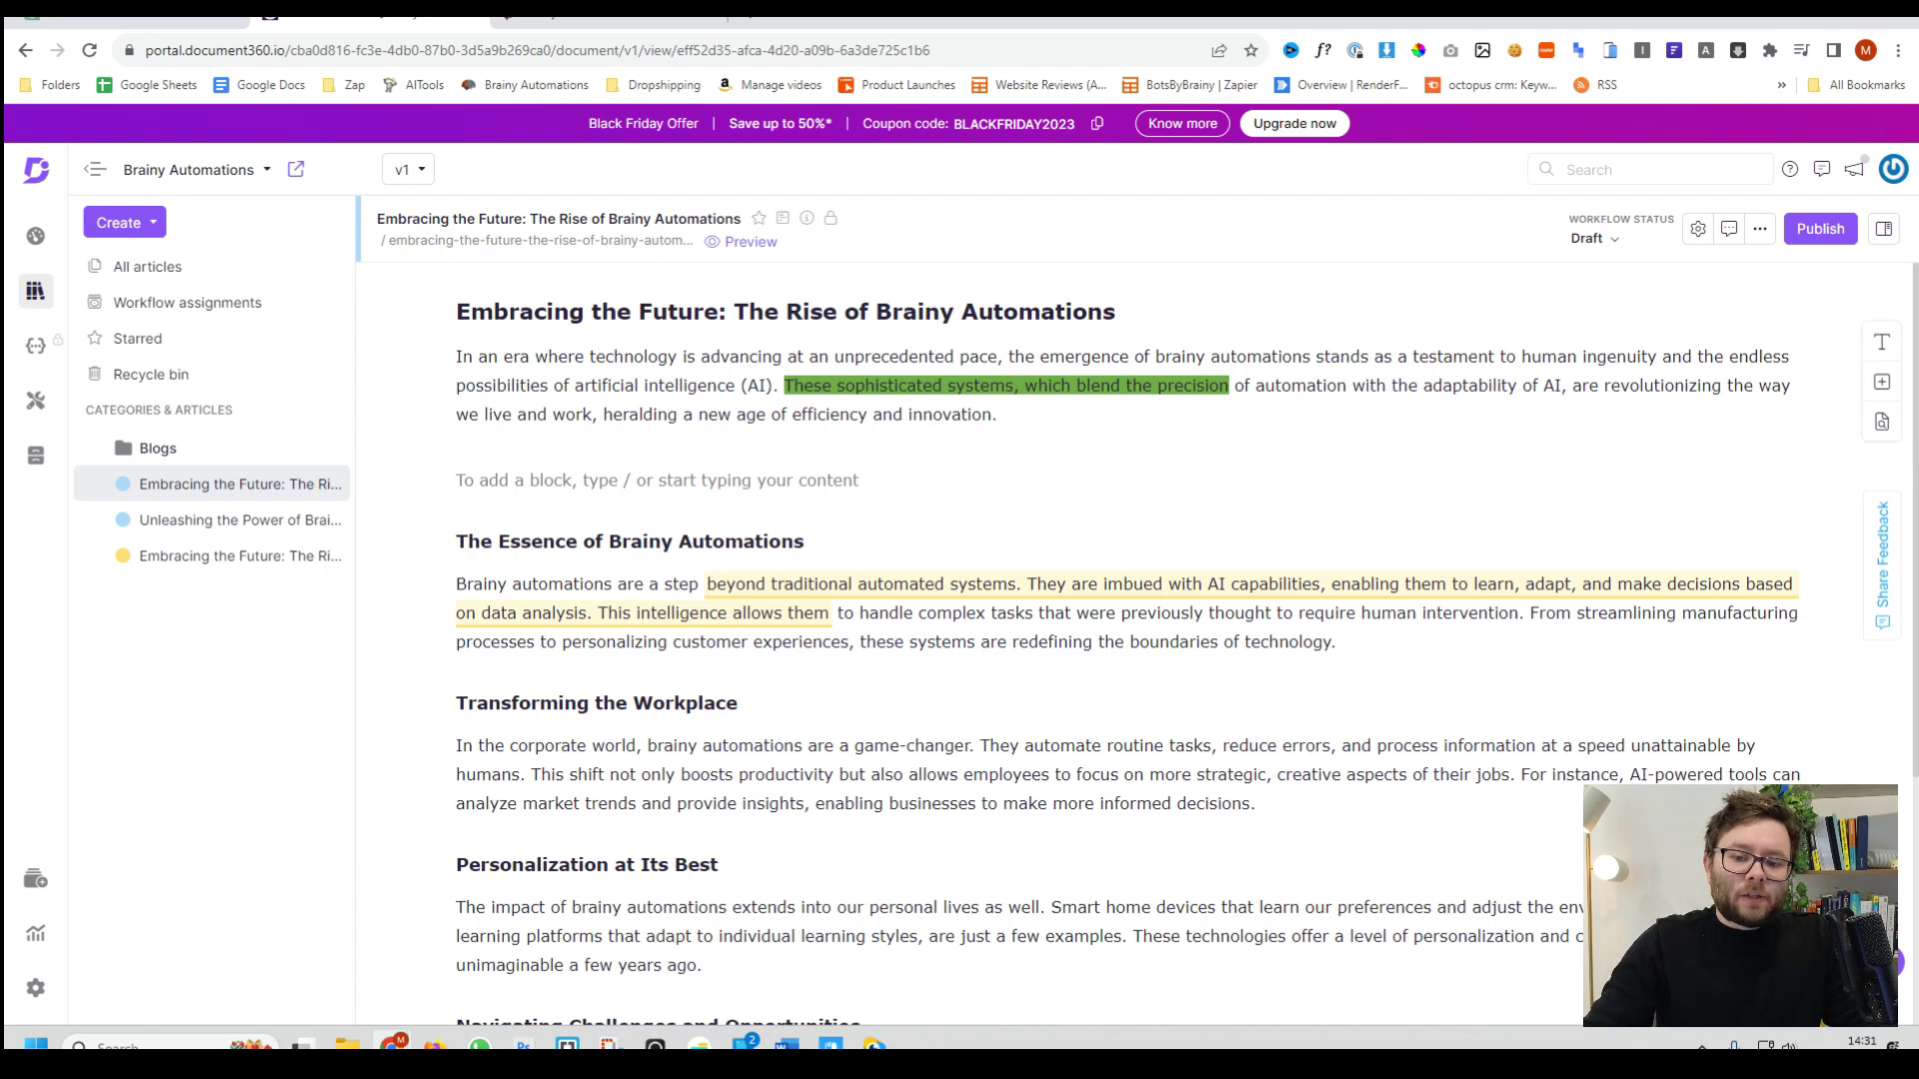
left_click(1885, 386)
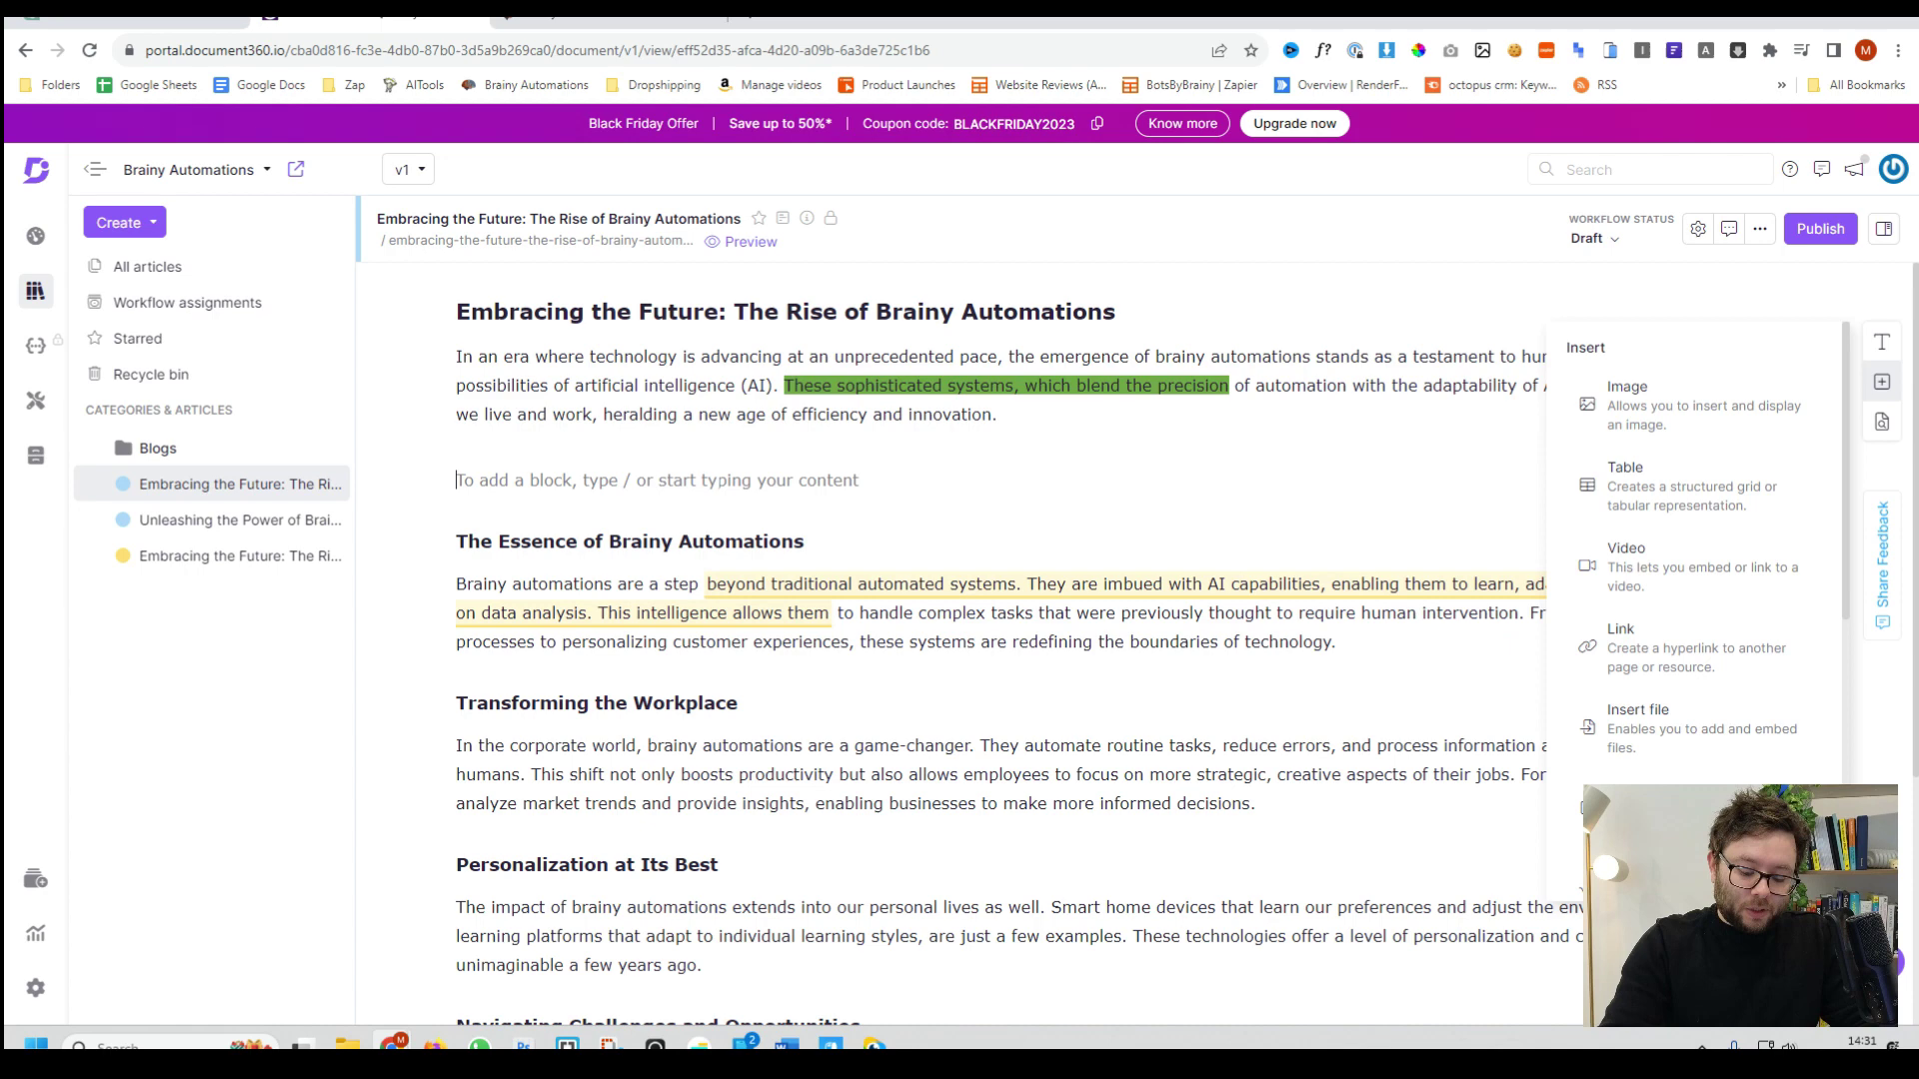
type("/")
scroll(717, 490, "down", 2)
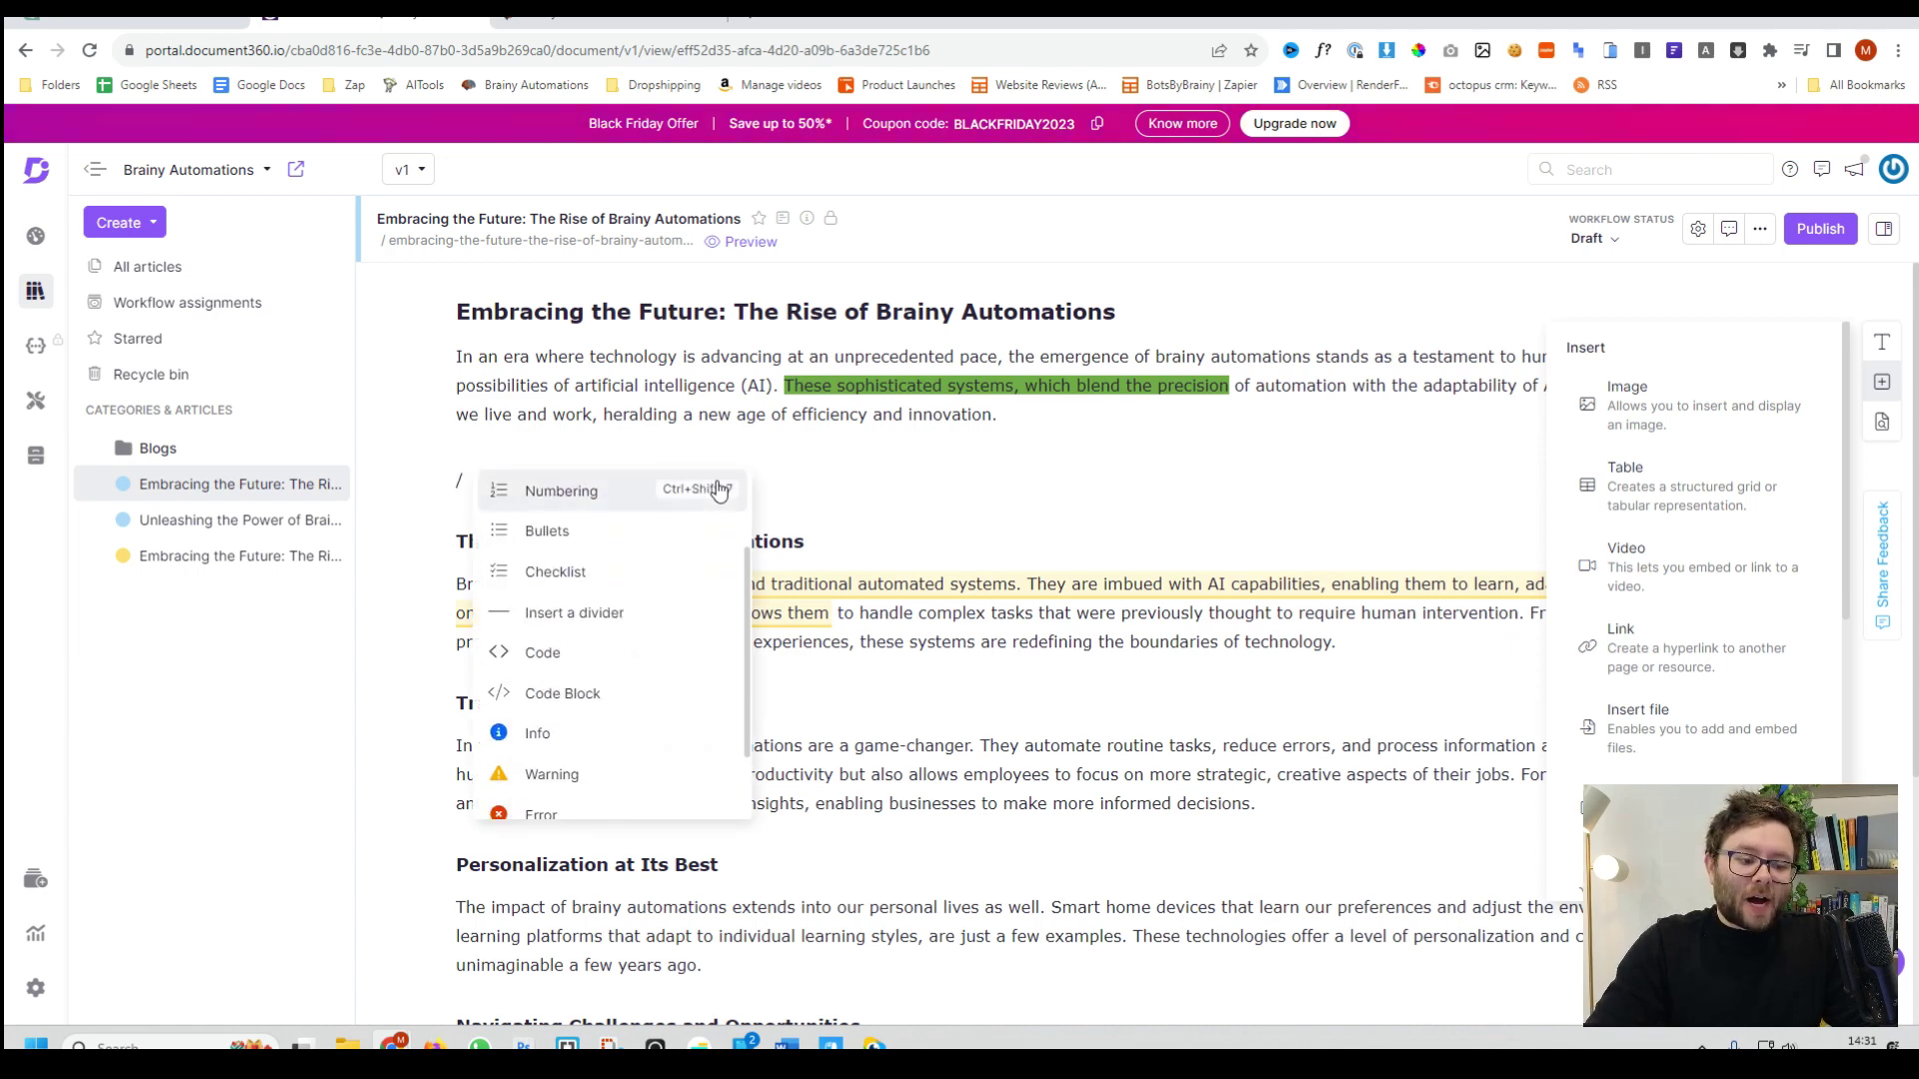
scroll(717, 490, "down", 1)
key("Down")
key("Down")
key("Down")
key("Down")
key("Down")
key("Down")
key("Down")
key("Down")
key("Up")
key("Up")
key("Up")
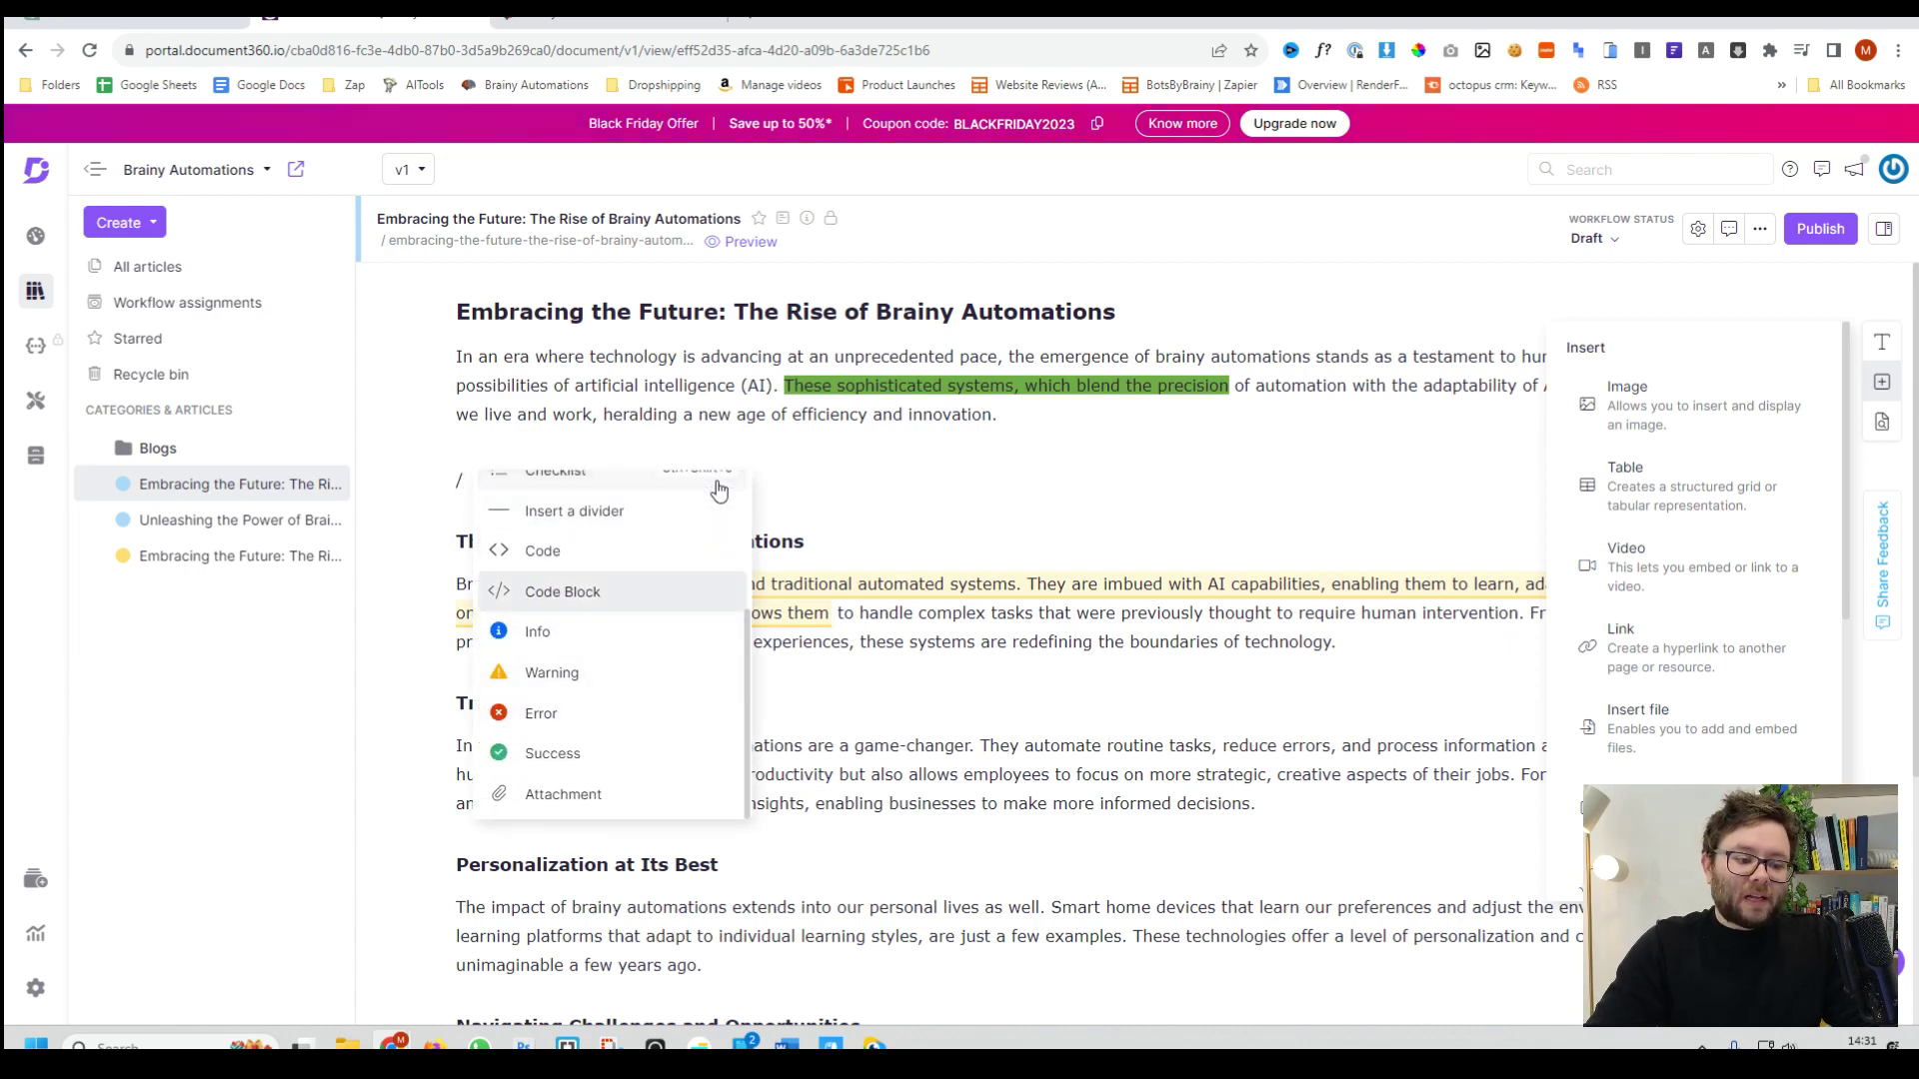
key("Up")
key("Up")
key("Down")
key("Down")
key("Down")
key("Down")
key("Down")
key("Down")
key("Down")
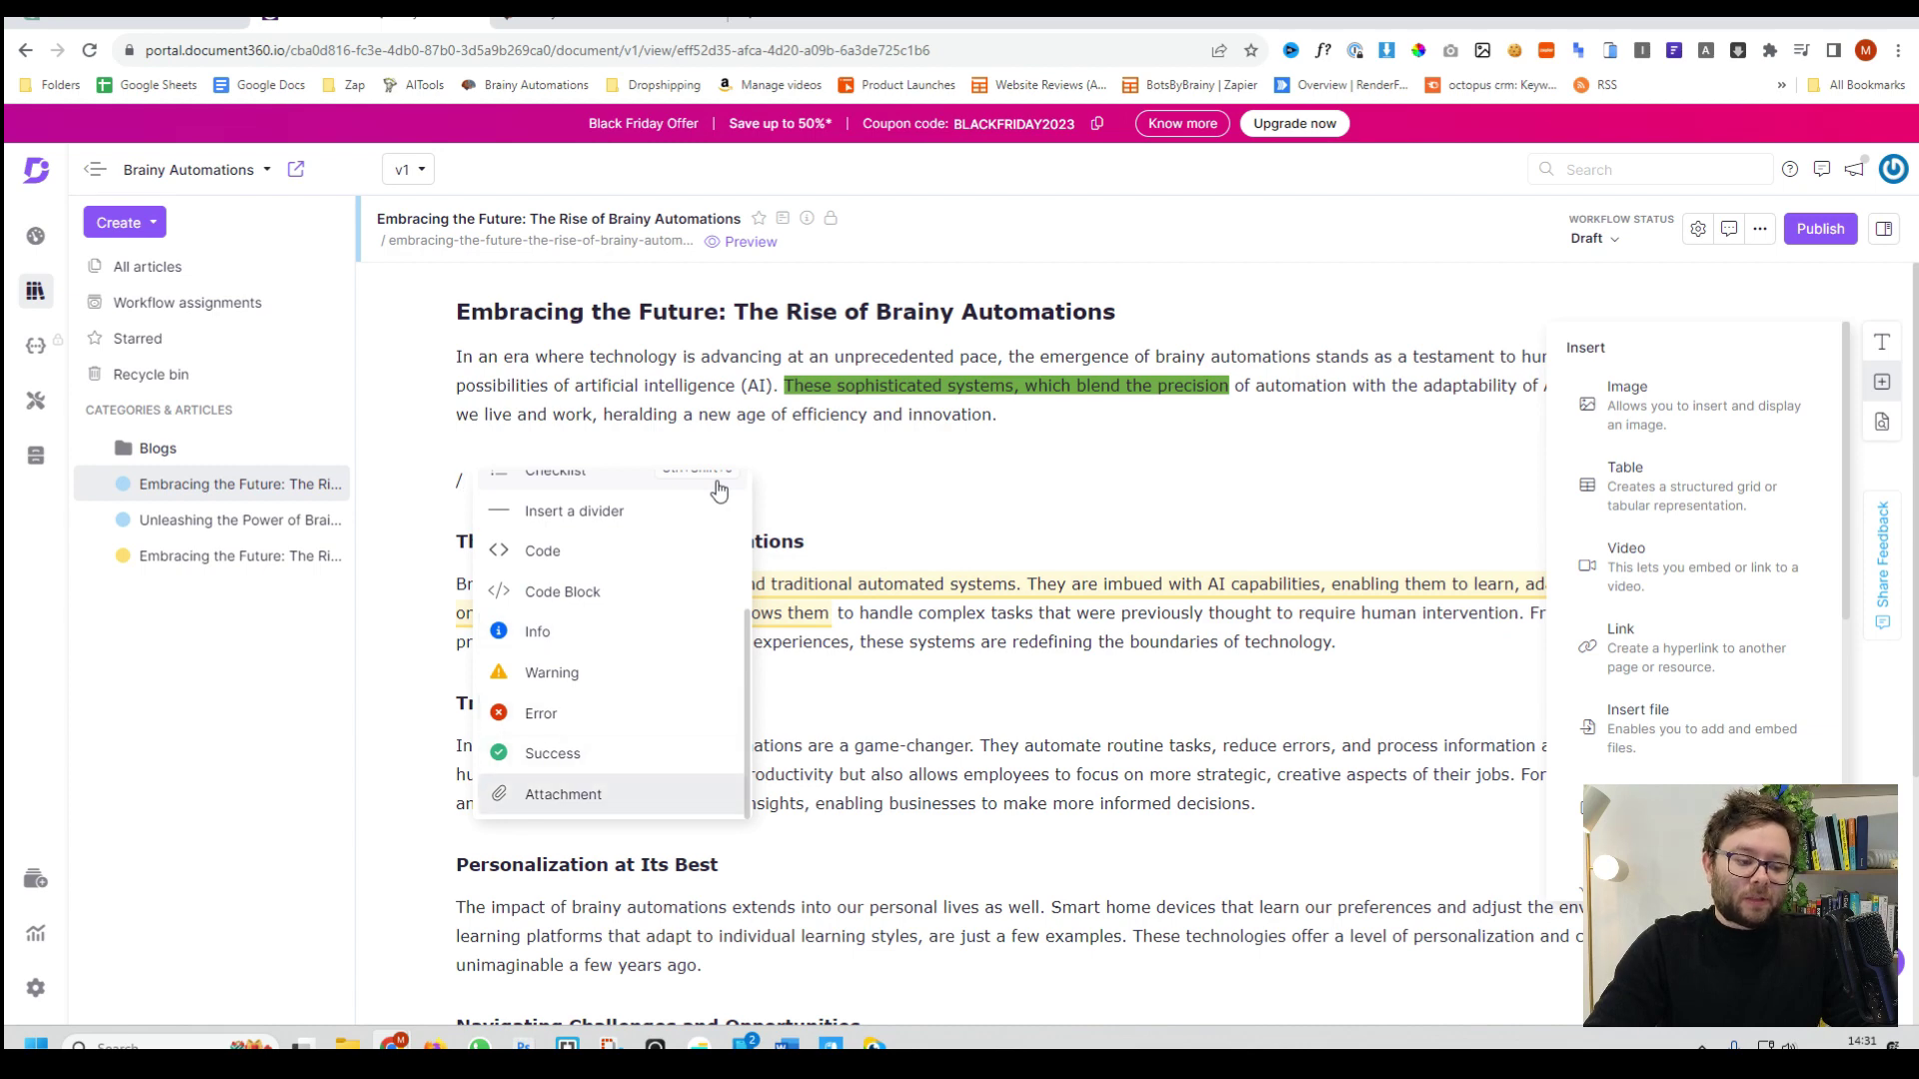
key("Return")
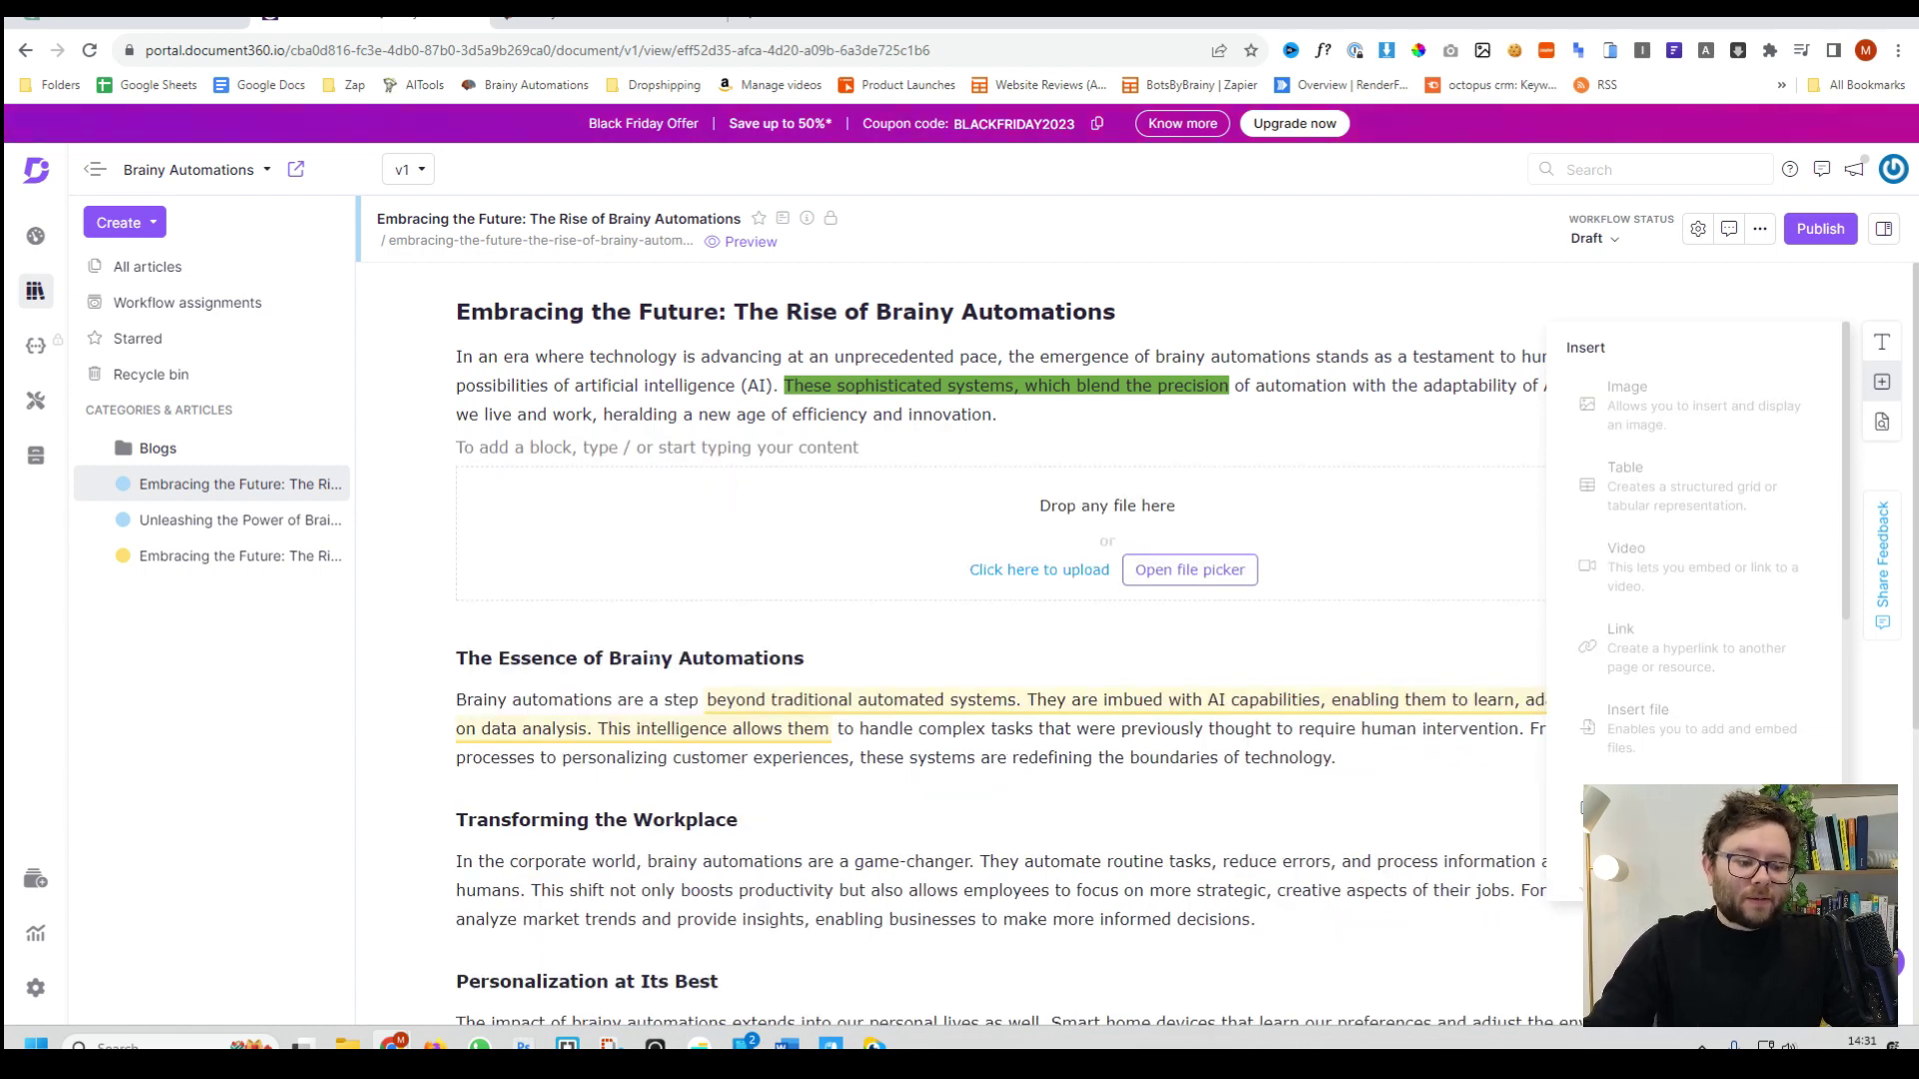
key("Down")
key("Down")
Add a checklist with items 'hello' and 'hello2' under The Essence heading.
key("Return")
type("/")
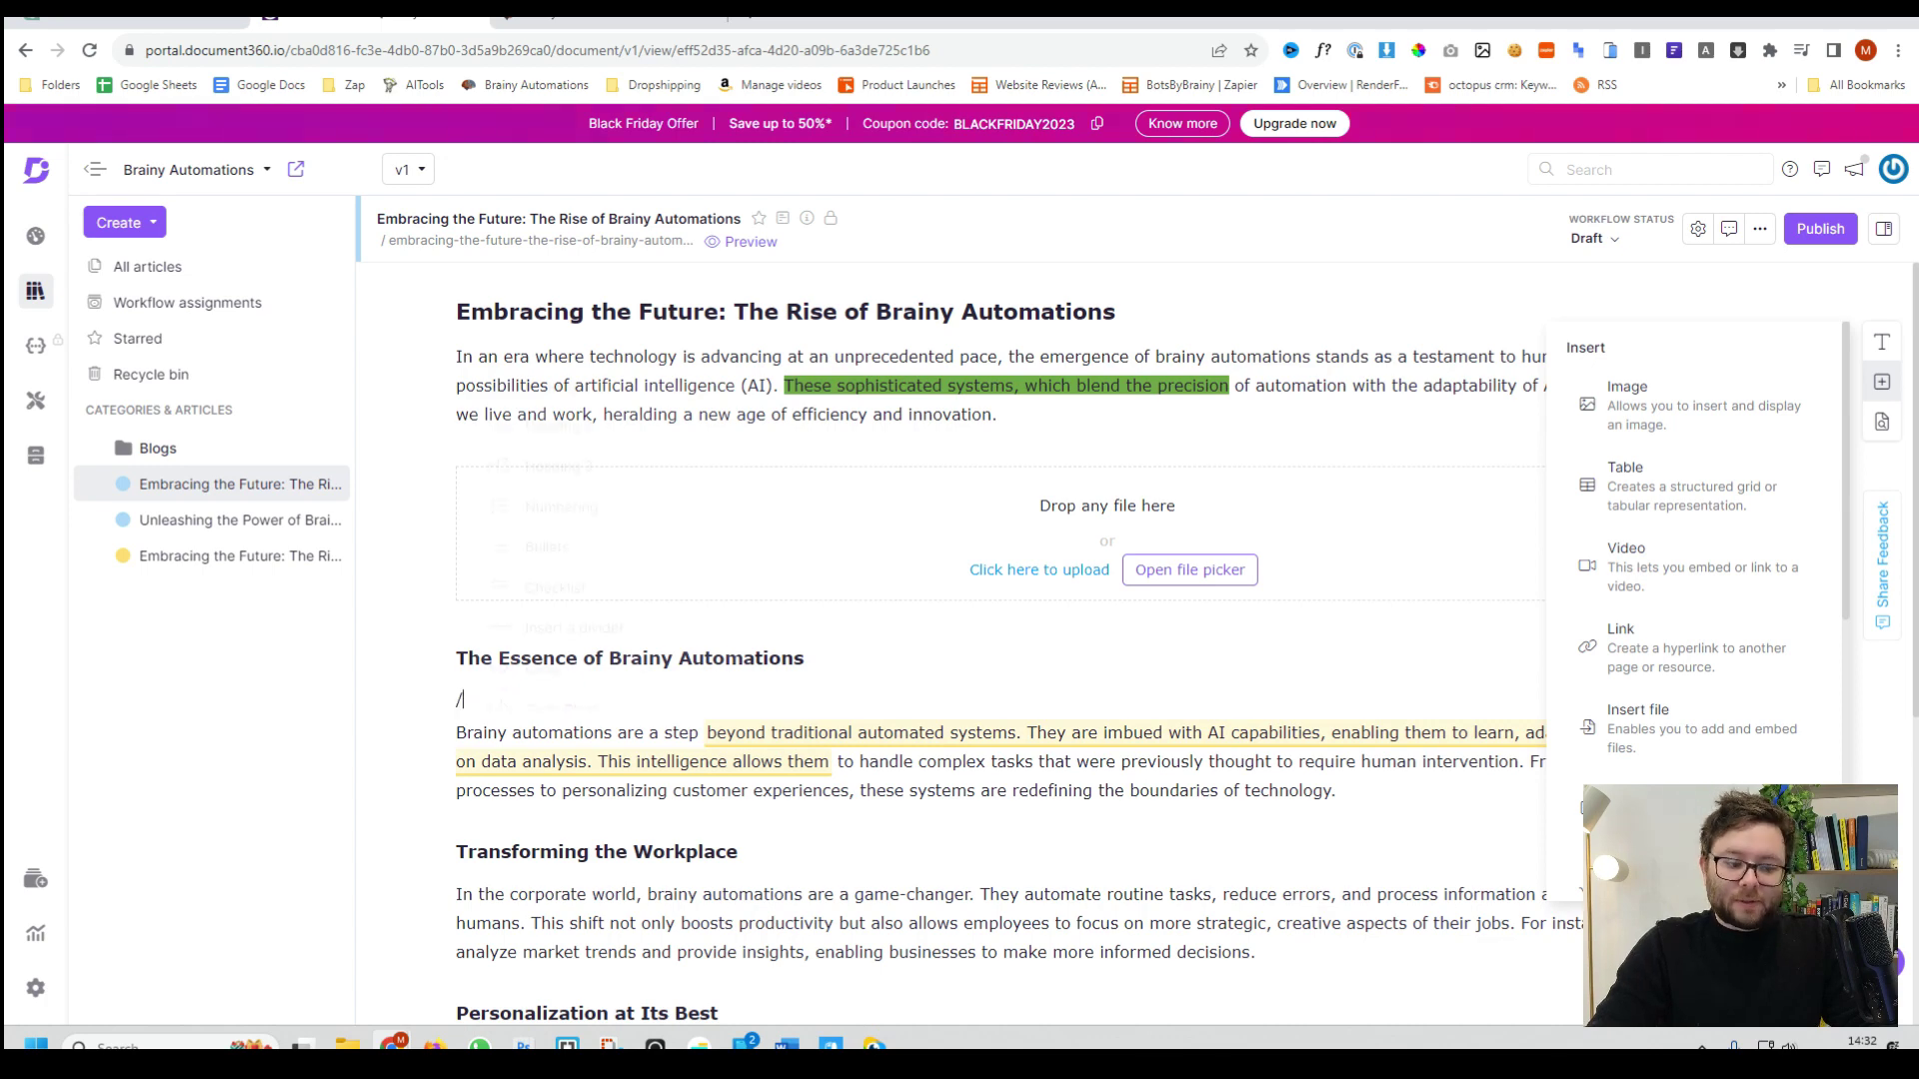
key("Down")
key("Down")
key("Down")
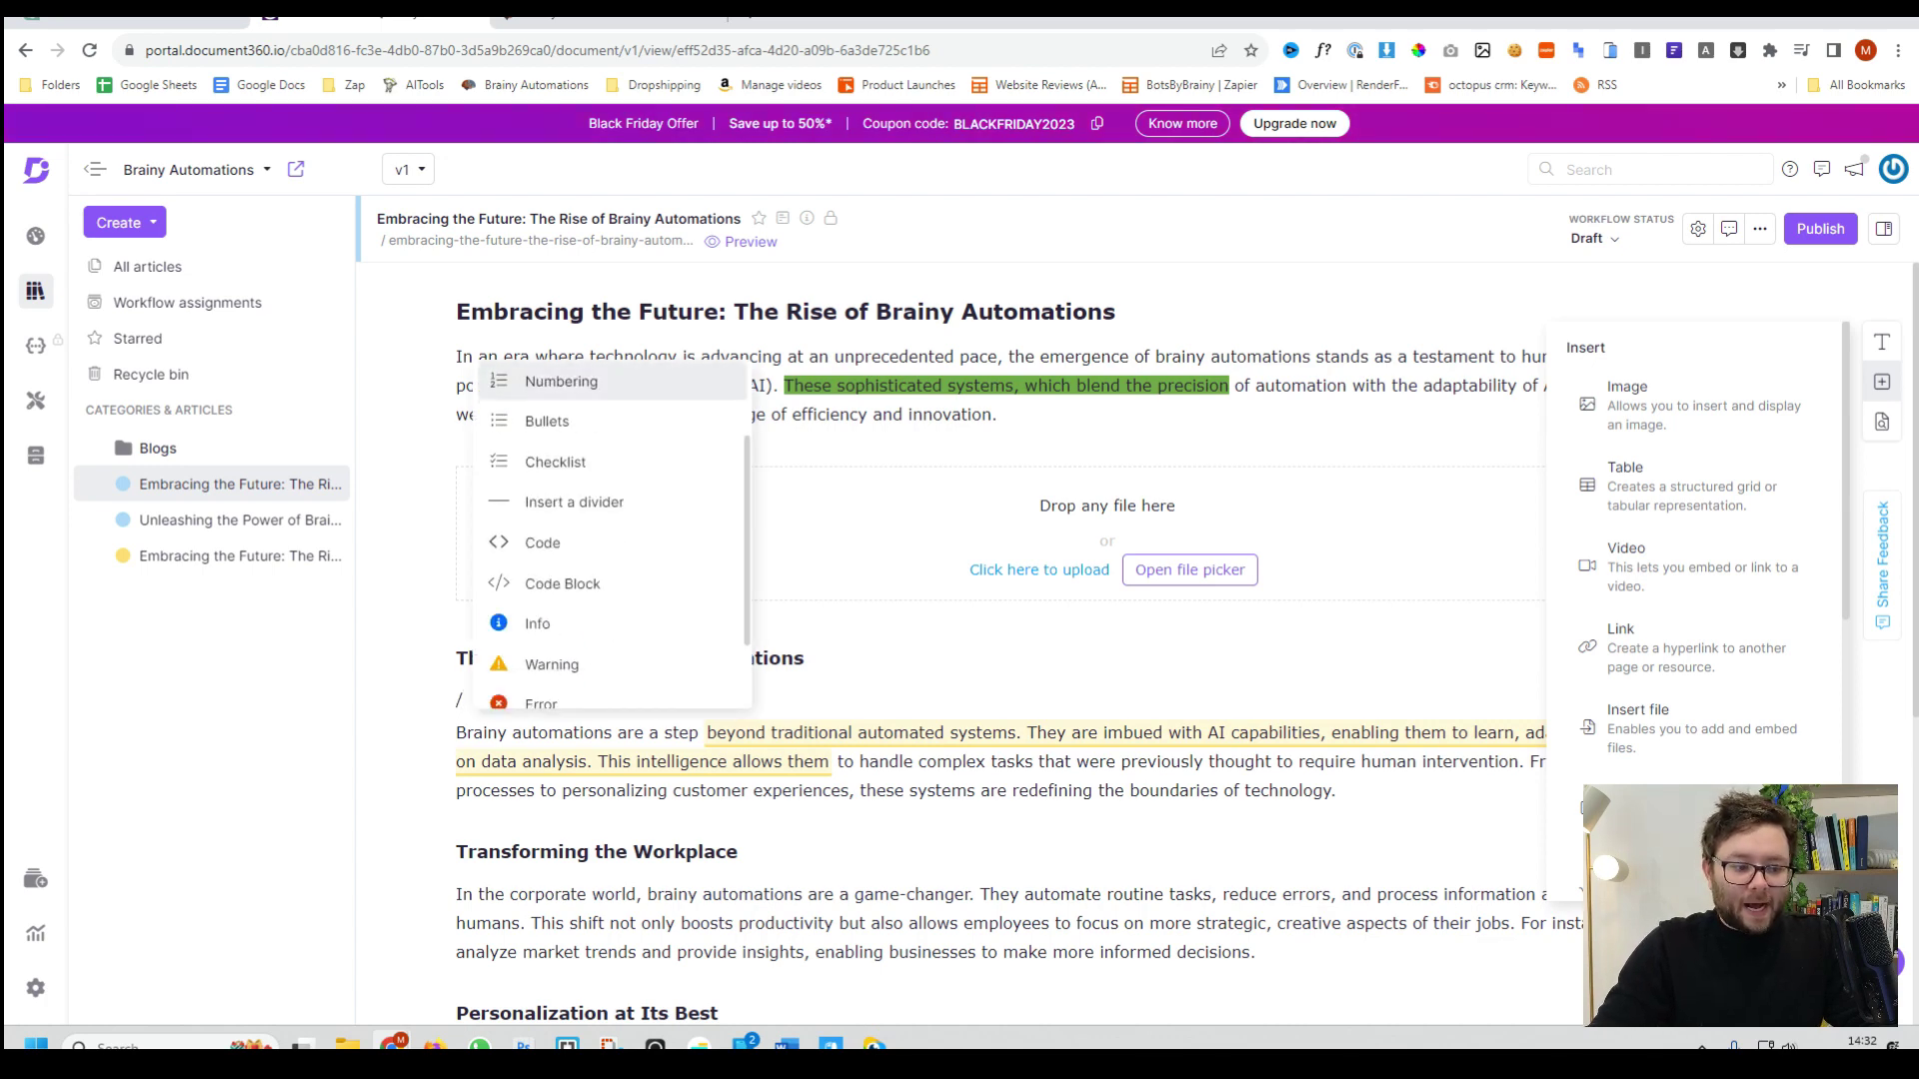
key("Return")
type("hello")
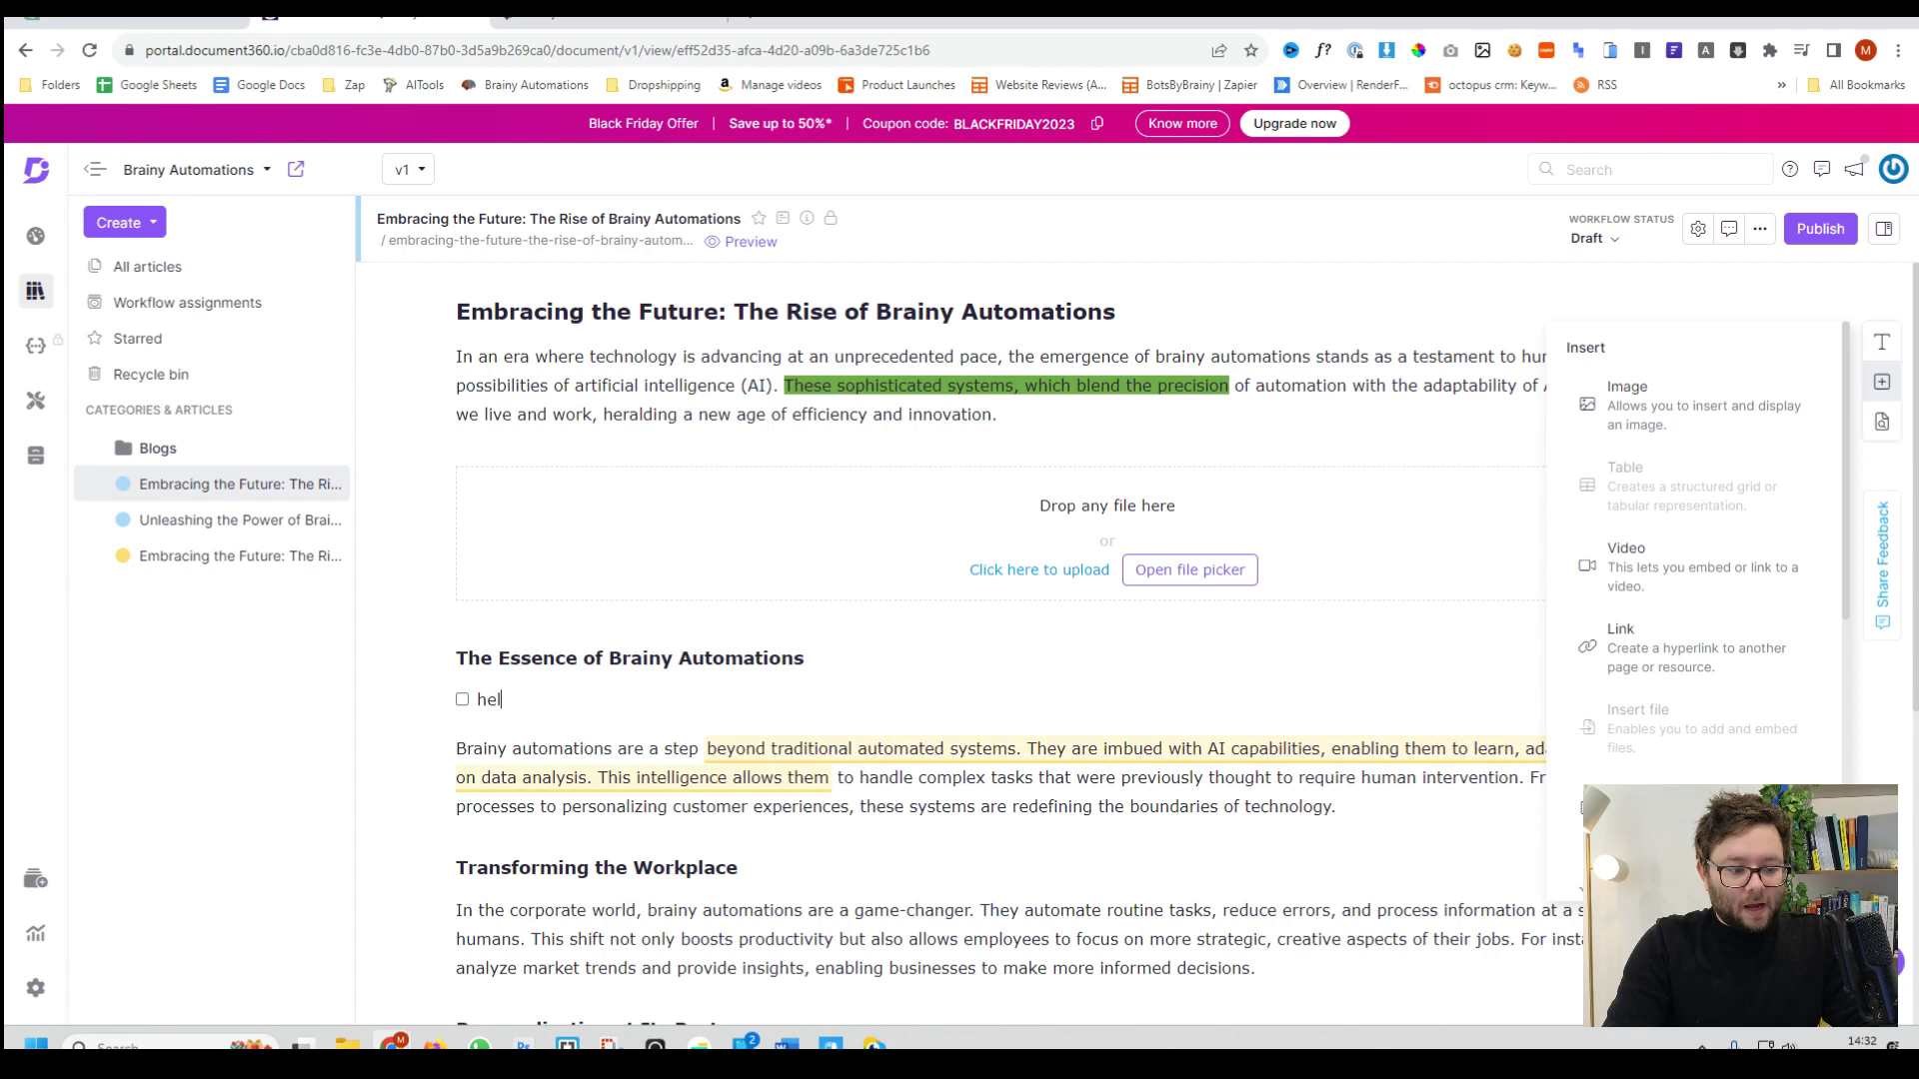
key("Return")
type("hello2")
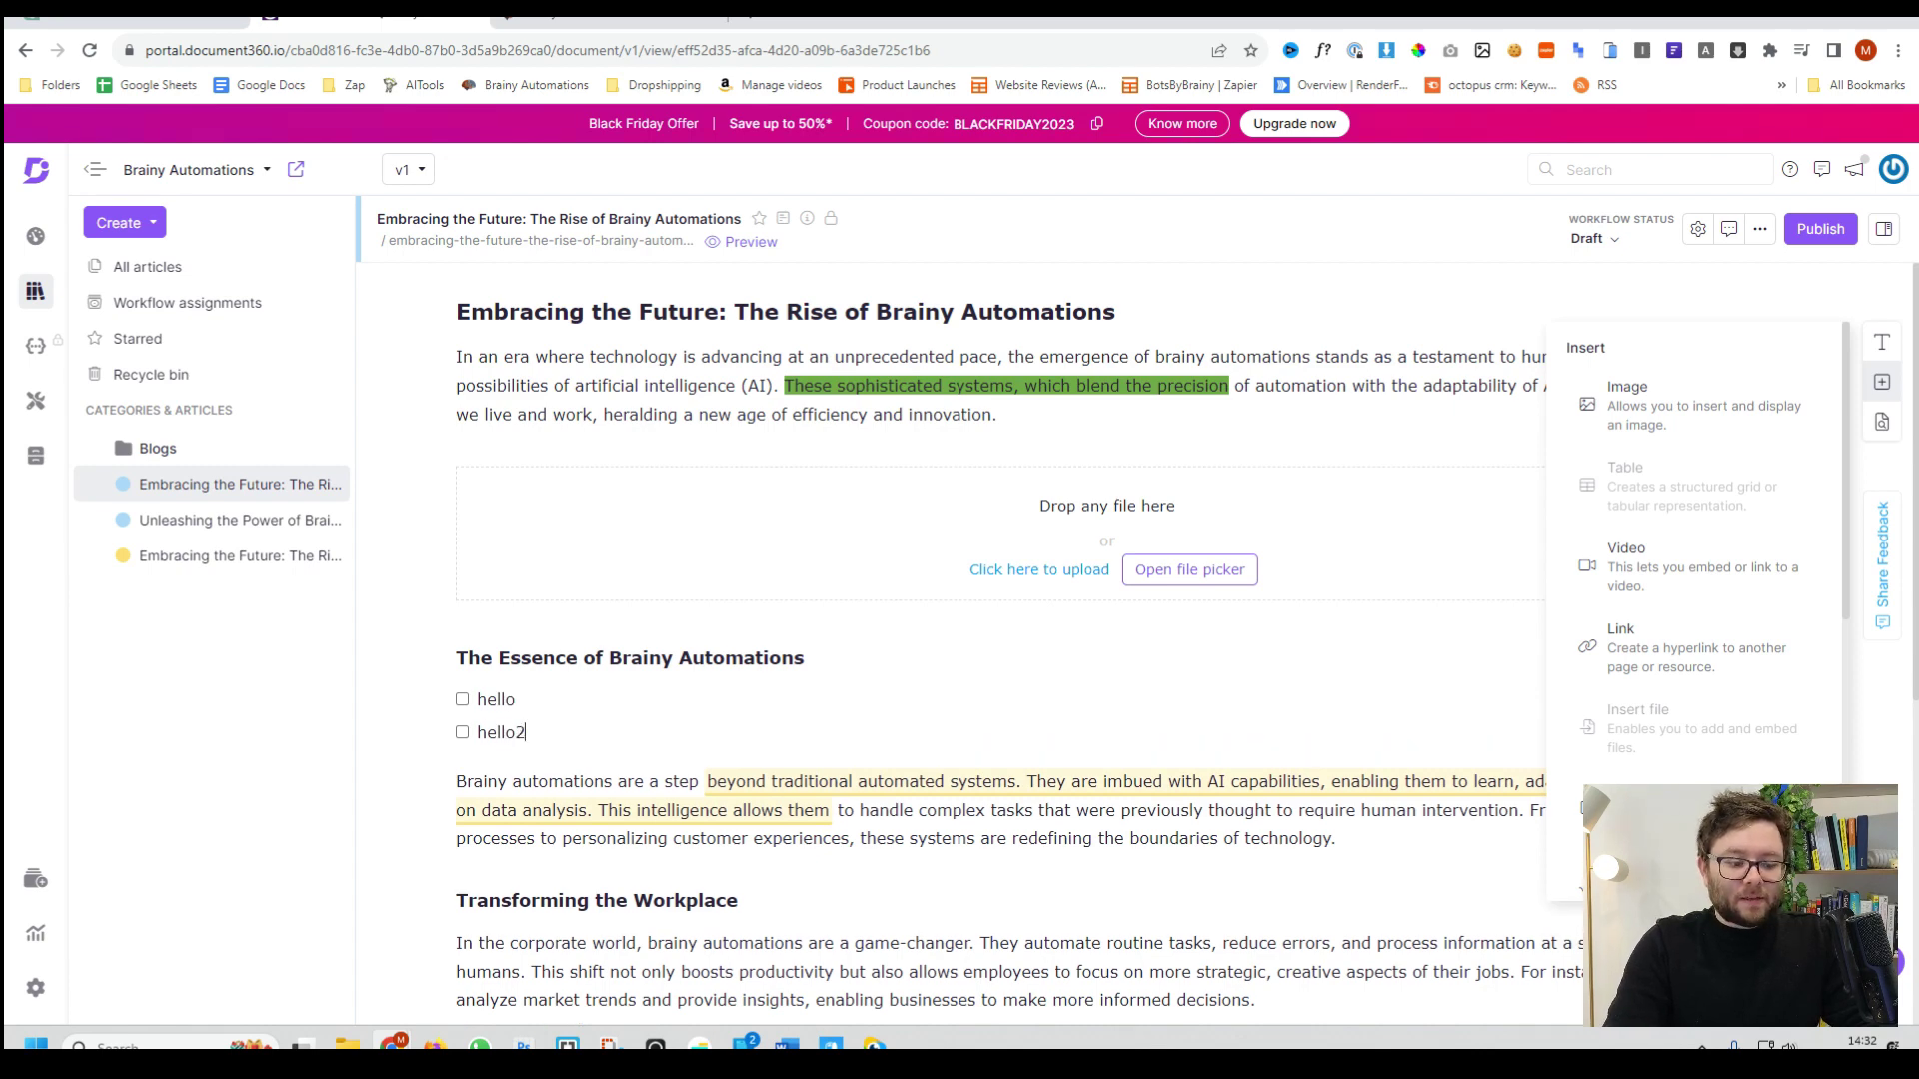
key("Return")
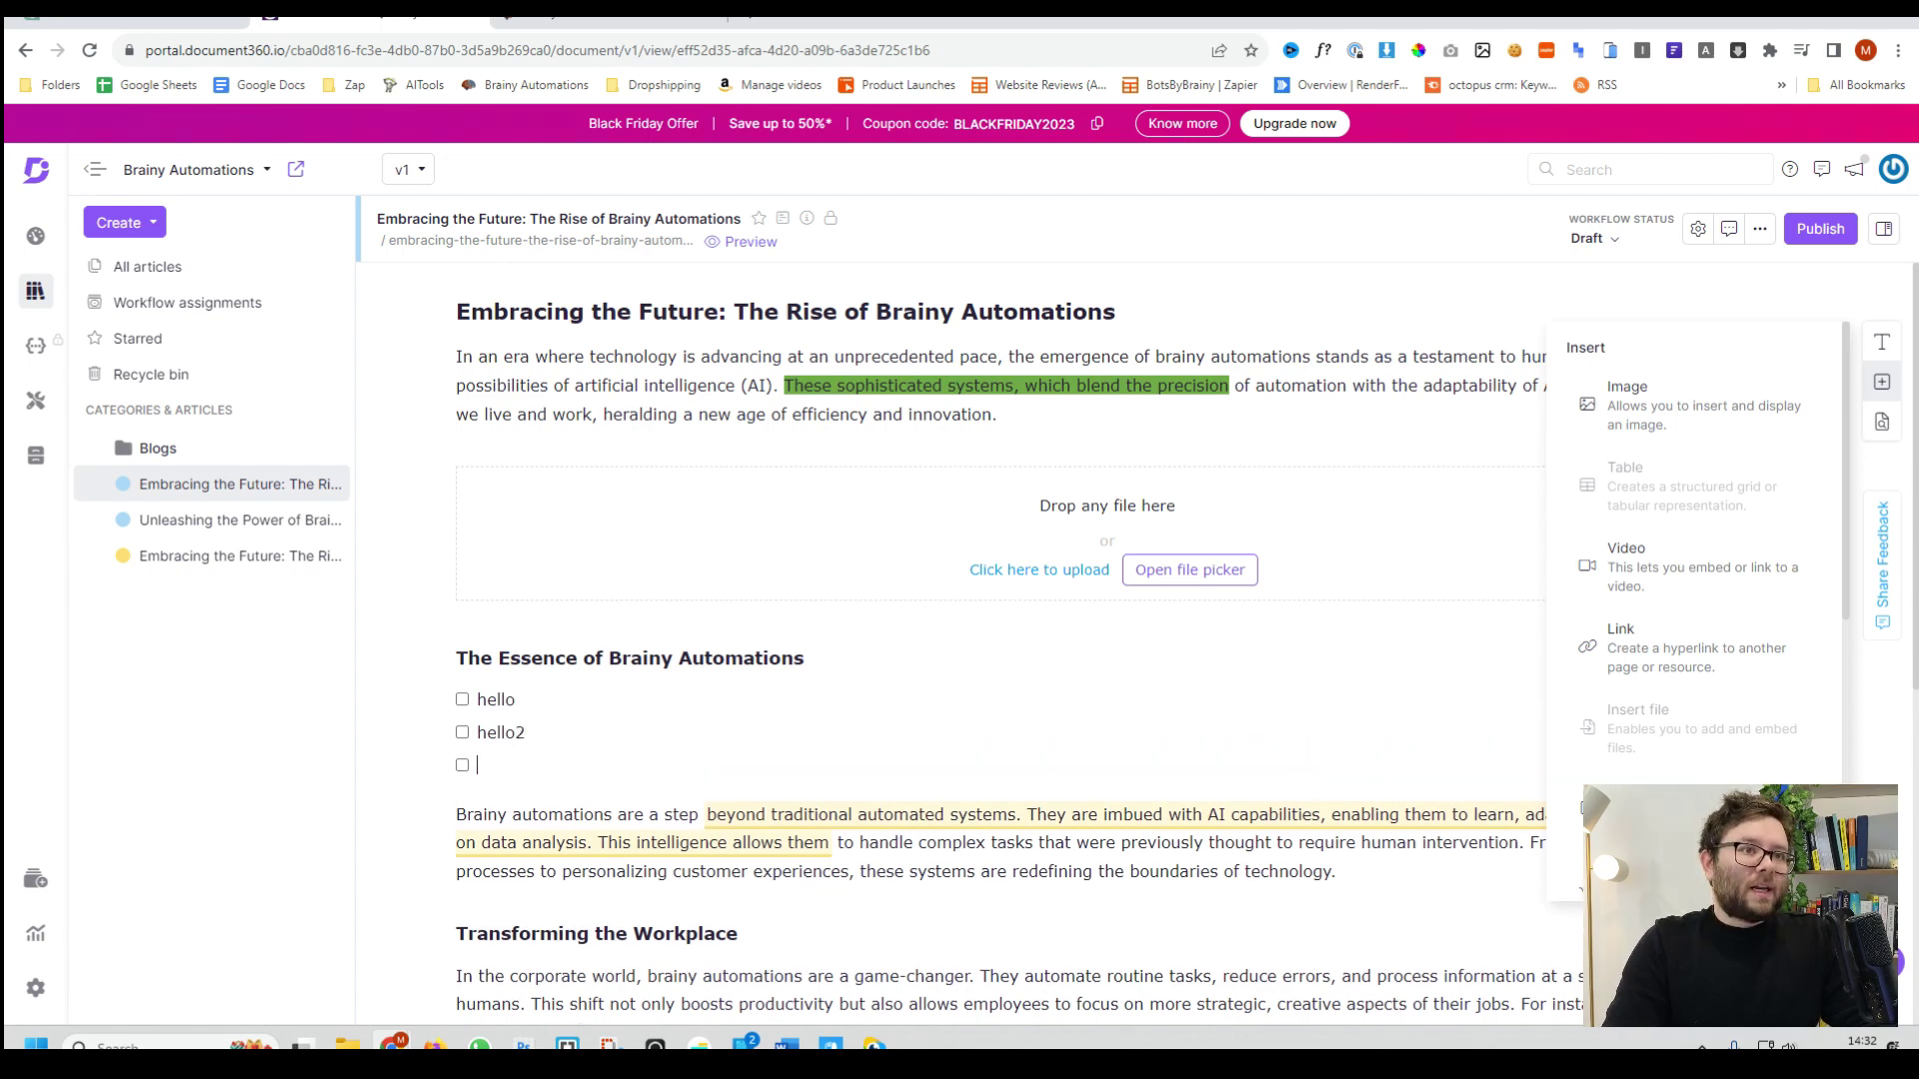
key("Return")
Insert a code block below the checklist using /code.
type("/")
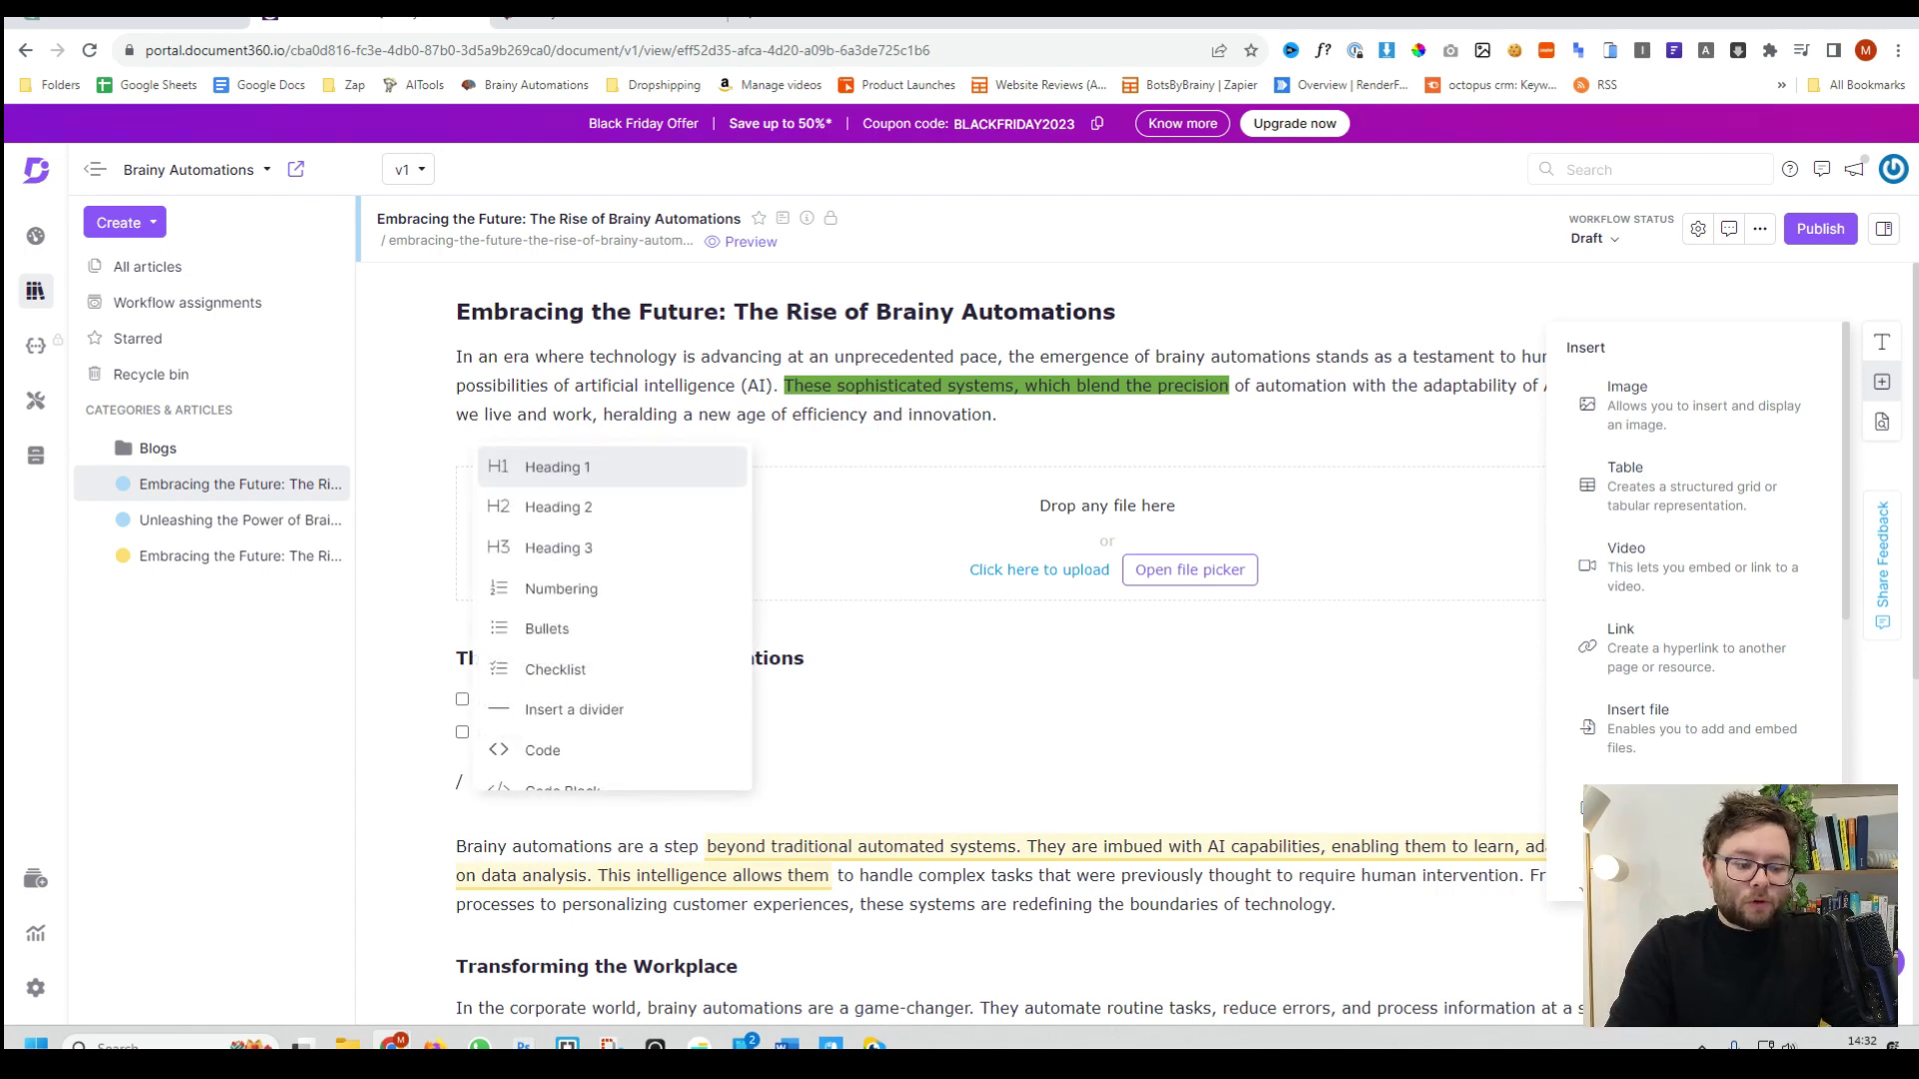
type("code")
key("Down")
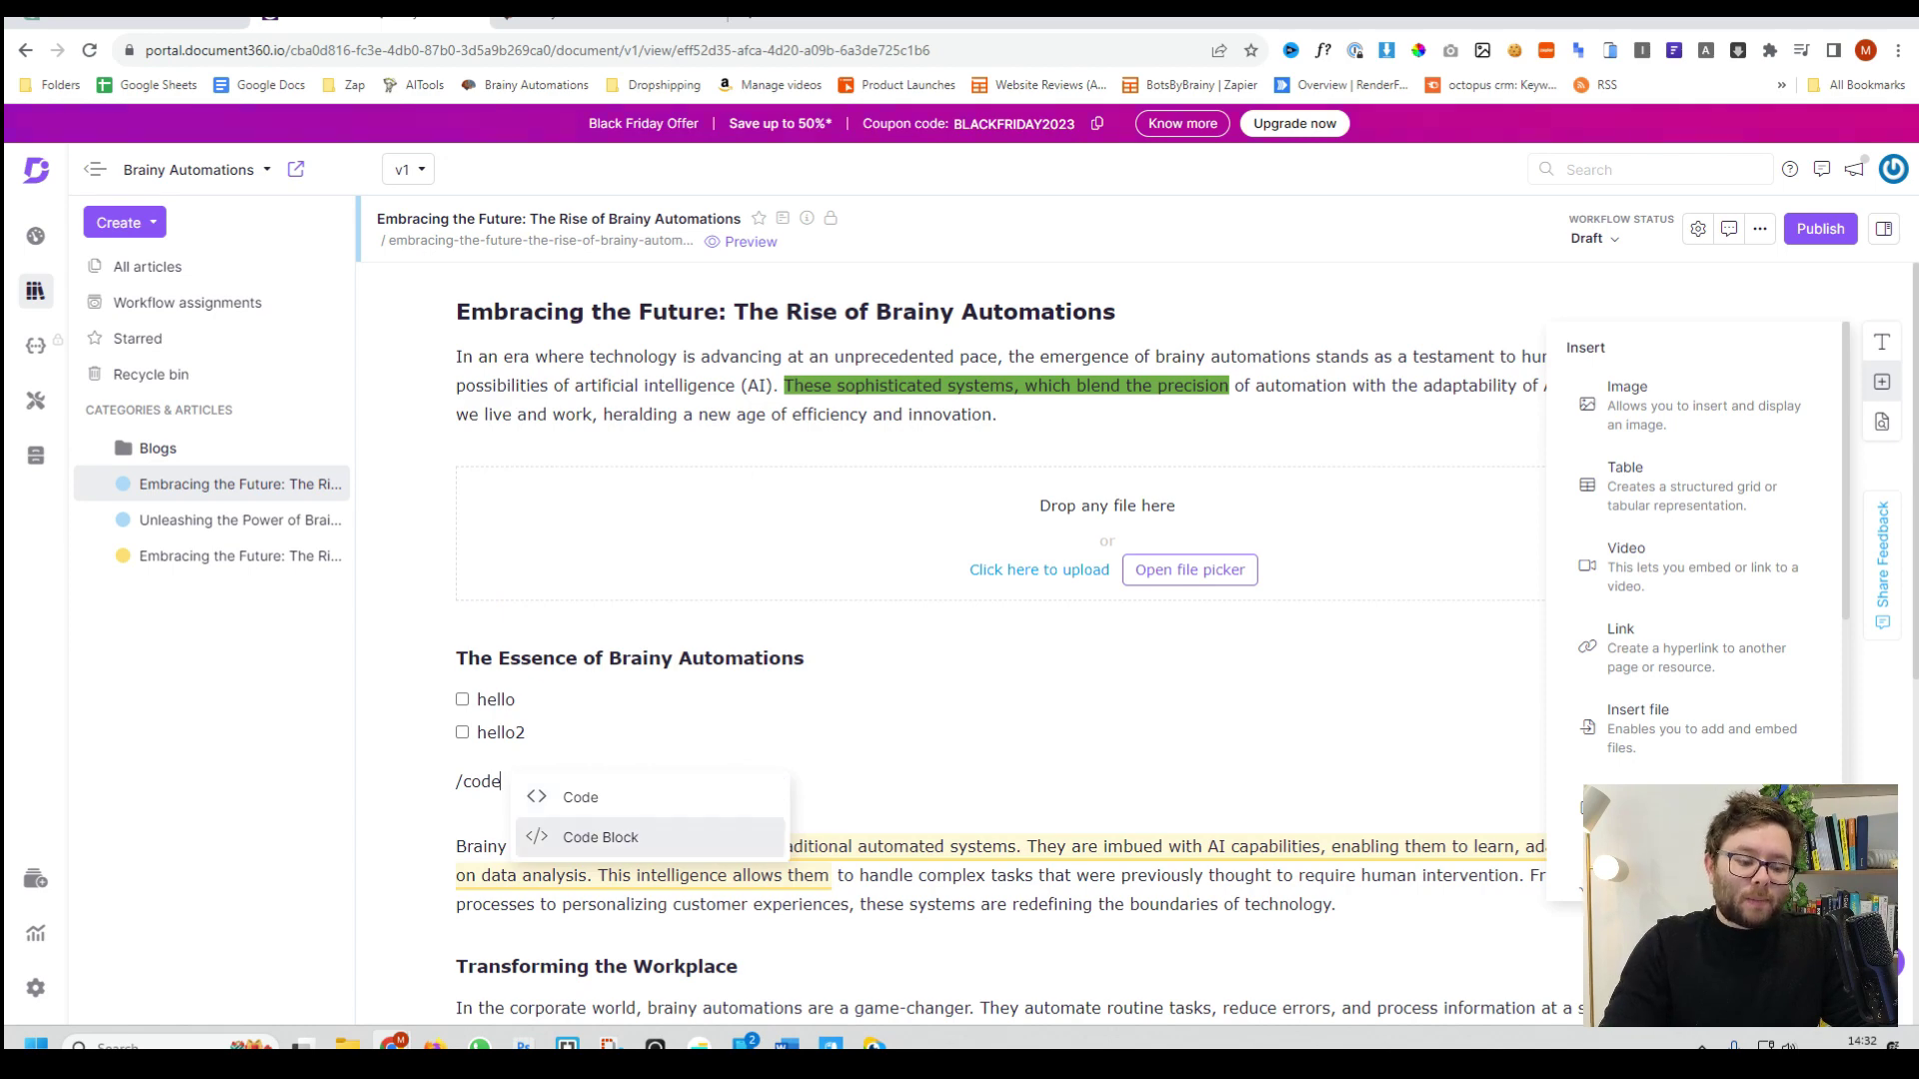
key("Return")
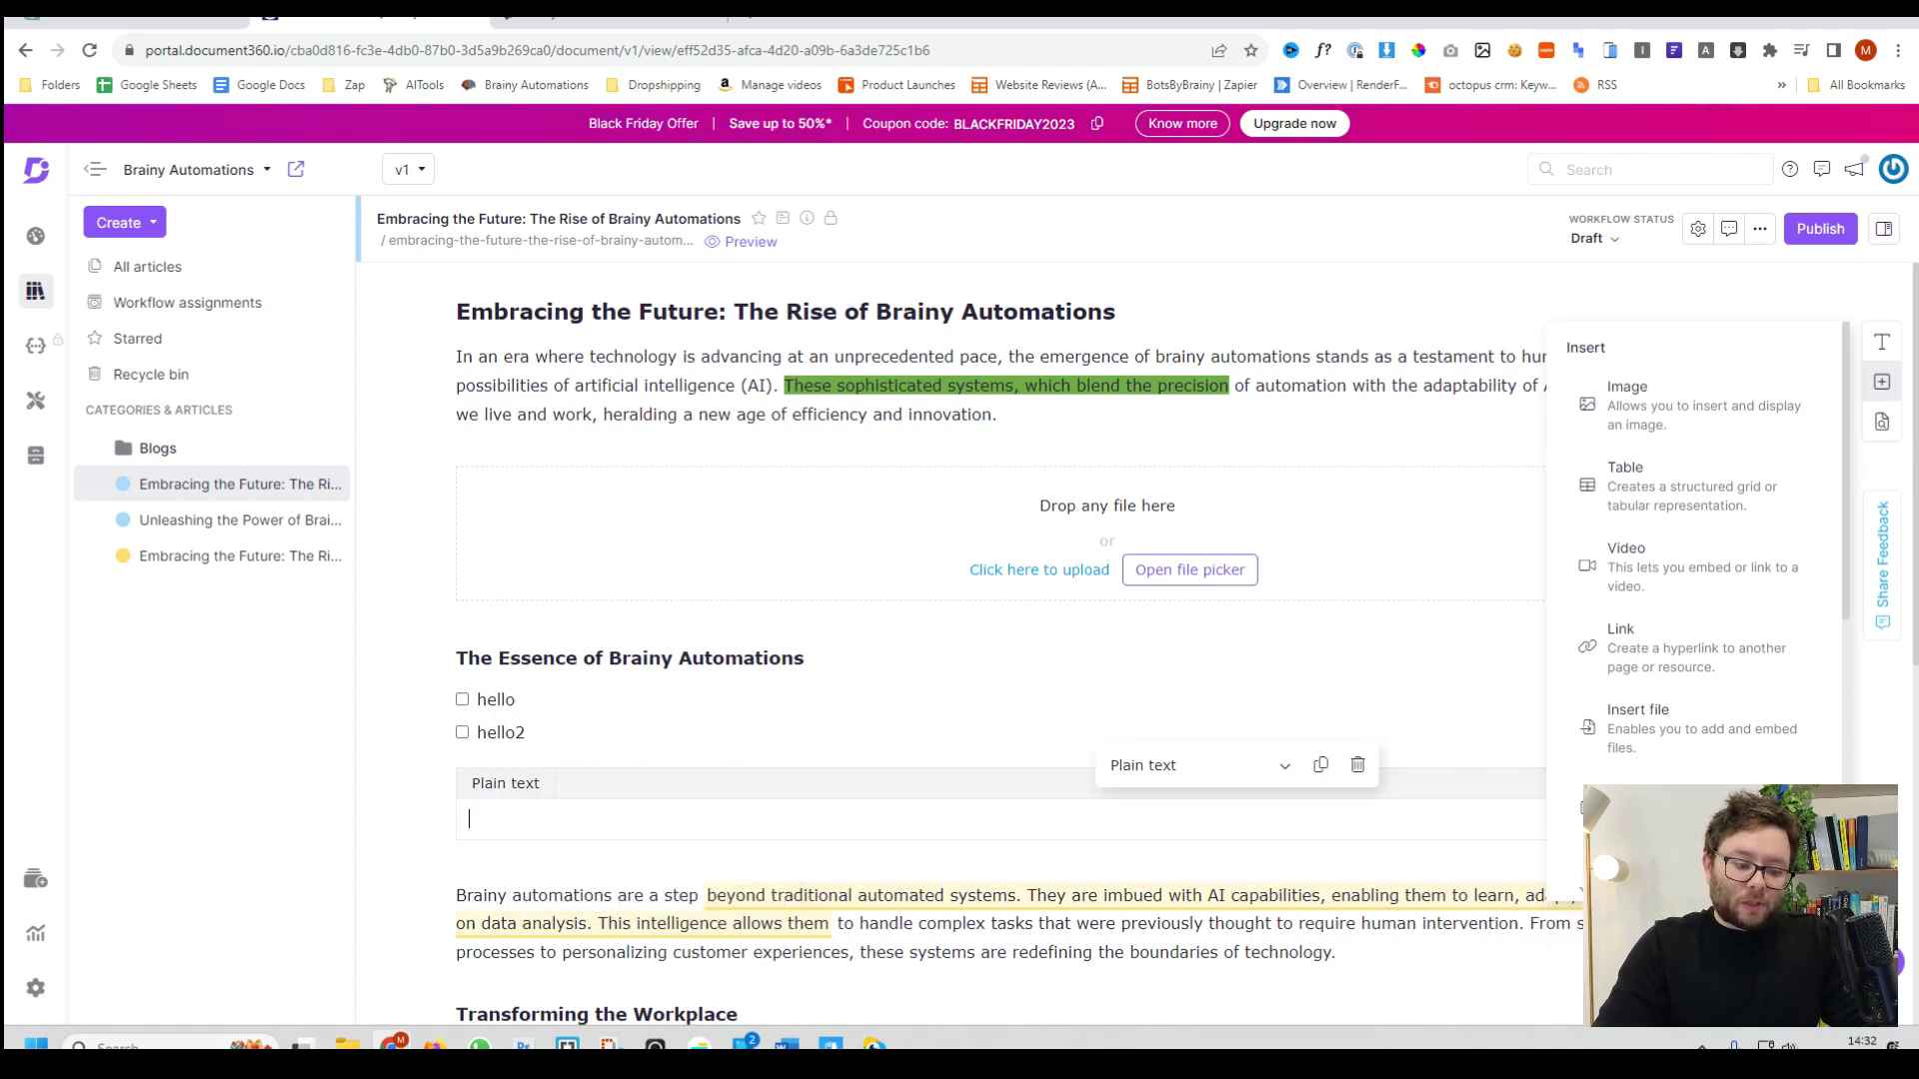
Paste <html> into the code block and remove the empty file-upload block.
type("<html>")
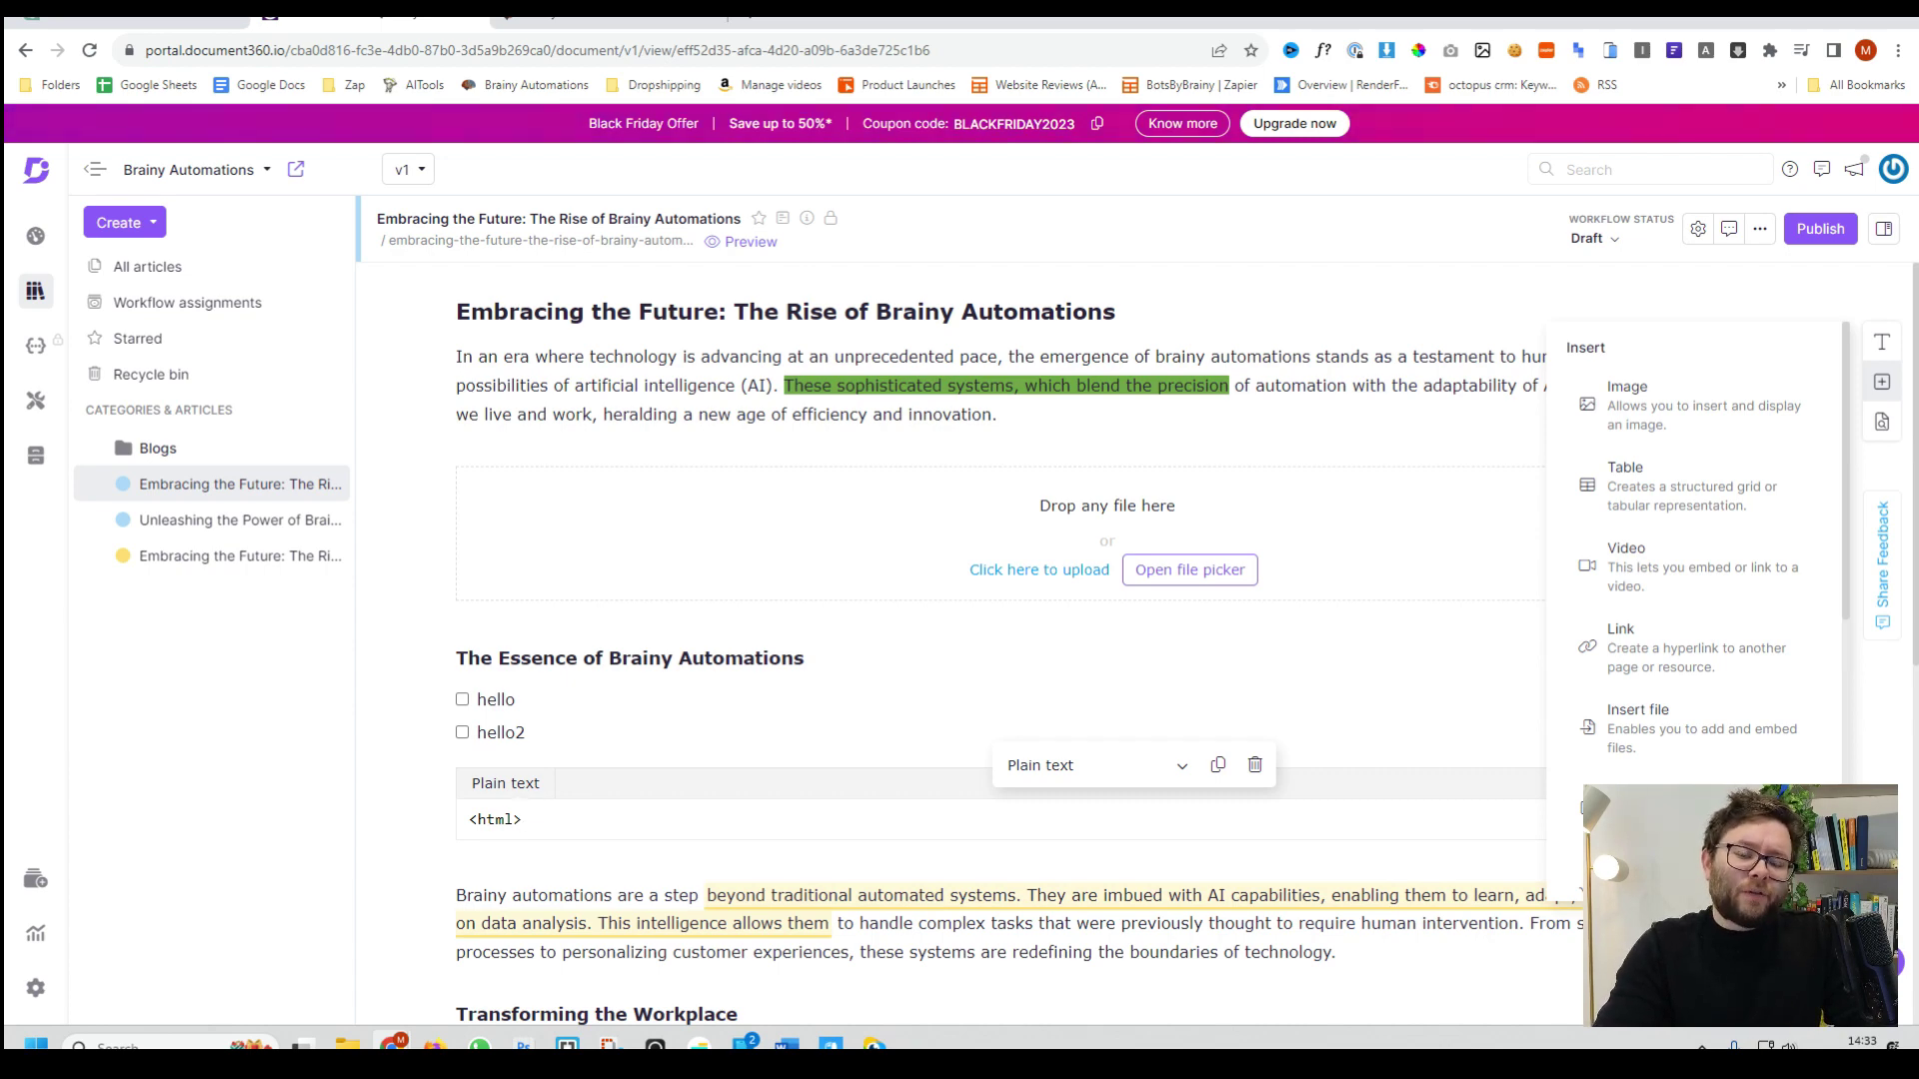
key("ctrl+z")
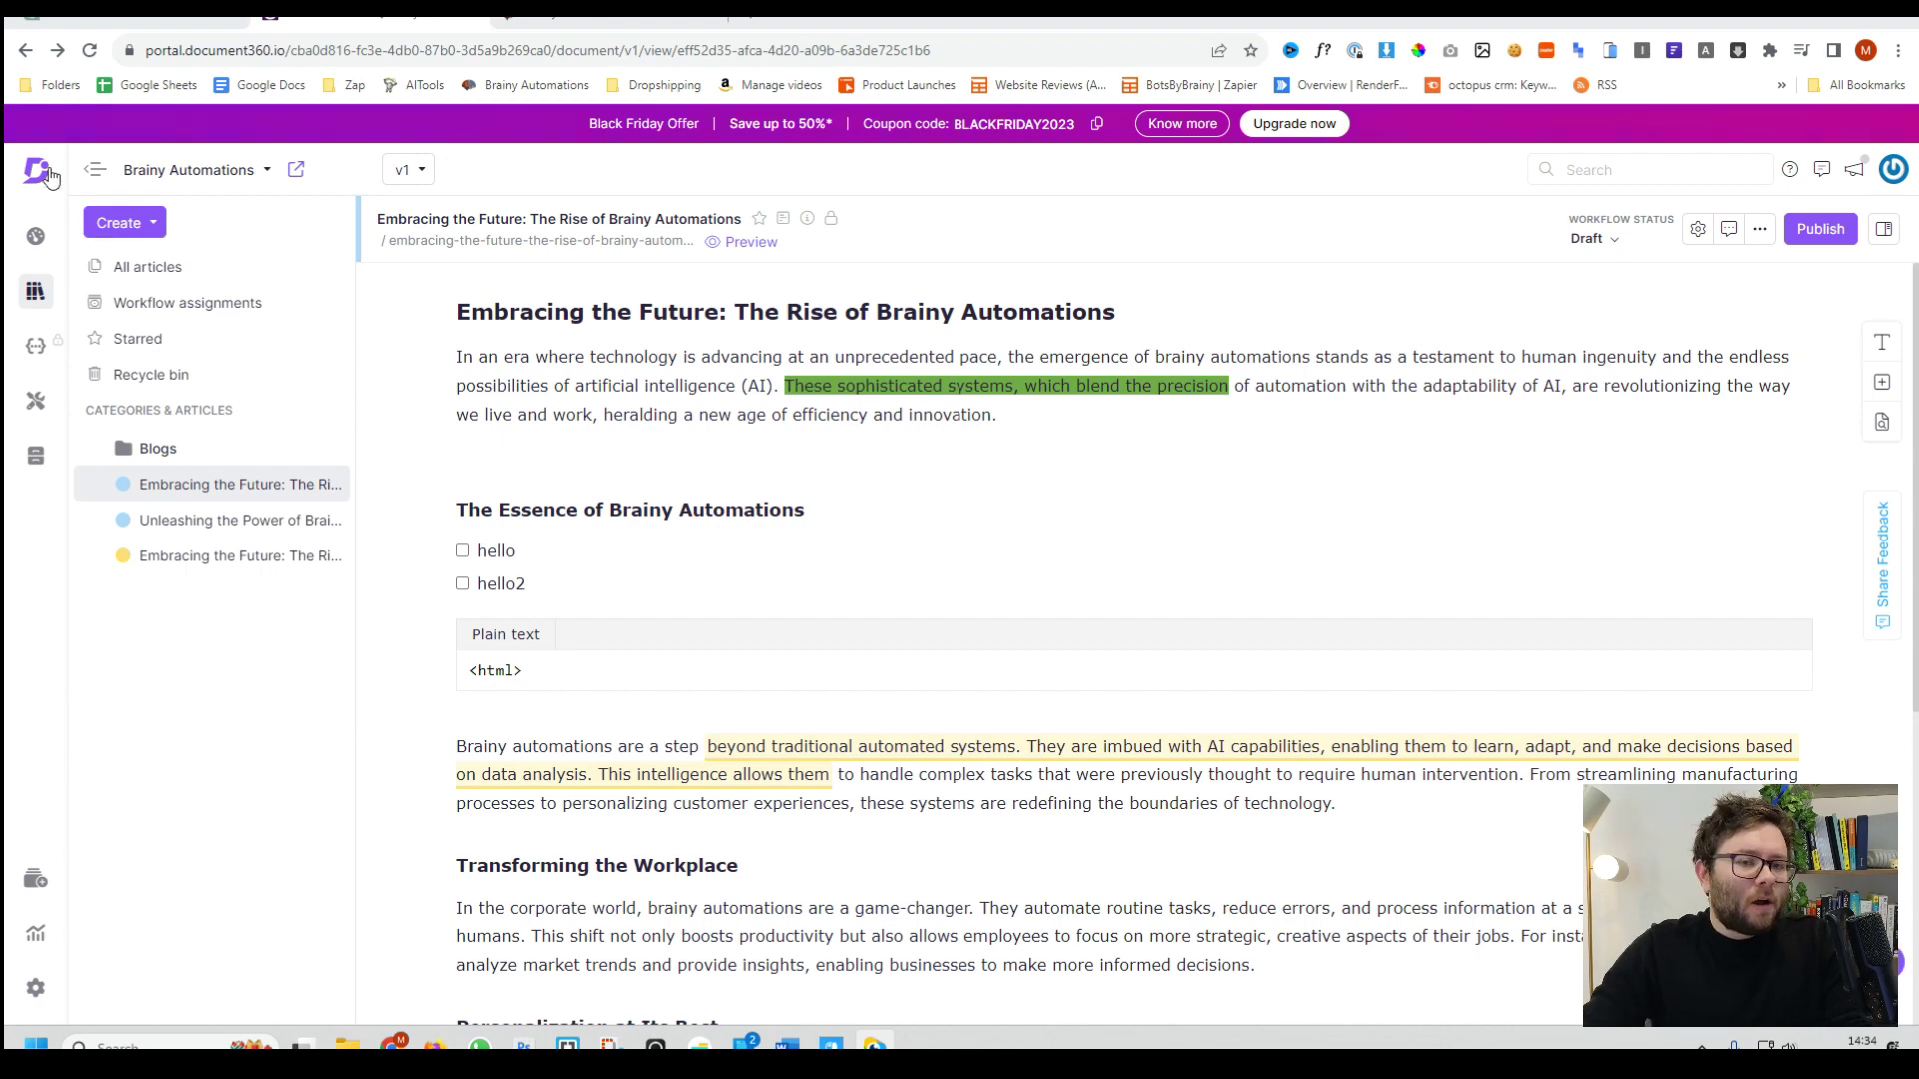
Open the Customize site settings under Knowledge base site in project Settings.
left_click(38, 990)
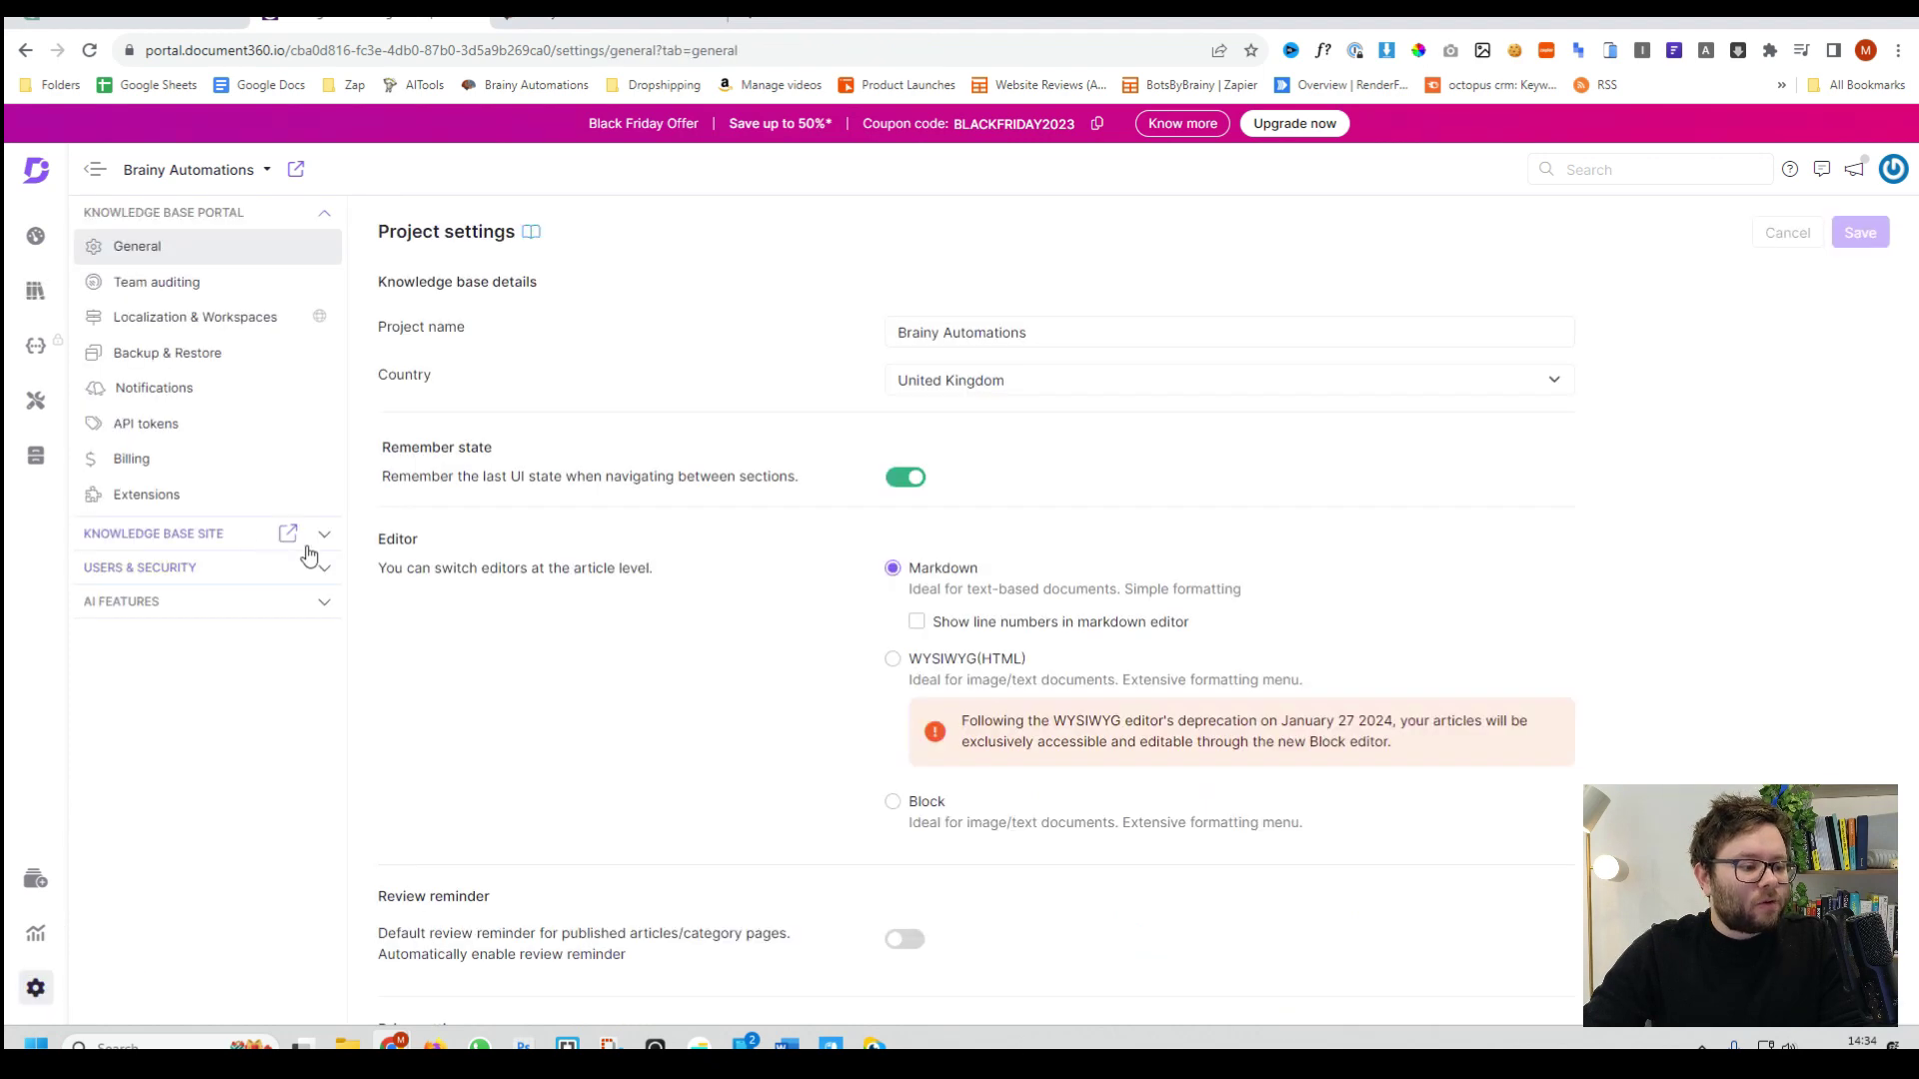
left_click(325, 537)
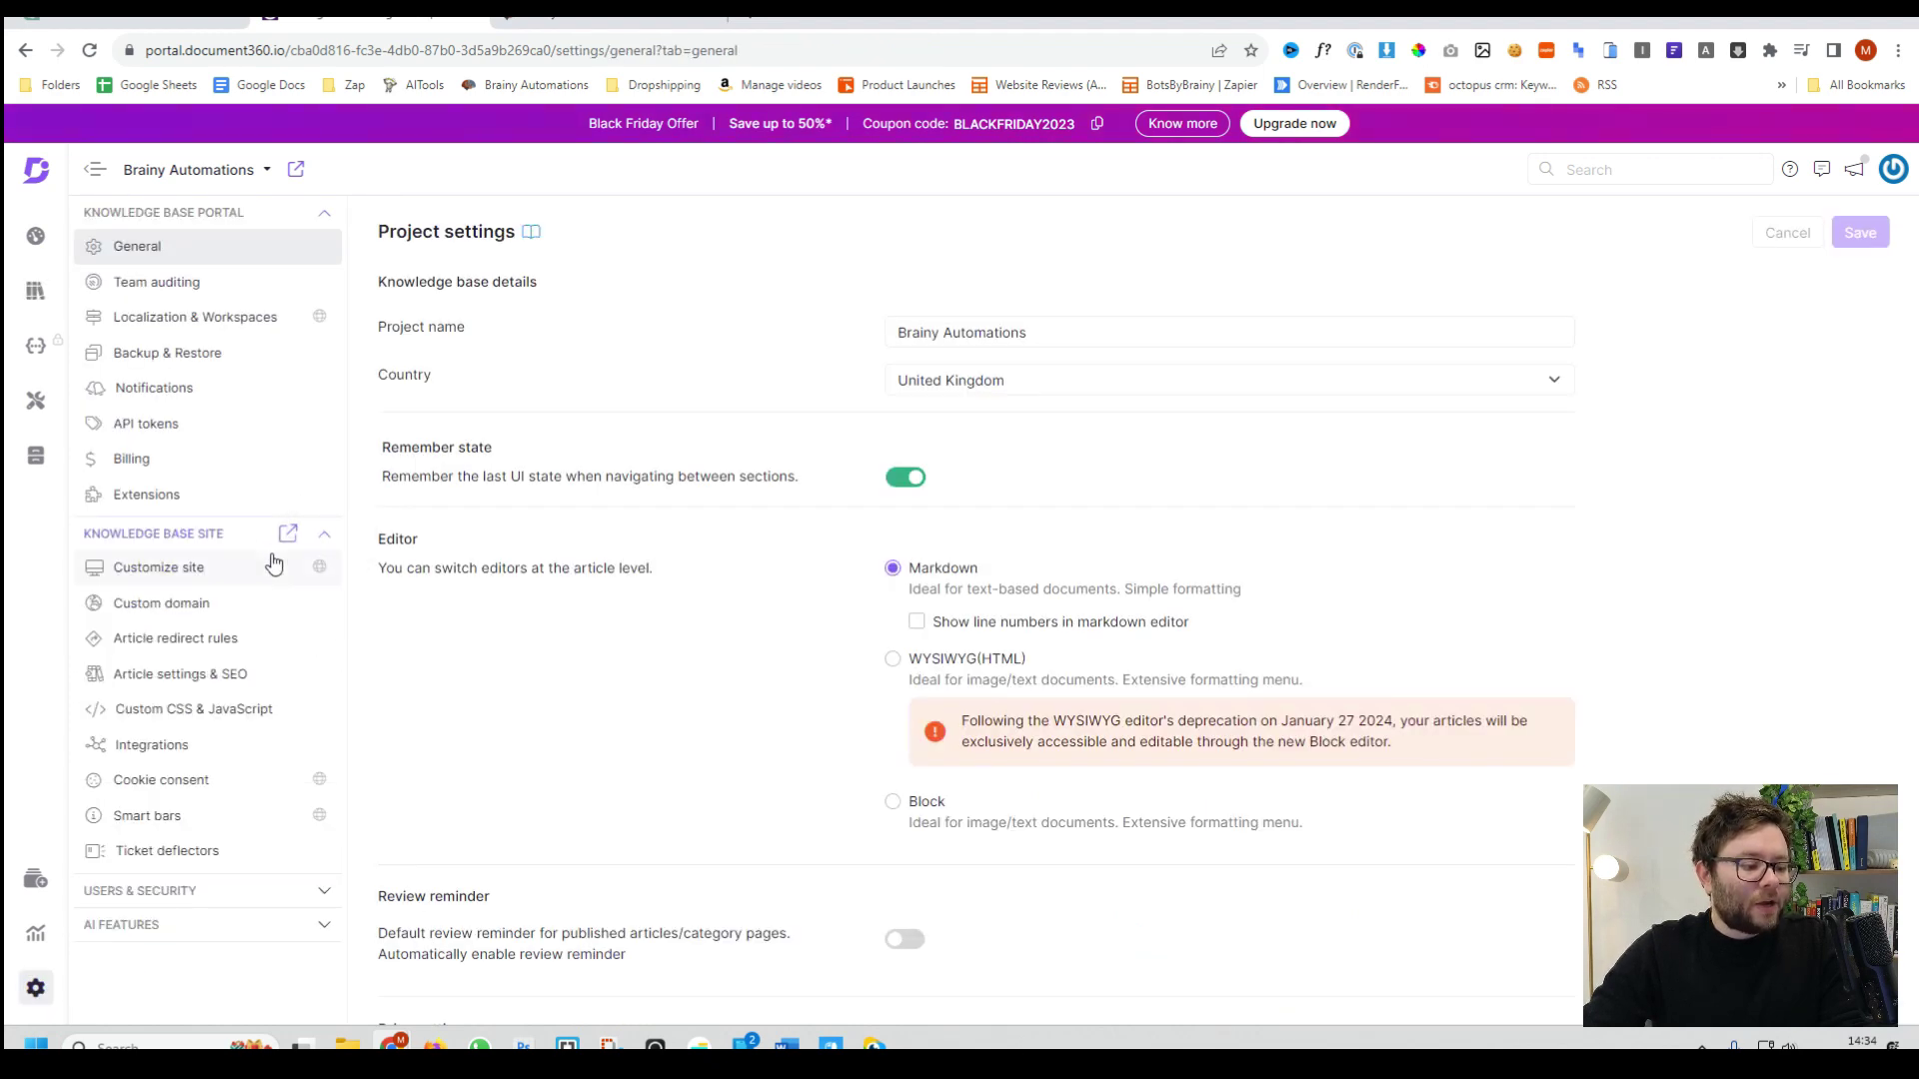
left_click(178, 580)
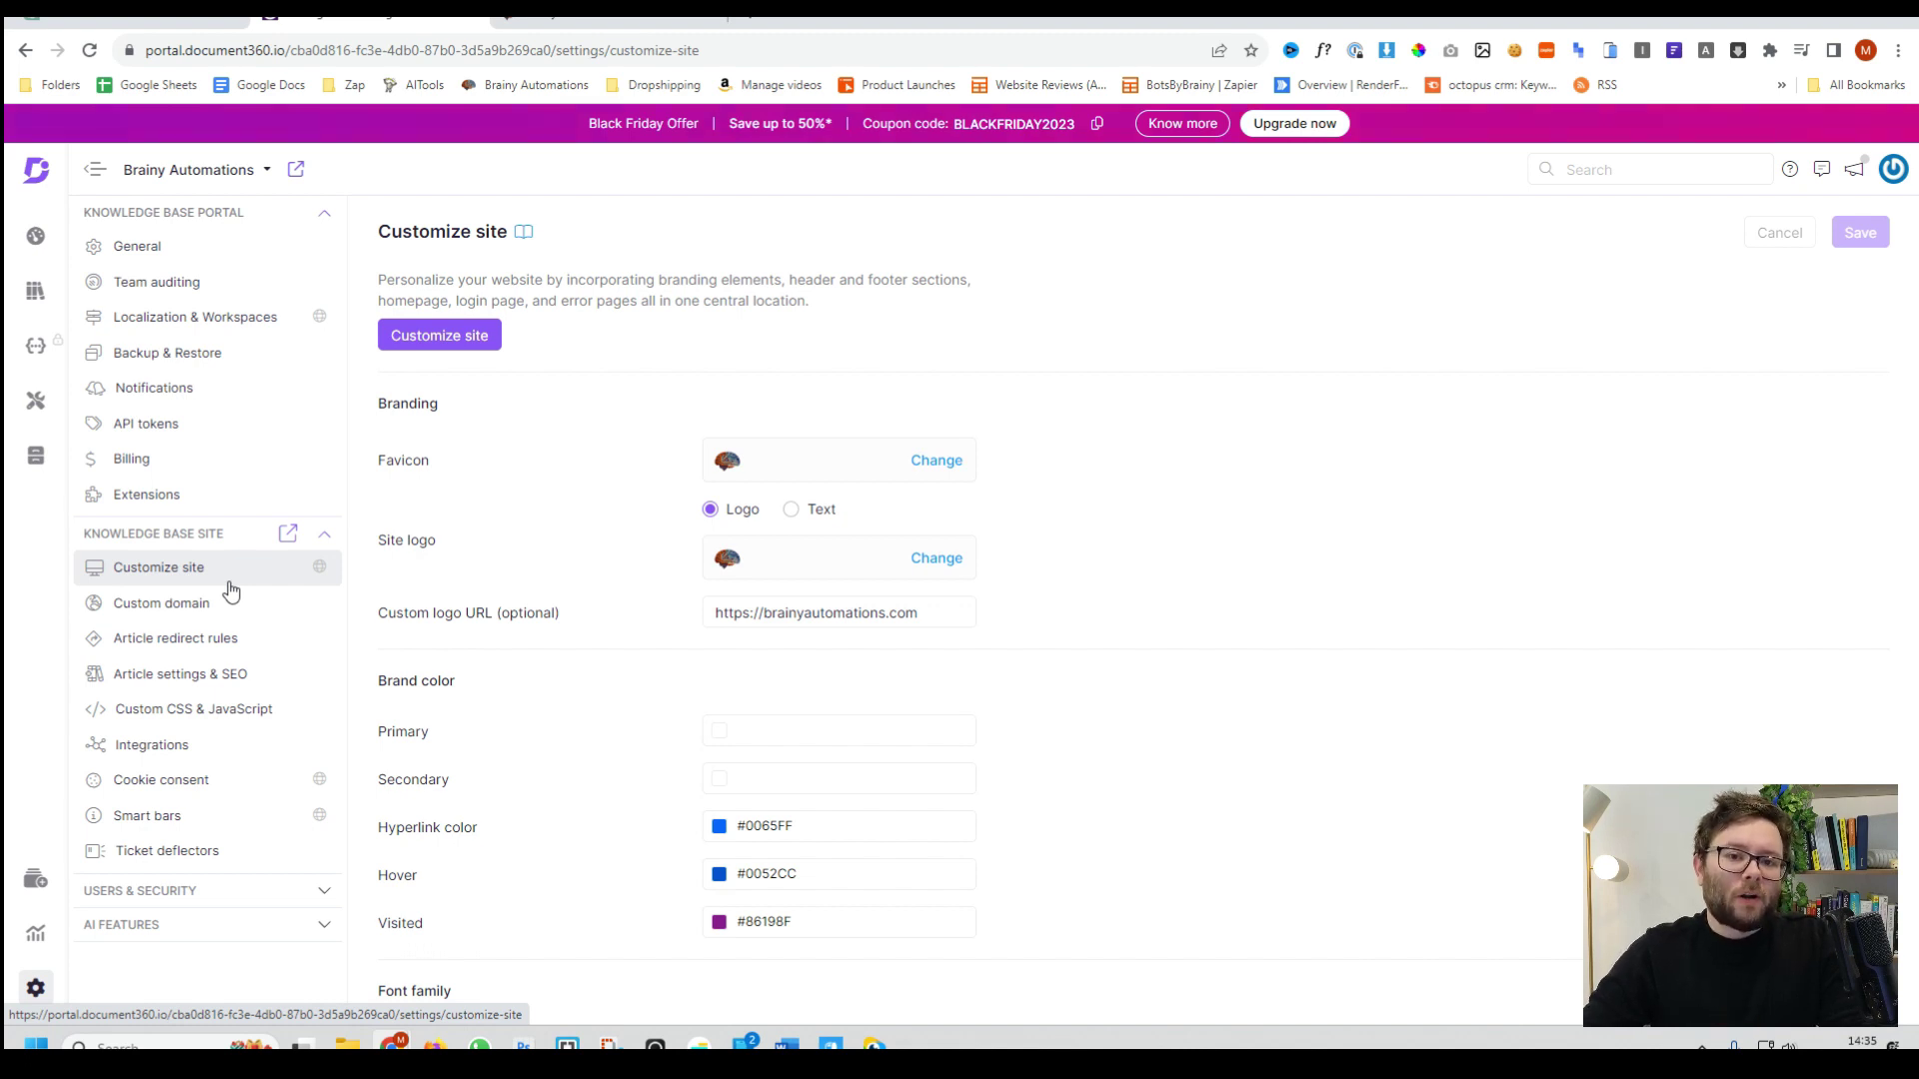
Browse the site customization options, including the logo replacement, then open Custom domain.
scroll(1177, 497, "down", 3)
scroll(1169, 509, "up", 2)
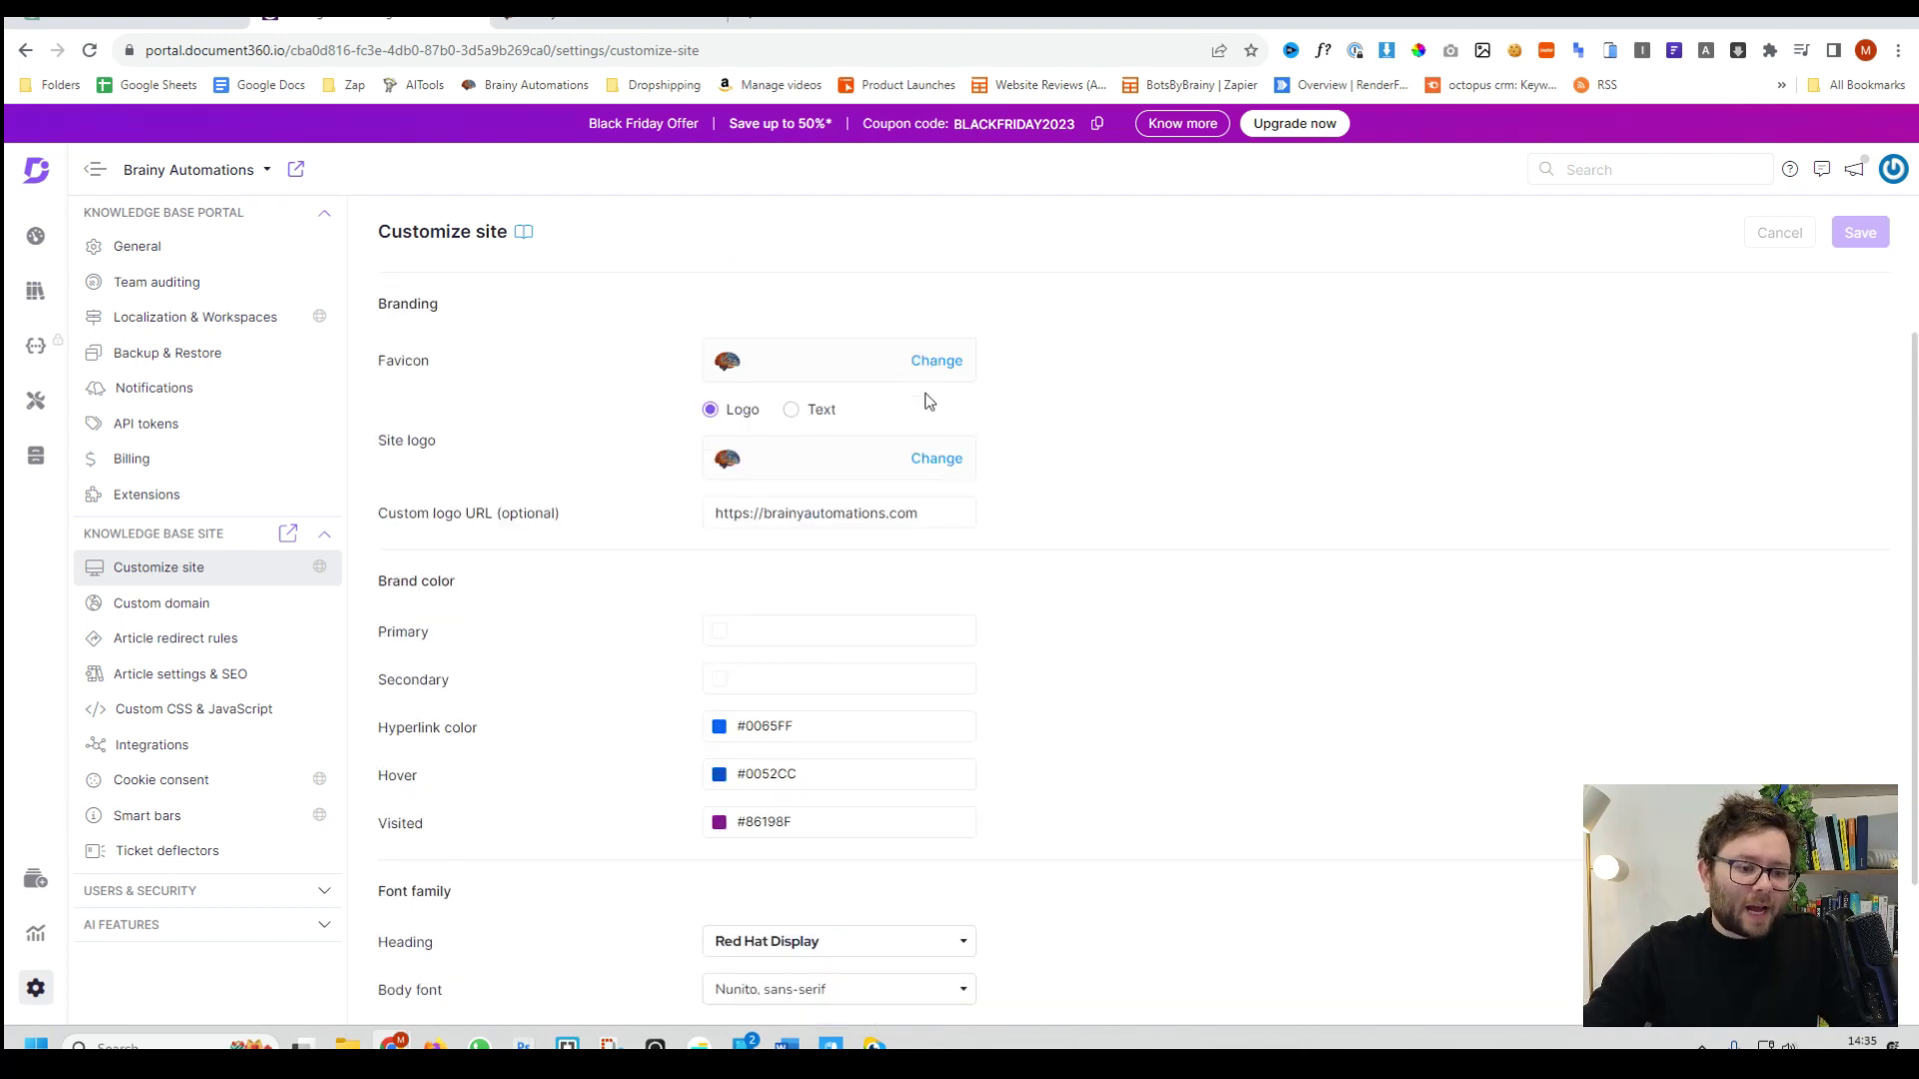
left_click(934, 460)
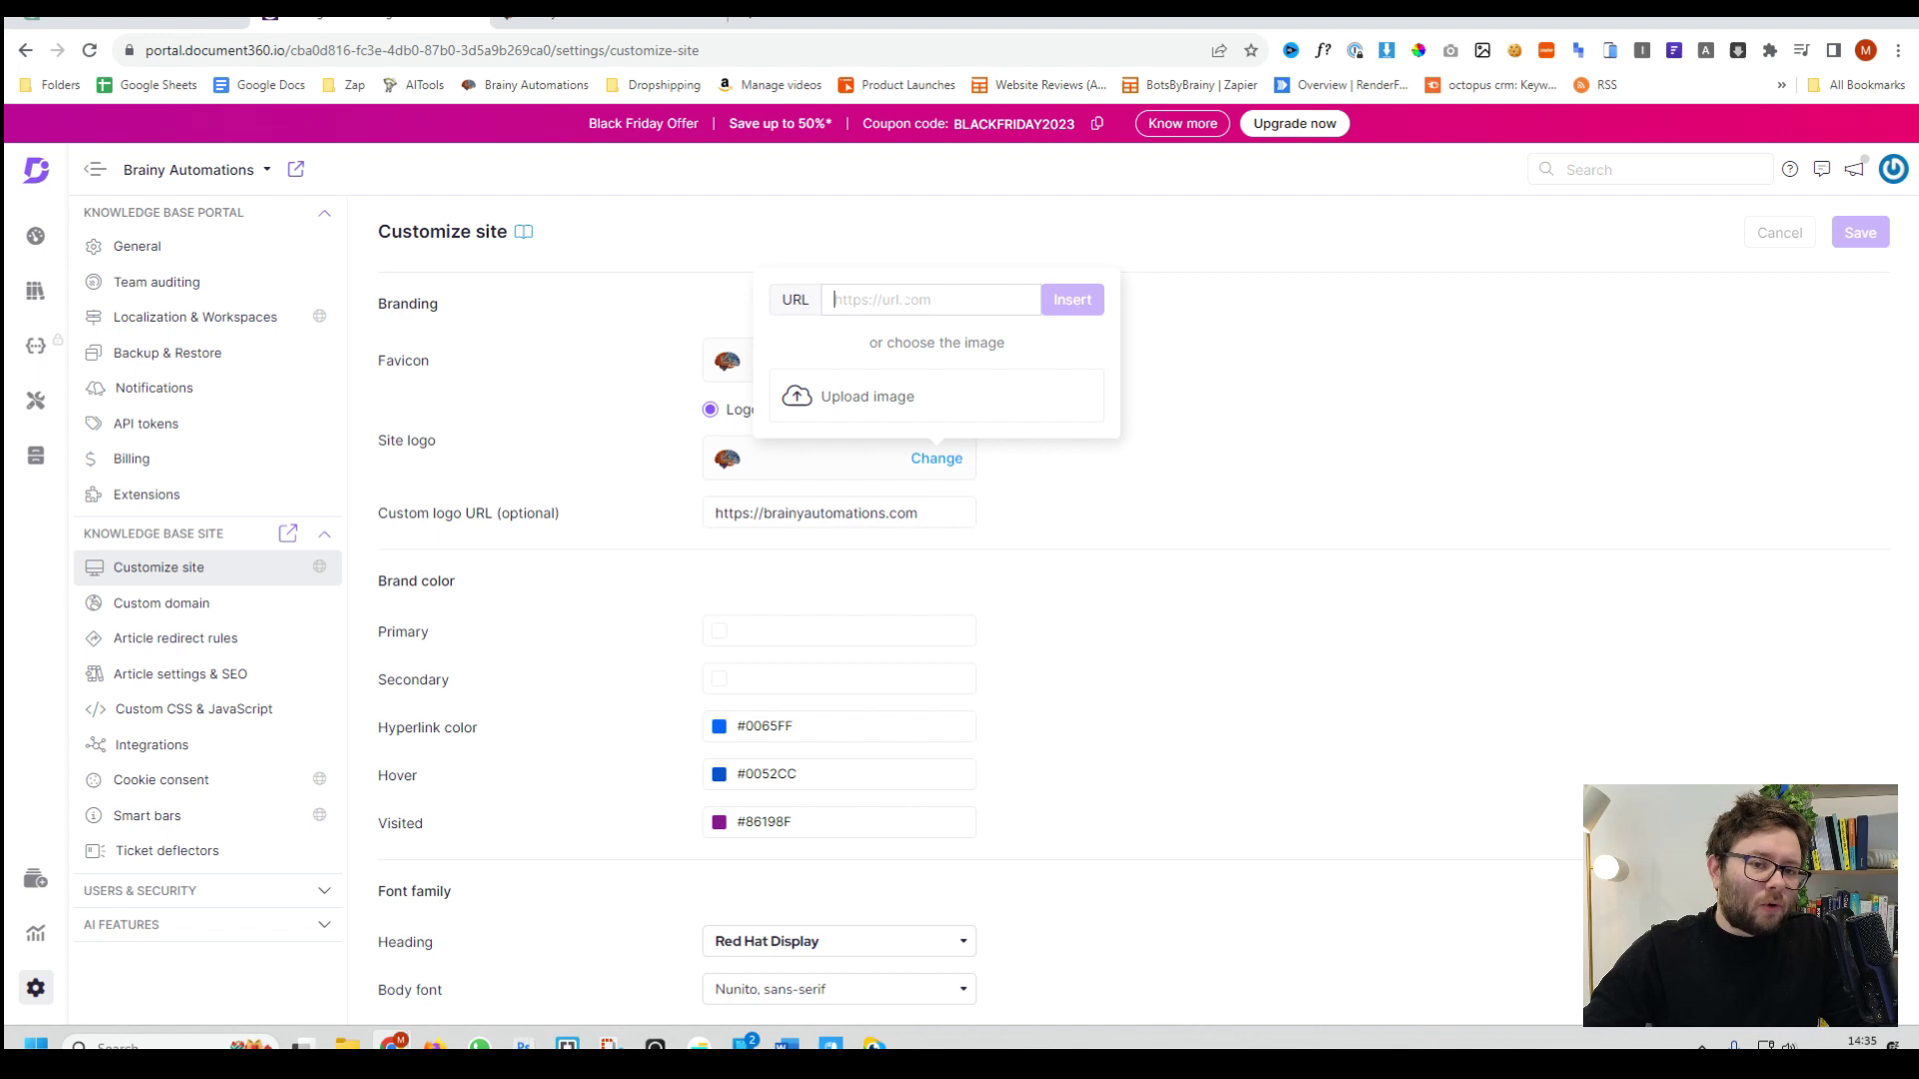
scroll(1255, 590, "down", 2)
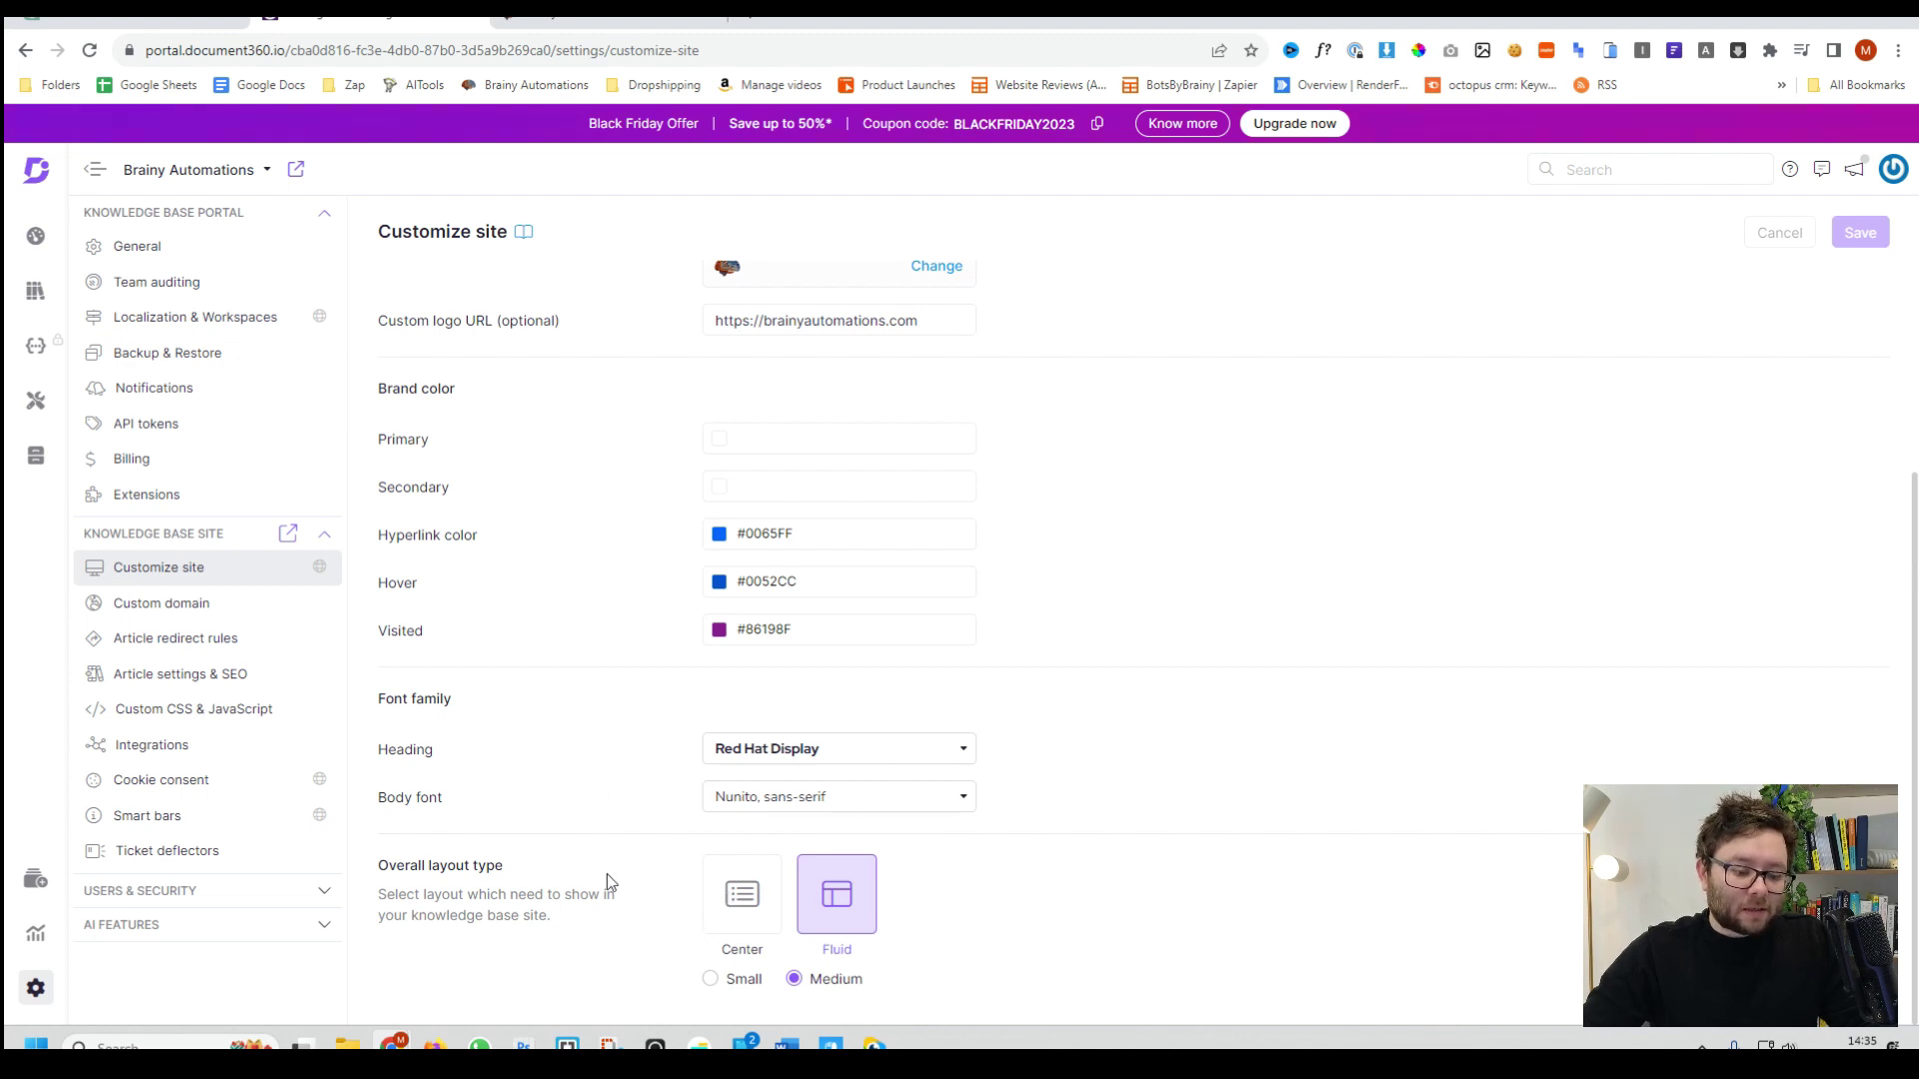
left_click(755, 900)
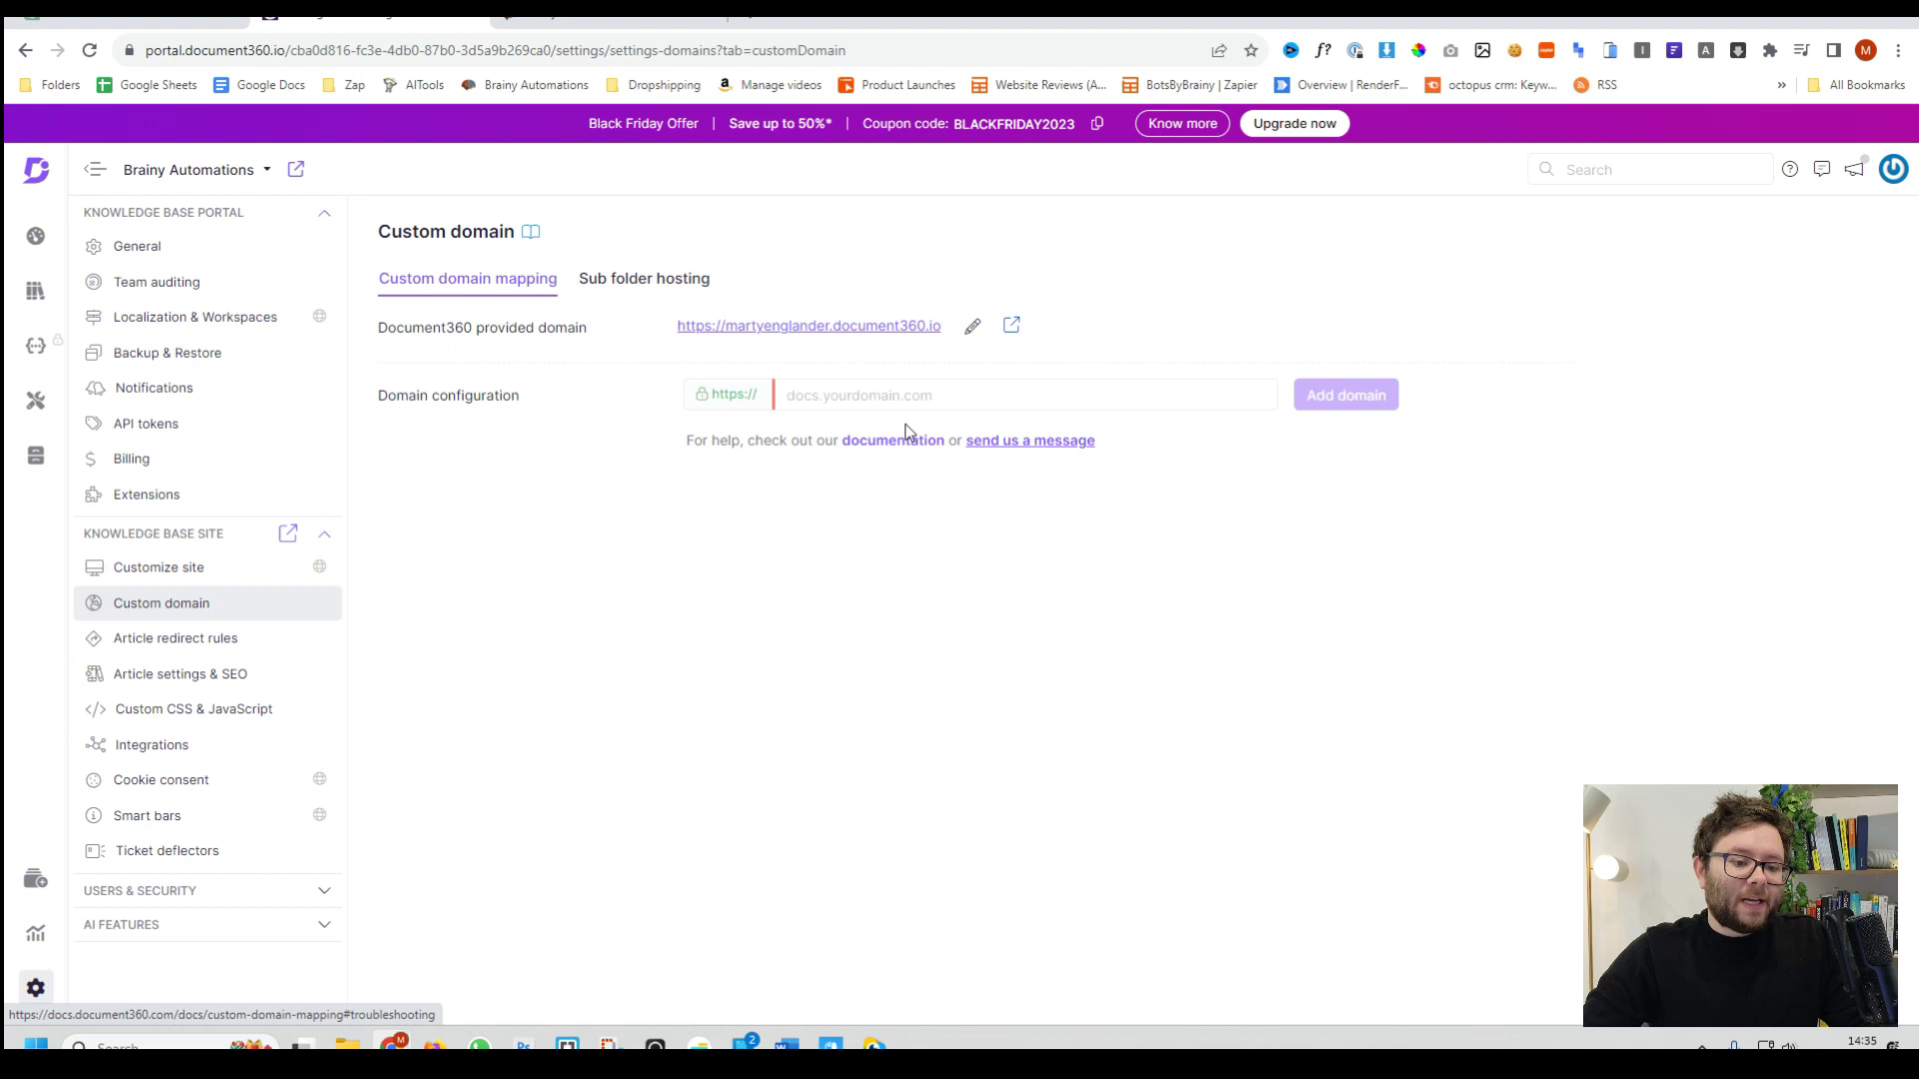
Start a new article redirect rule and look at its source path and destination URL fields.
left_click(235, 647)
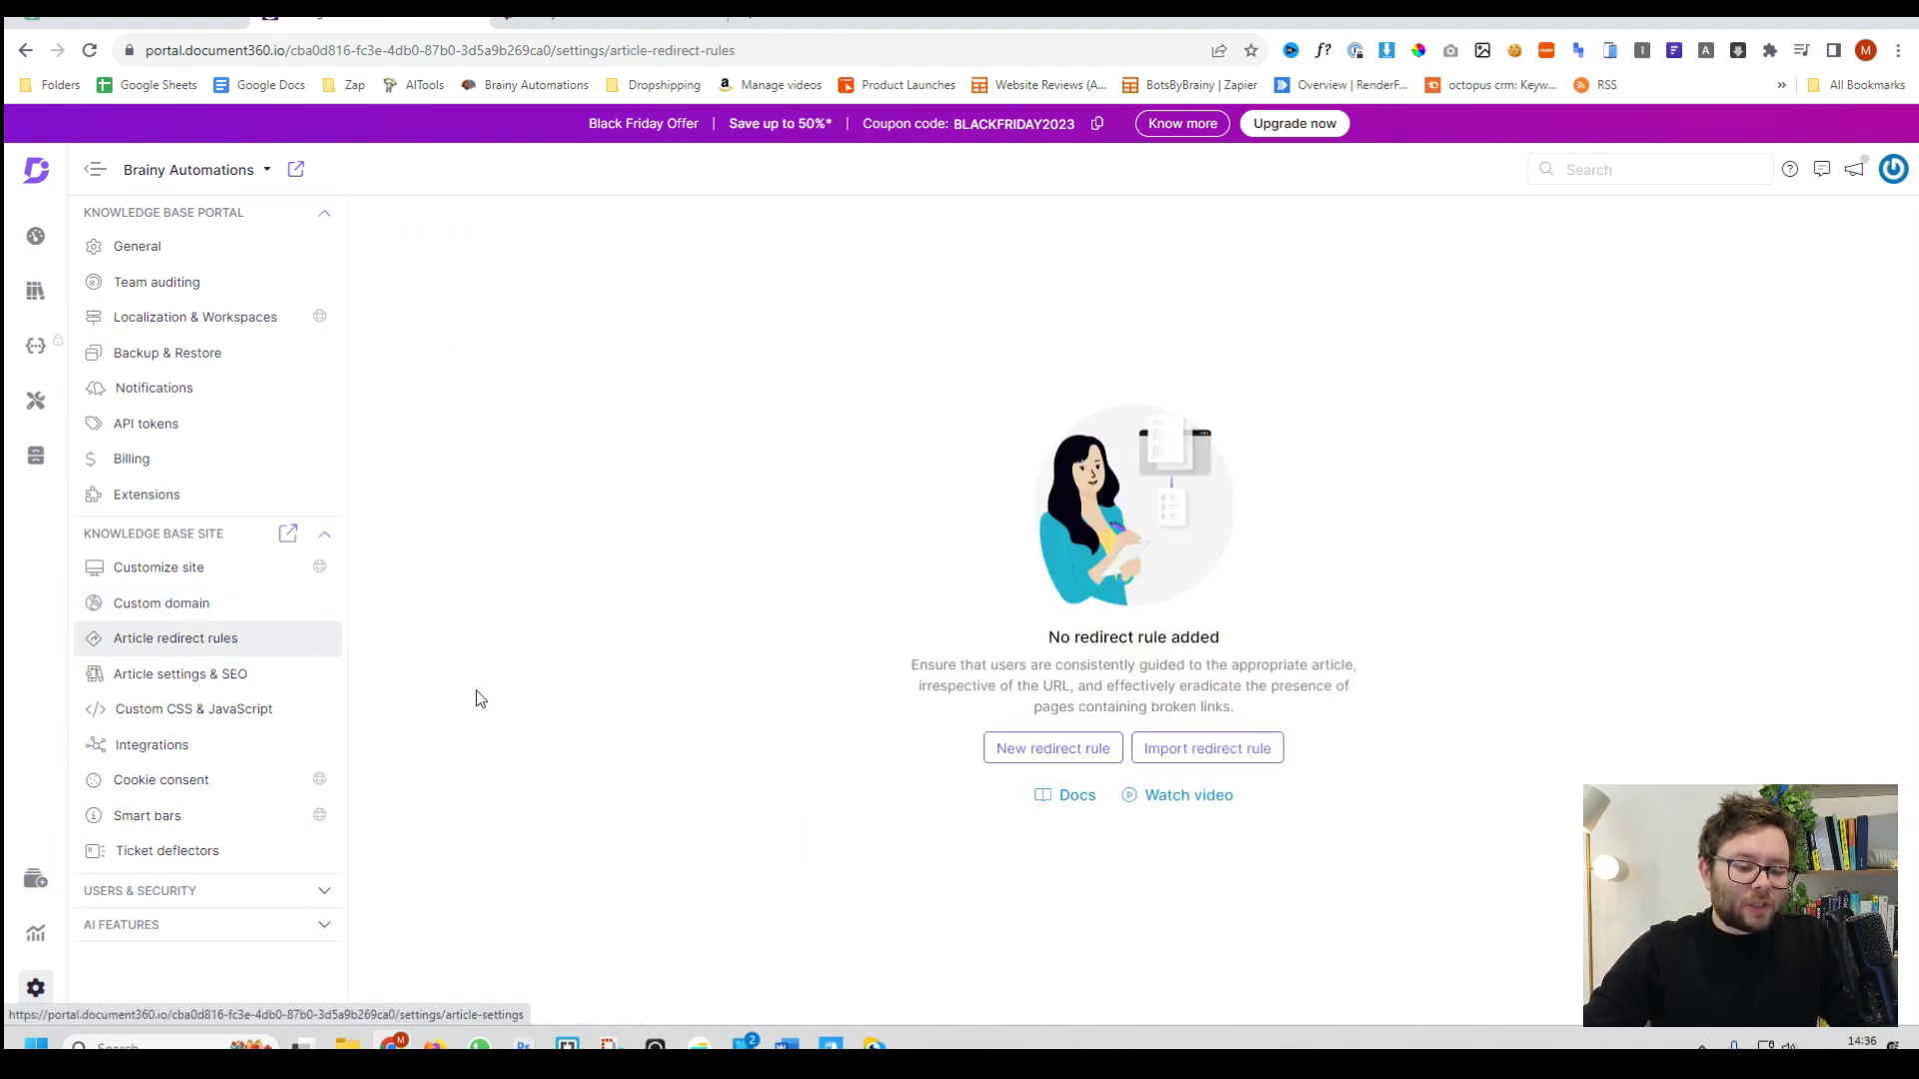
left_click(1019, 765)
left_click(790, 305)
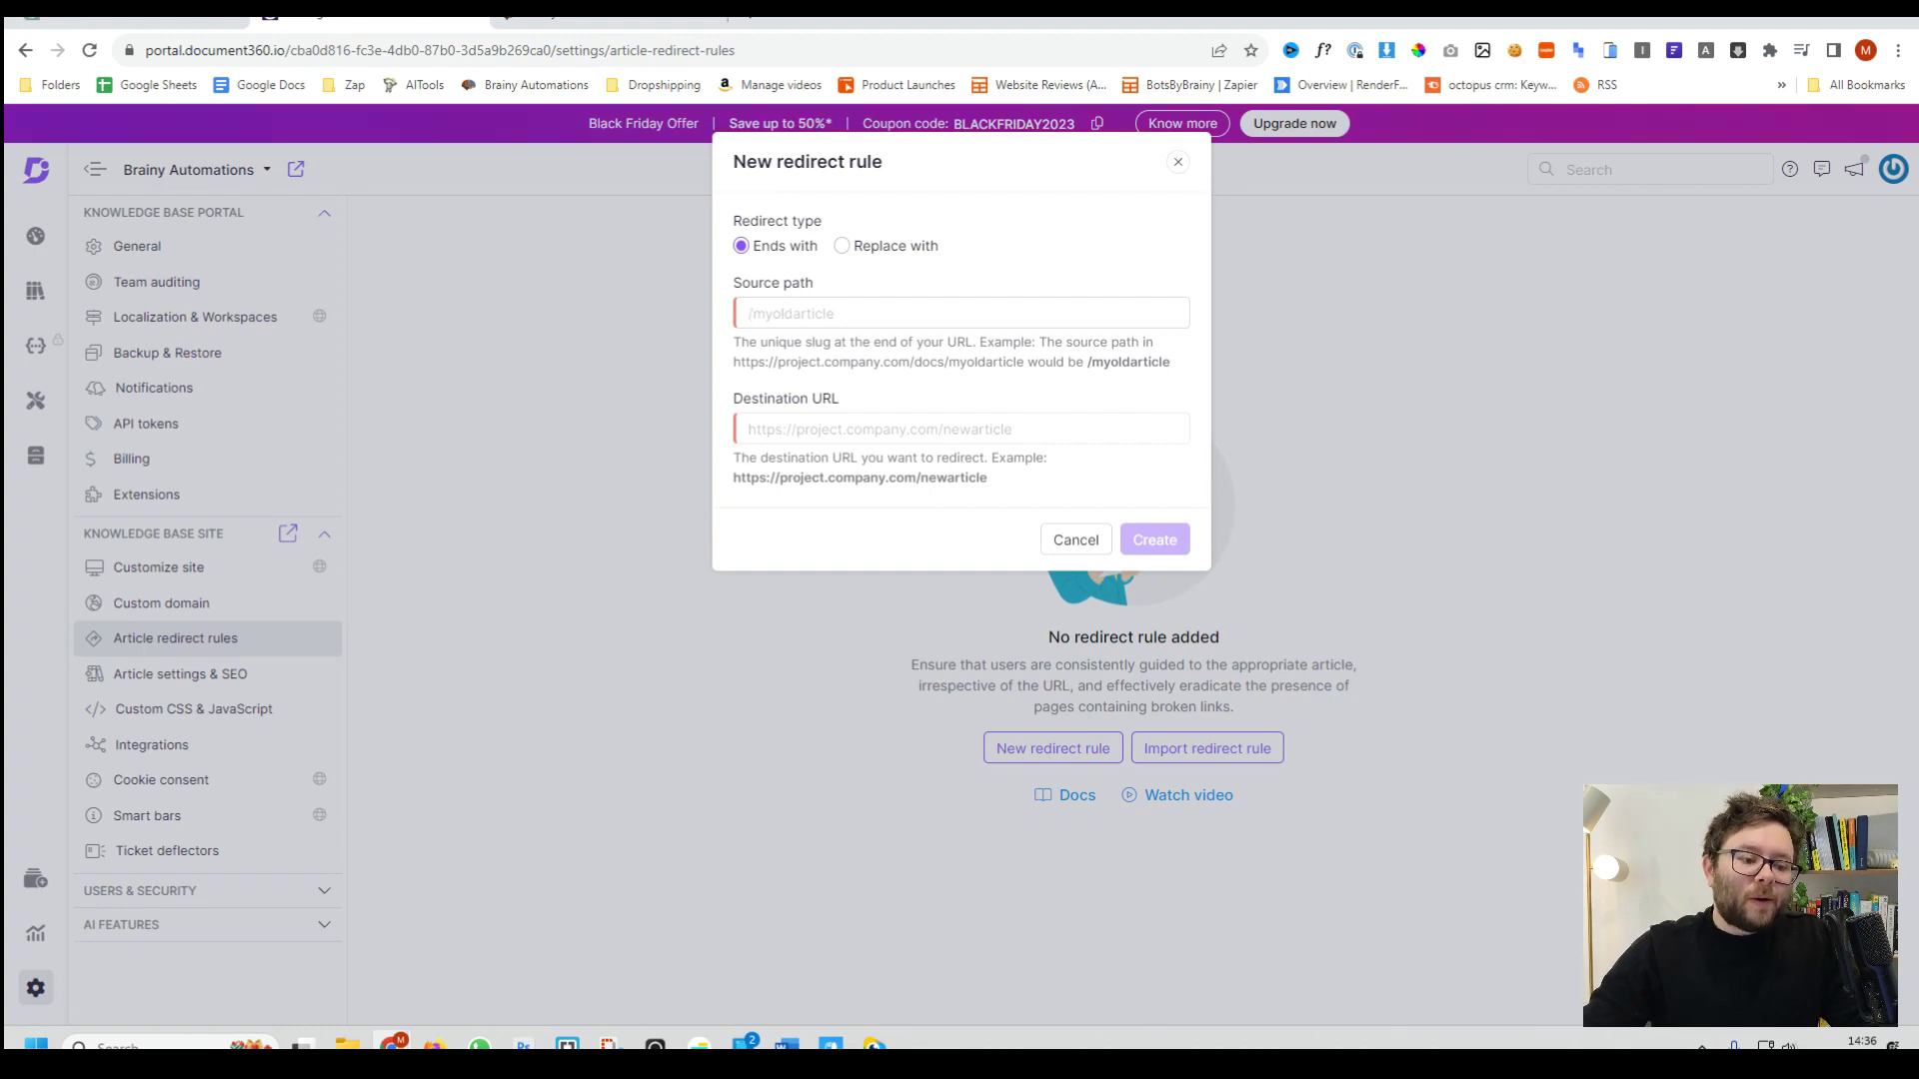
left_click(782, 423)
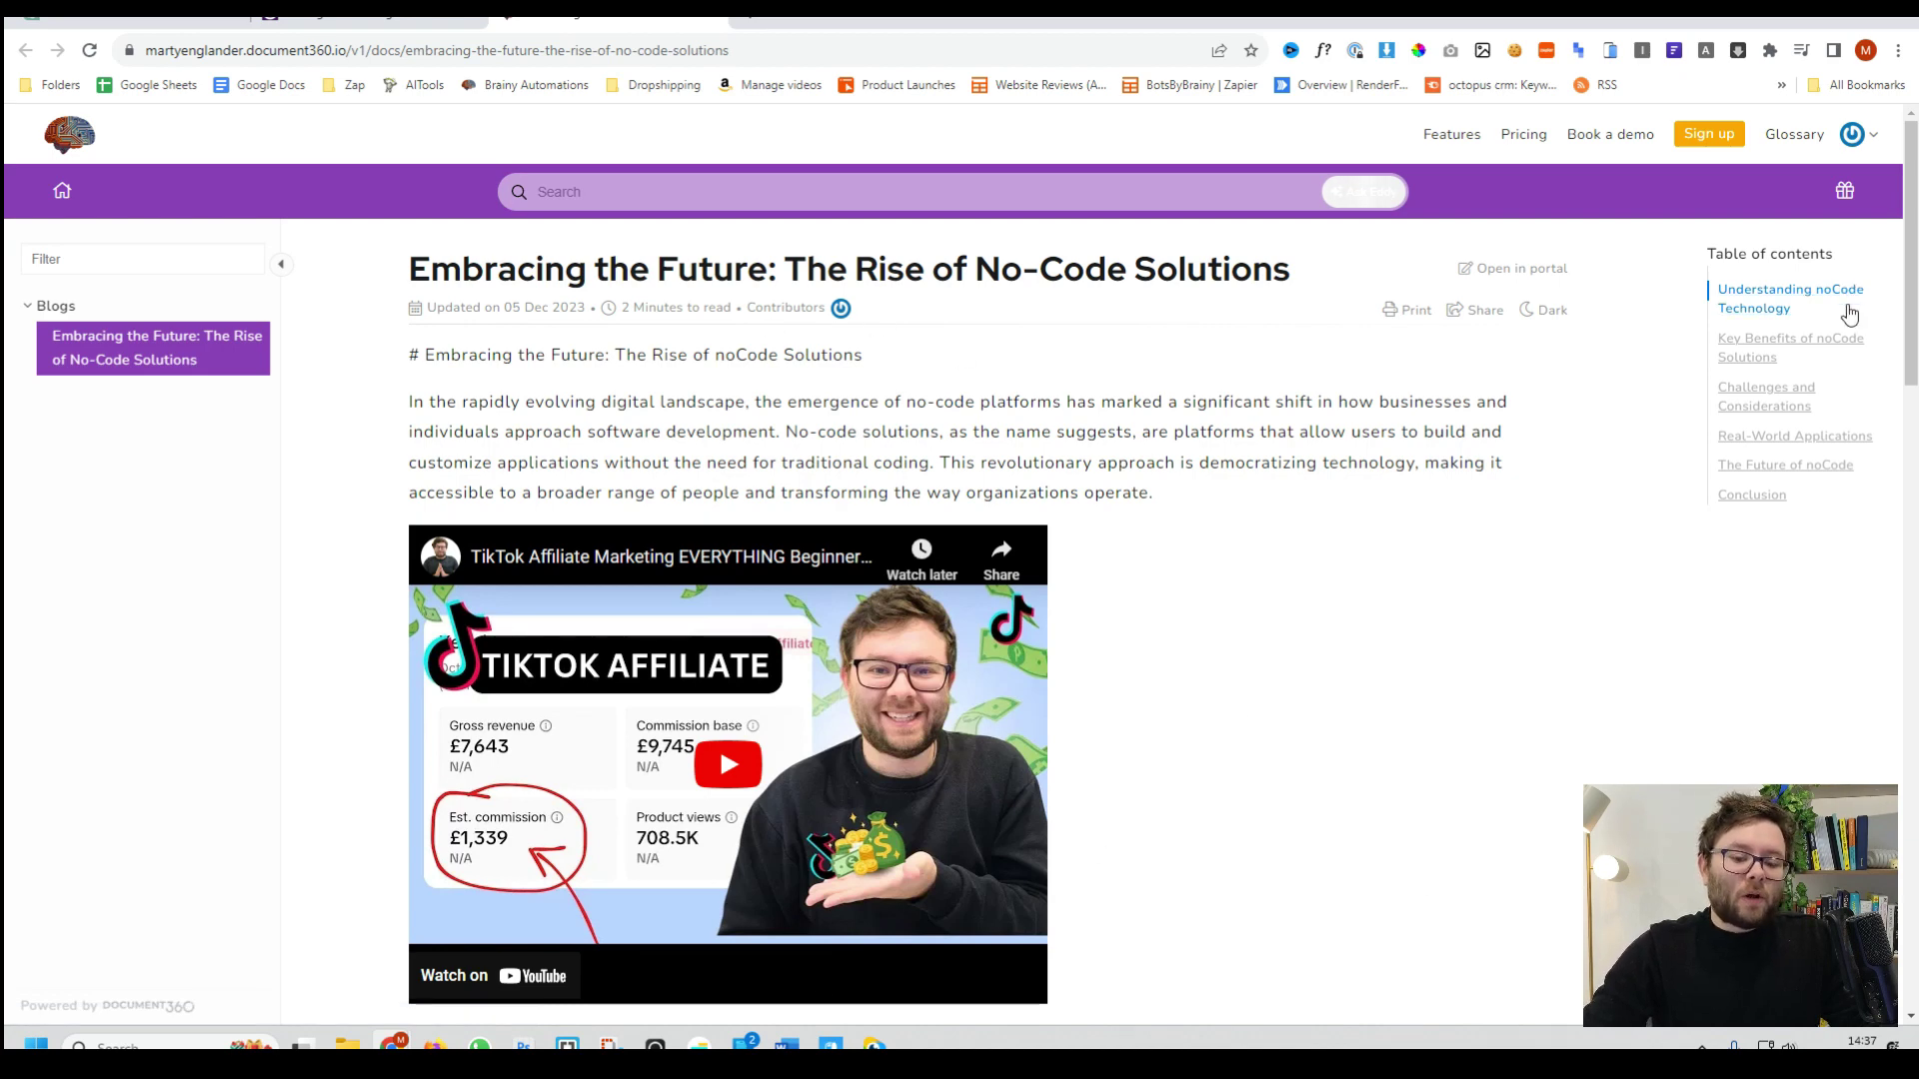
Browse the published No-Code Solutions article's sections and try its print option.
scroll(1649, 455, "down", 5)
scroll(1648, 455, "down", 2)
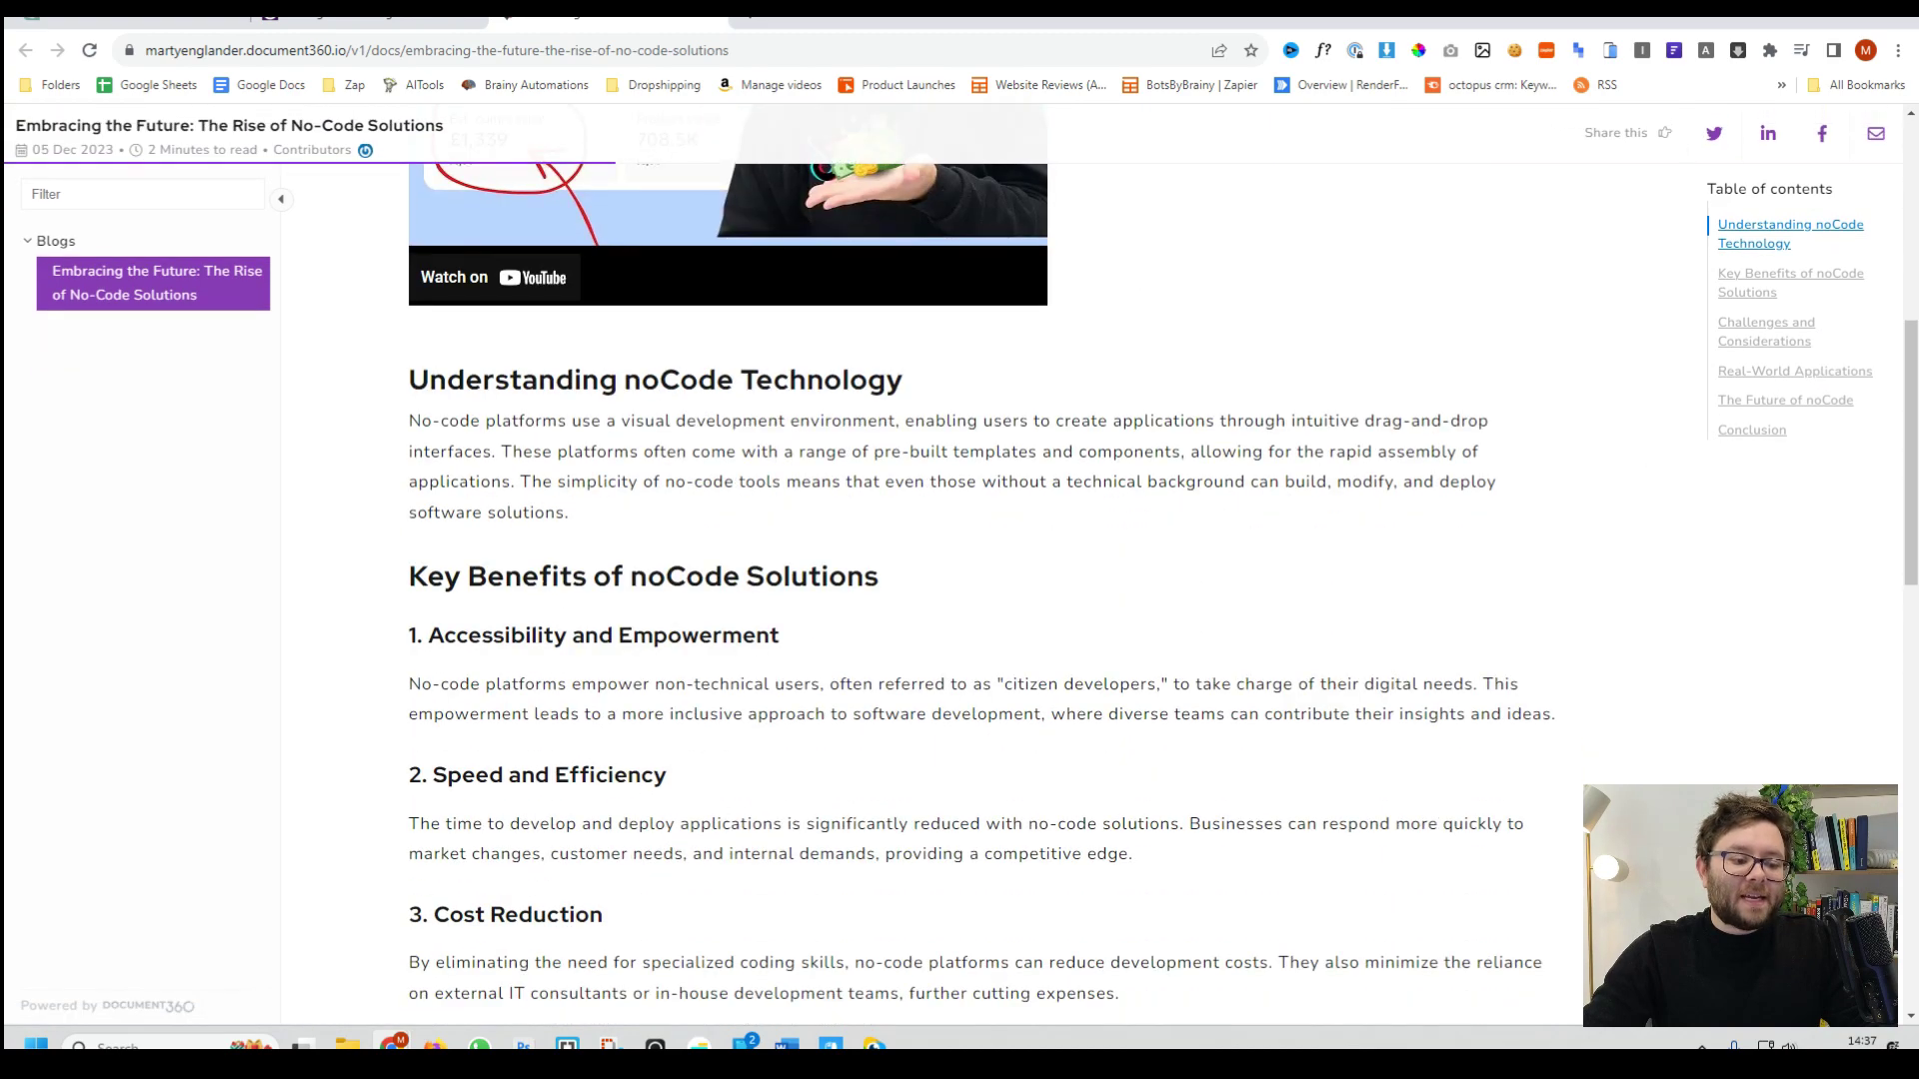
triple_click(529, 575)
scroll(1768, 346, "down", 1)
left_click(1766, 339)
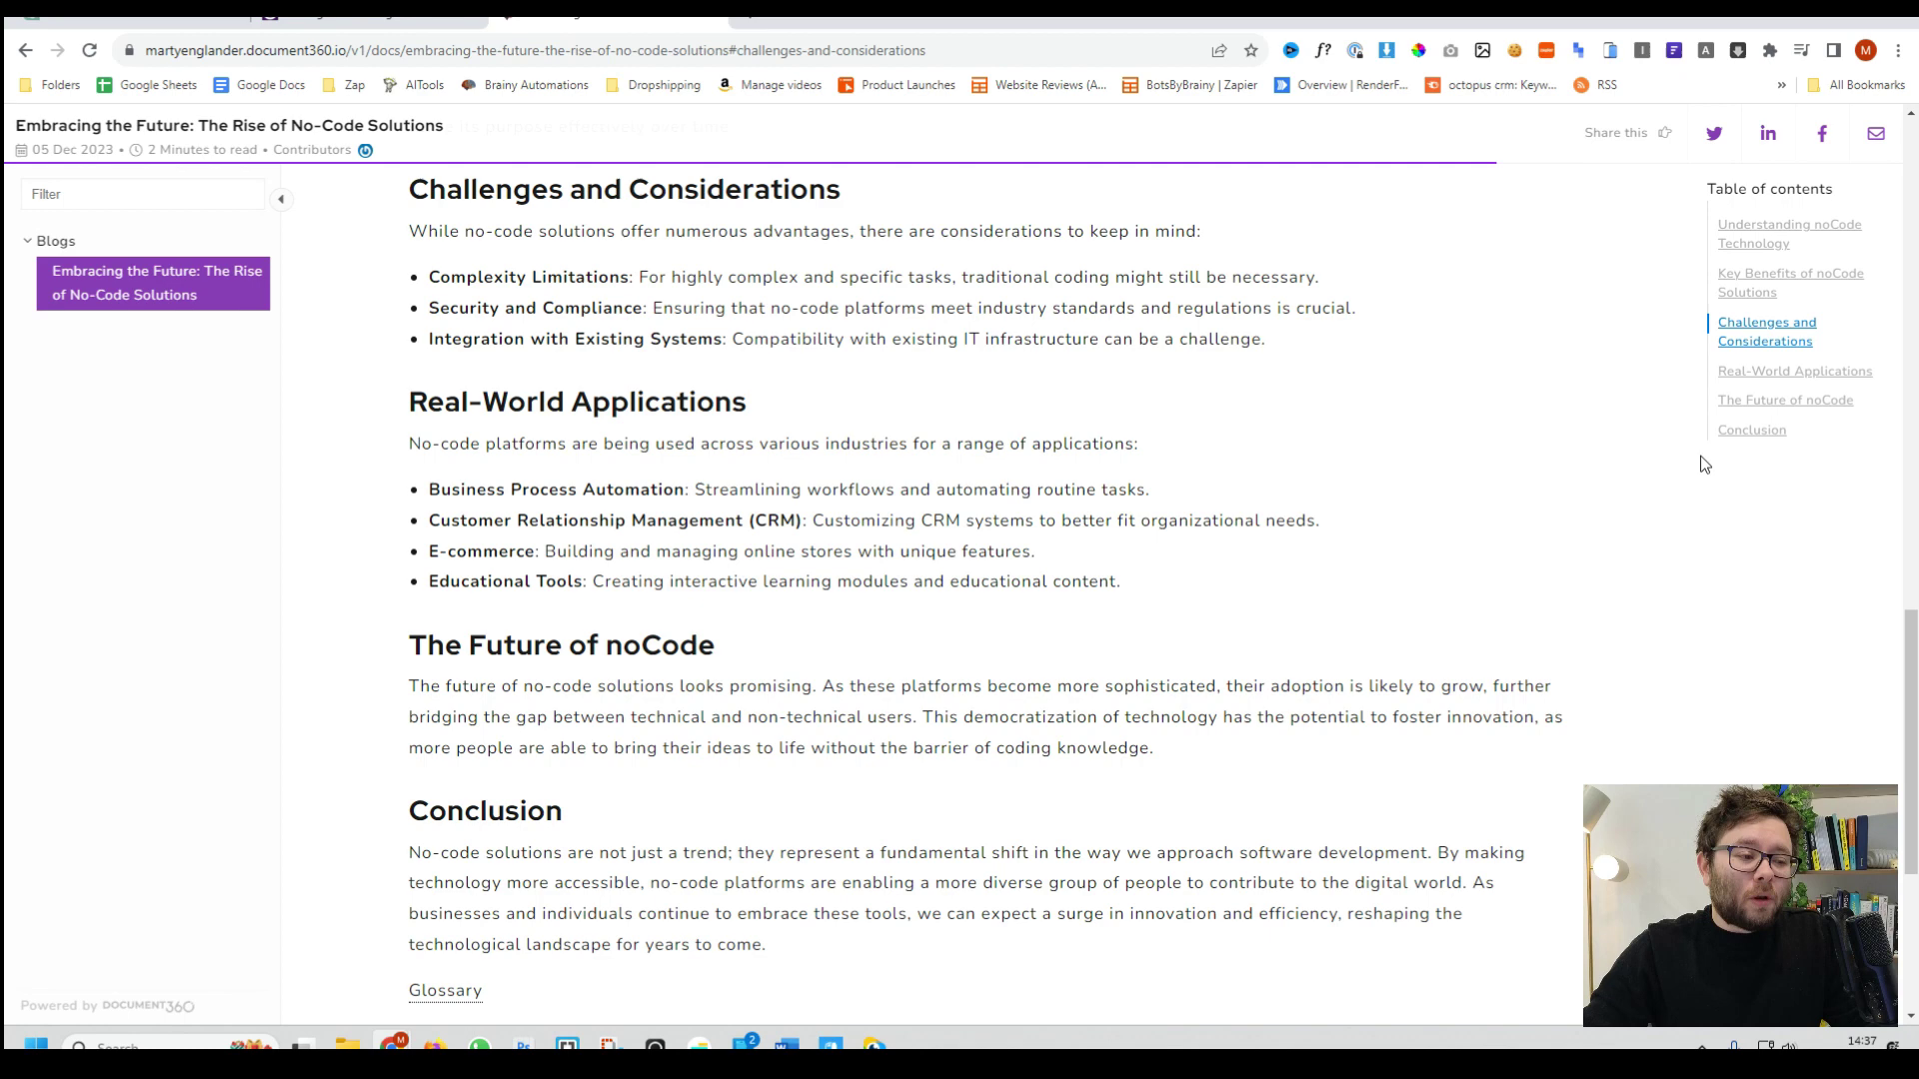
key("ctrl+shift+Tab")
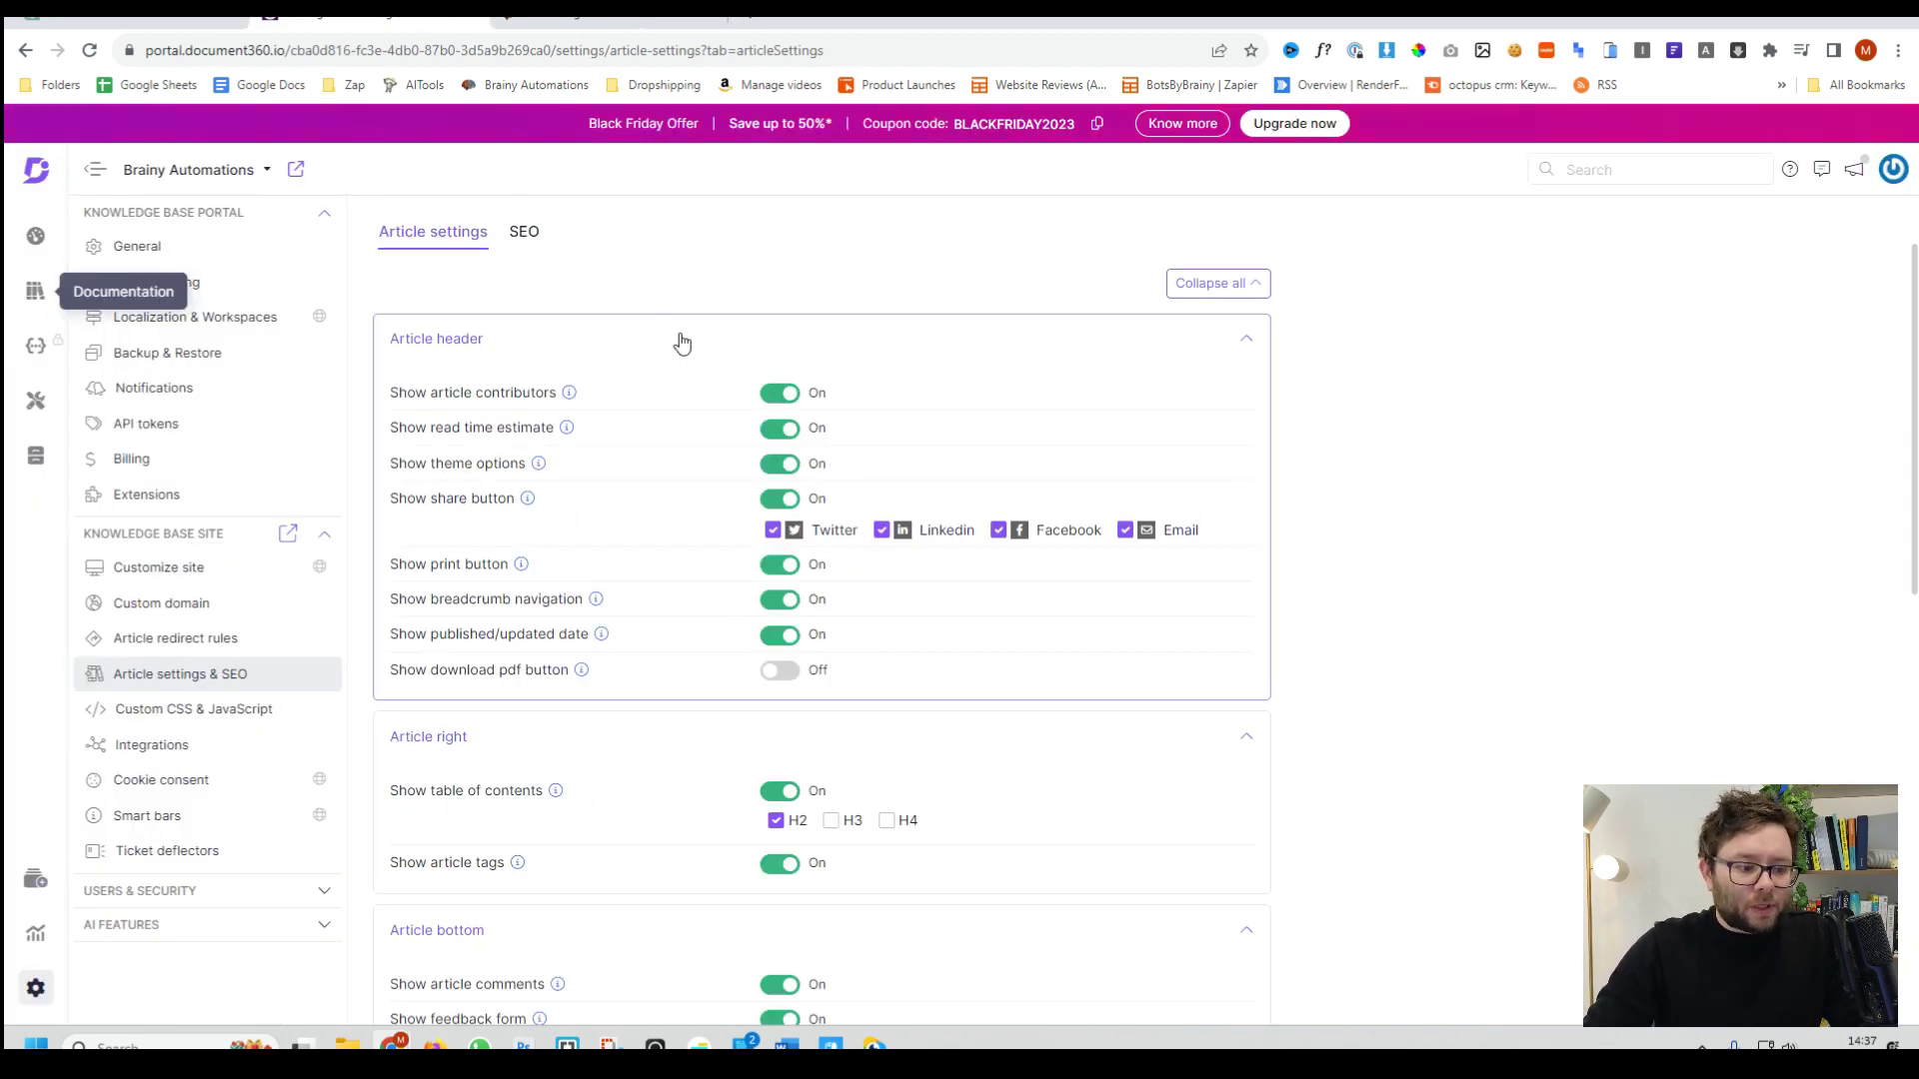
key("ctrl+Tab")
left_click(1404, 322)
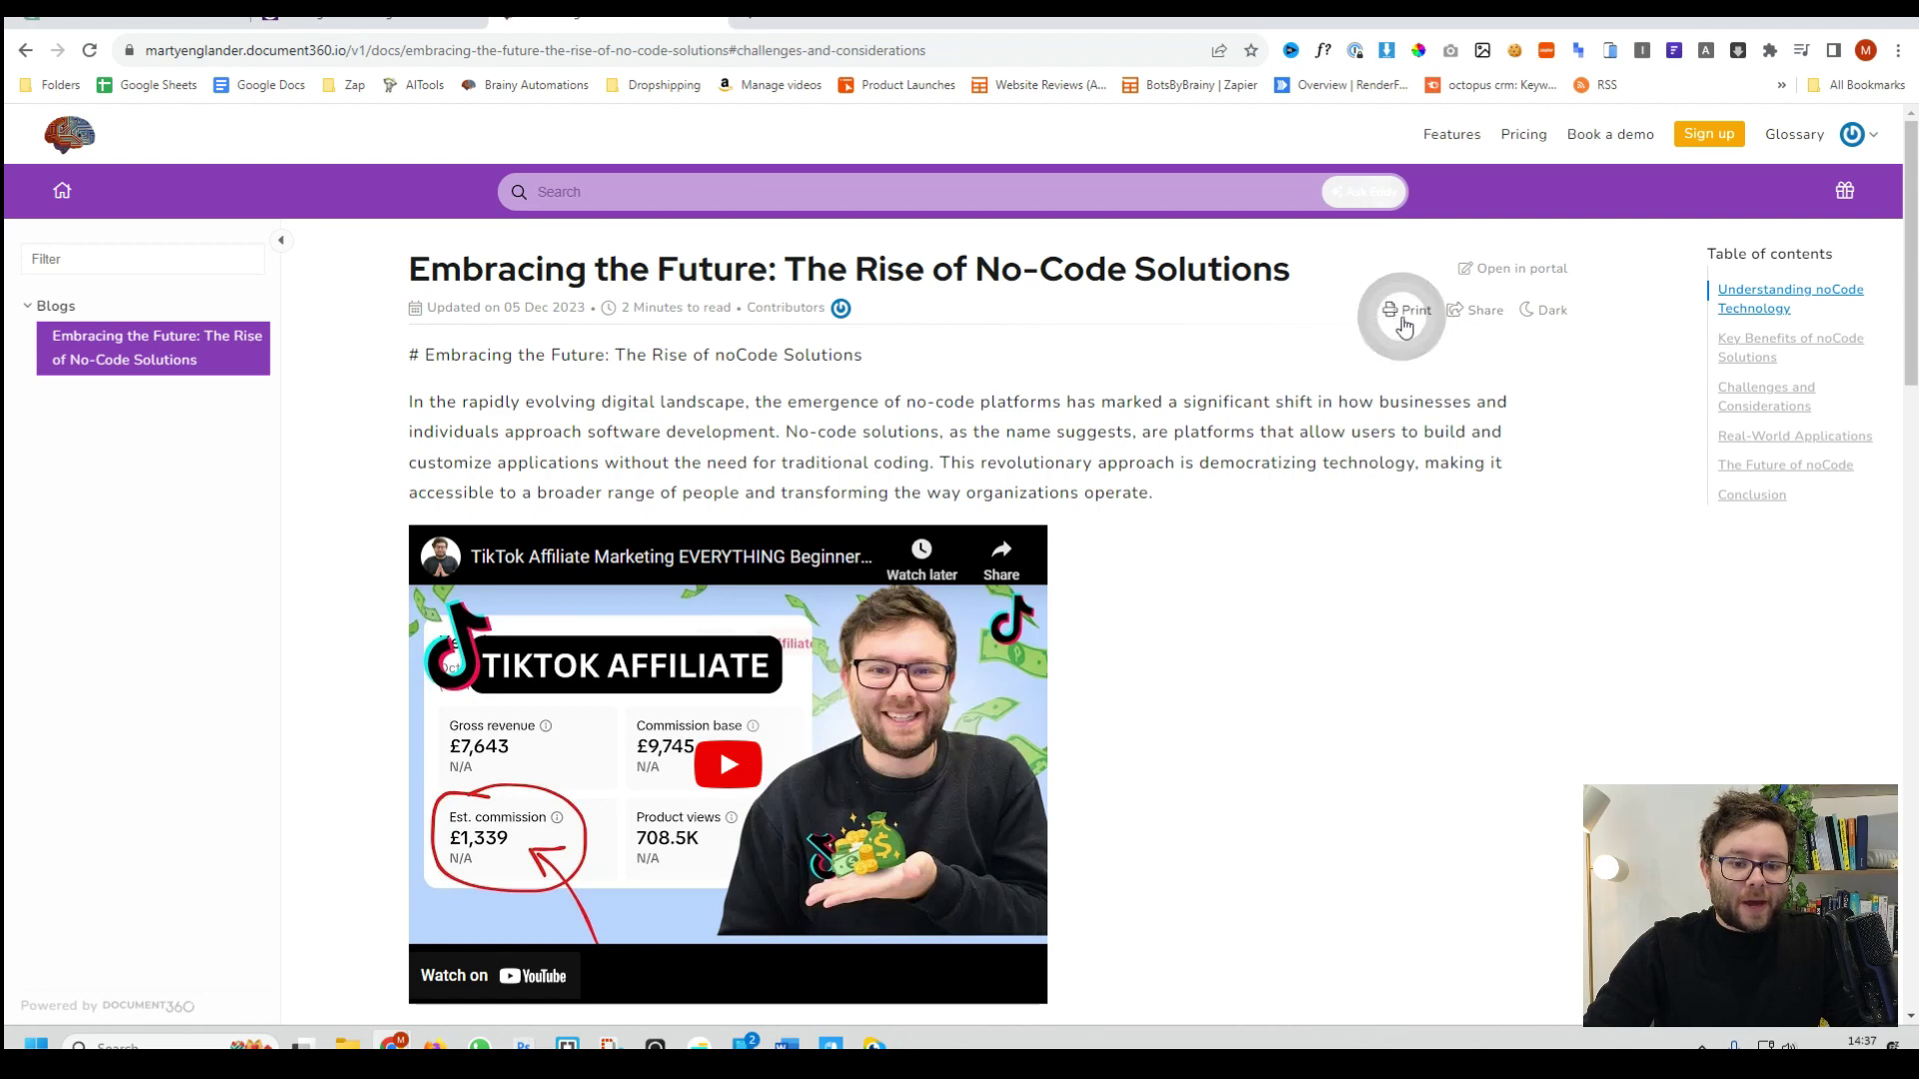
Switch off Show share button and Show print button, then reload the article to check.
key("ctrl+shift+Tab")
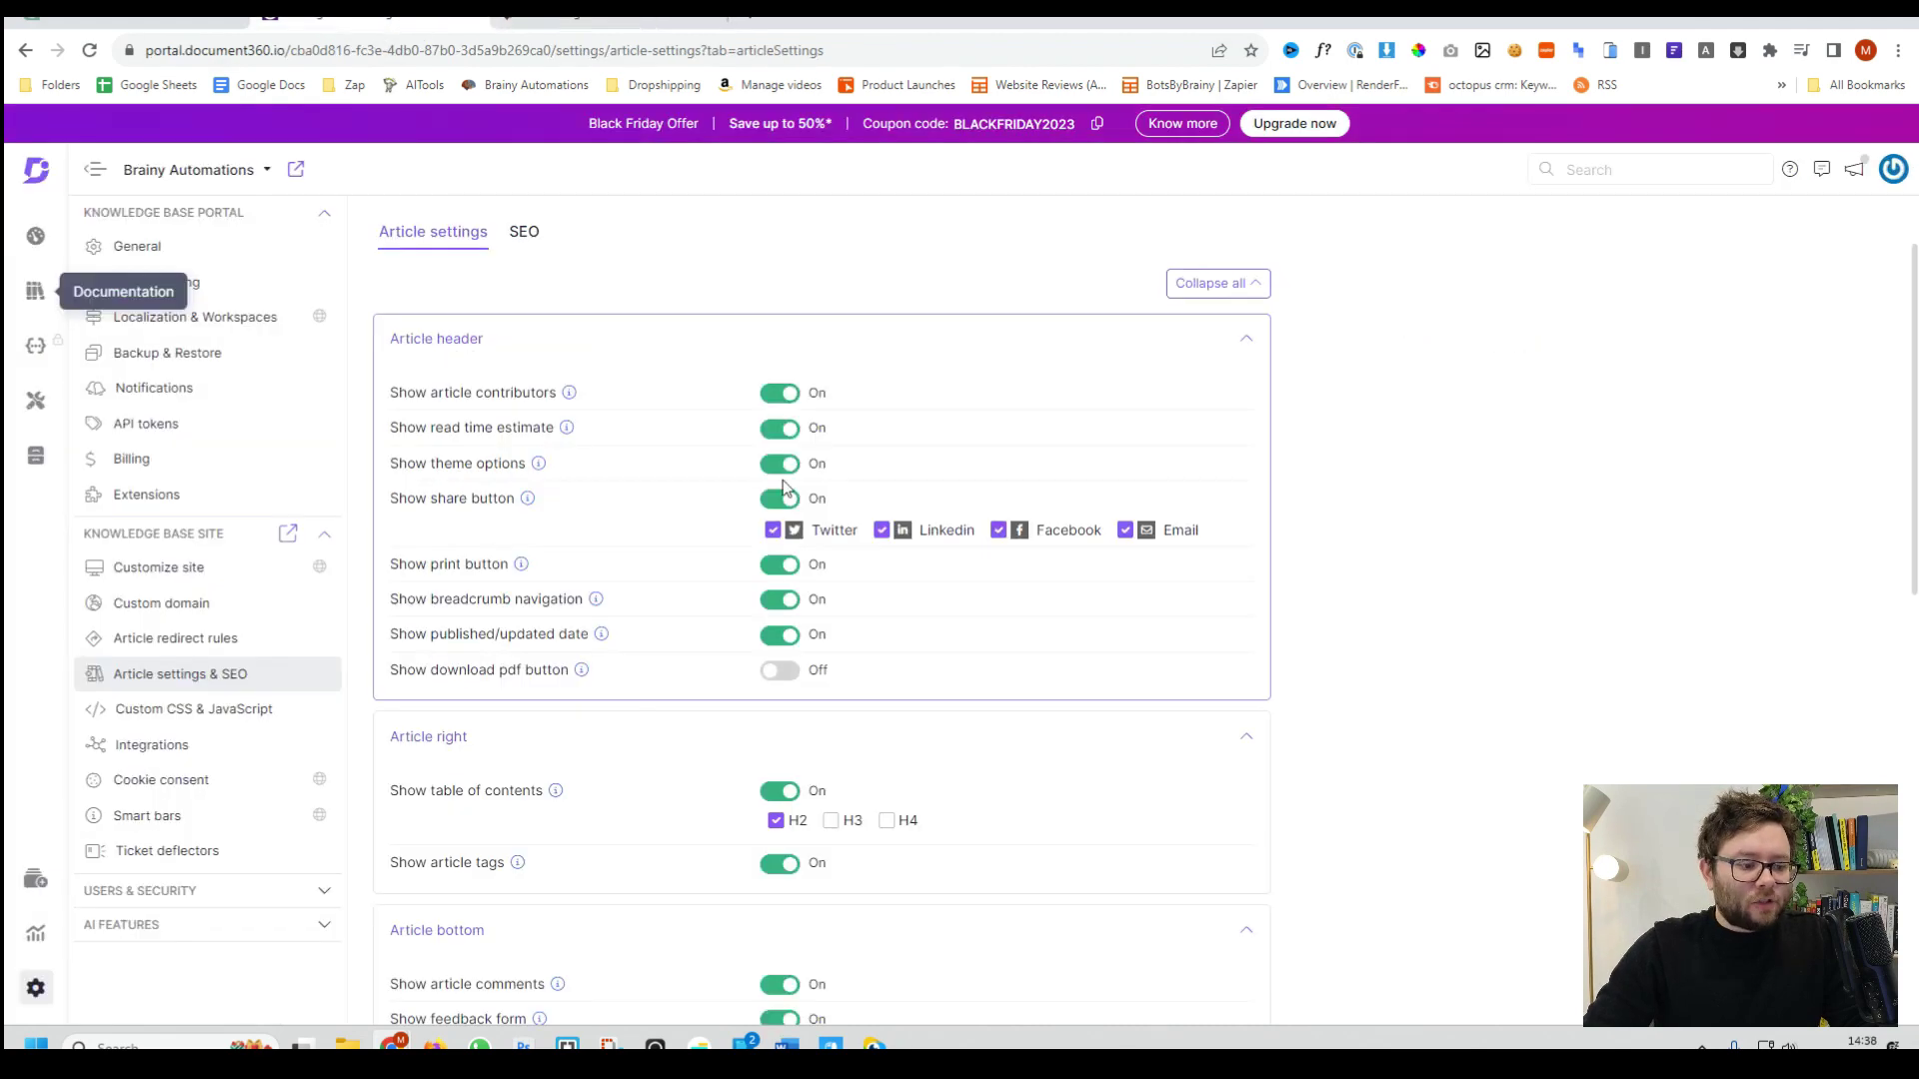
left_click(785, 497)
left_click(779, 578)
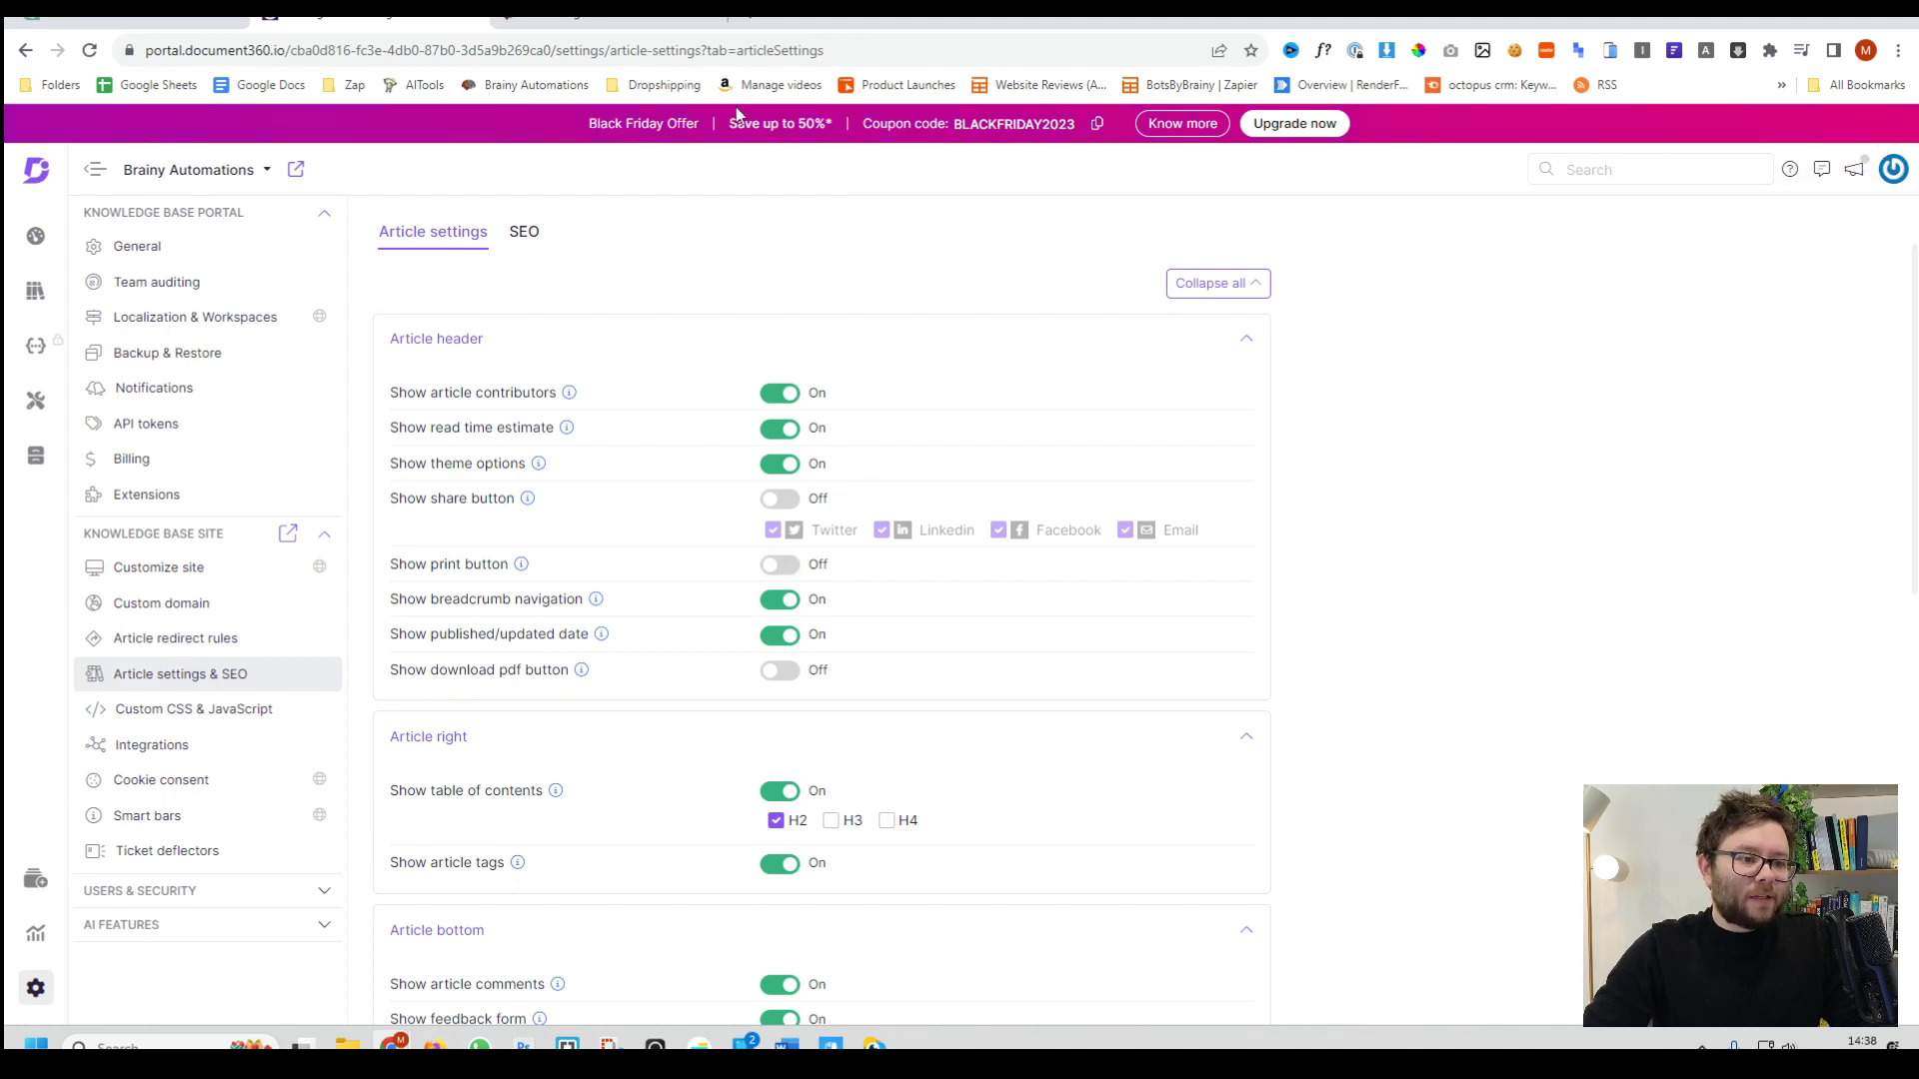
left_click(612, 27)
left_click(90, 52)
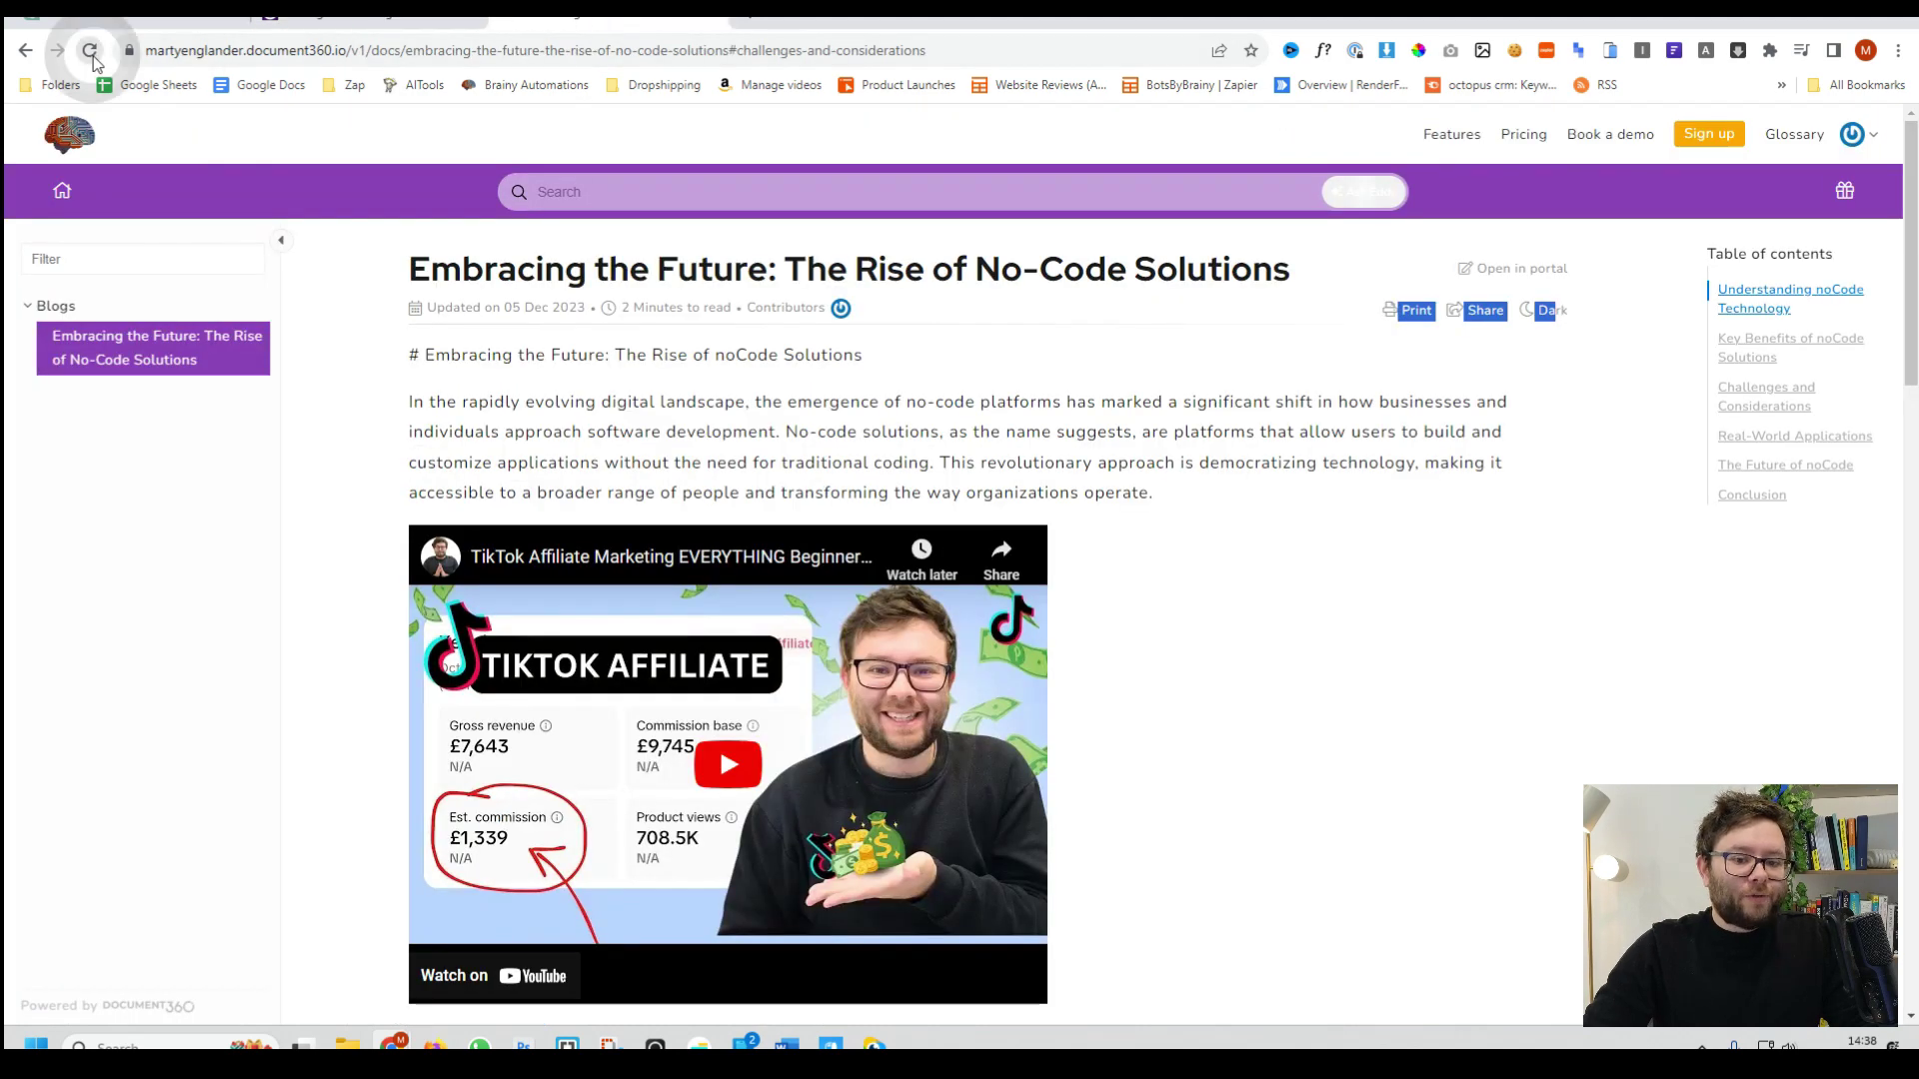
key("ctrl+1")
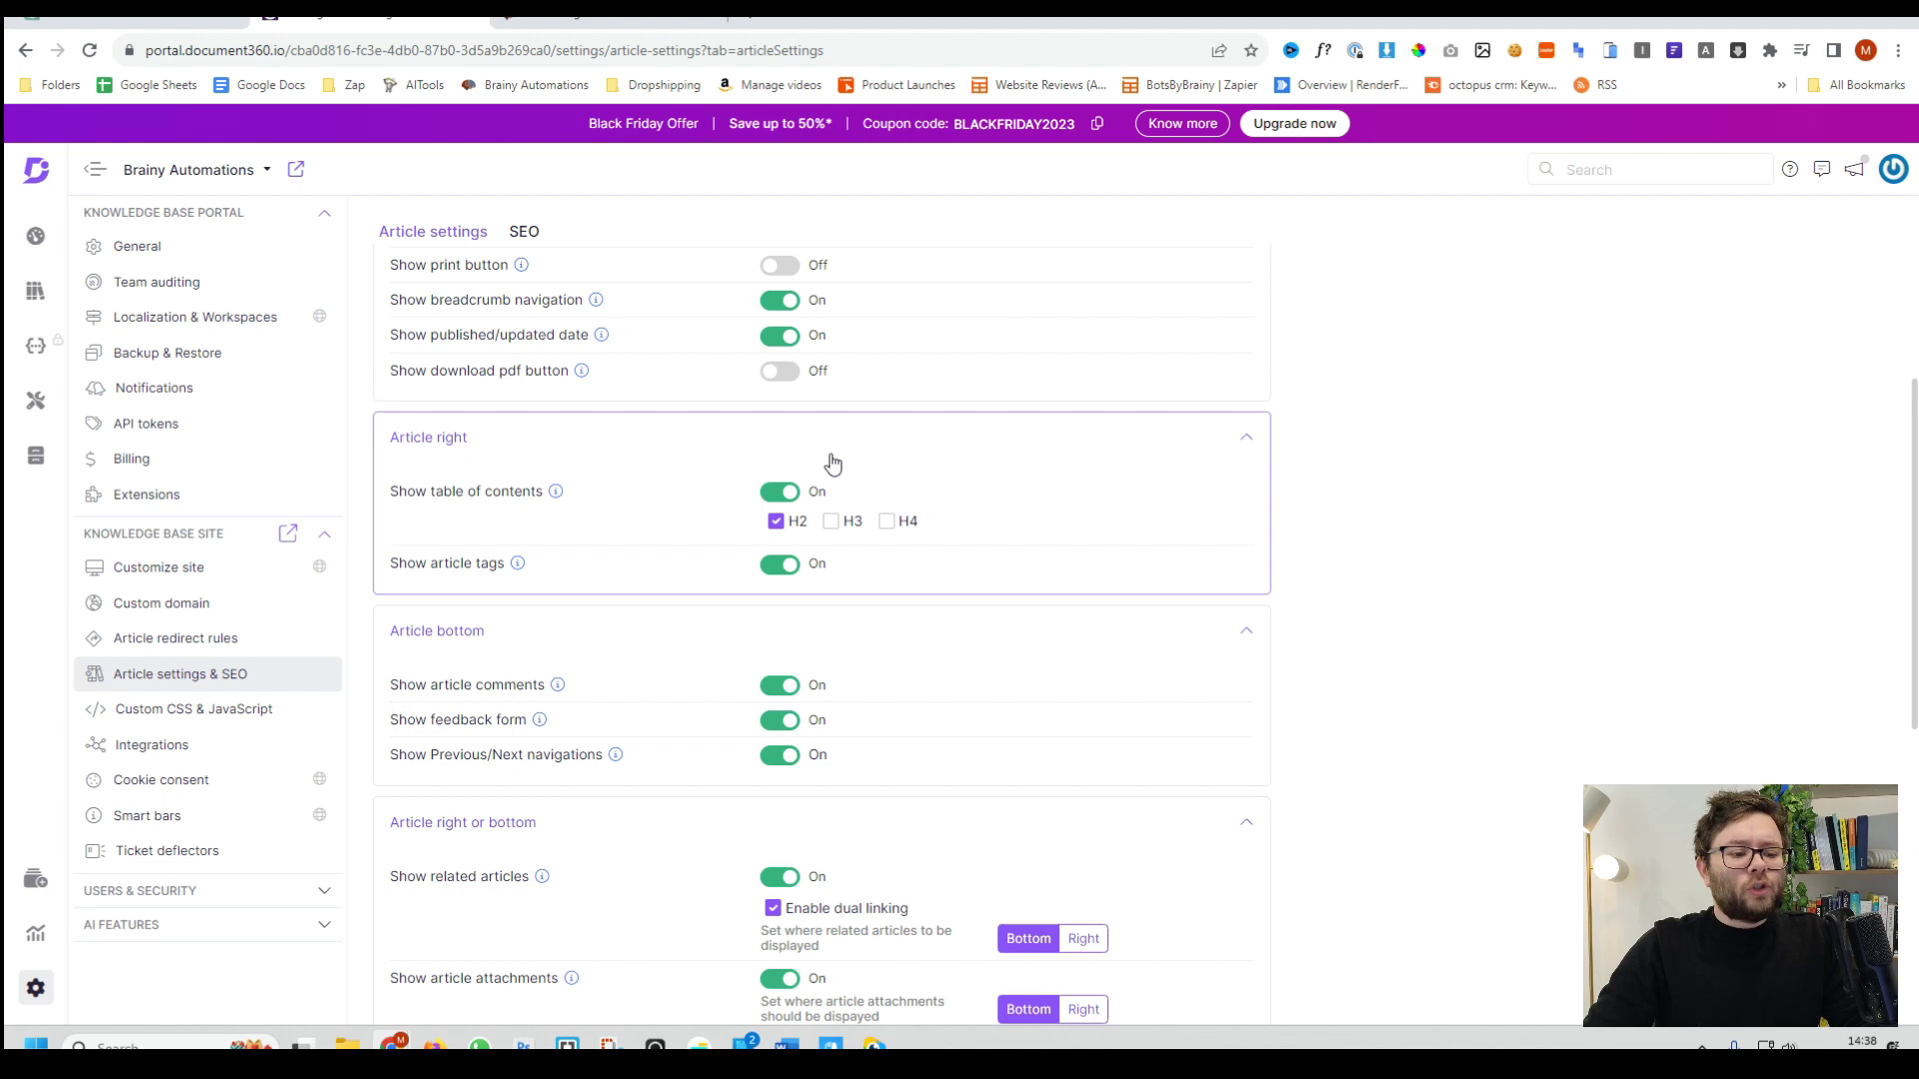
Turn off Show related articles and Show what's new feature, then check the live article.
left_click(779, 492)
scroll(805, 396, "down", 5)
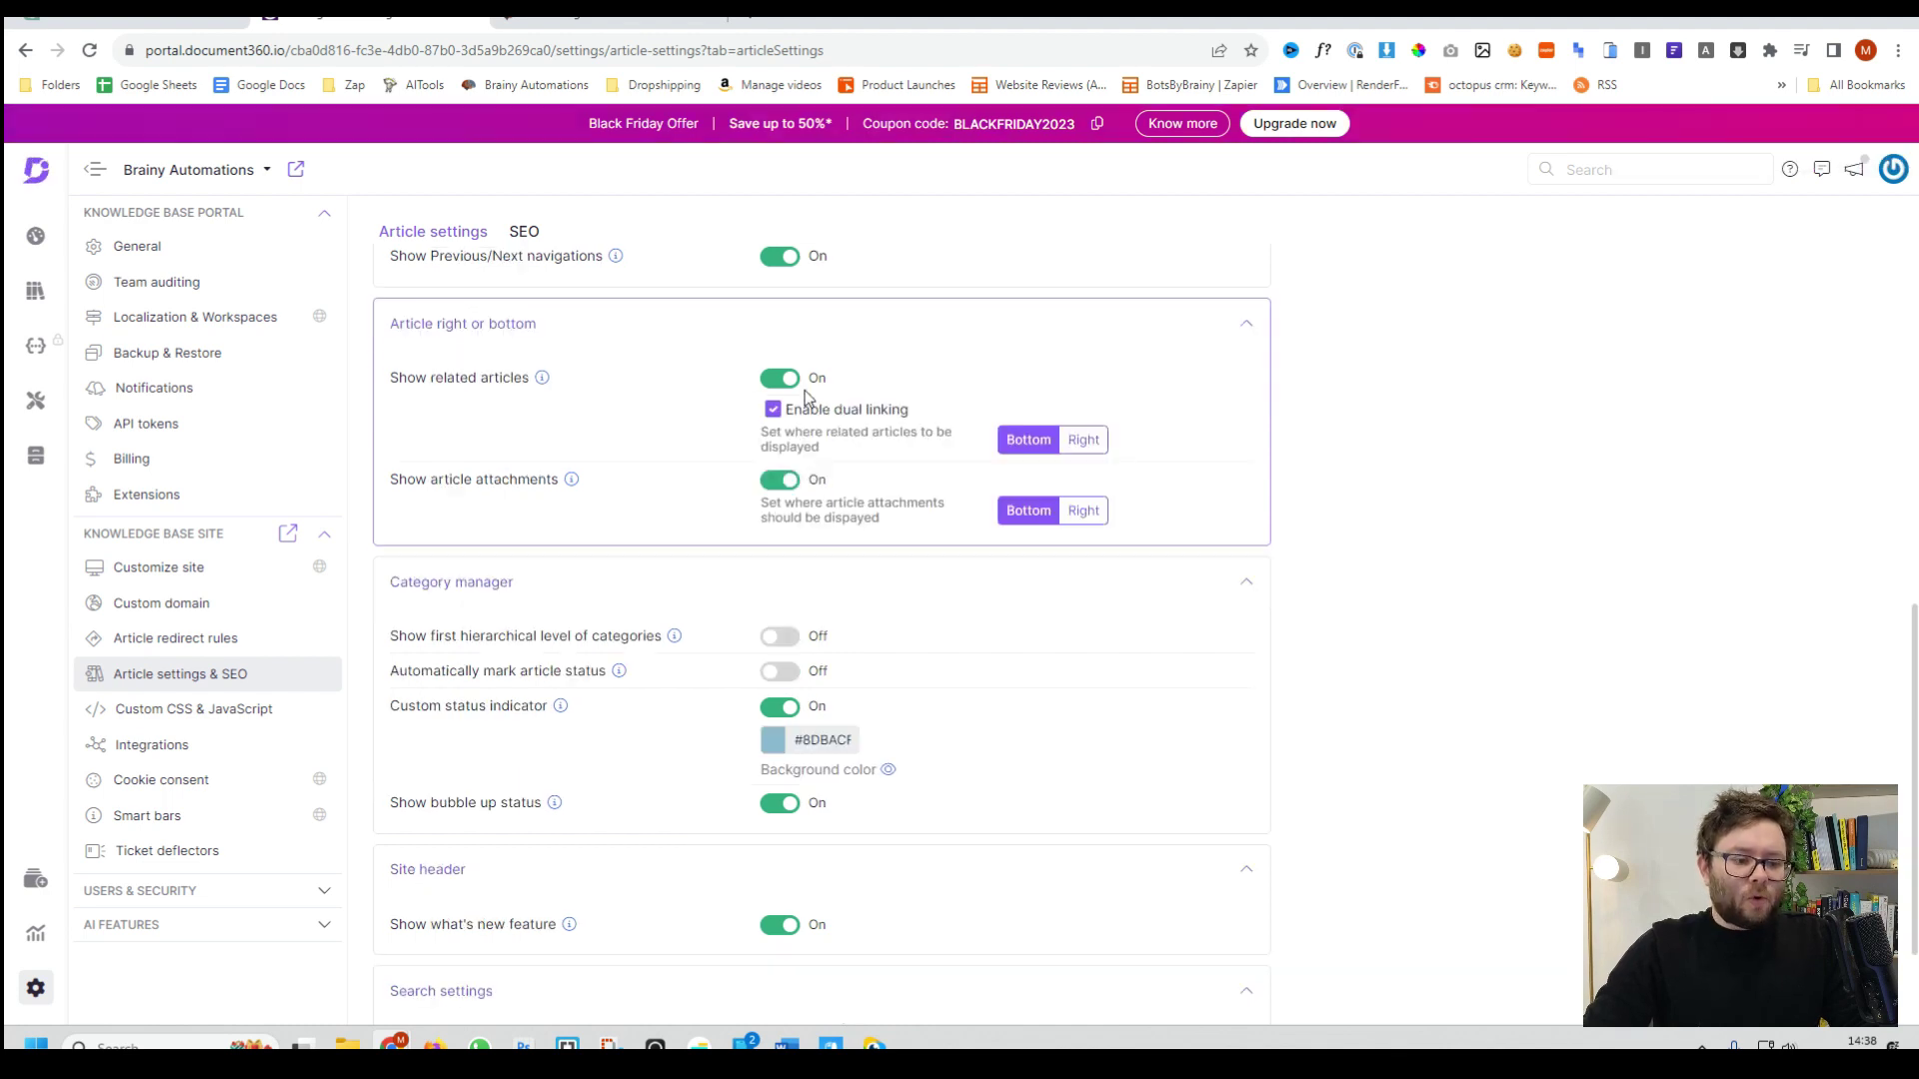
left_click(775, 379)
scroll(789, 782, "down", 1)
left_click(788, 773)
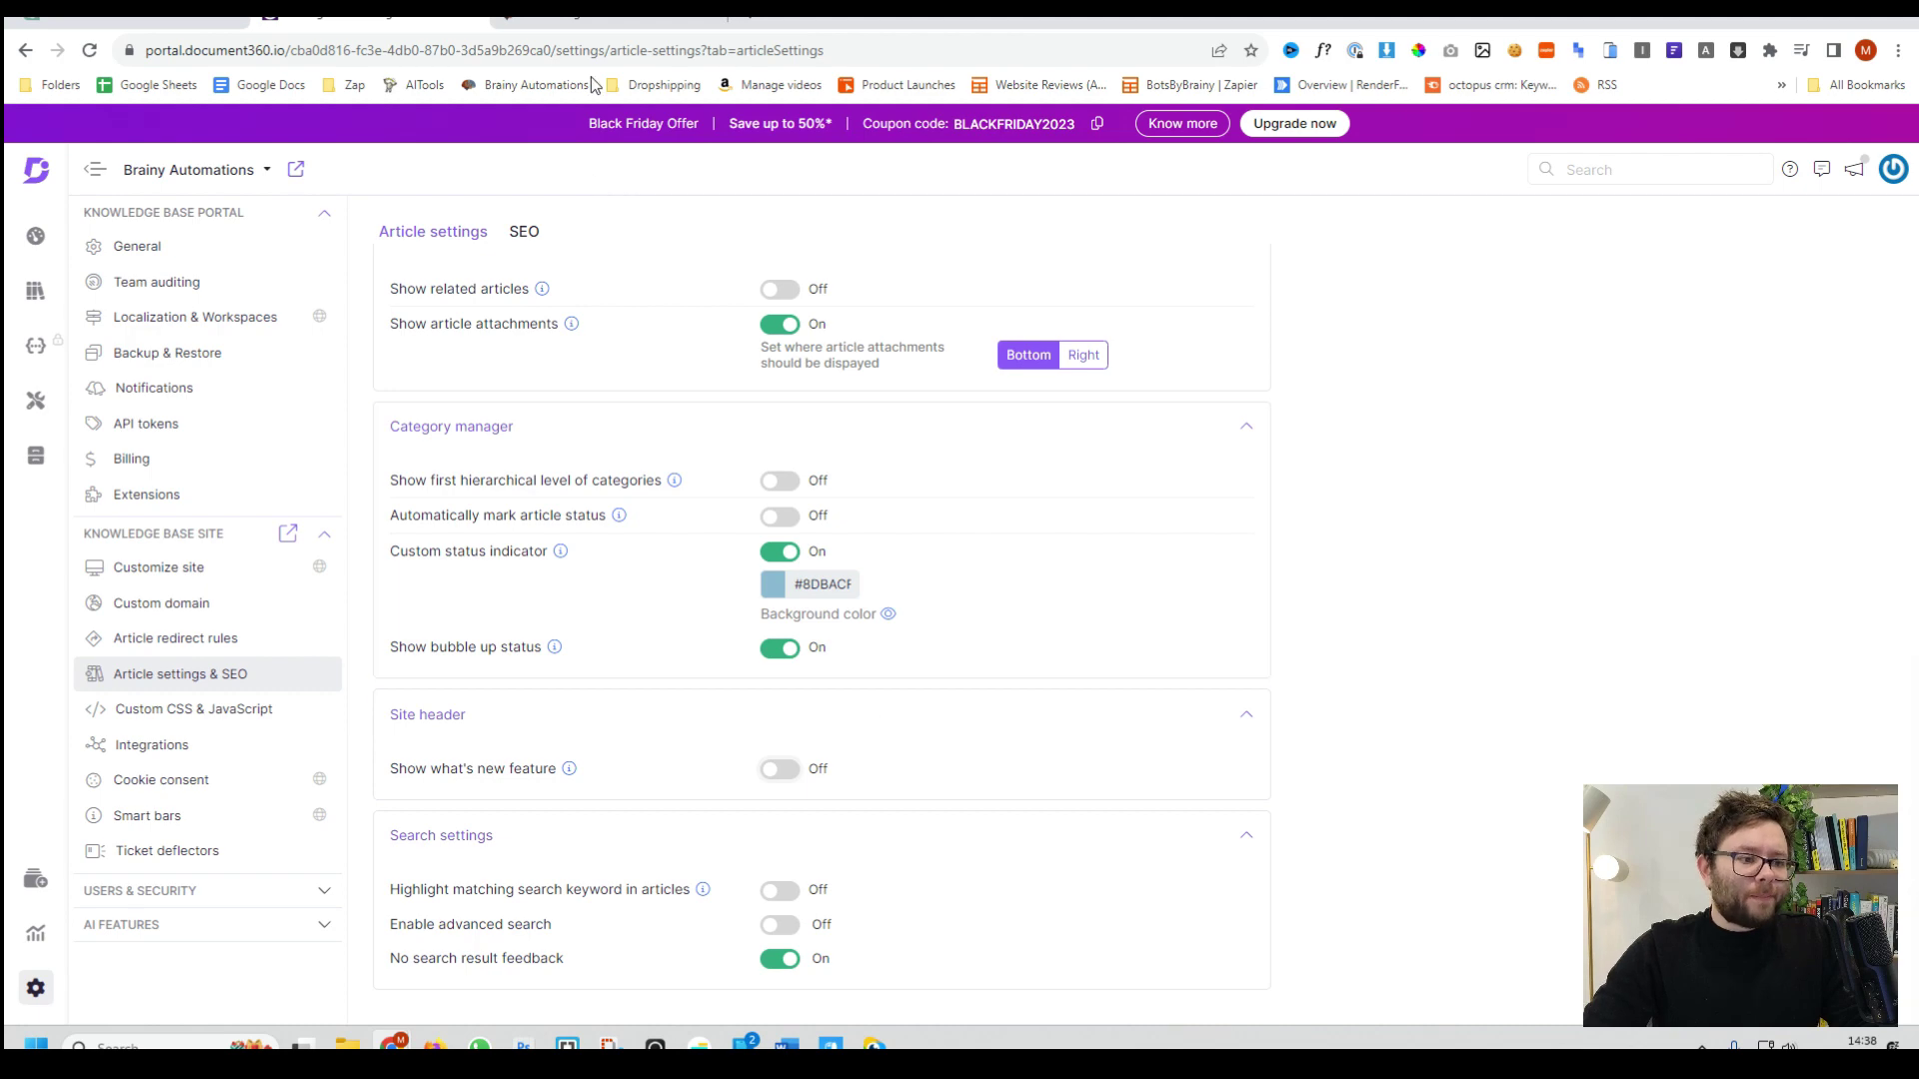
left_click(610, 10)
scroll(1487, 359, "down", 15)
scroll(1457, 848, "up", 4)
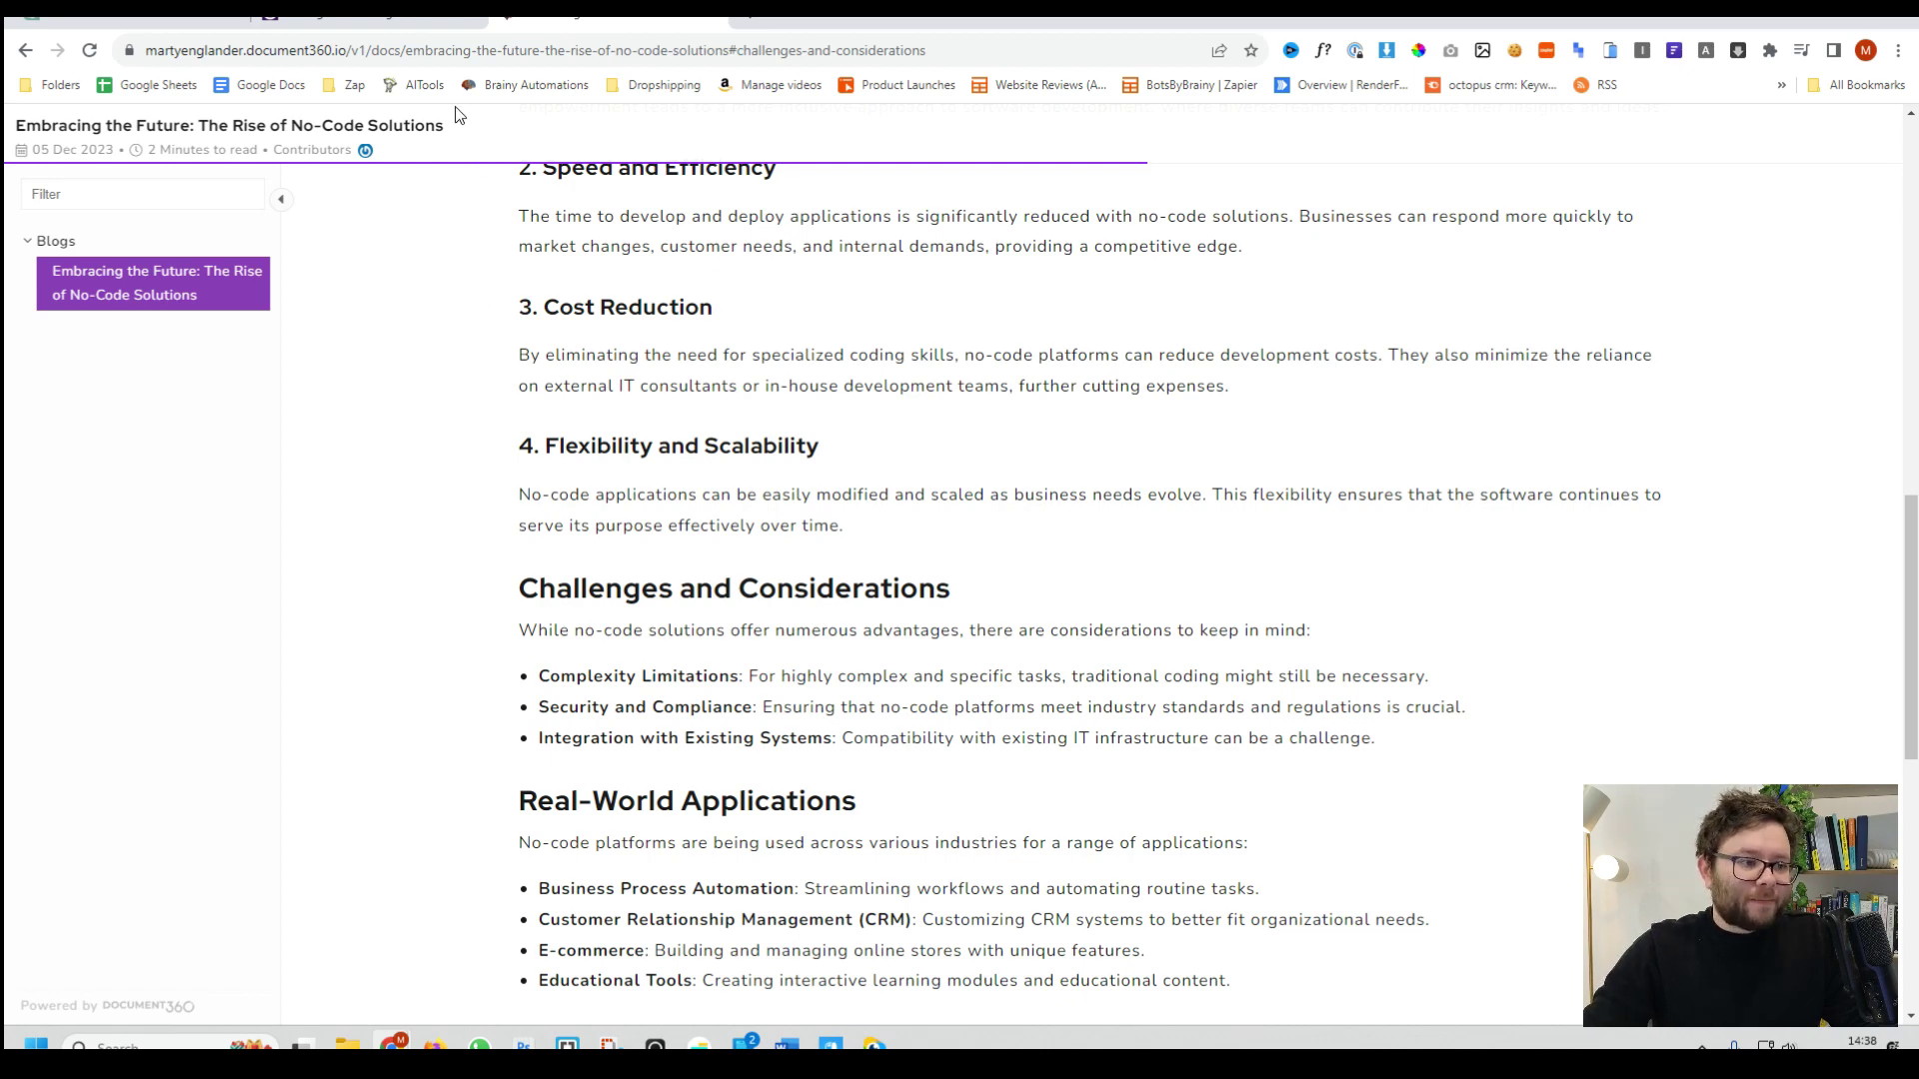
left_click(369, 10)
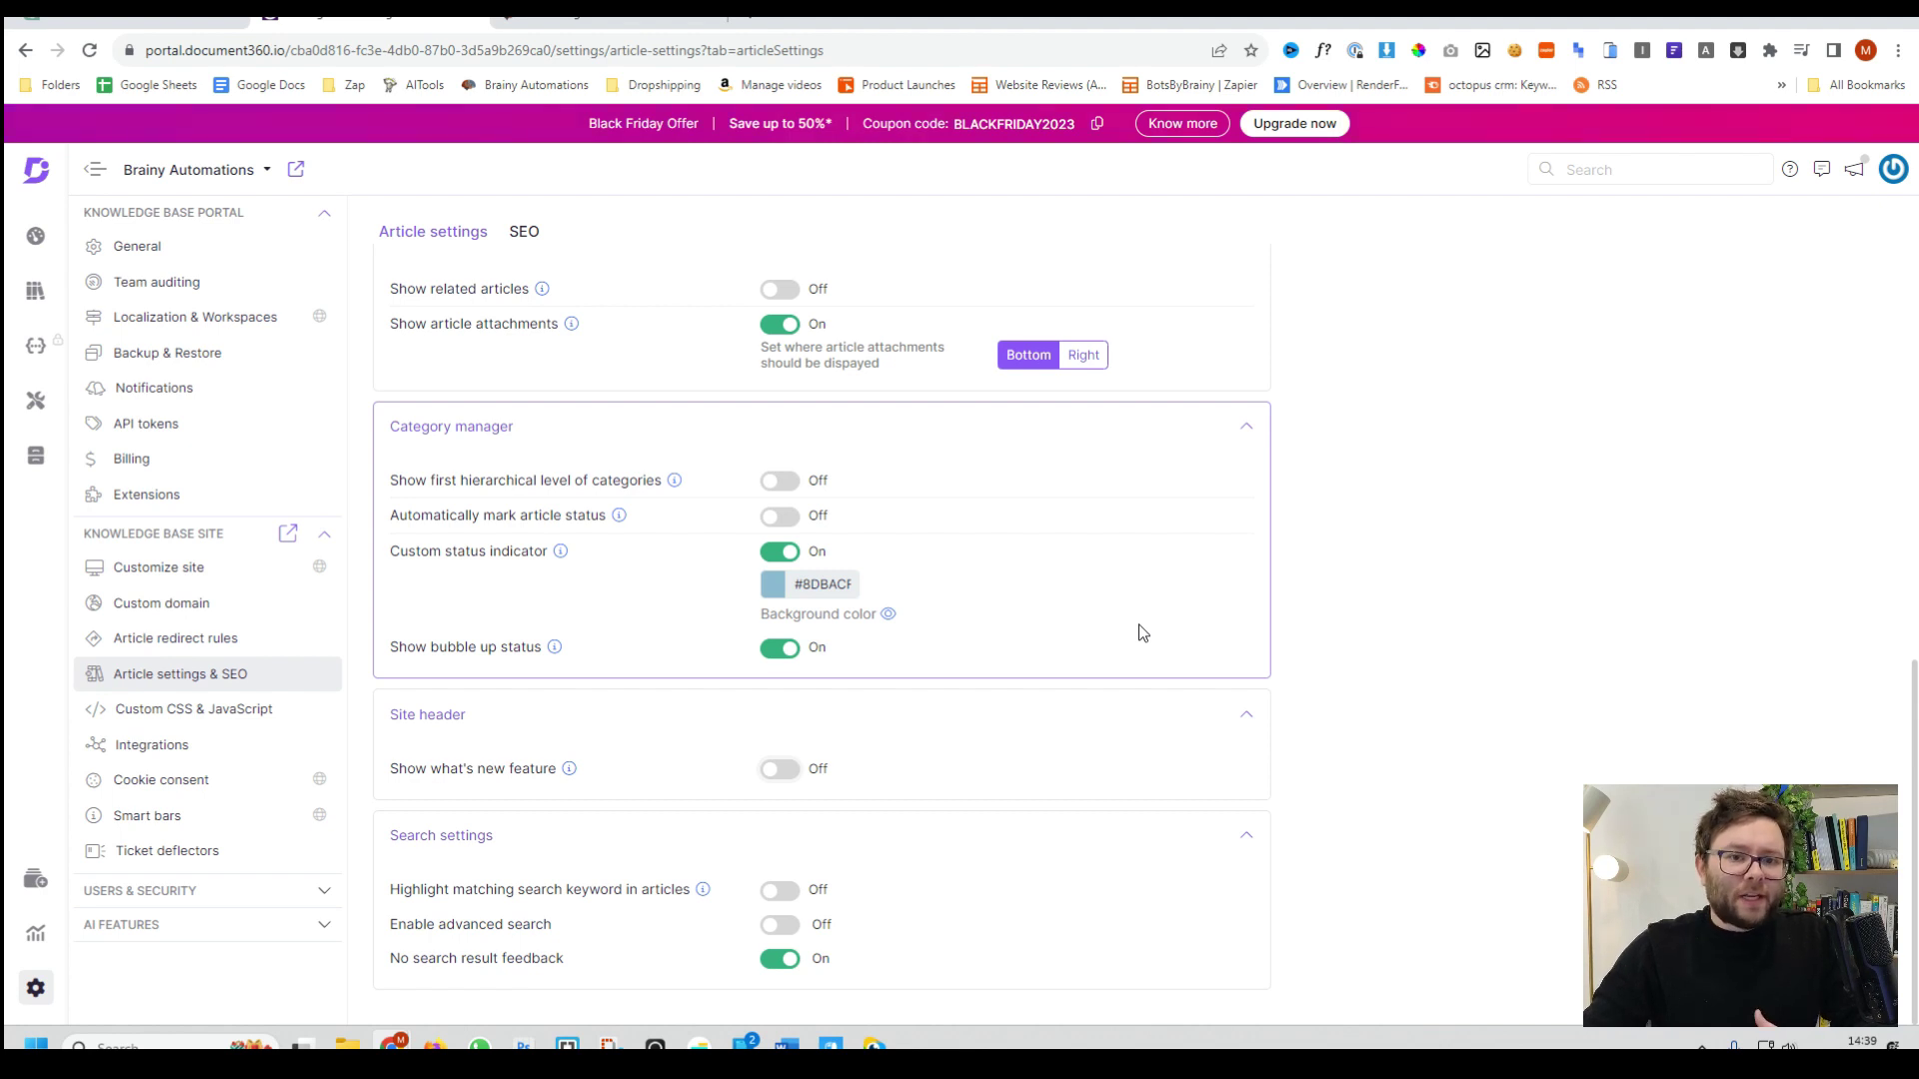
Insert the Change call outs styles snippet into the custom CSS, then go to Analytics.
left_click(179, 715)
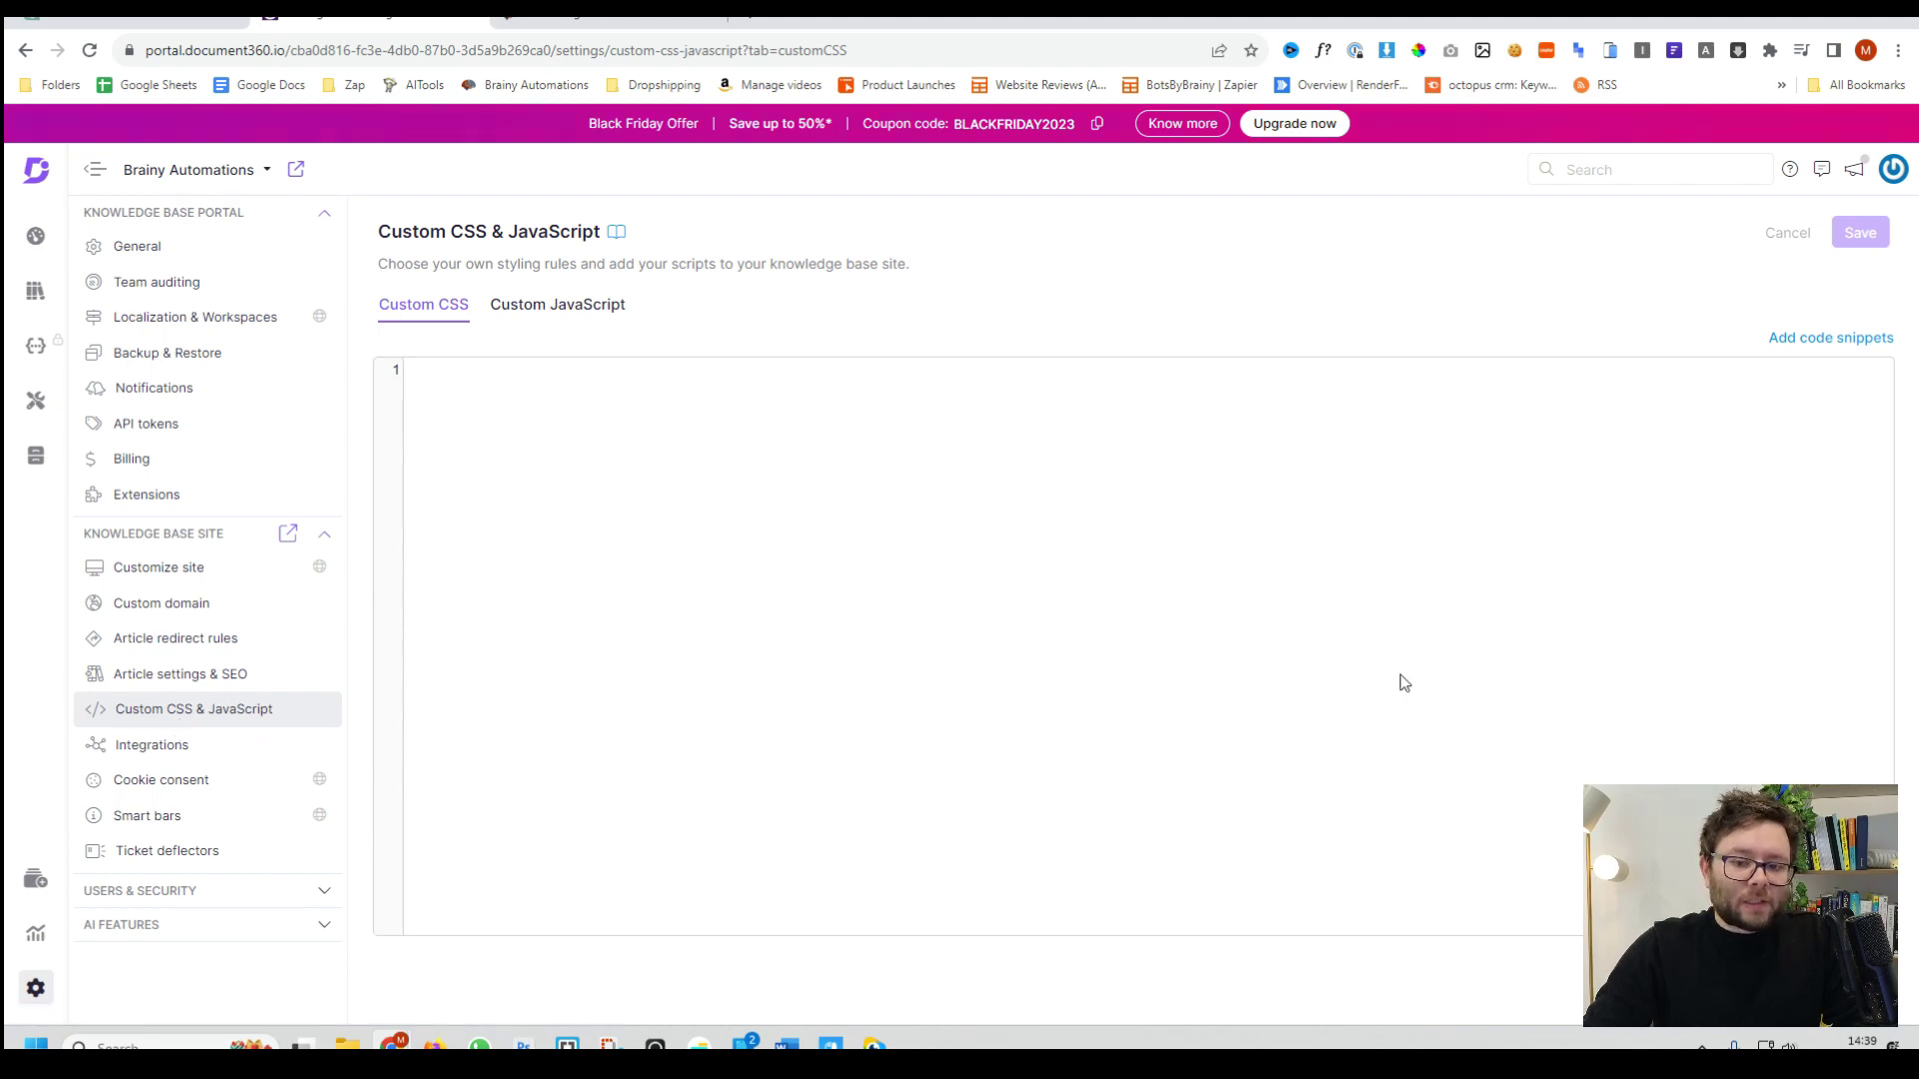
left_click(1830, 337)
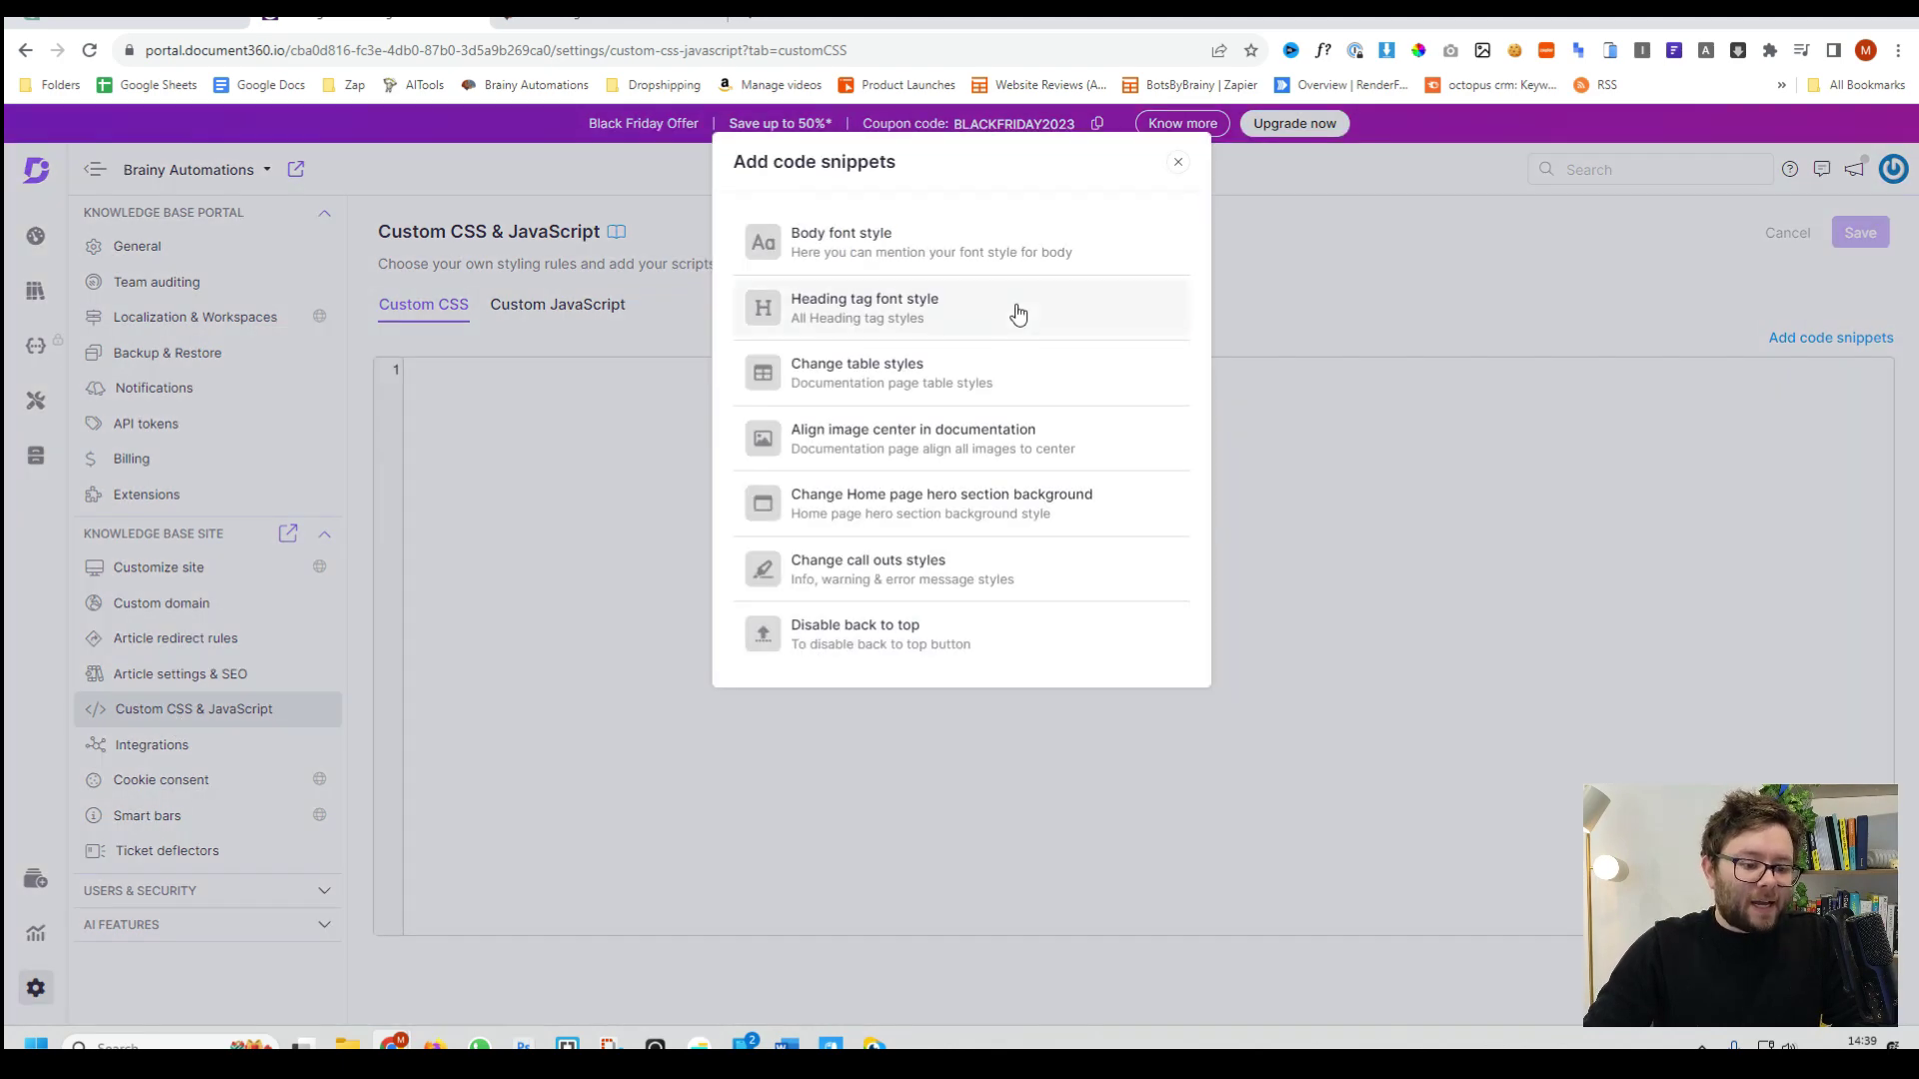
left_click(823, 570)
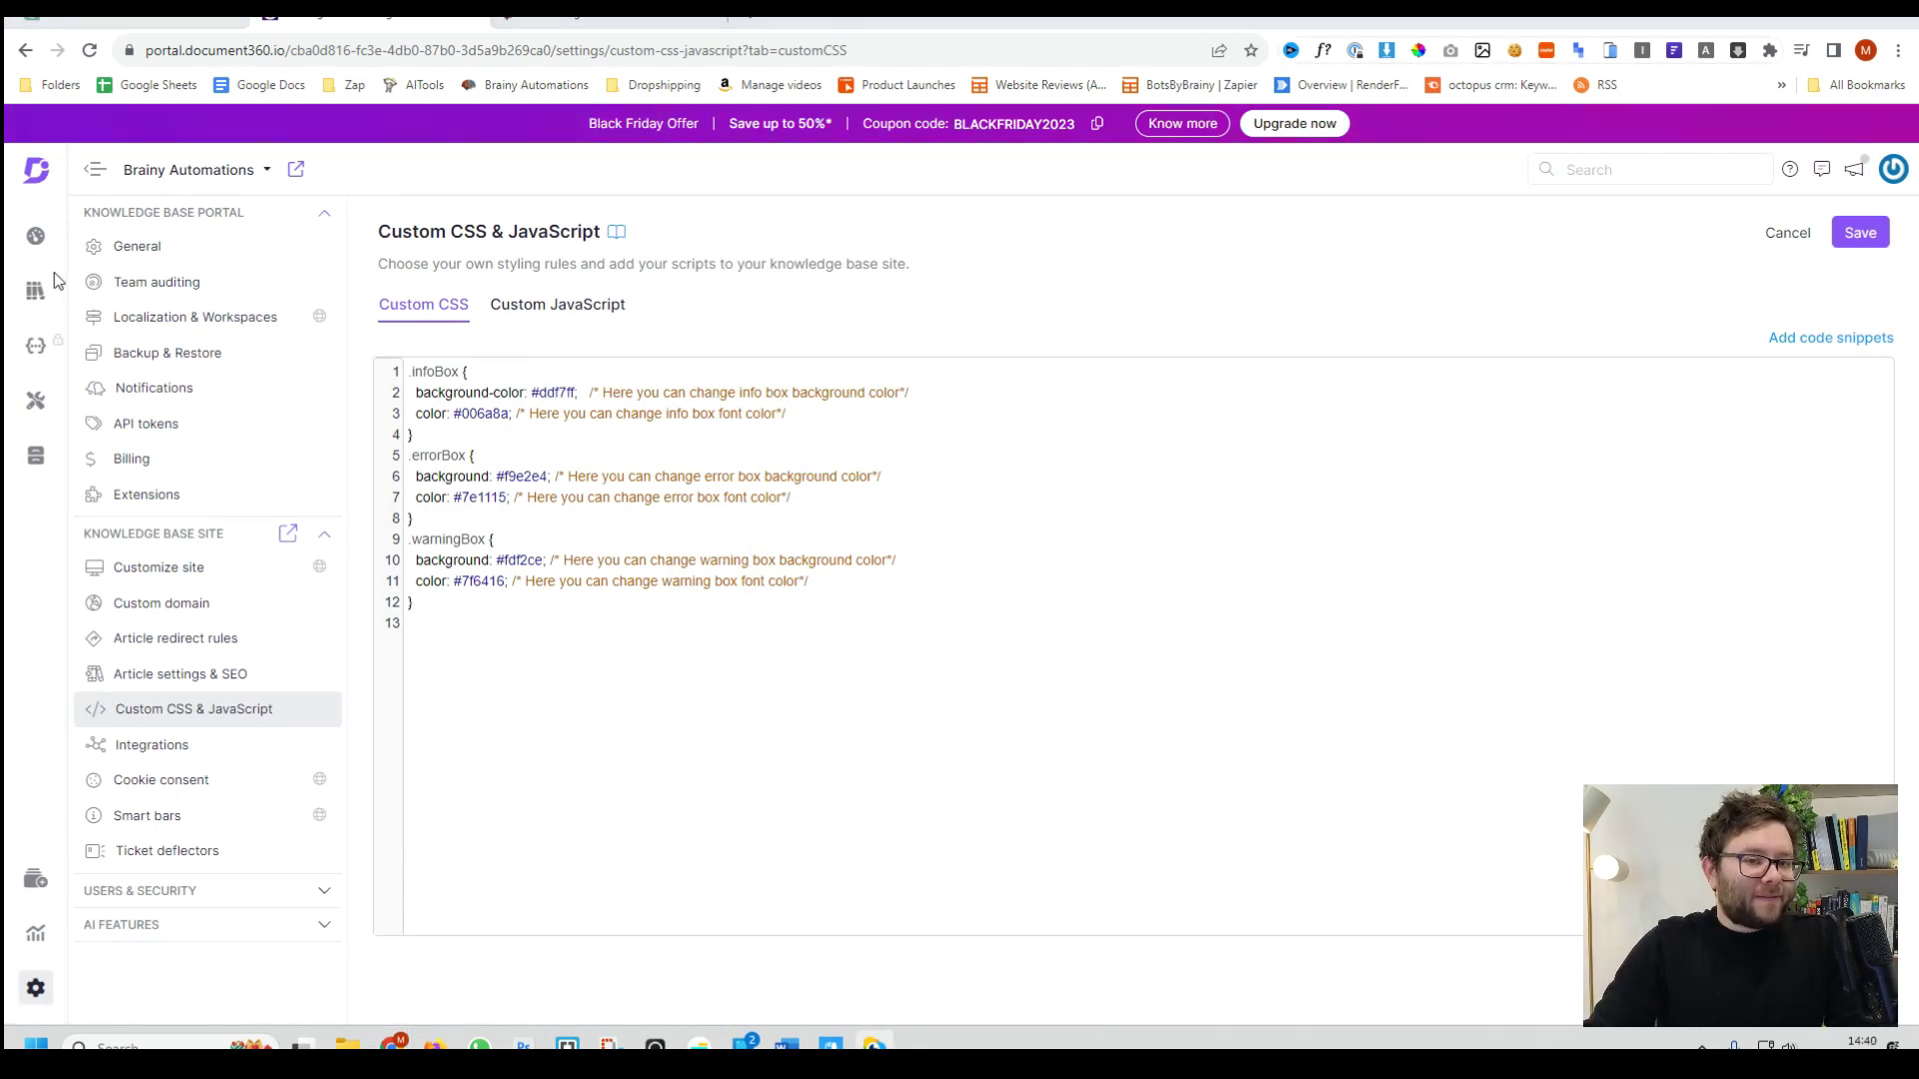
left_click(35, 937)
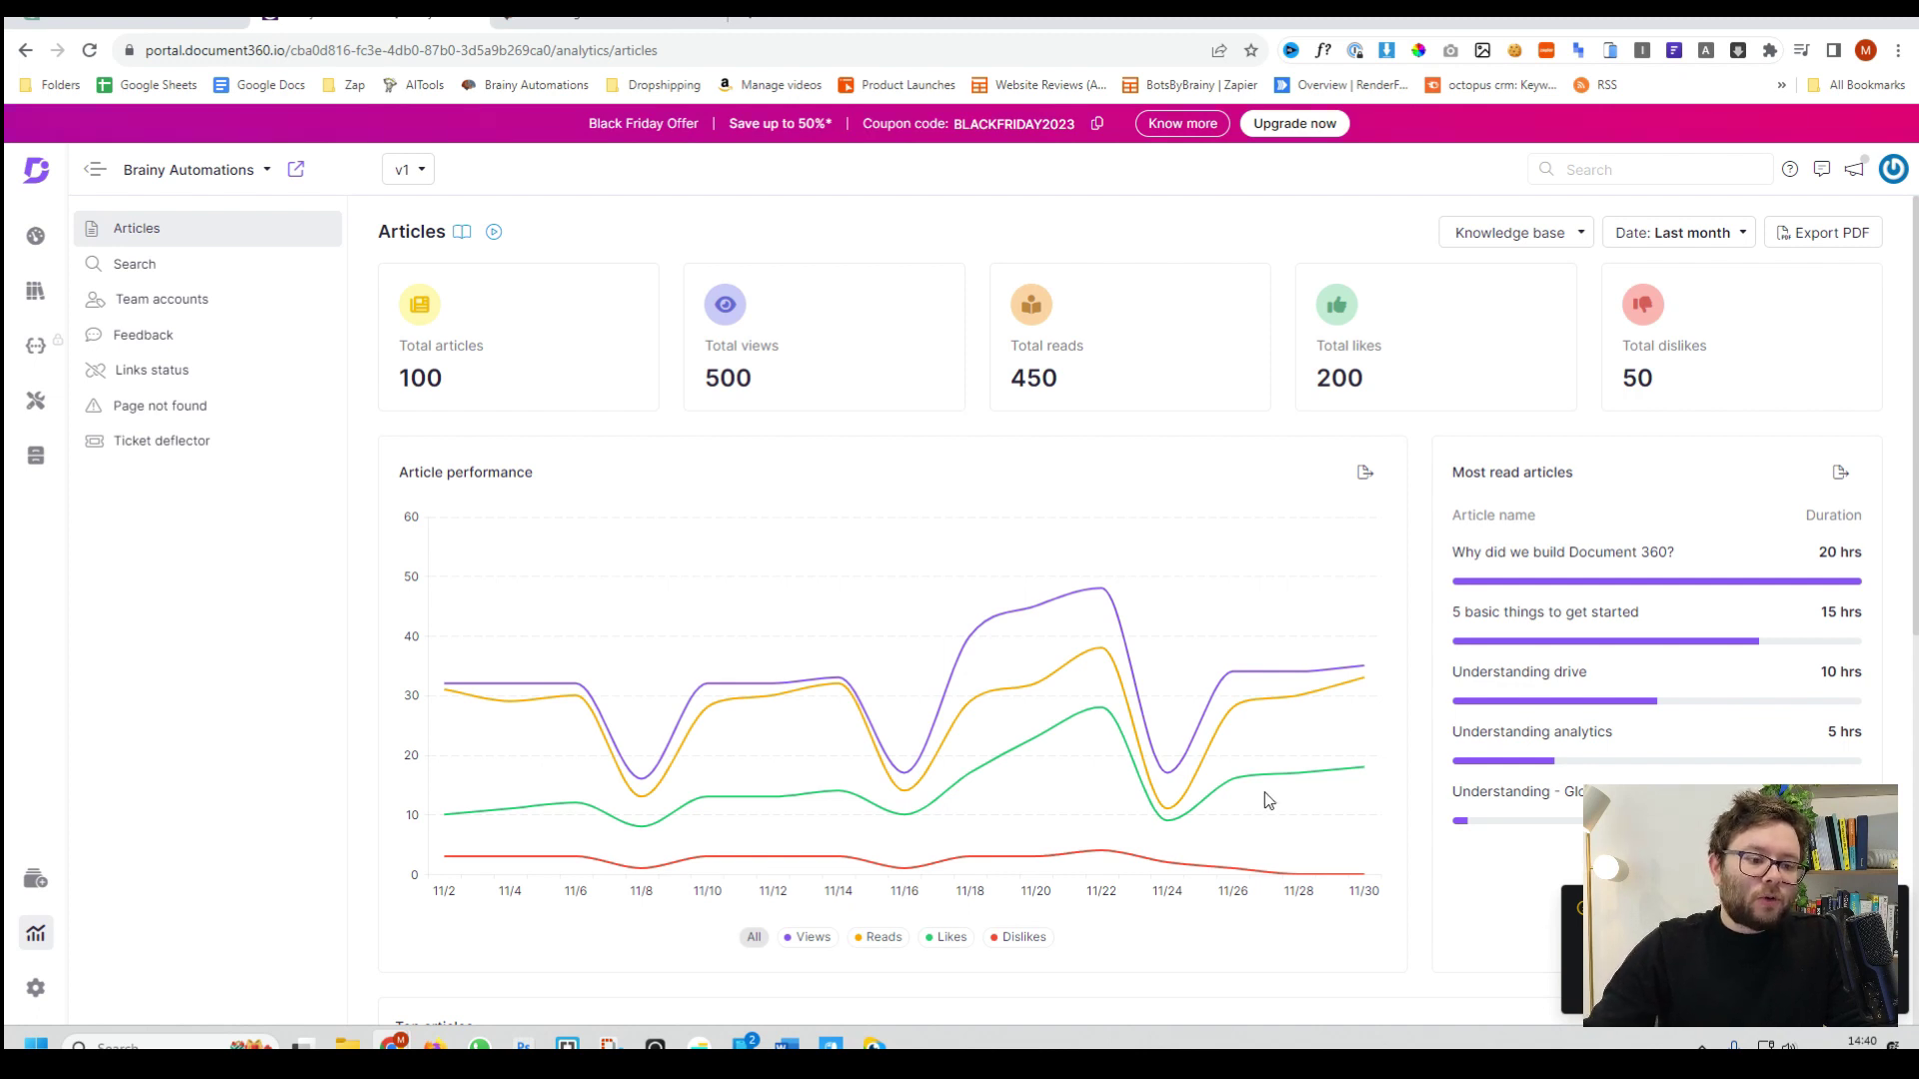
double_click(731, 382)
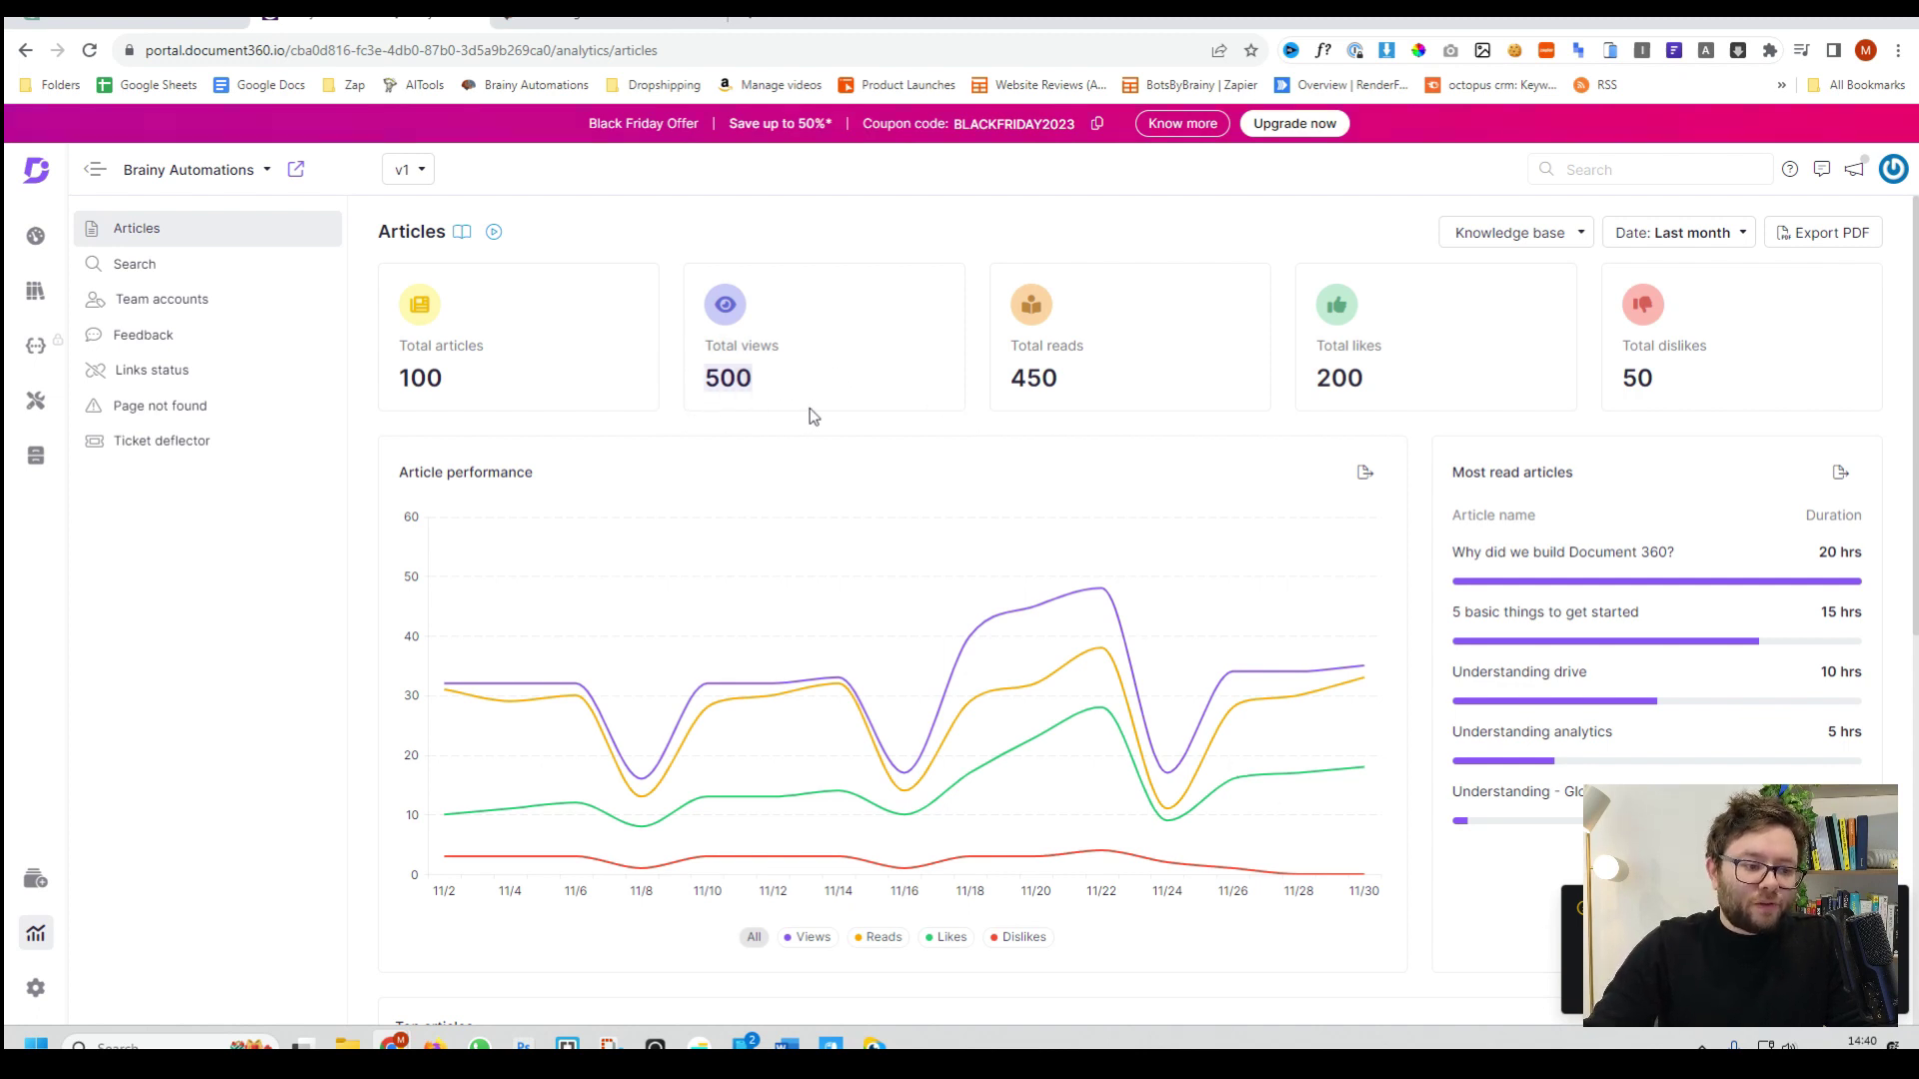
double_click(1035, 387)
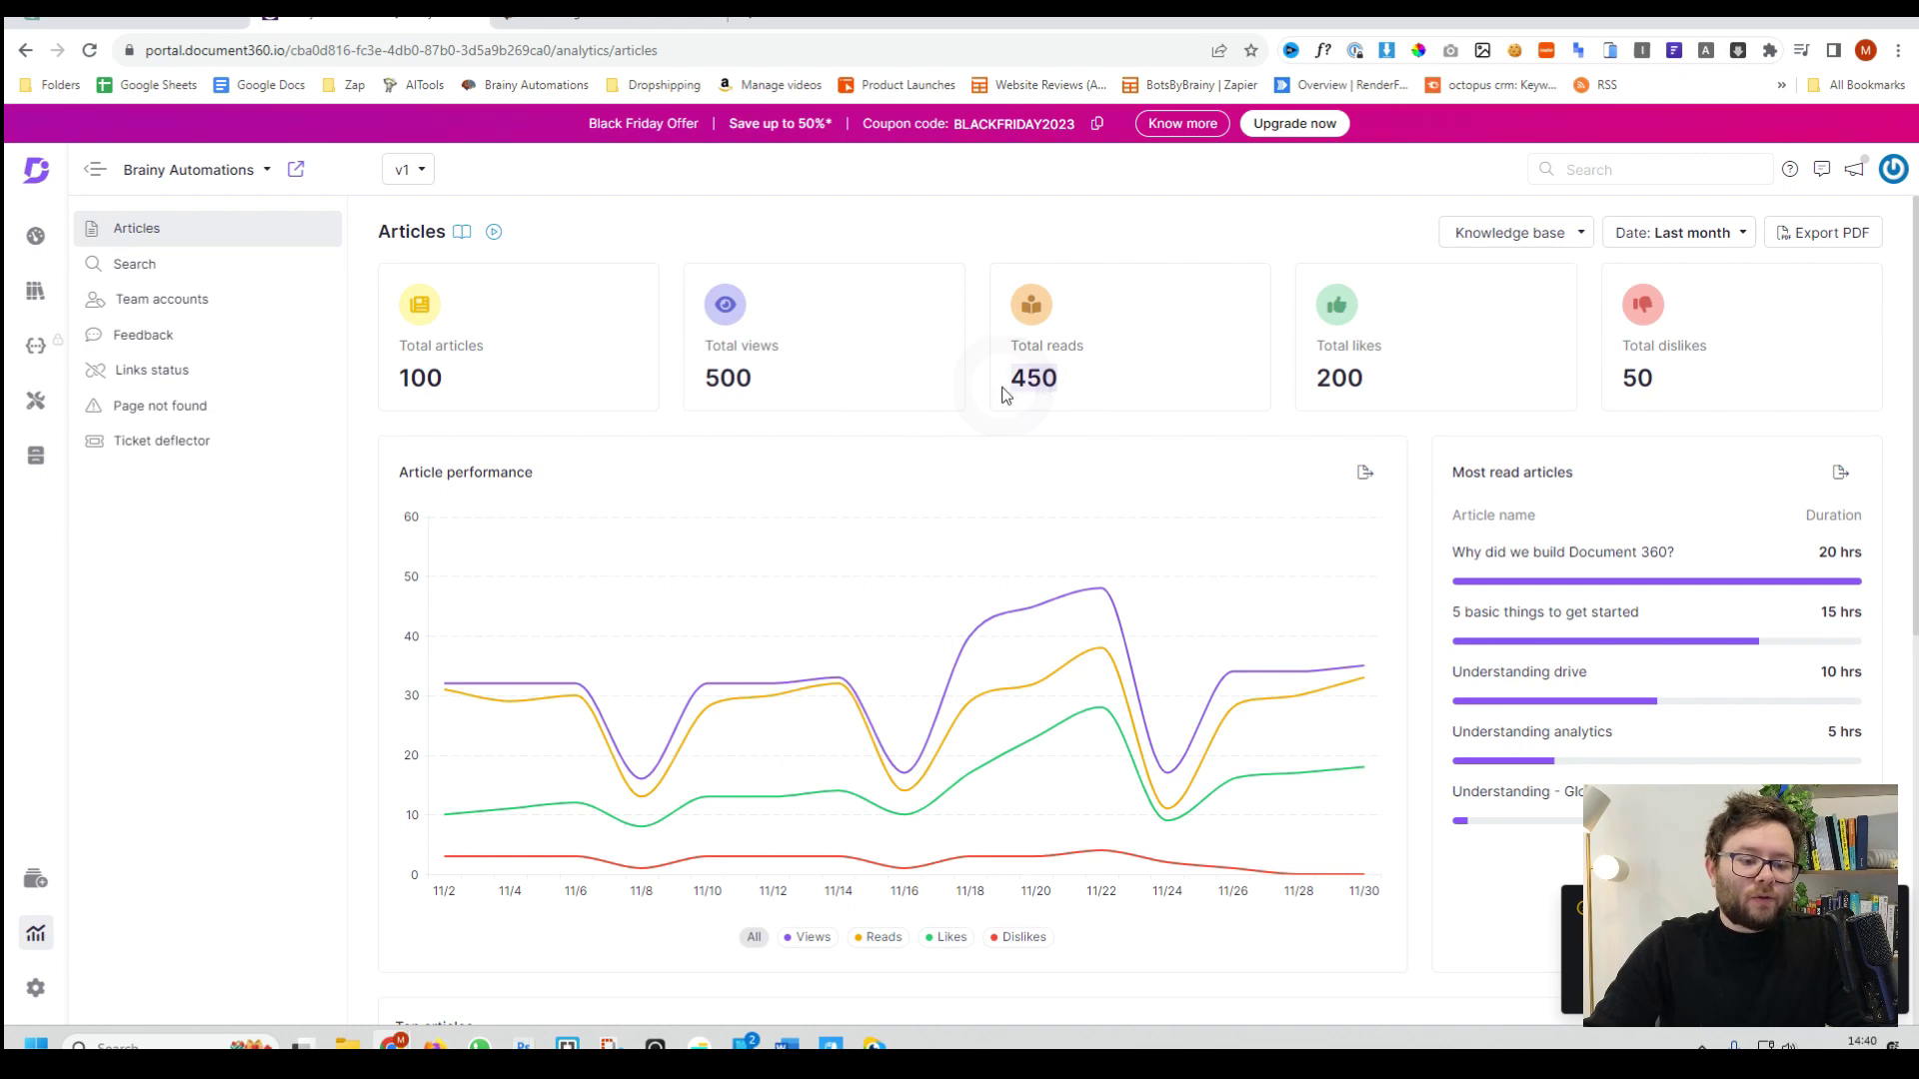
scroll(1297, 406, "down", 1)
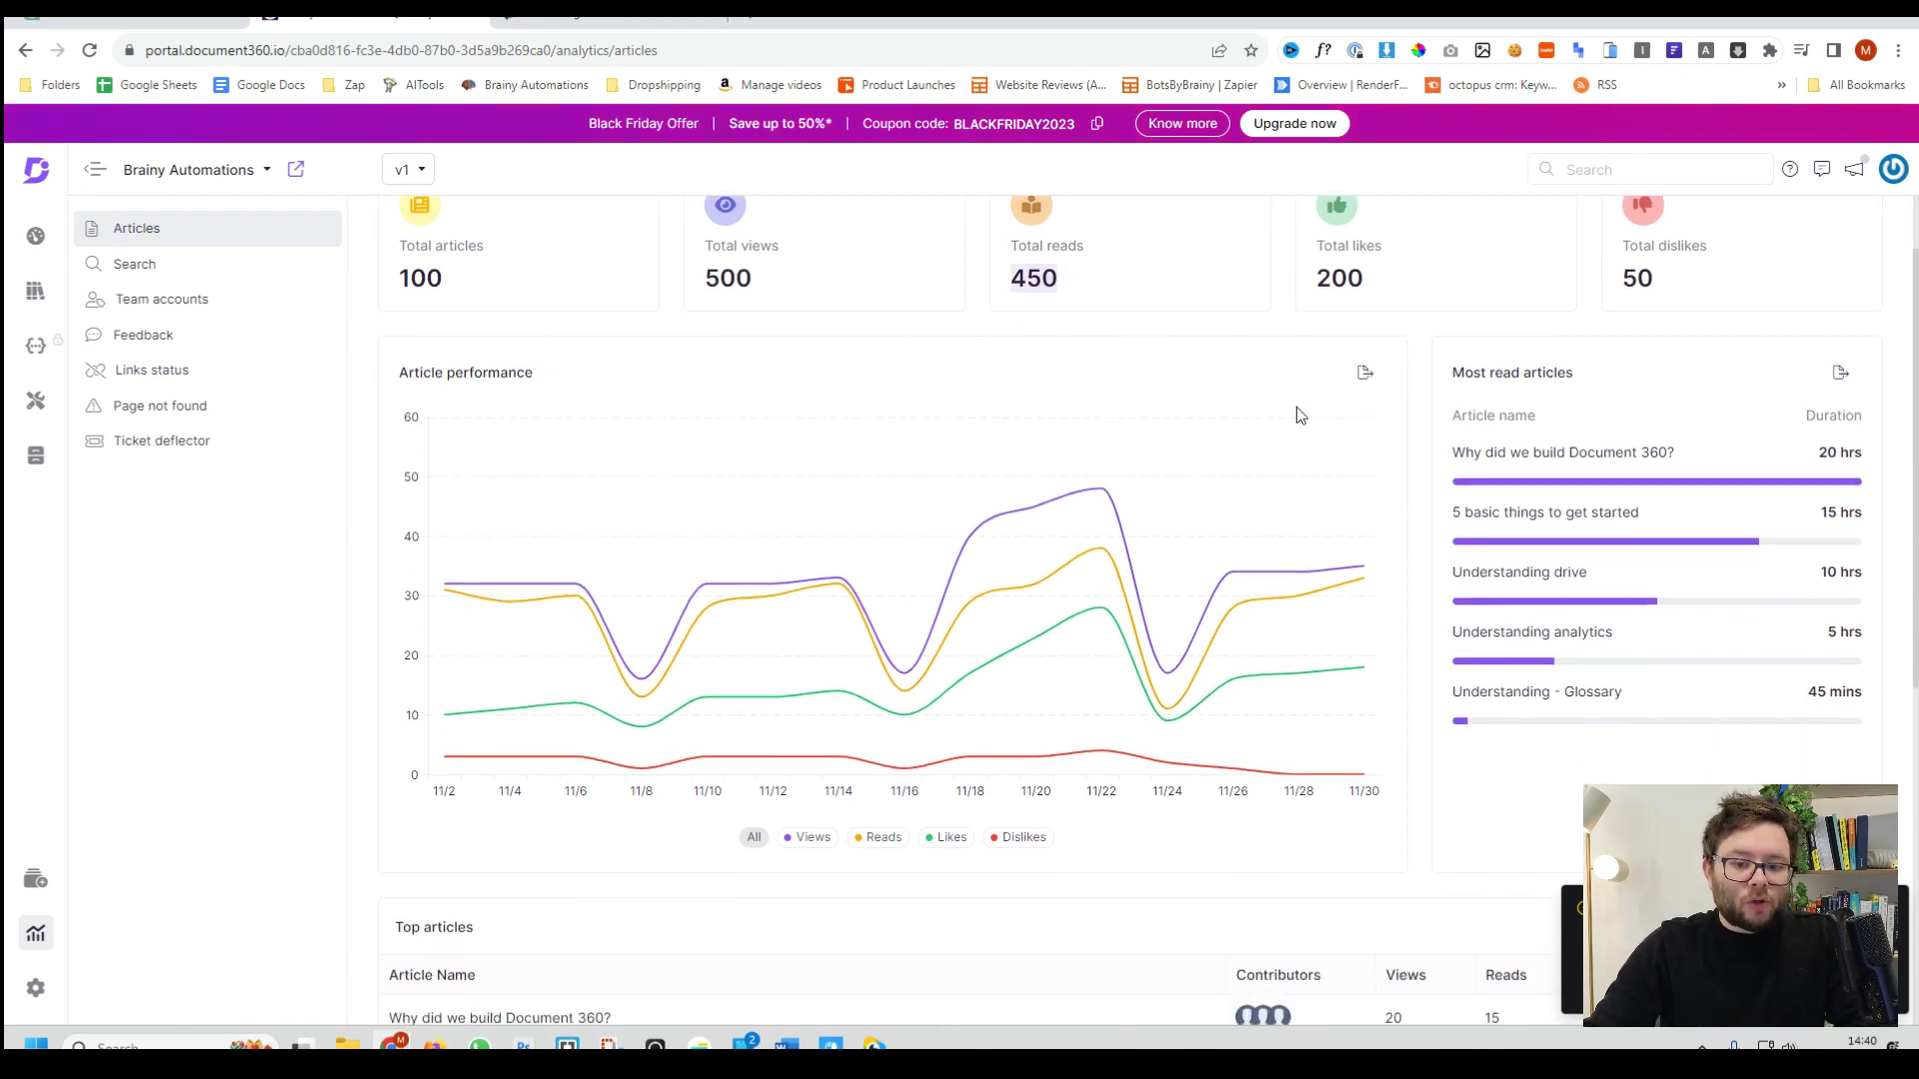
scroll(1681, 420, "down", 1)
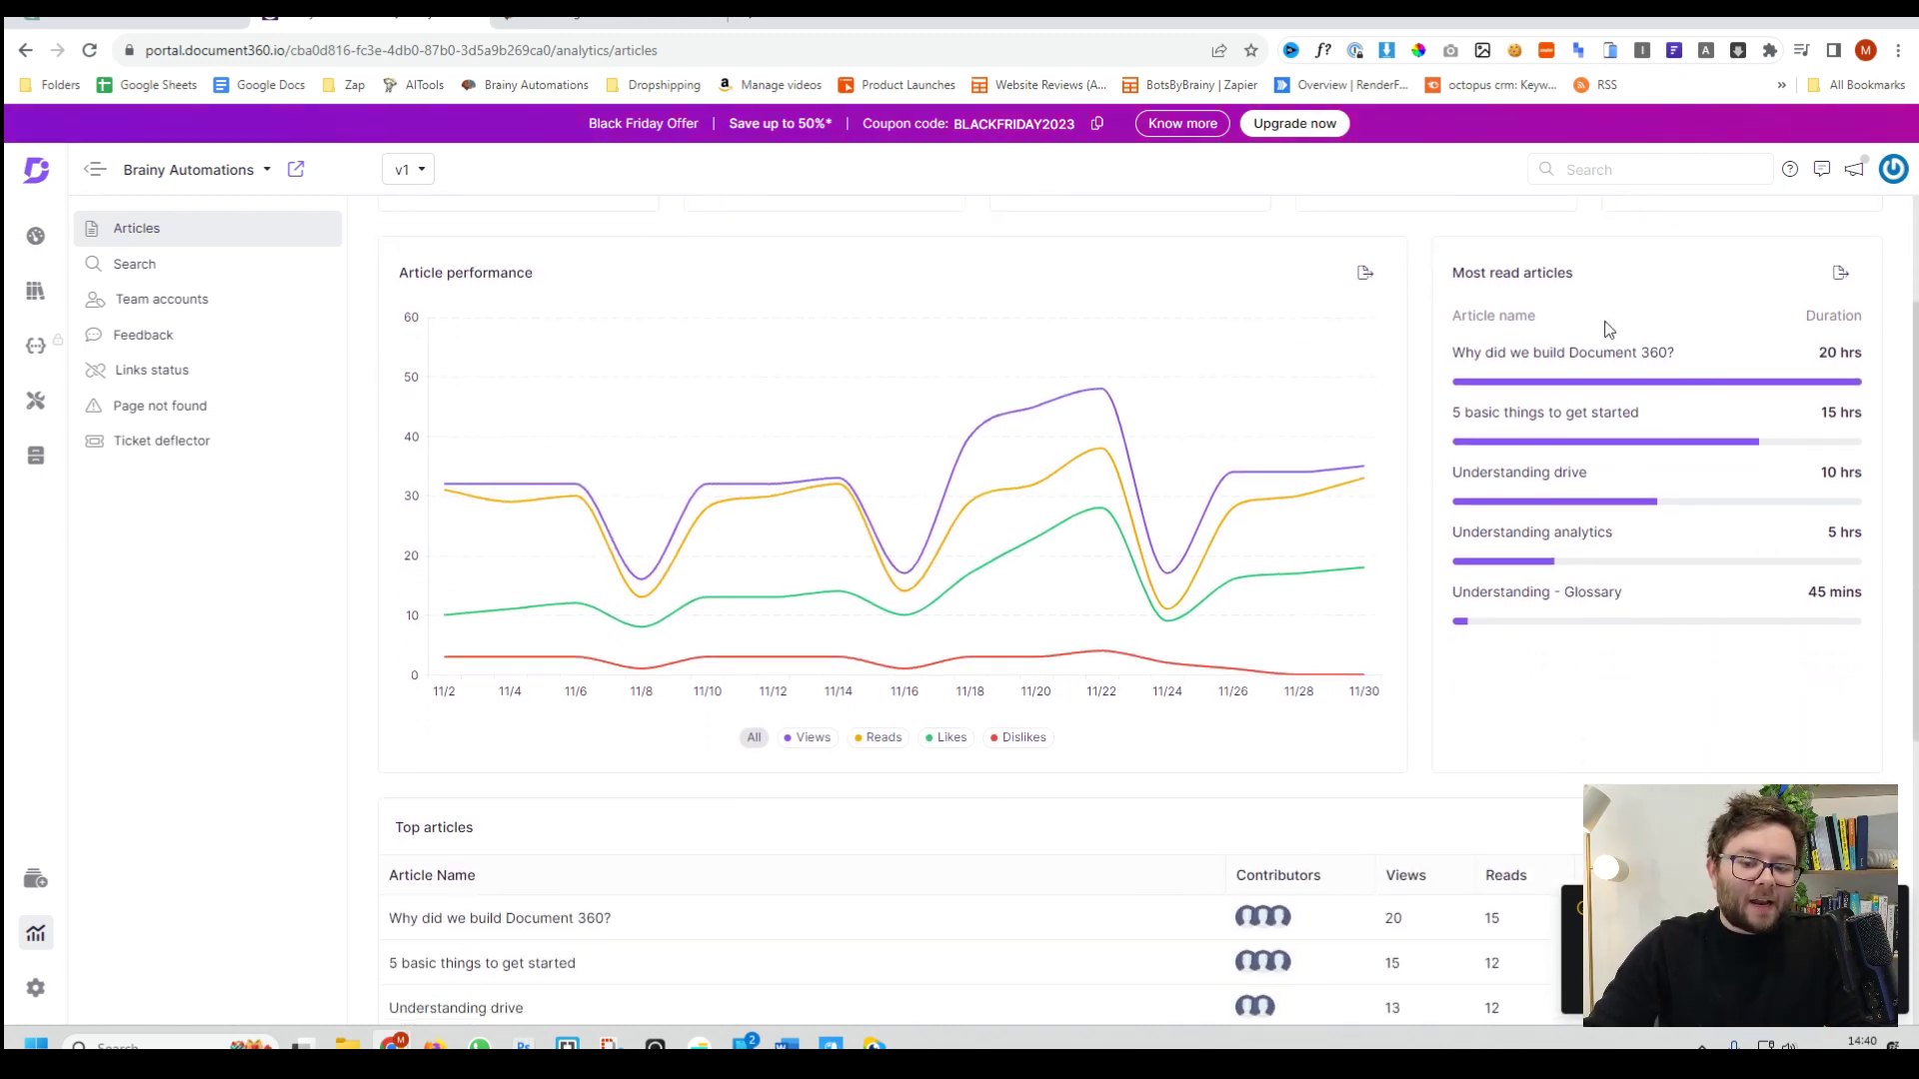
scroll(1607, 330, "down", 1)
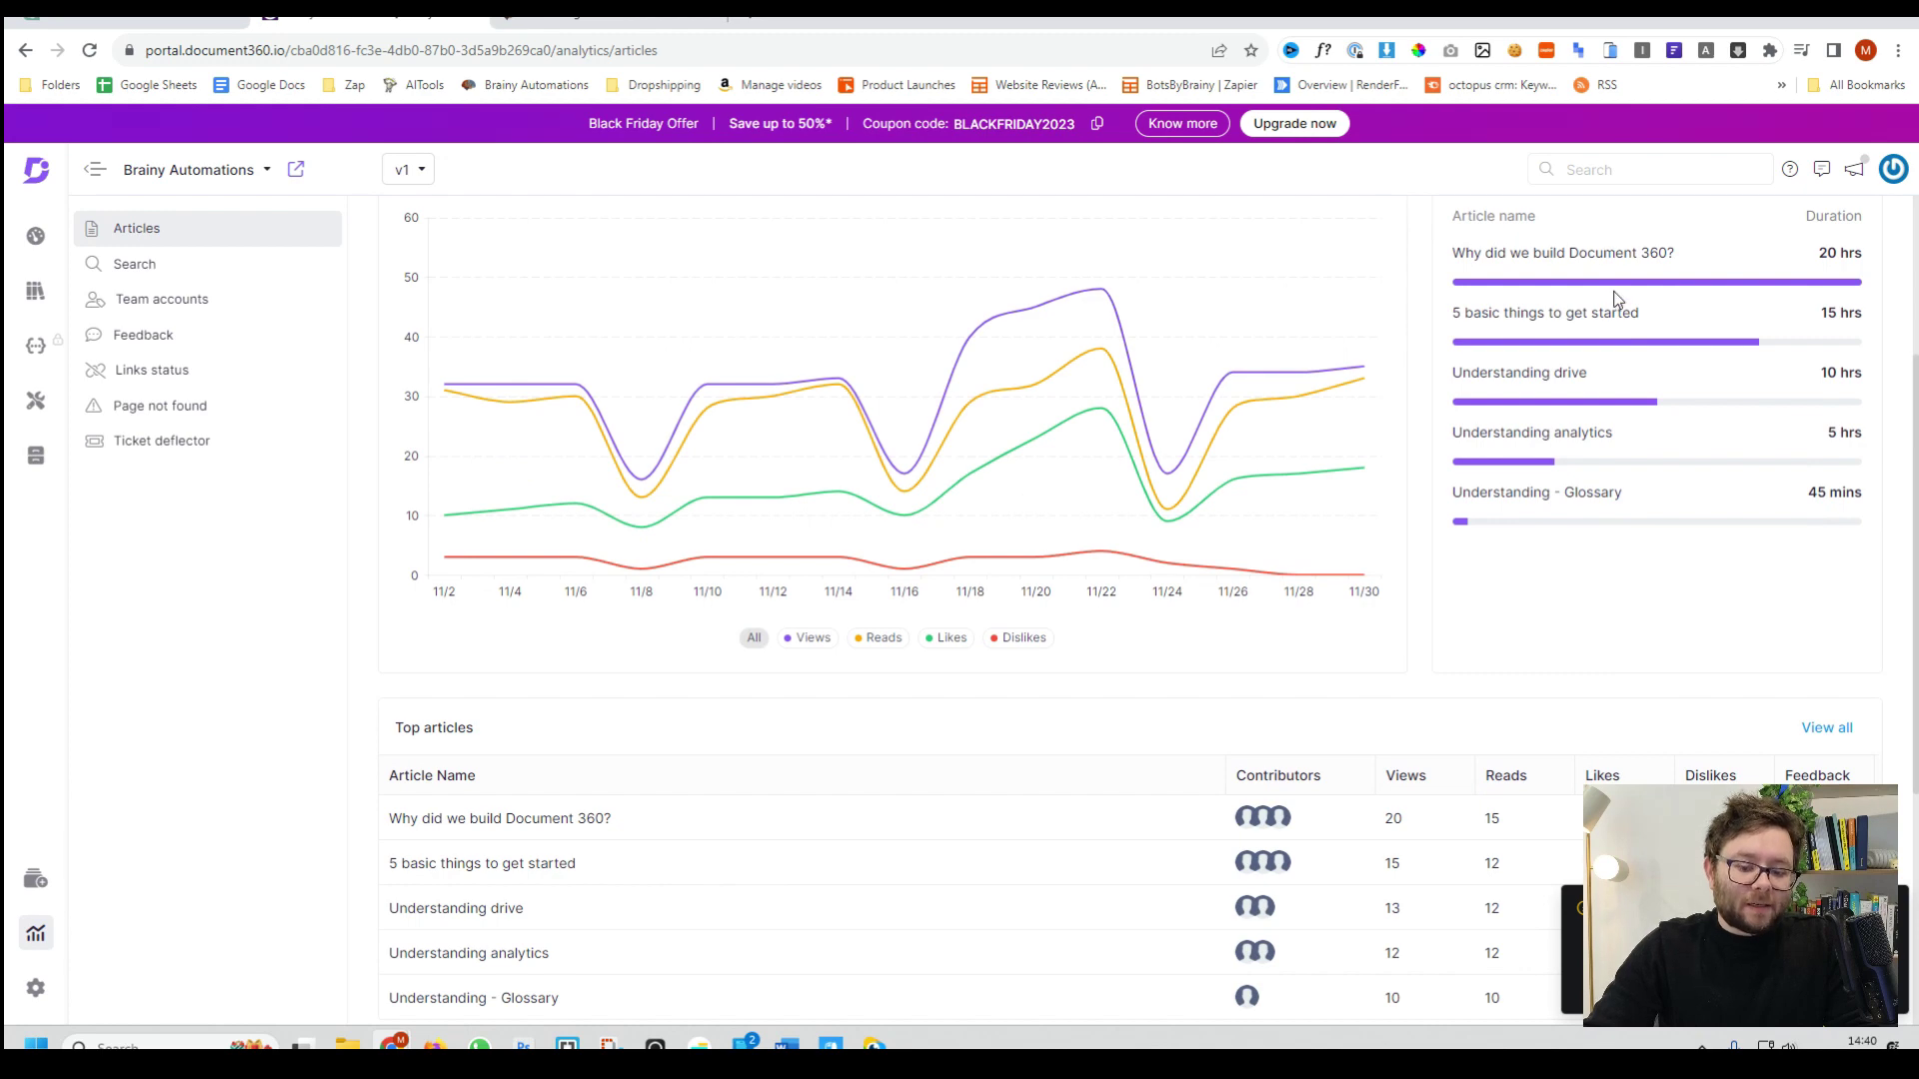
scroll(1624, 630, "down", 3)
scroll(1277, 495, "down", 1)
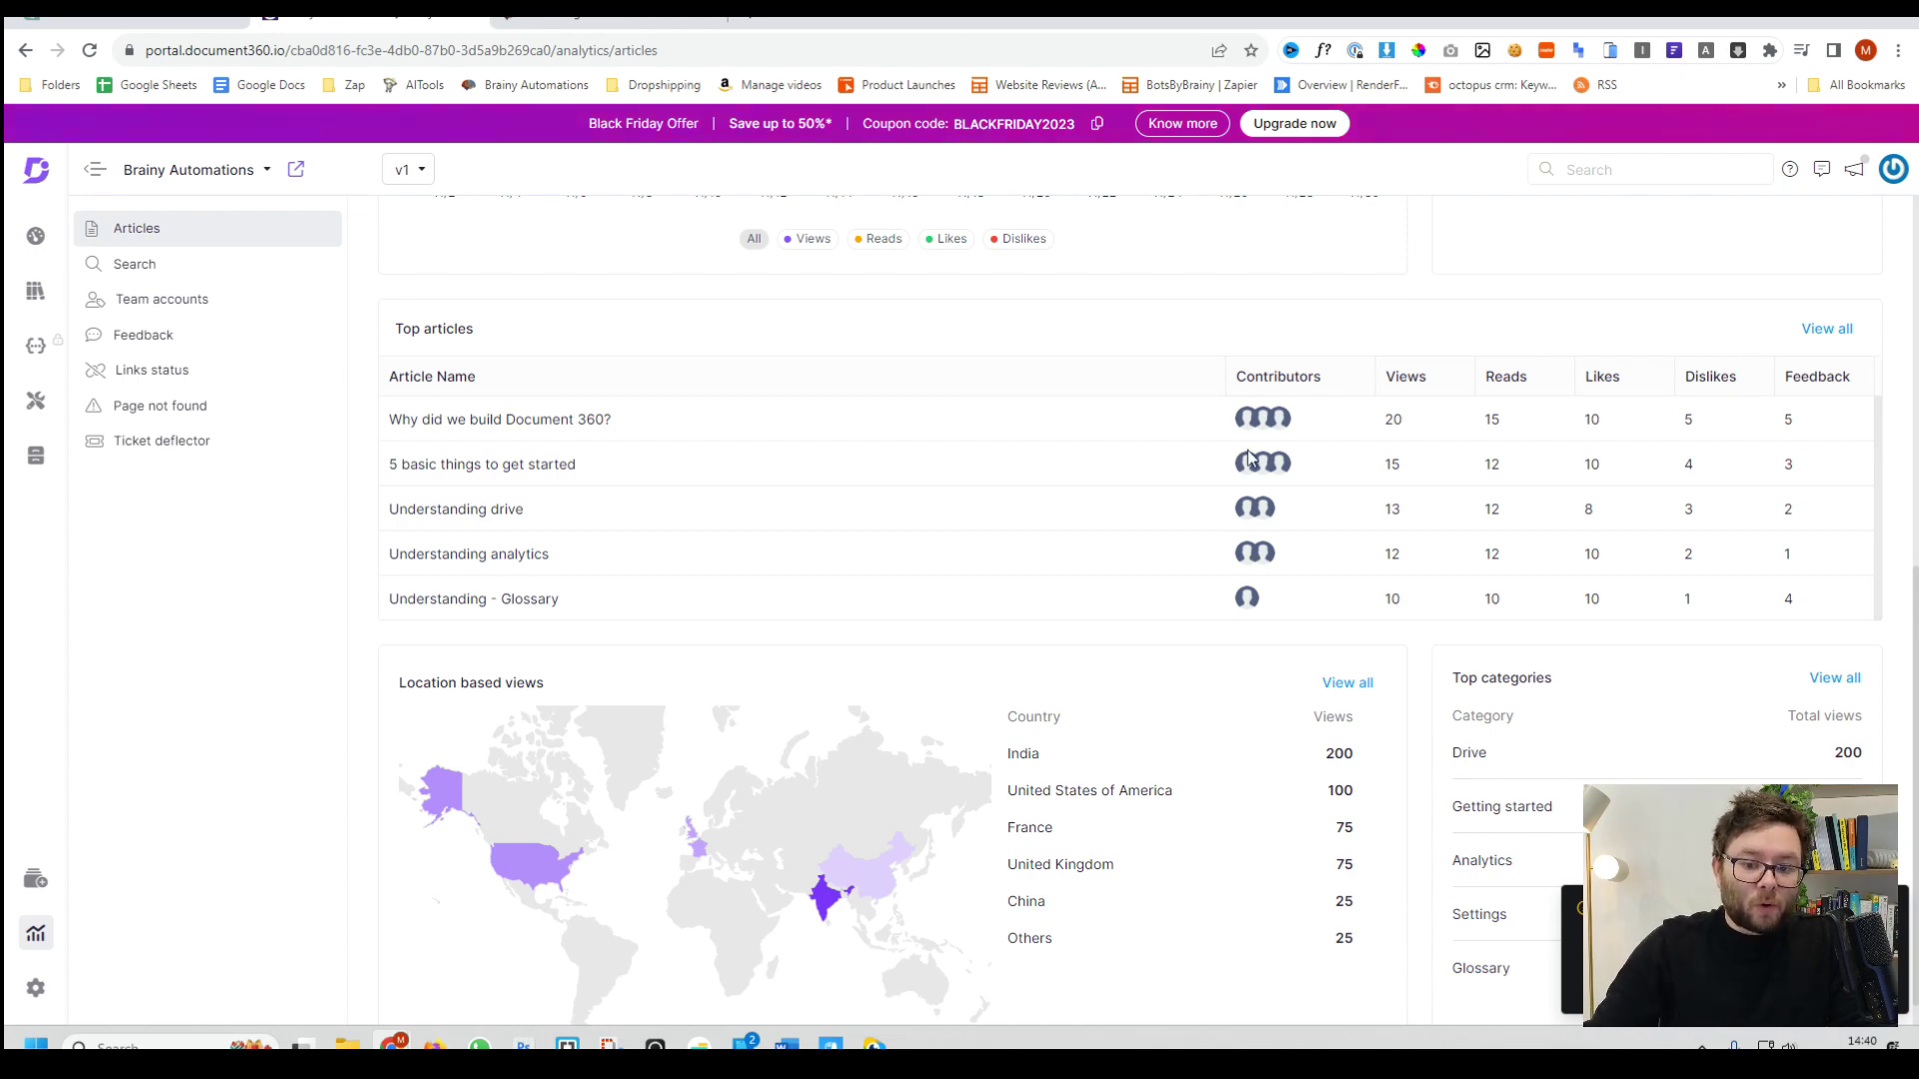
scroll(1799, 340, "down", 1)
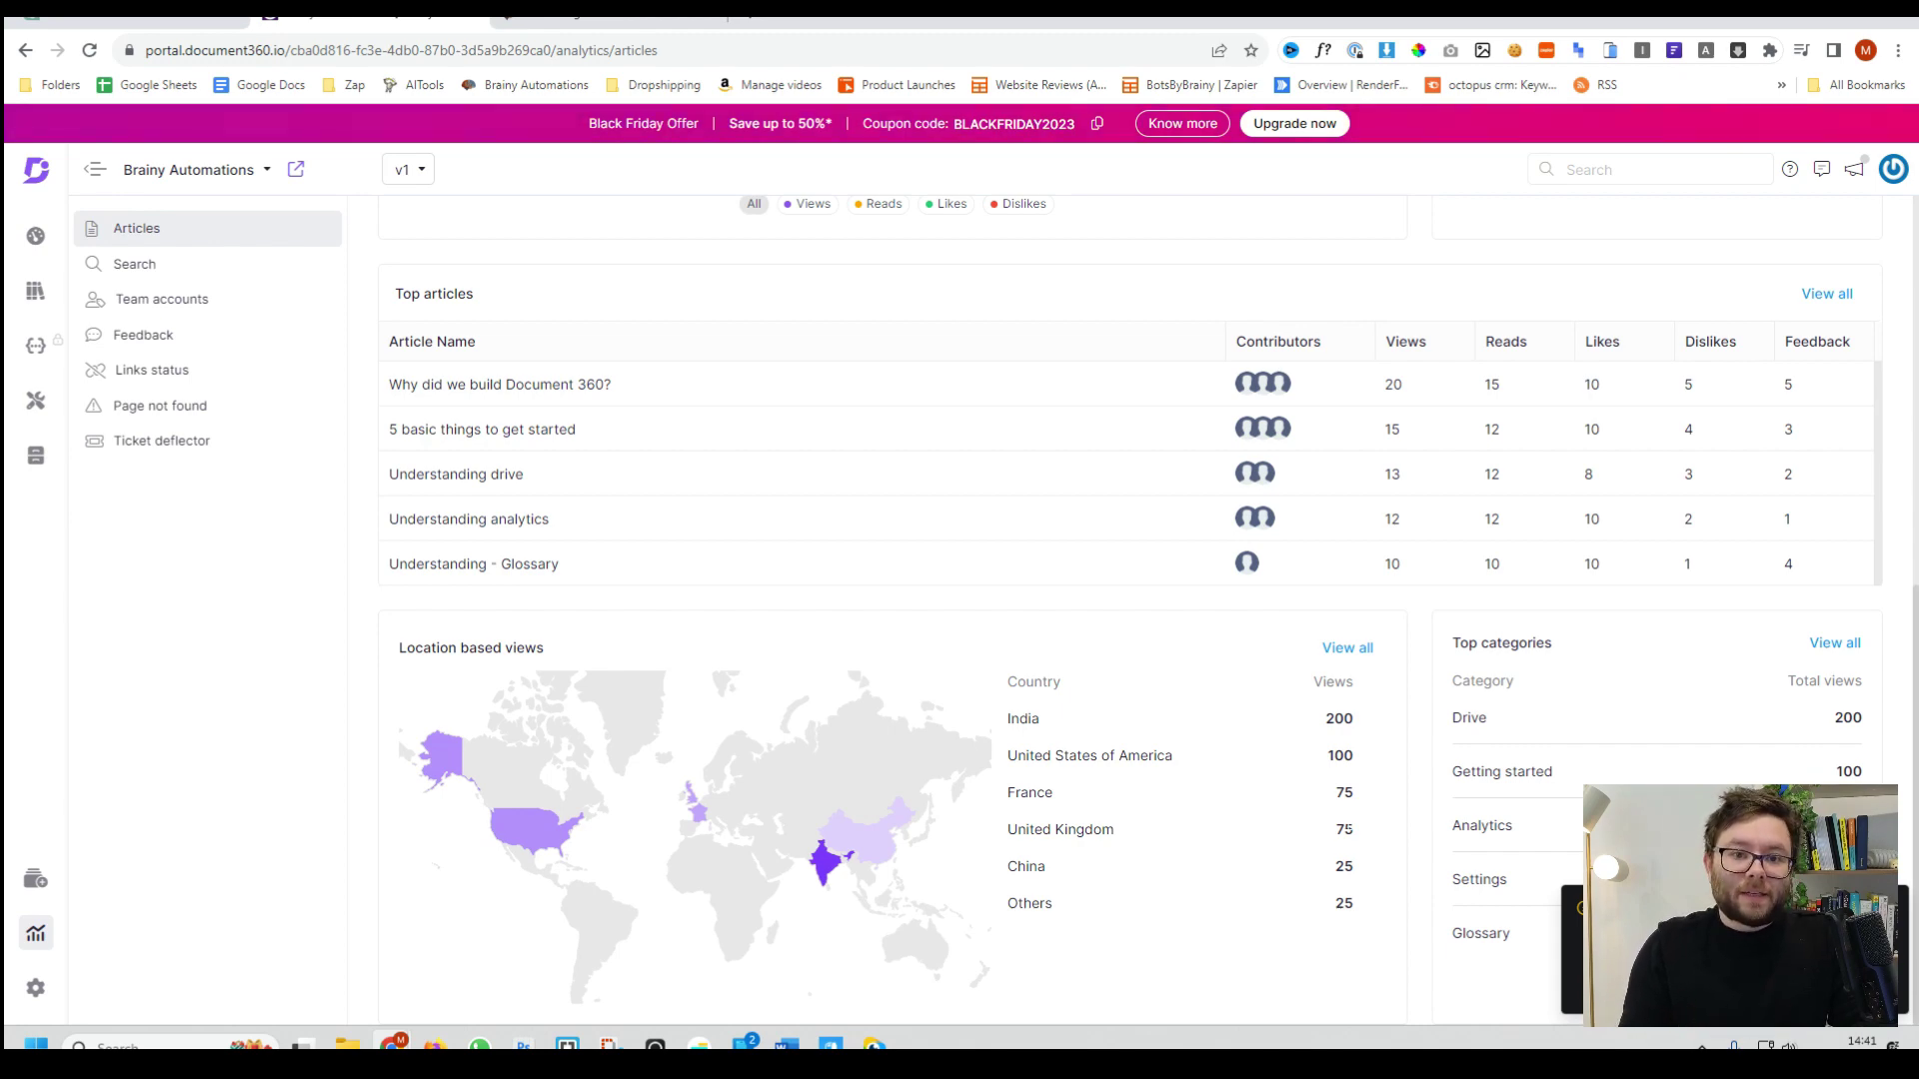
Review the top search keywords in Search analytics and the live site, then open Feedback.
left_click(133, 263)
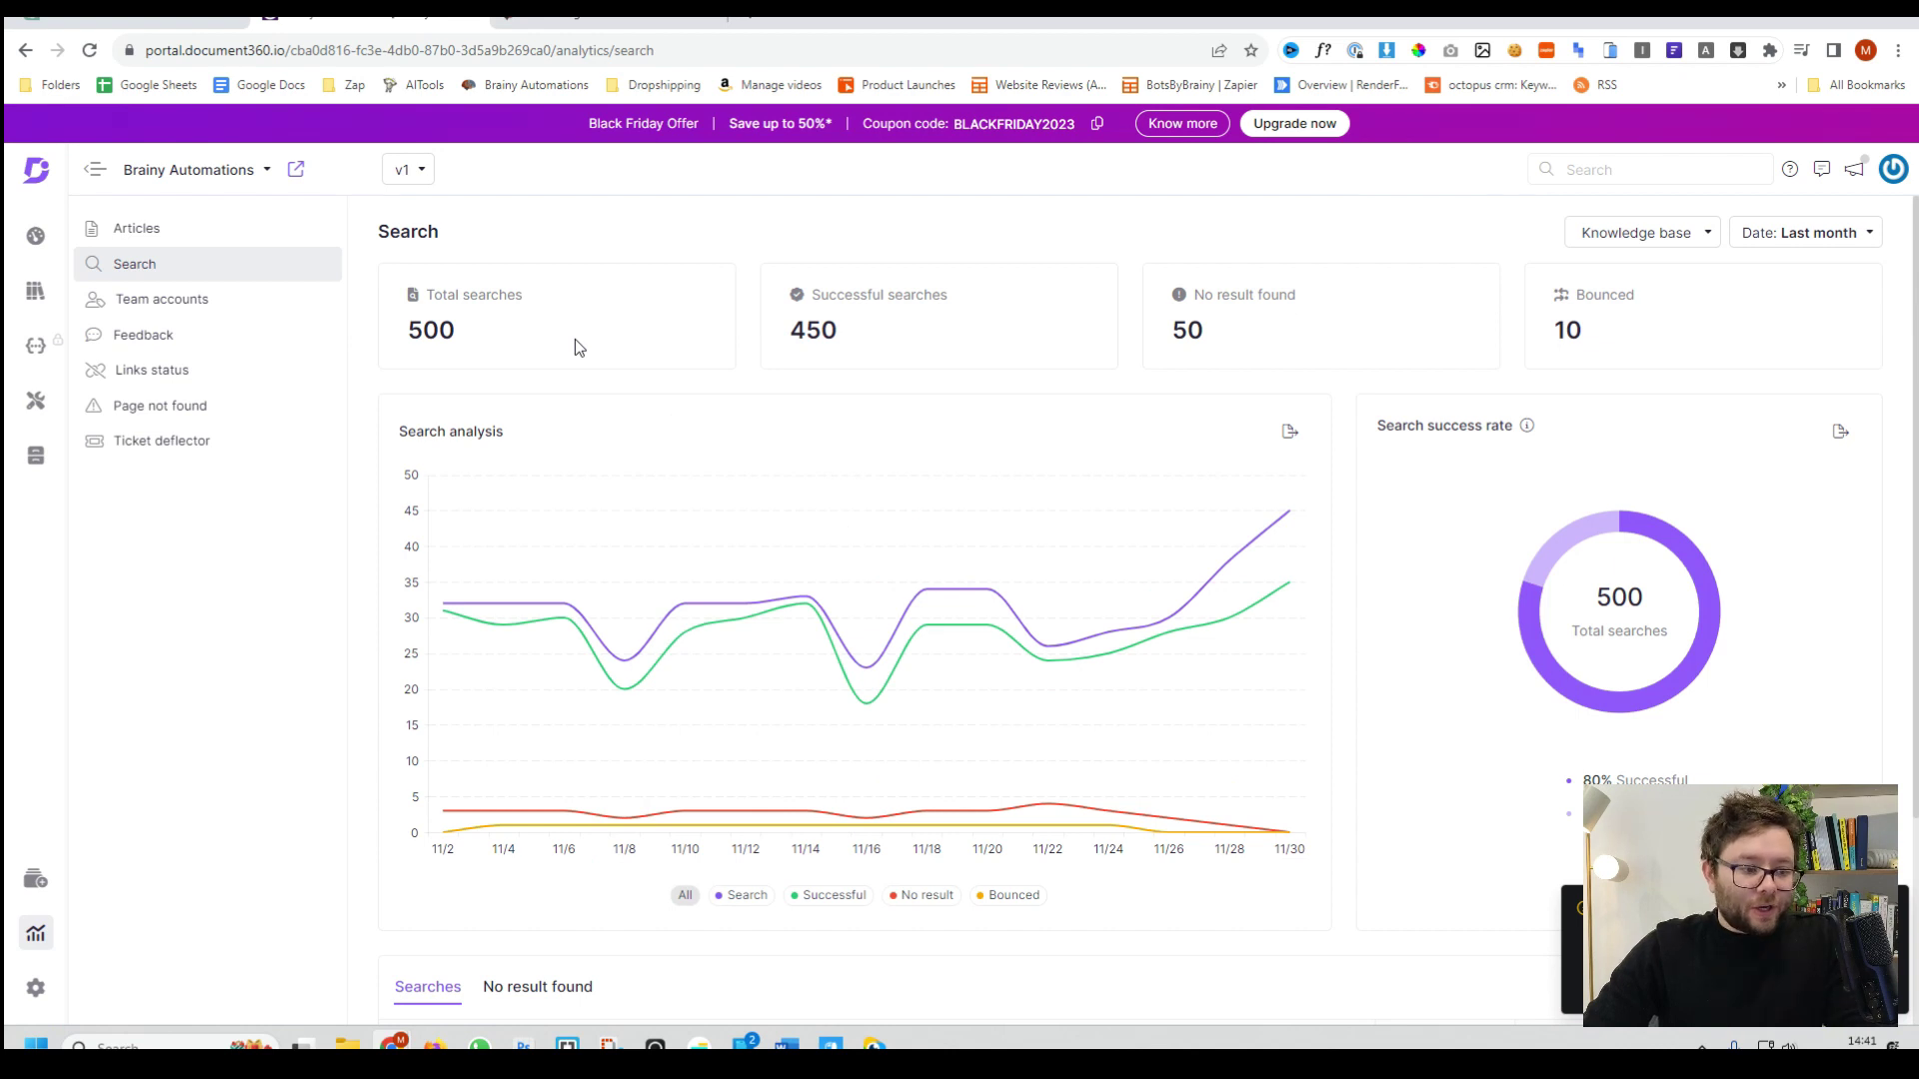
scroll(600, 380, "down", 3)
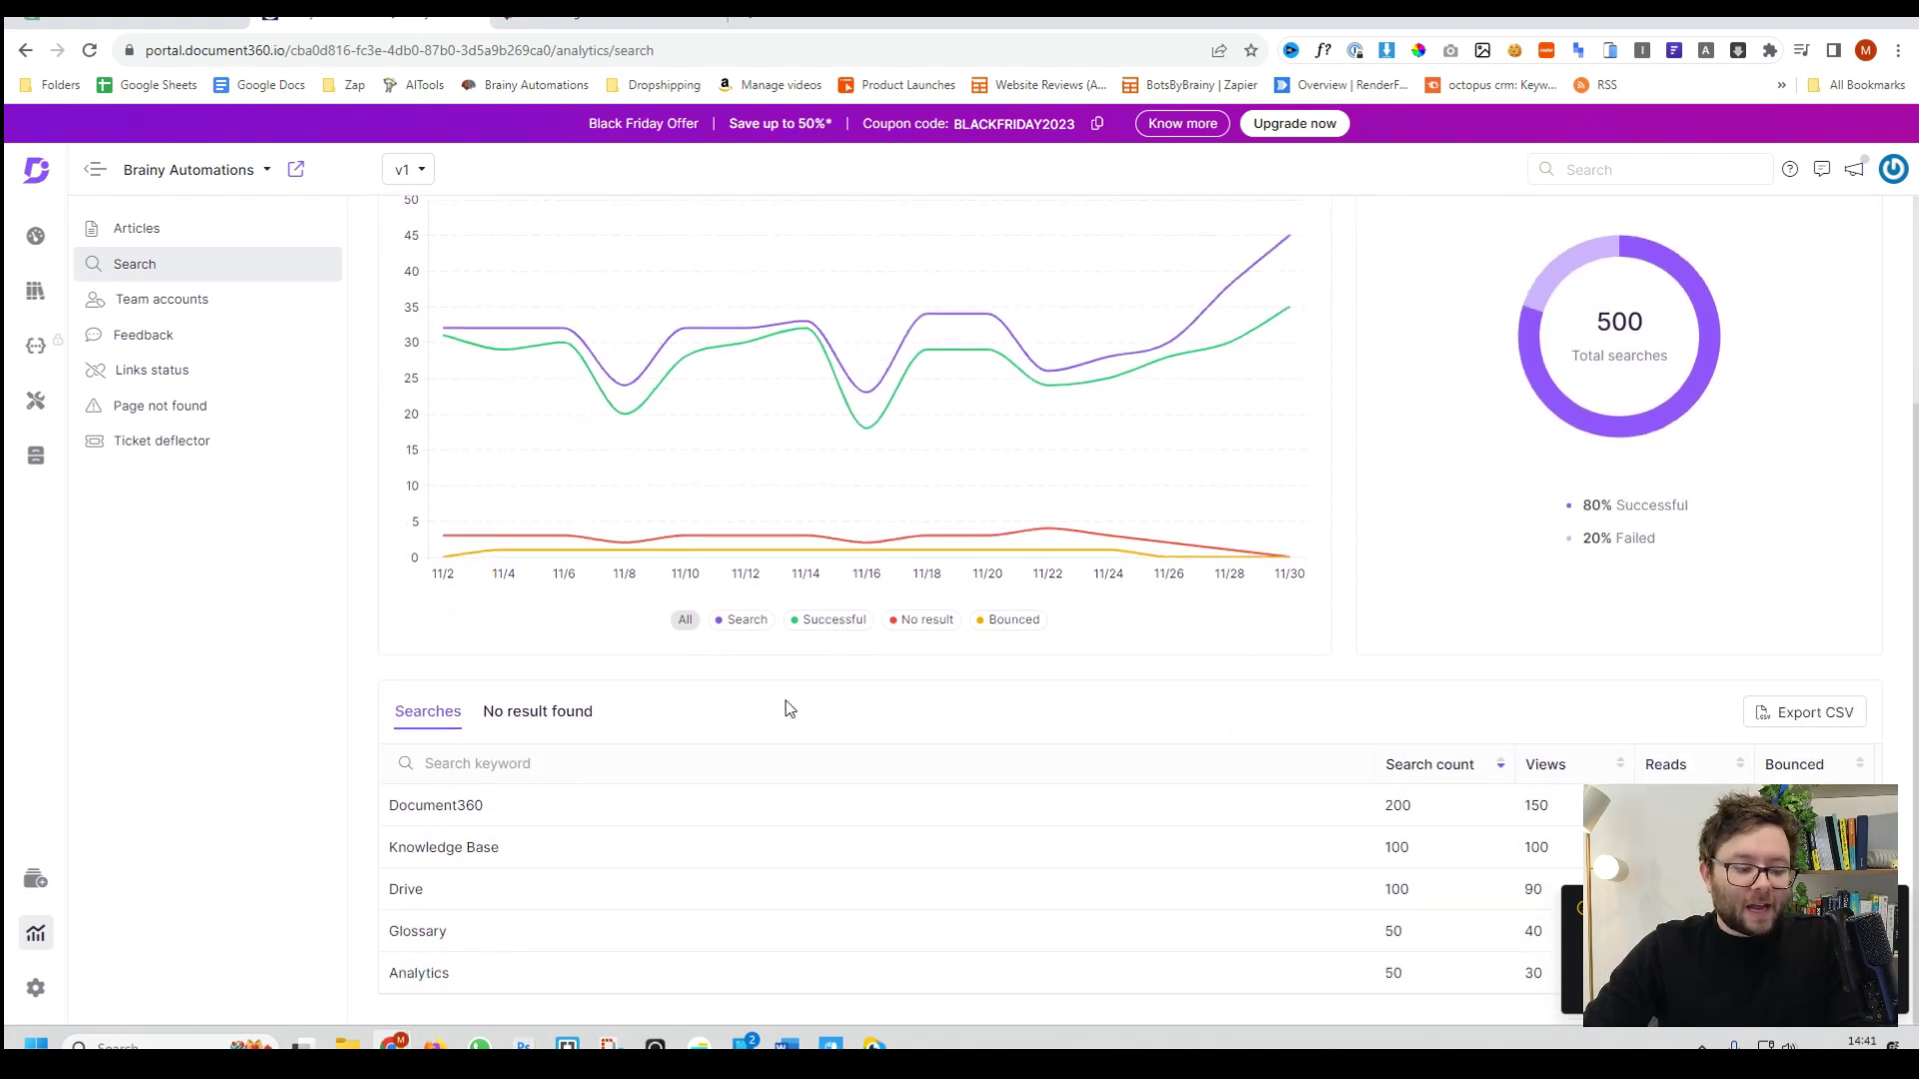
left_click_drag(475, 804, 476, 875)
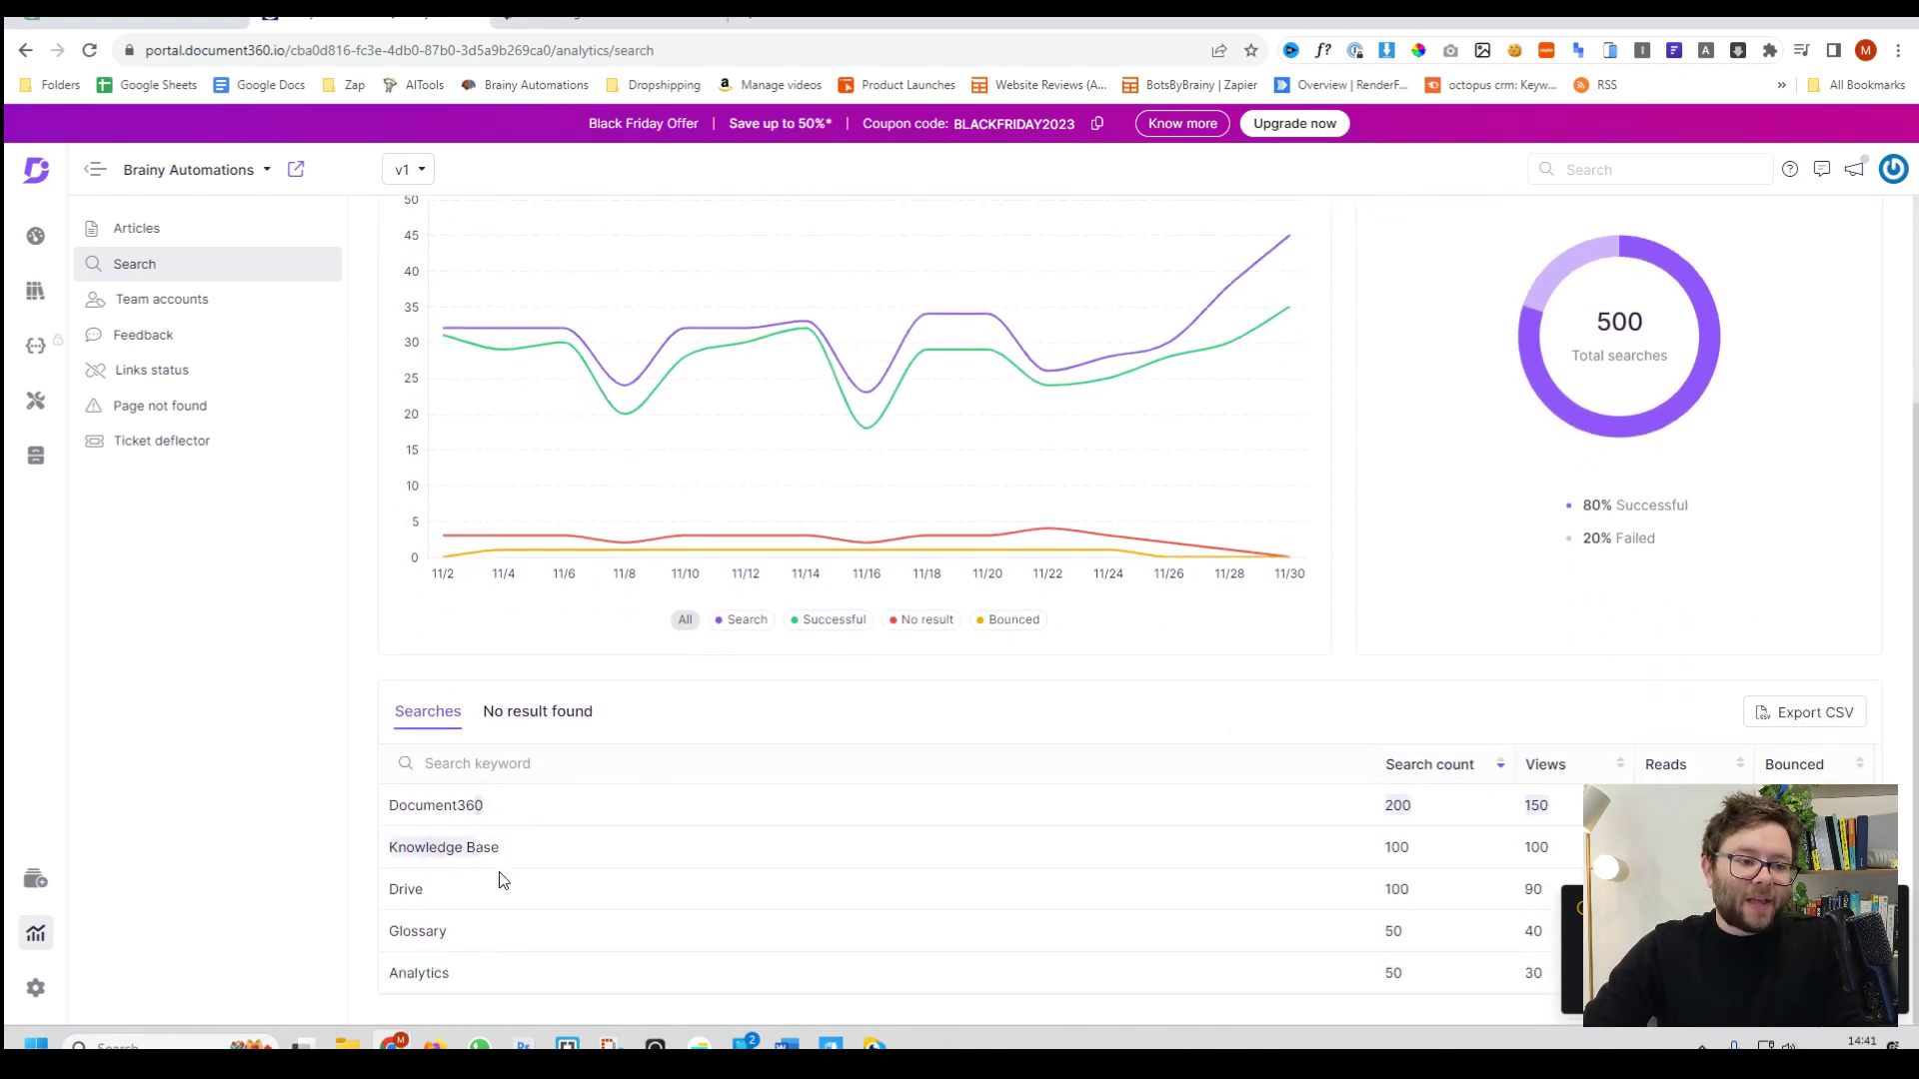
left_click(620, 18)
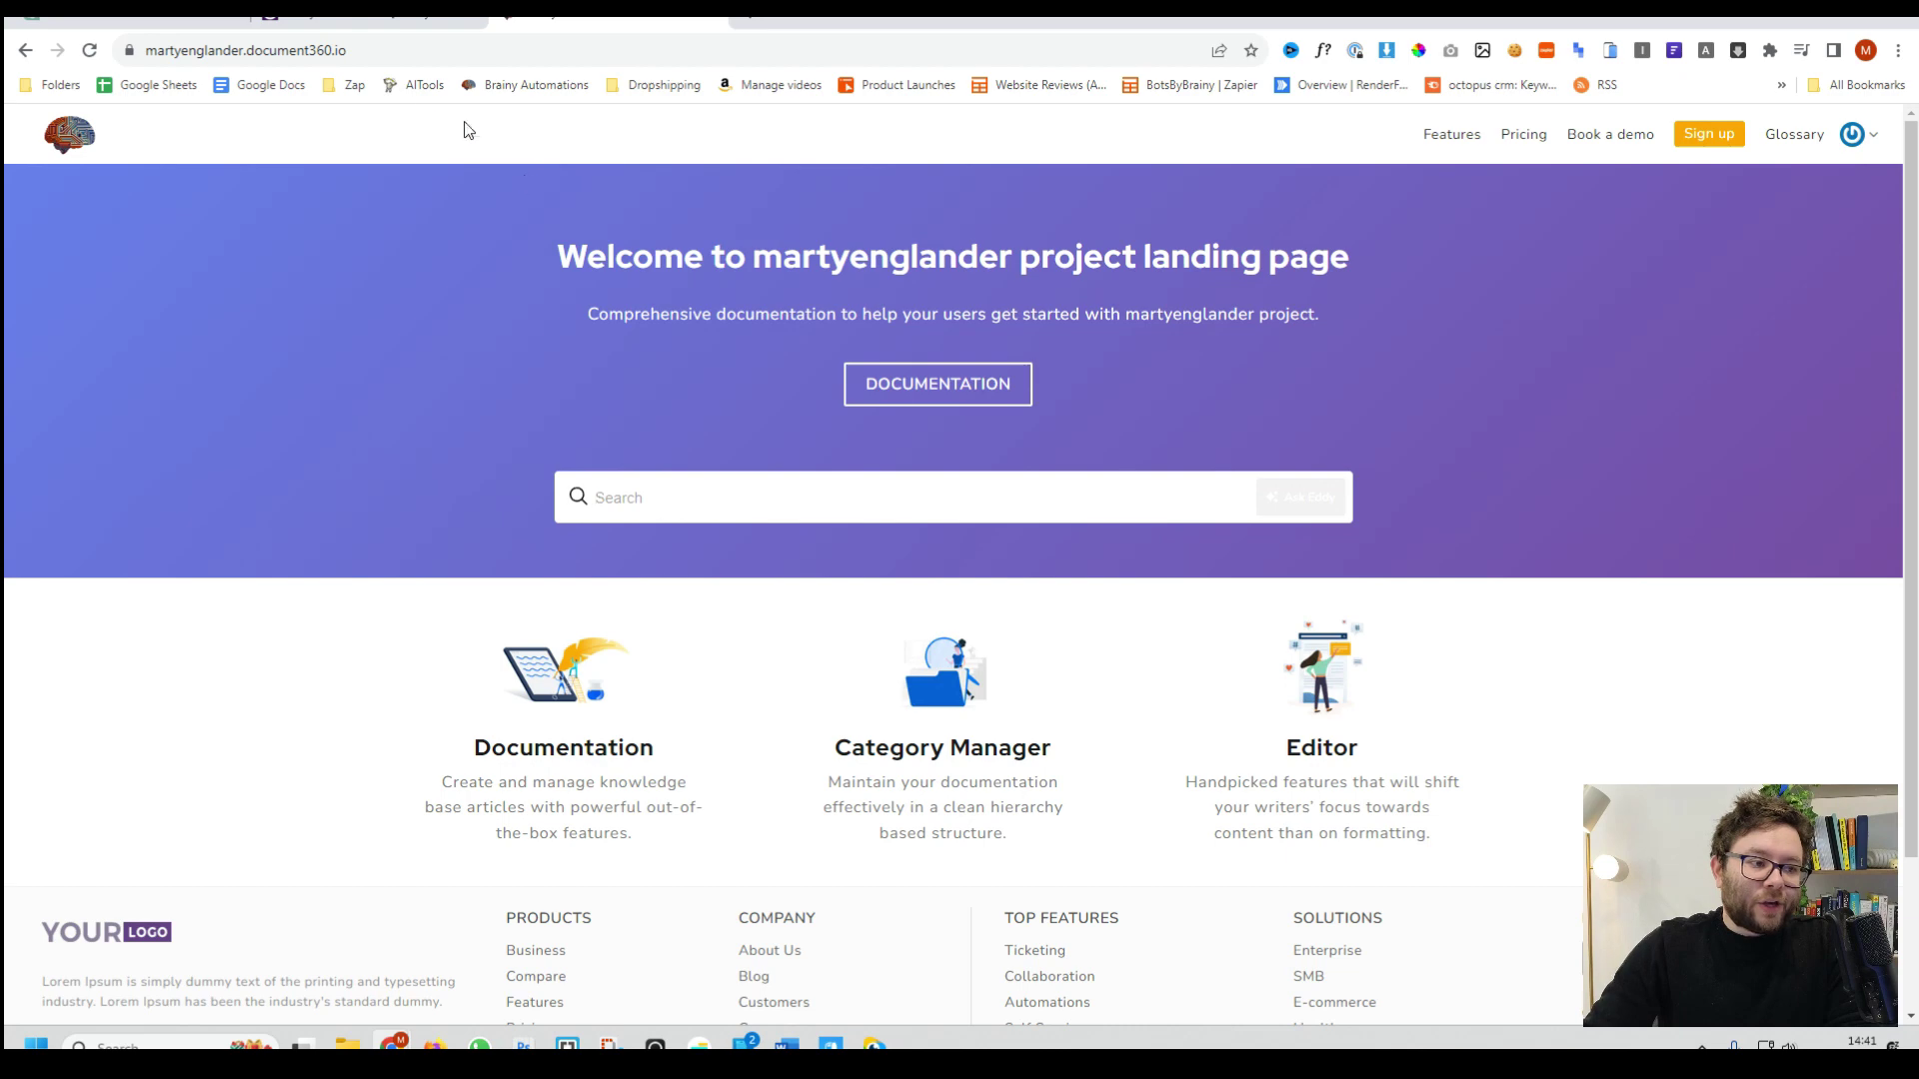
left_click(365, 12)
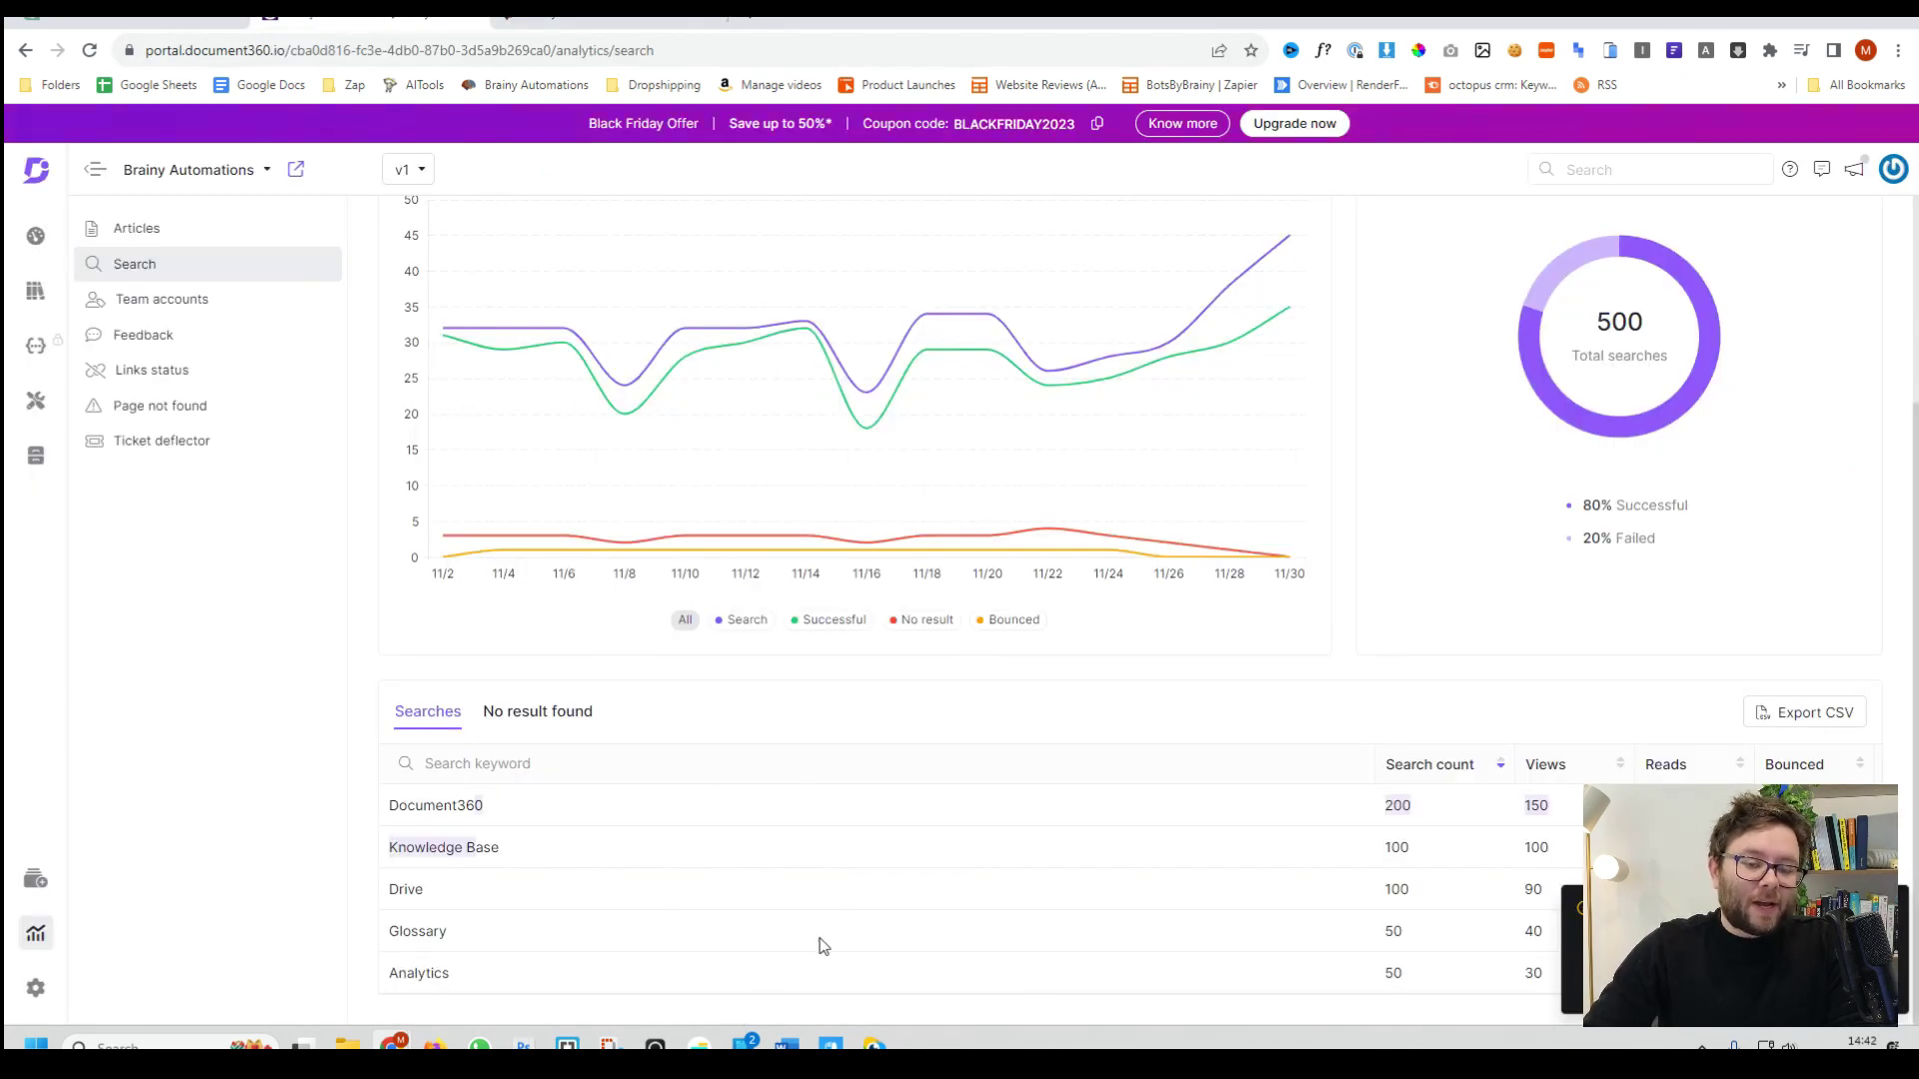
left_click(143, 335)
Look through the Links status, Page not found and Ticket deflector reports, then return to Articles analytics.
scroll(879, 599, "down", 2)
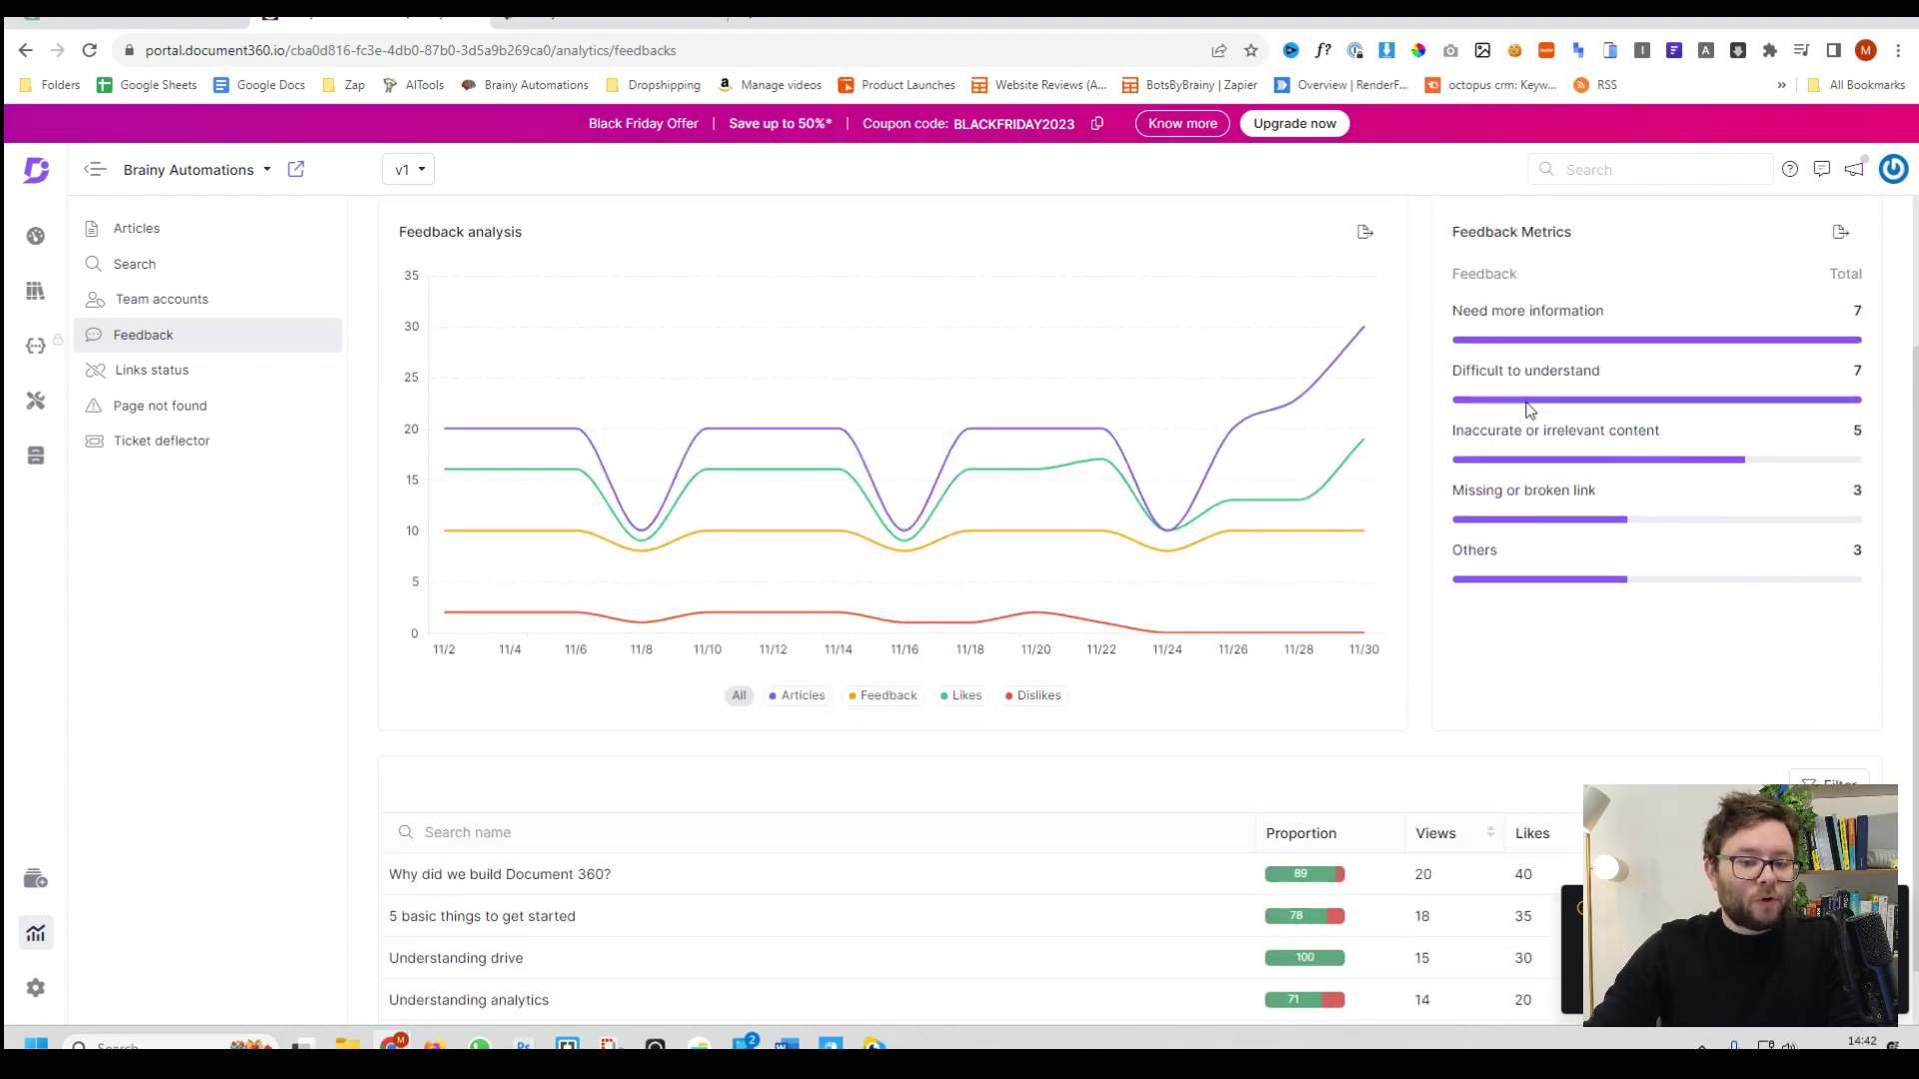
scroll(1534, 440, "down", 1)
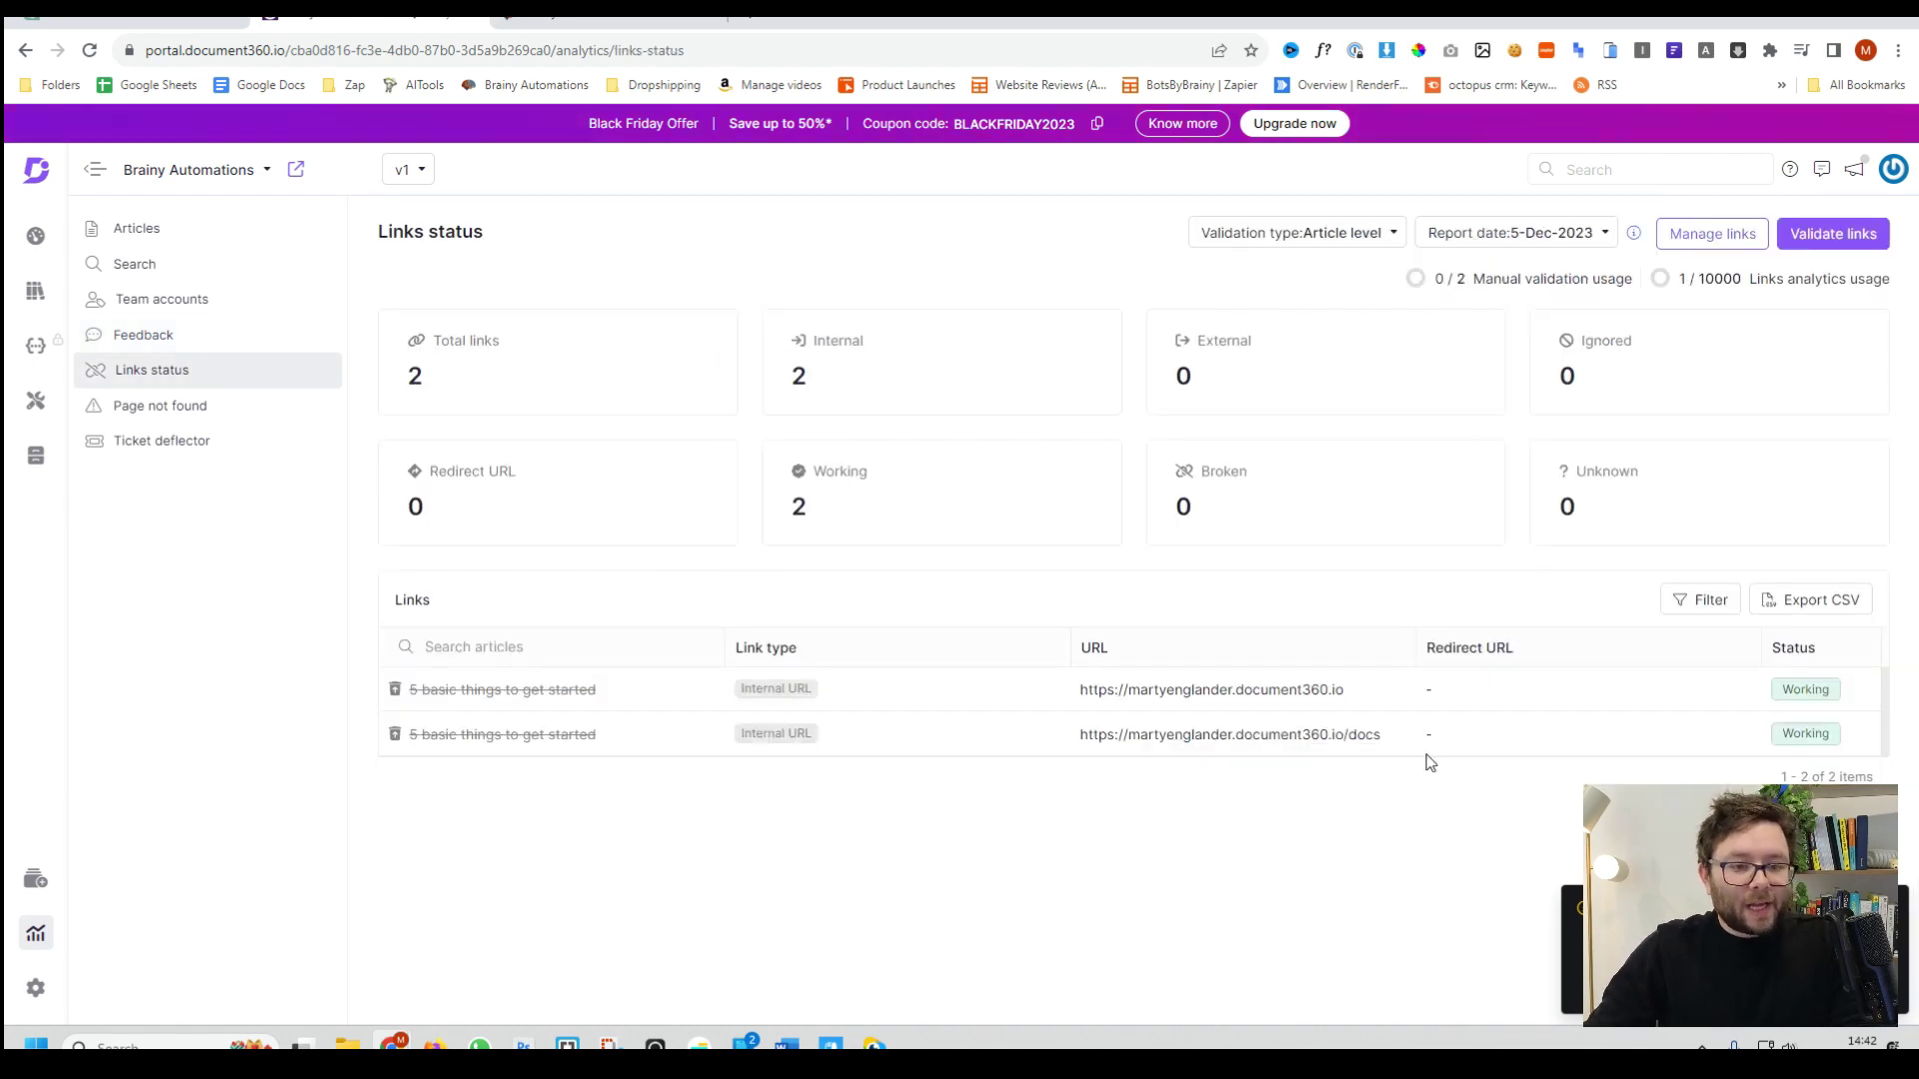
left_click(169, 405)
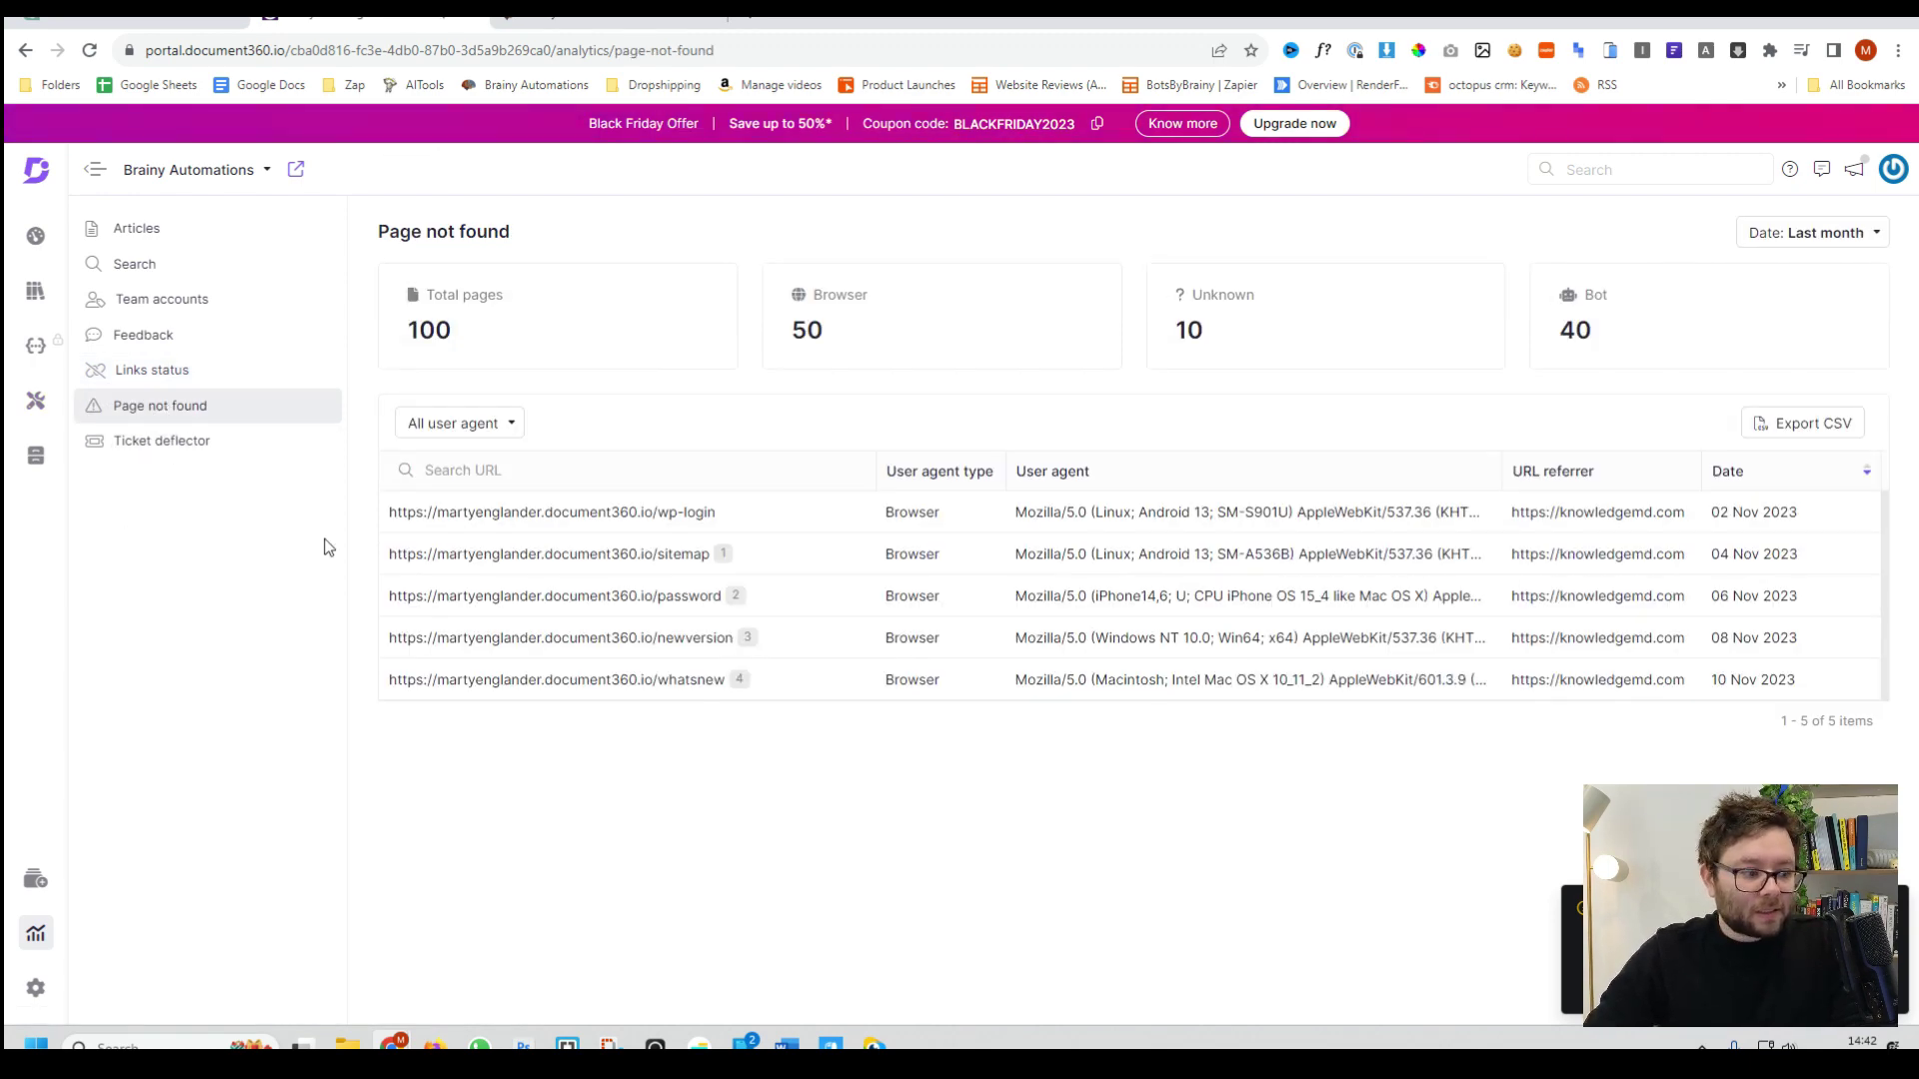
left_click(250, 441)
scroll(1088, 719, "down", 2)
scroll(1145, 789, "up", 2)
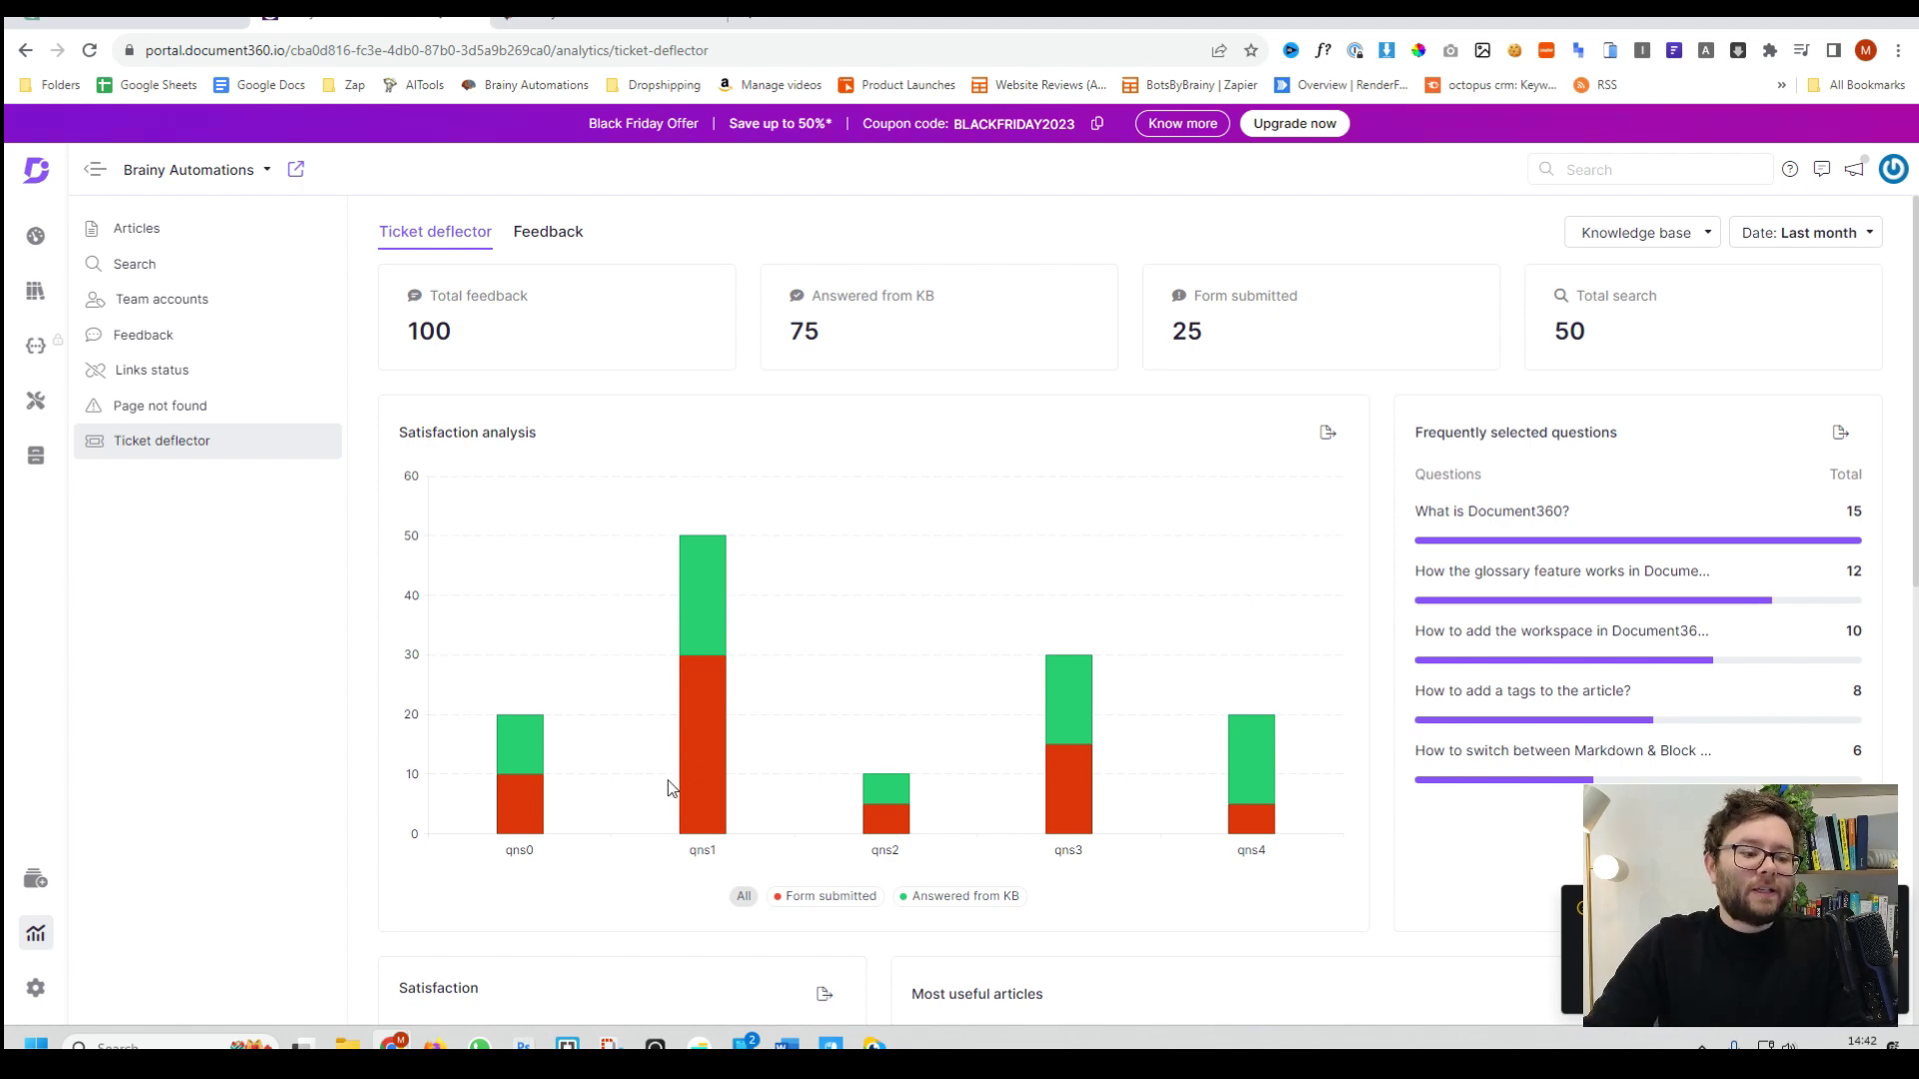
left_click(155, 240)
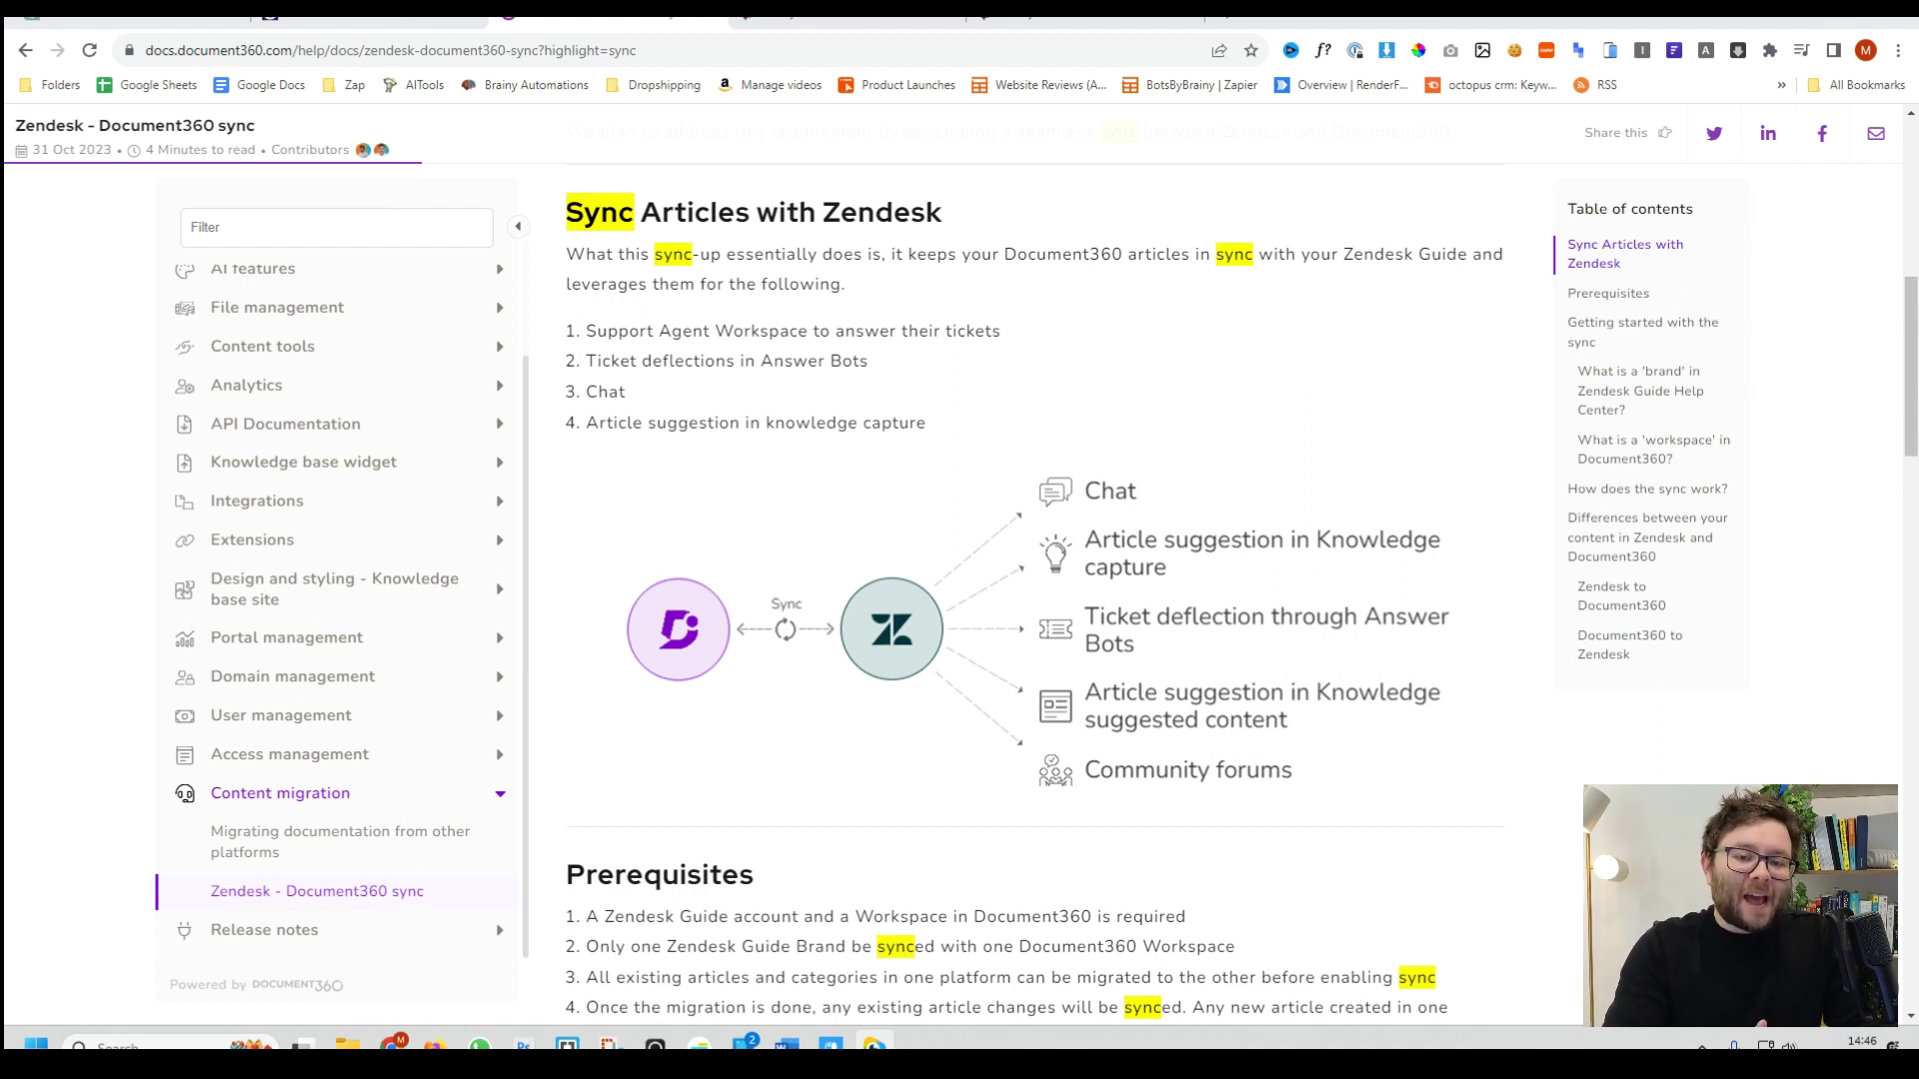
Scroll through the Zendesk sync article's prerequisites down to Getting started with the sync.
scroll(1107, 435, "down", 4)
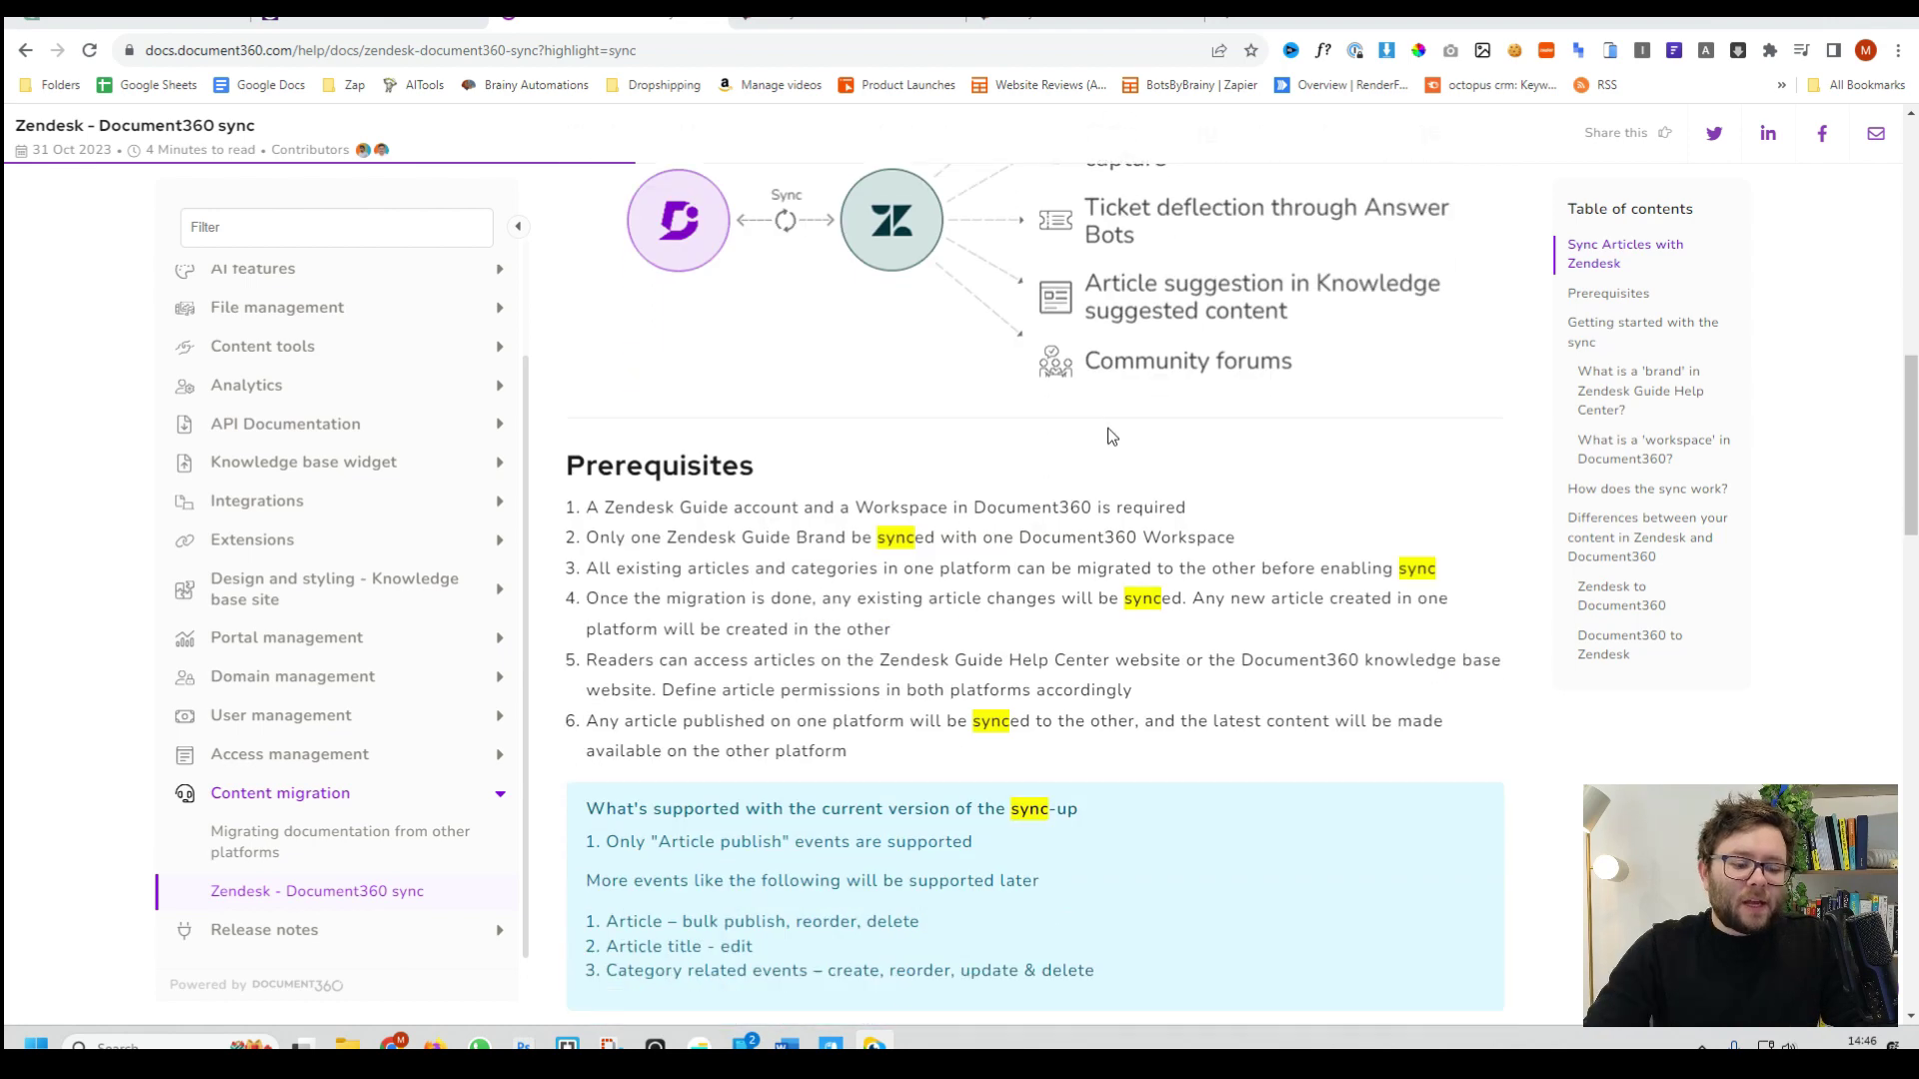
scroll(1107, 436, "down", 1)
scroll(1107, 436, "down", 4)
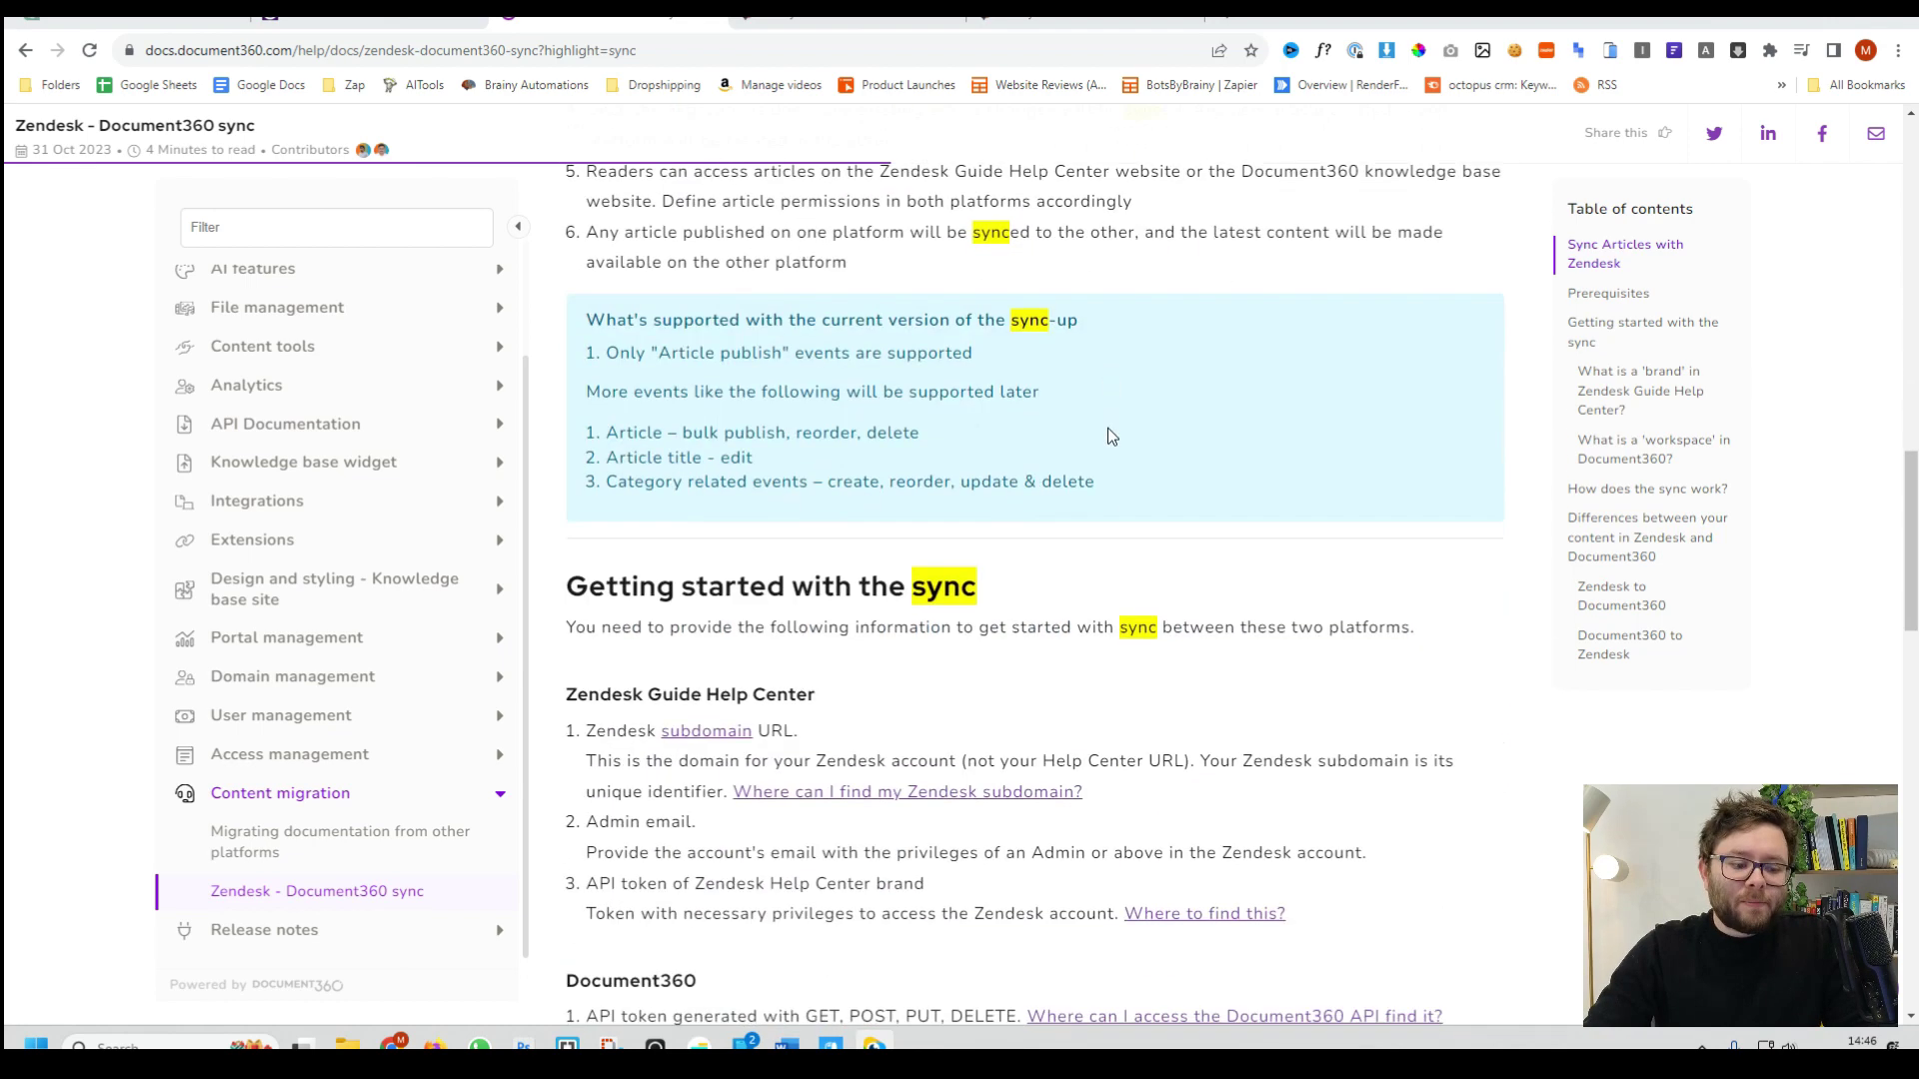
scroll(1012, 455, "down", 4)
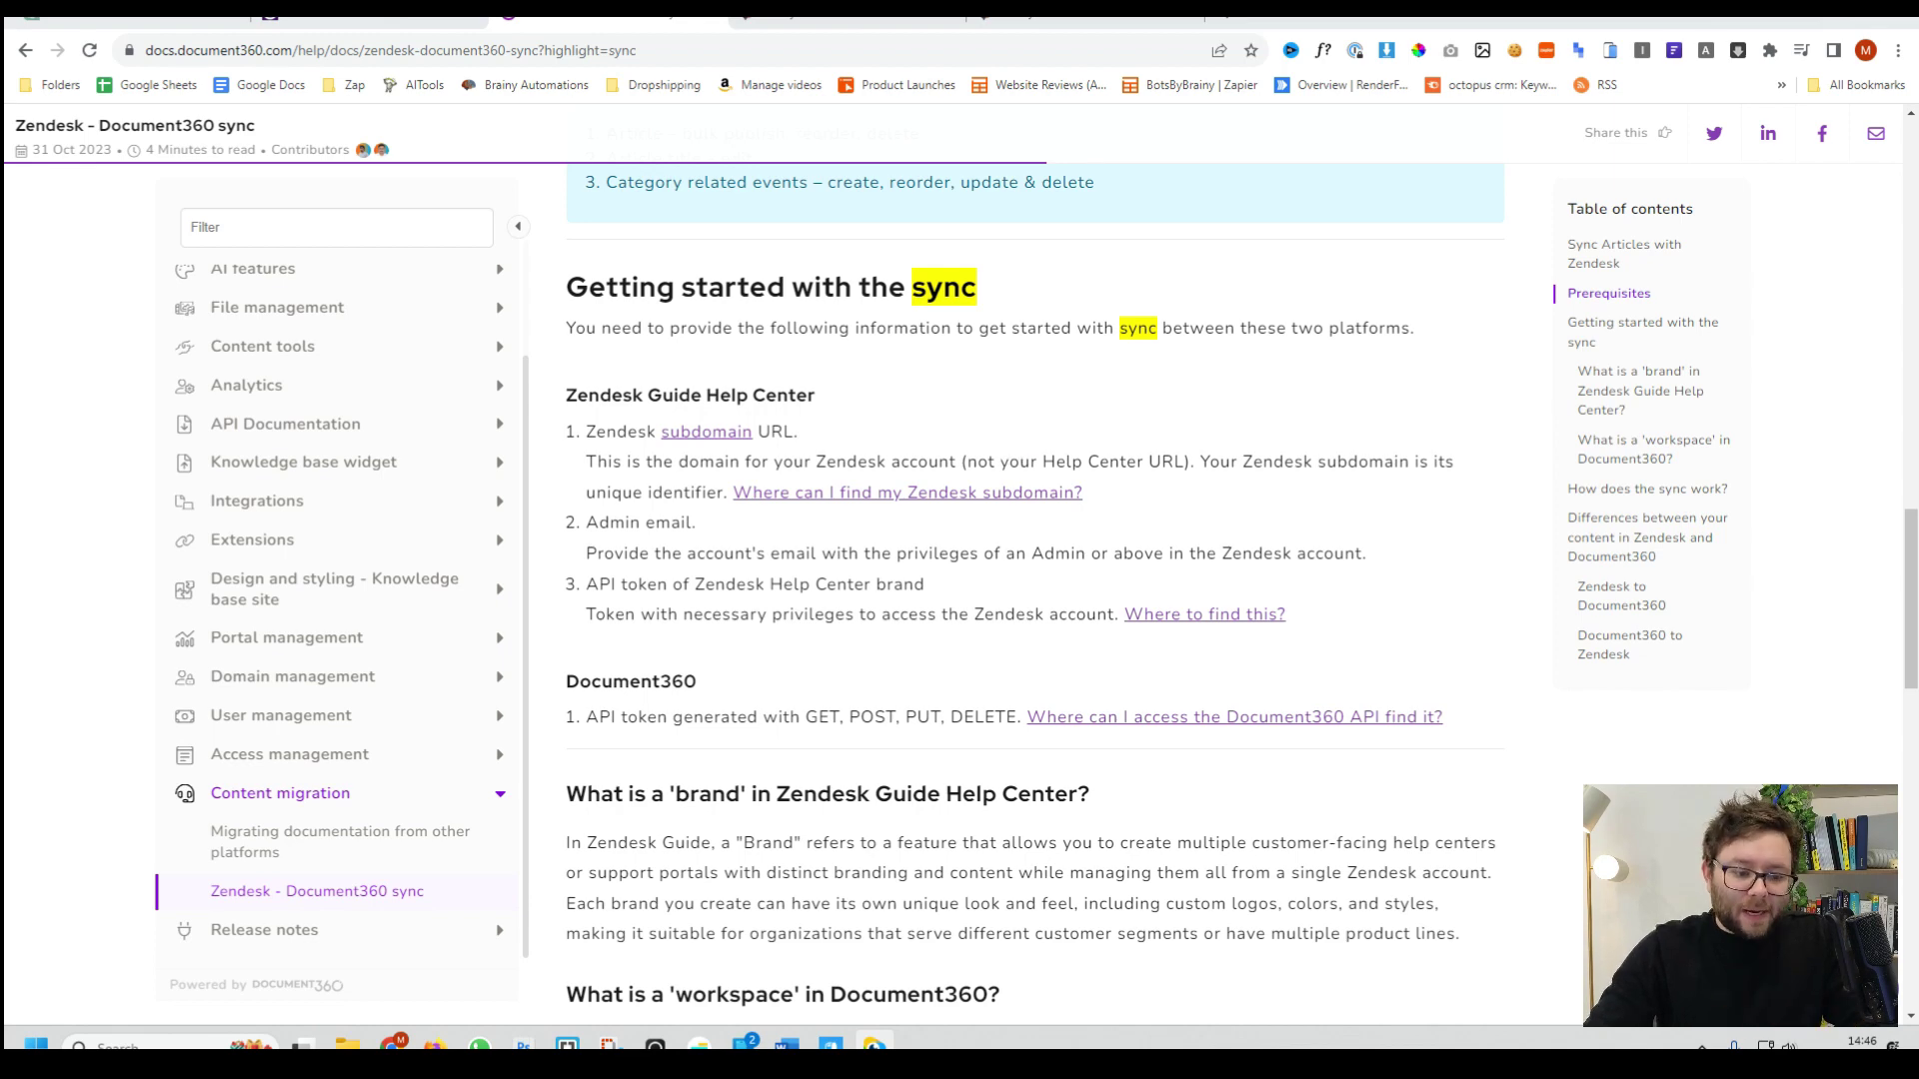
scroll(1011, 455, "down", 1)
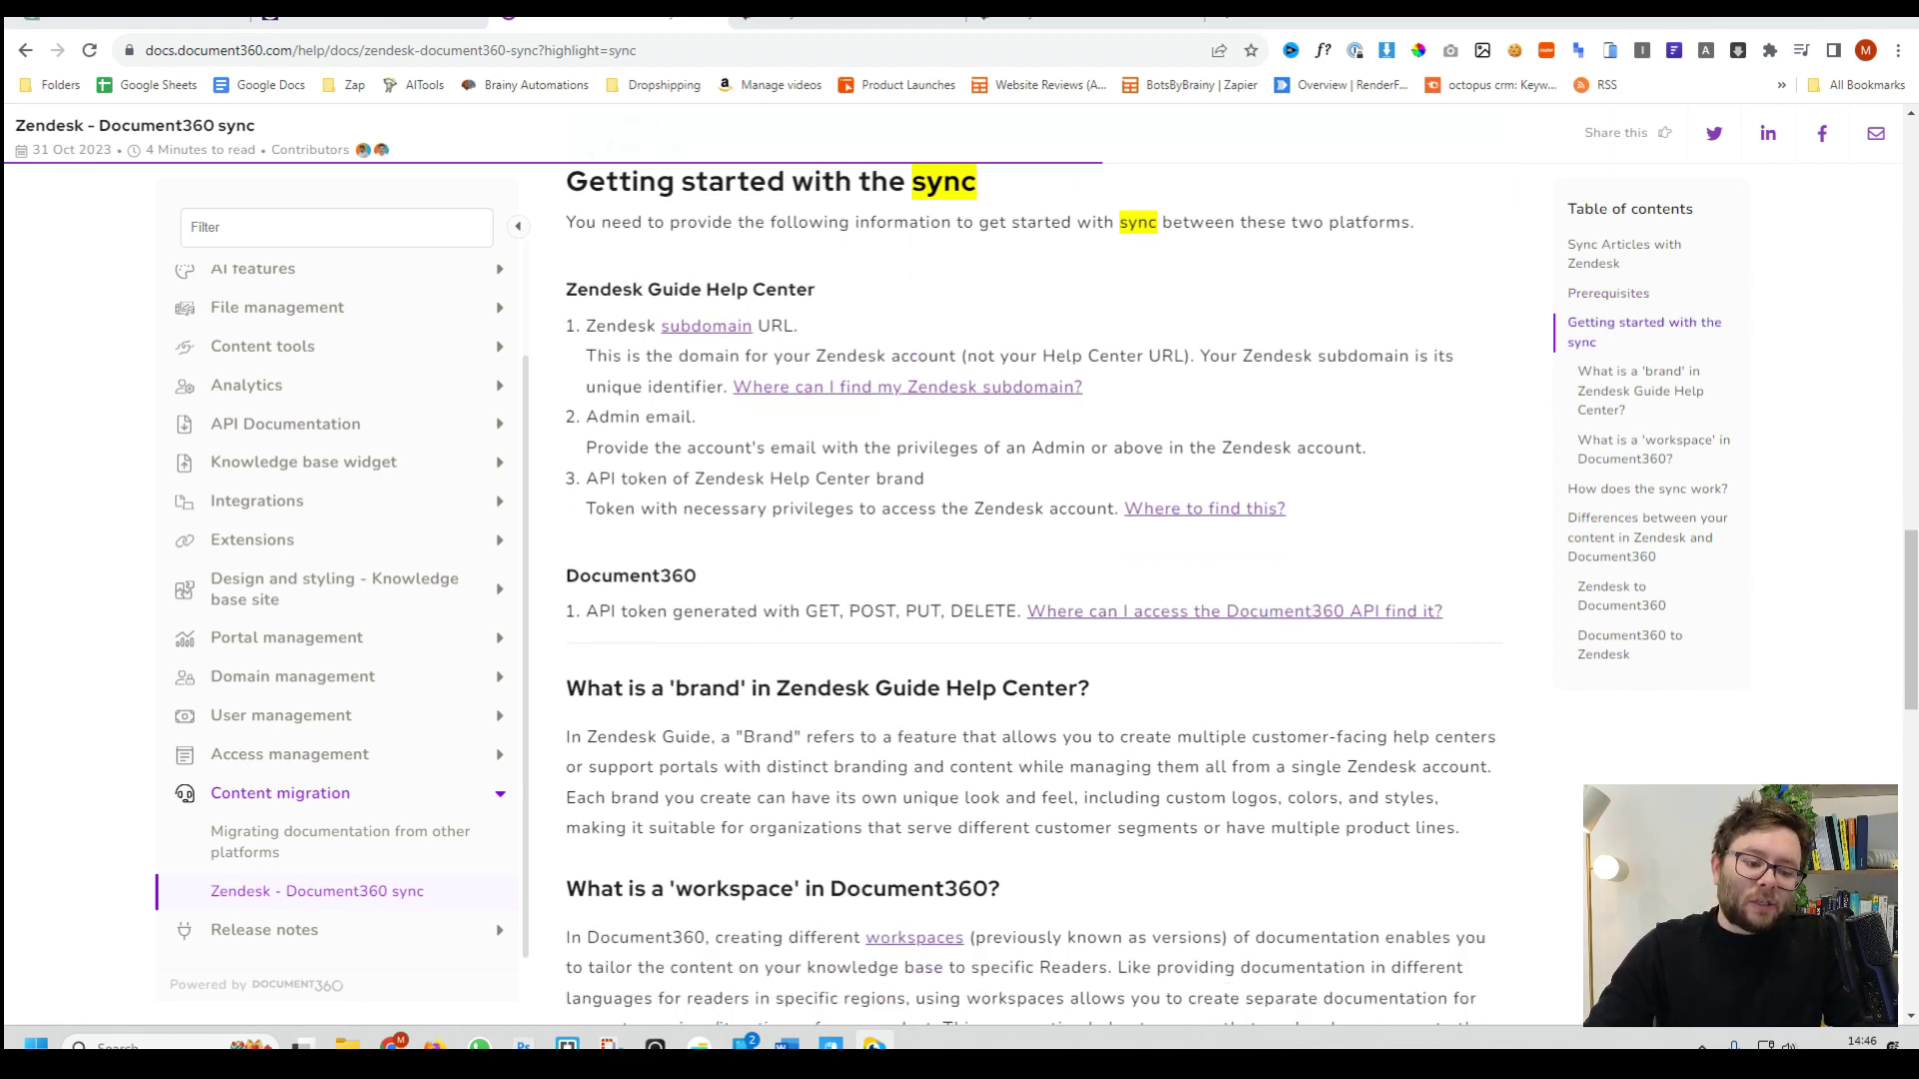
scroll(1034, 590, "down", 1)
scroll(1035, 589, "down", 1)
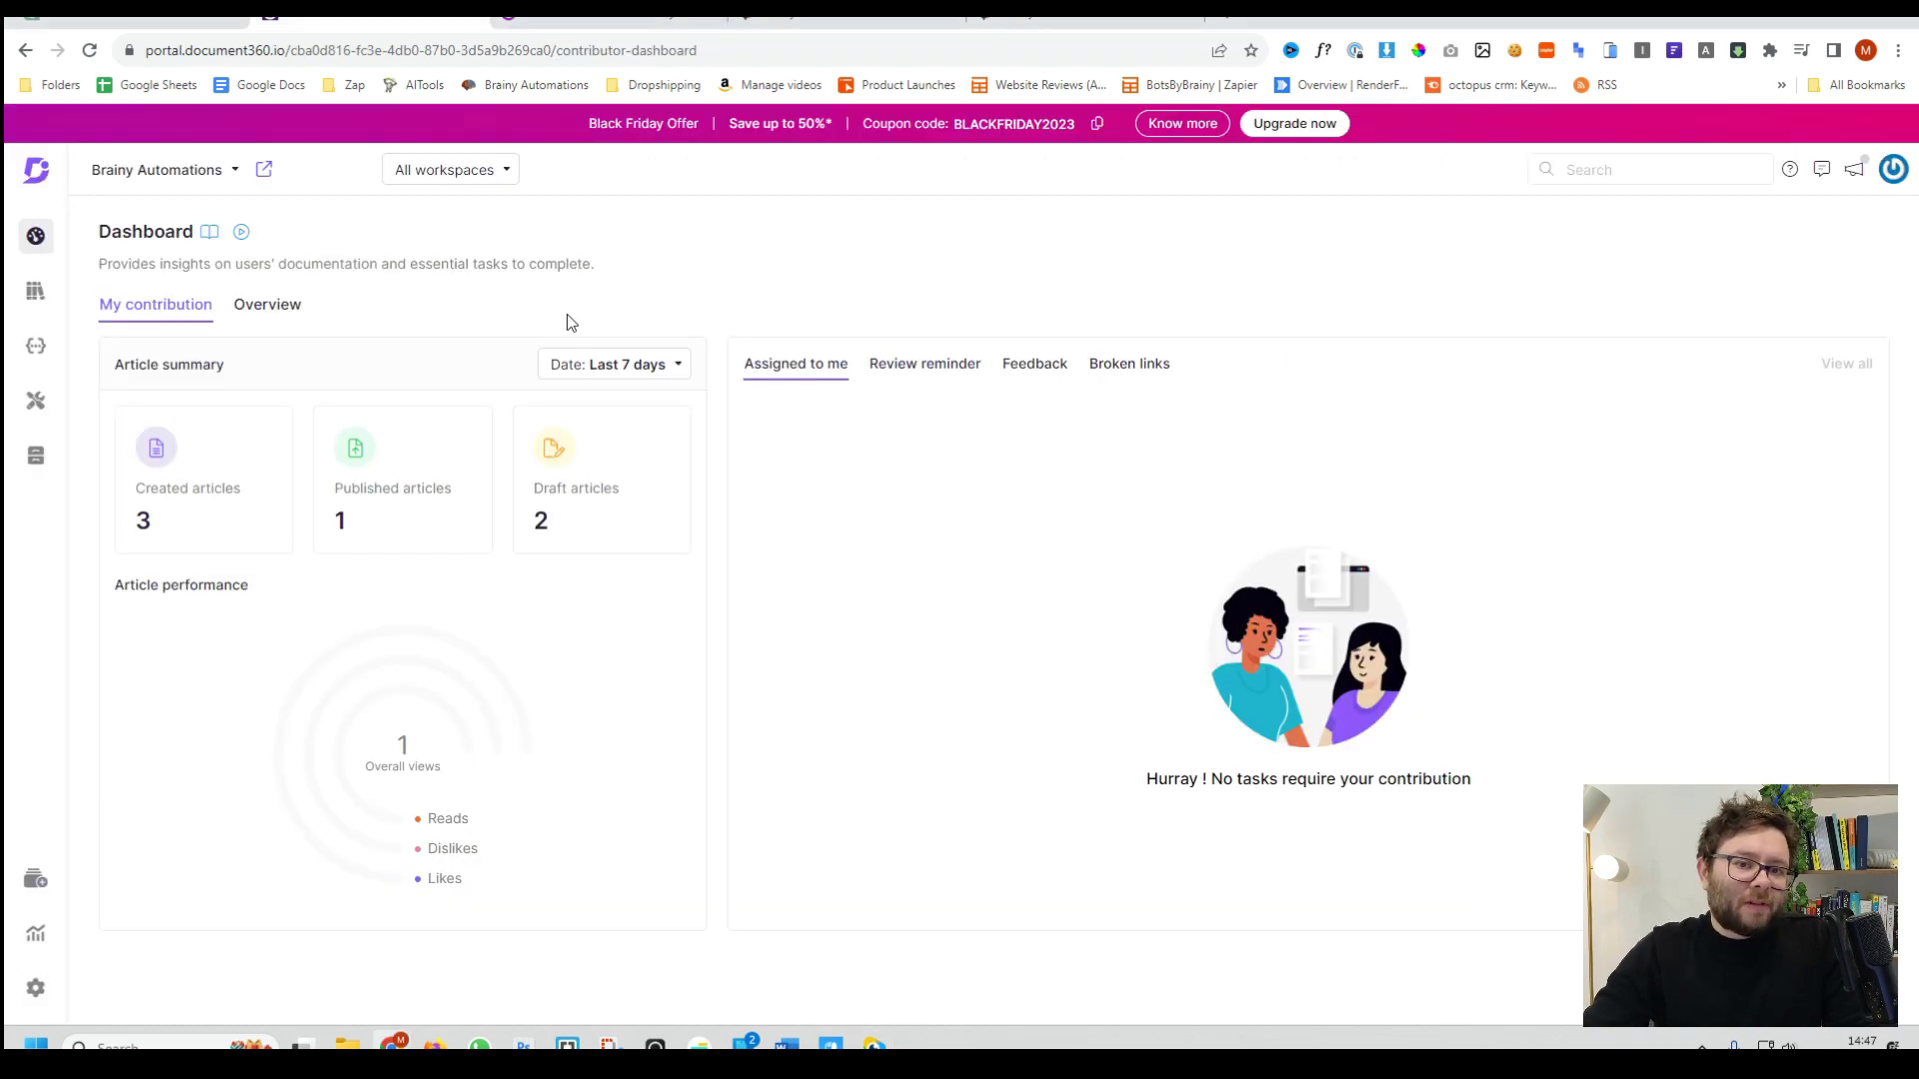
left_click(42, 354)
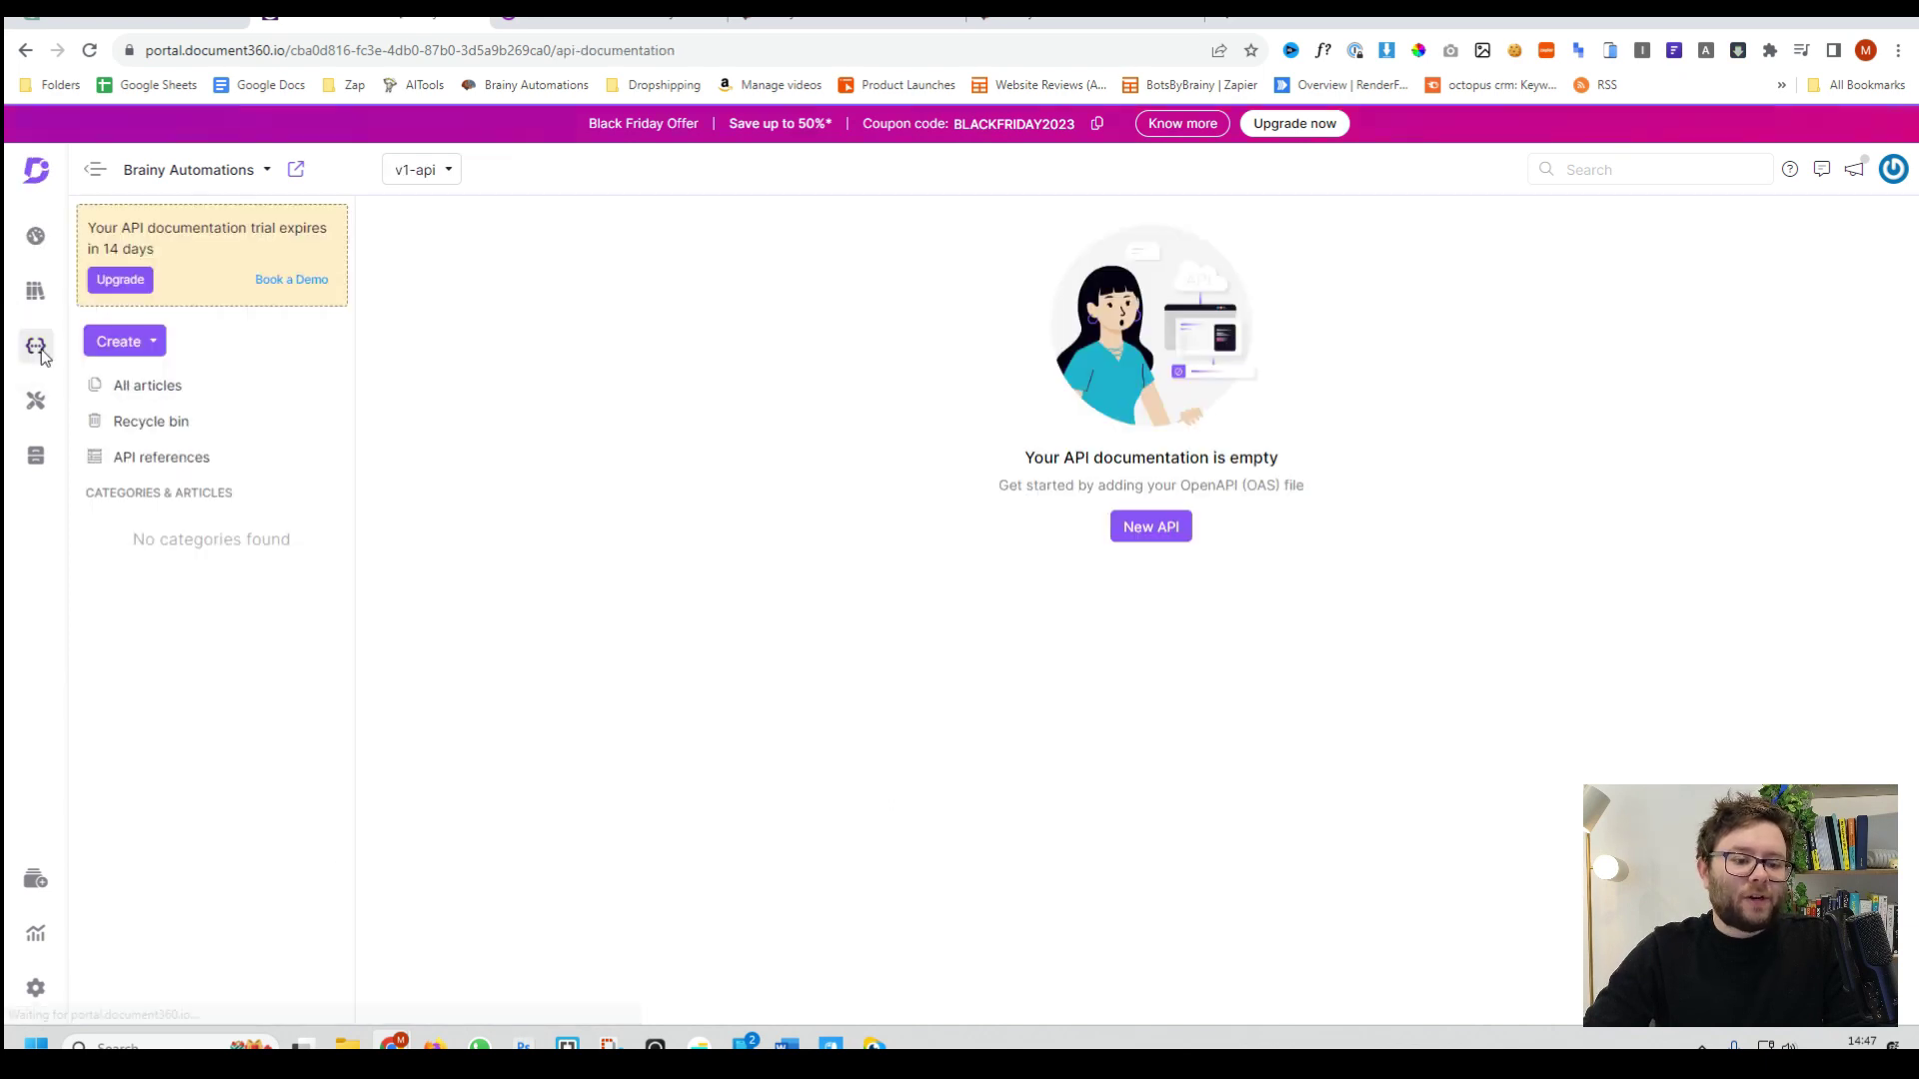
left_click(1147, 522)
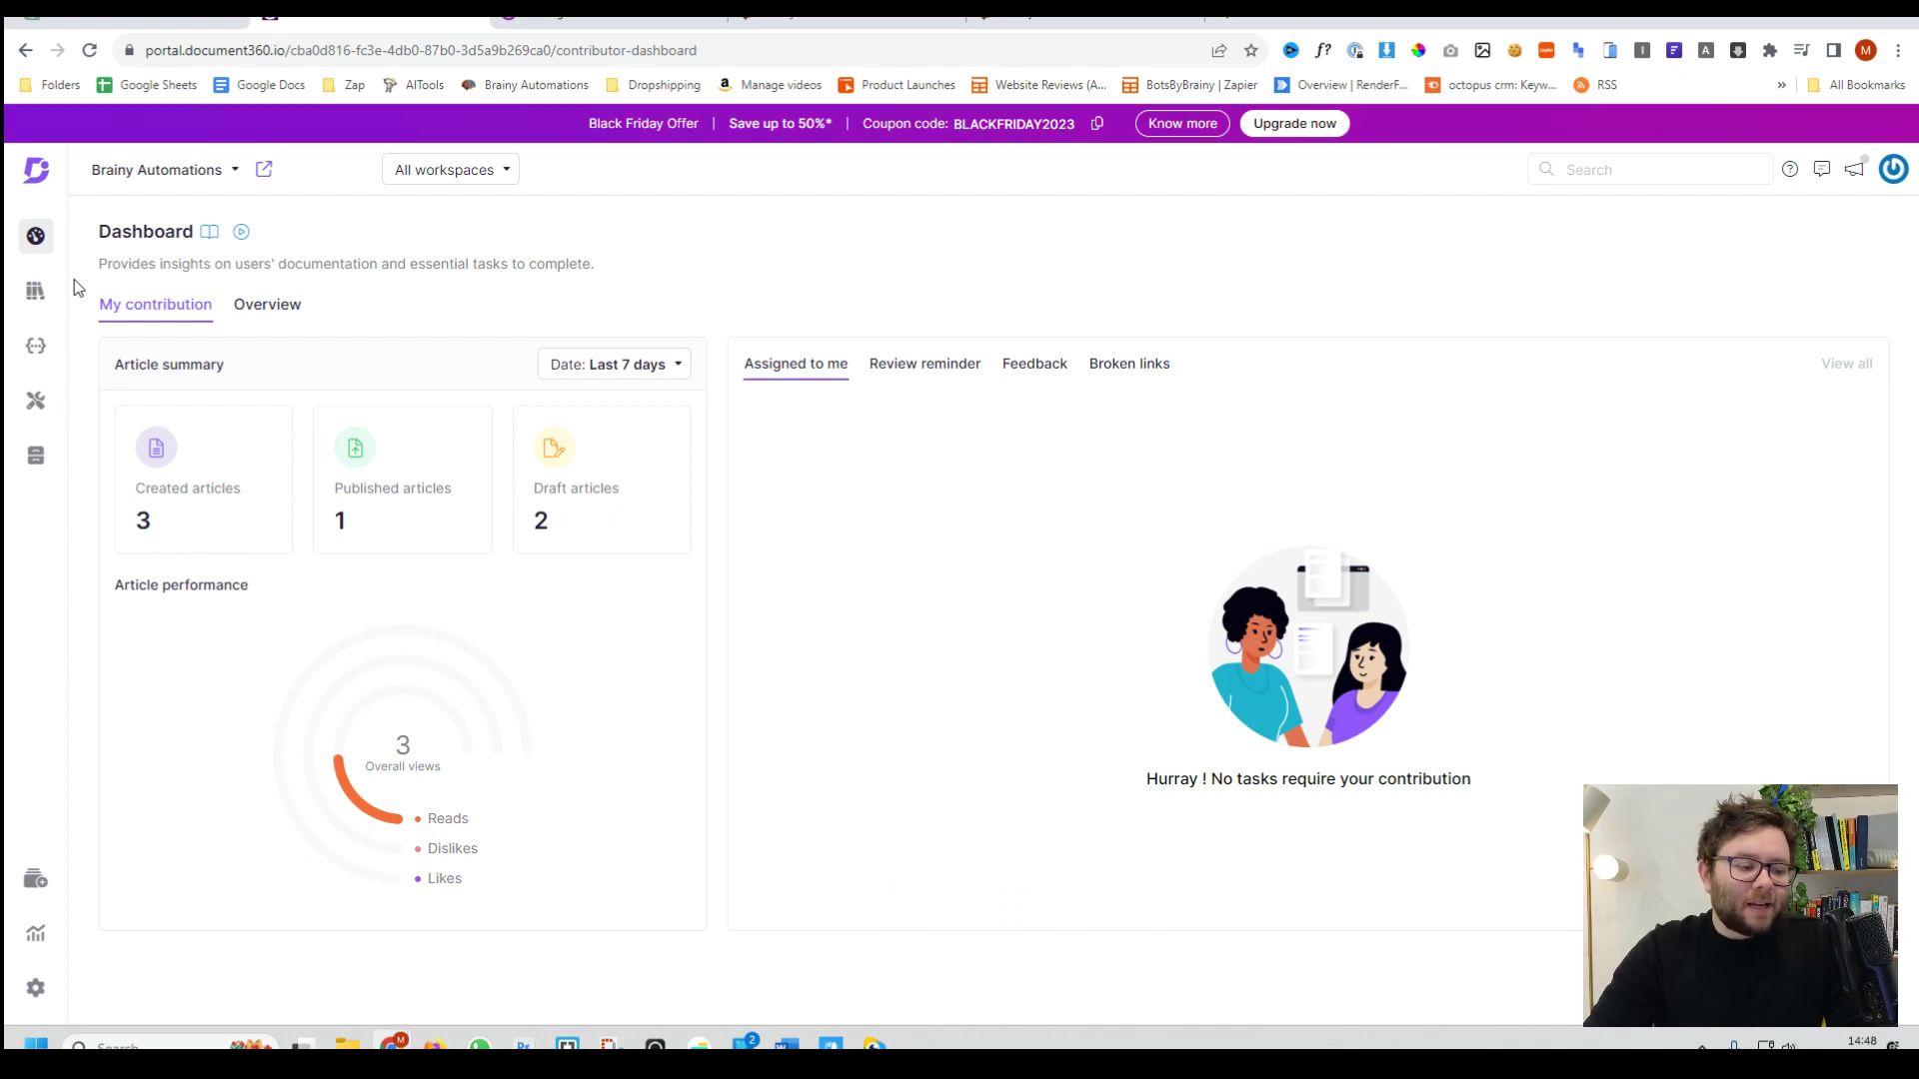
Open the Eddy settings under AI features, then follow the link to the AI features help docs.
left_click(38, 989)
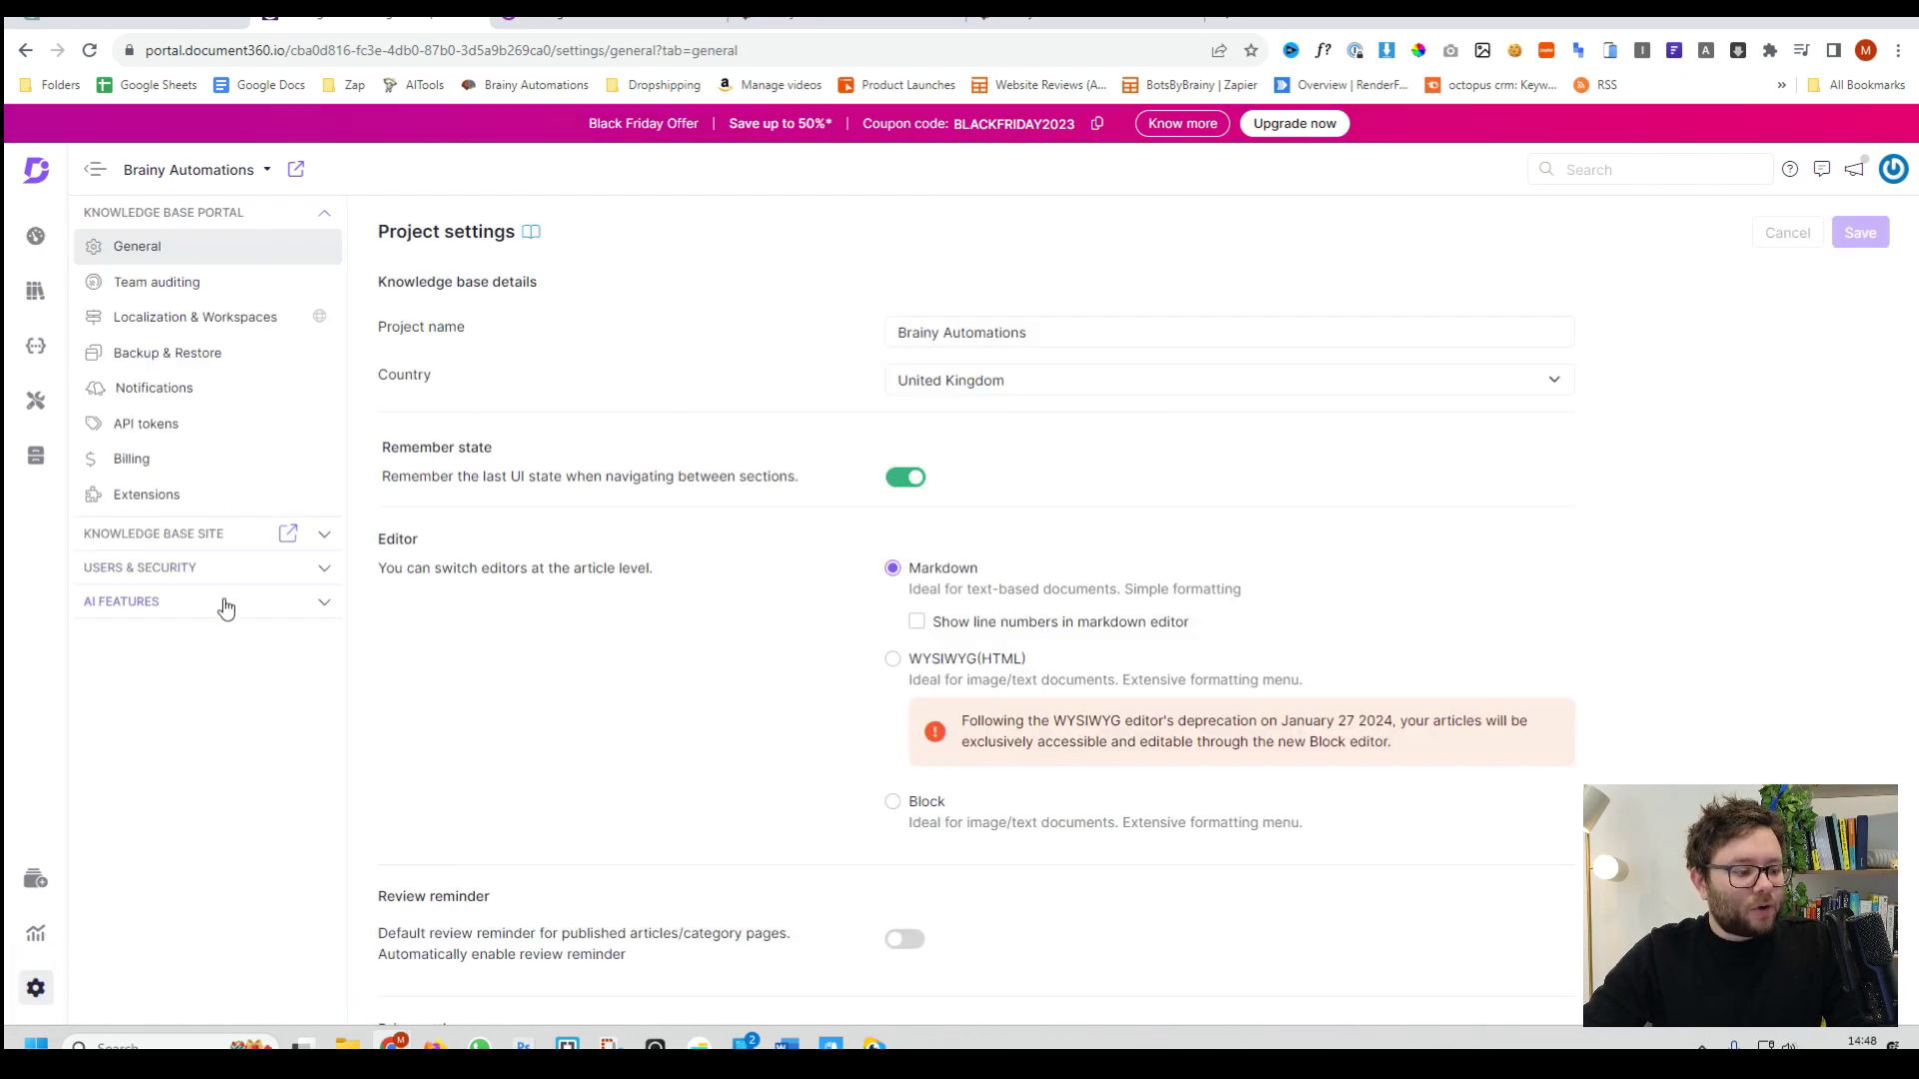
left_click(226, 604)
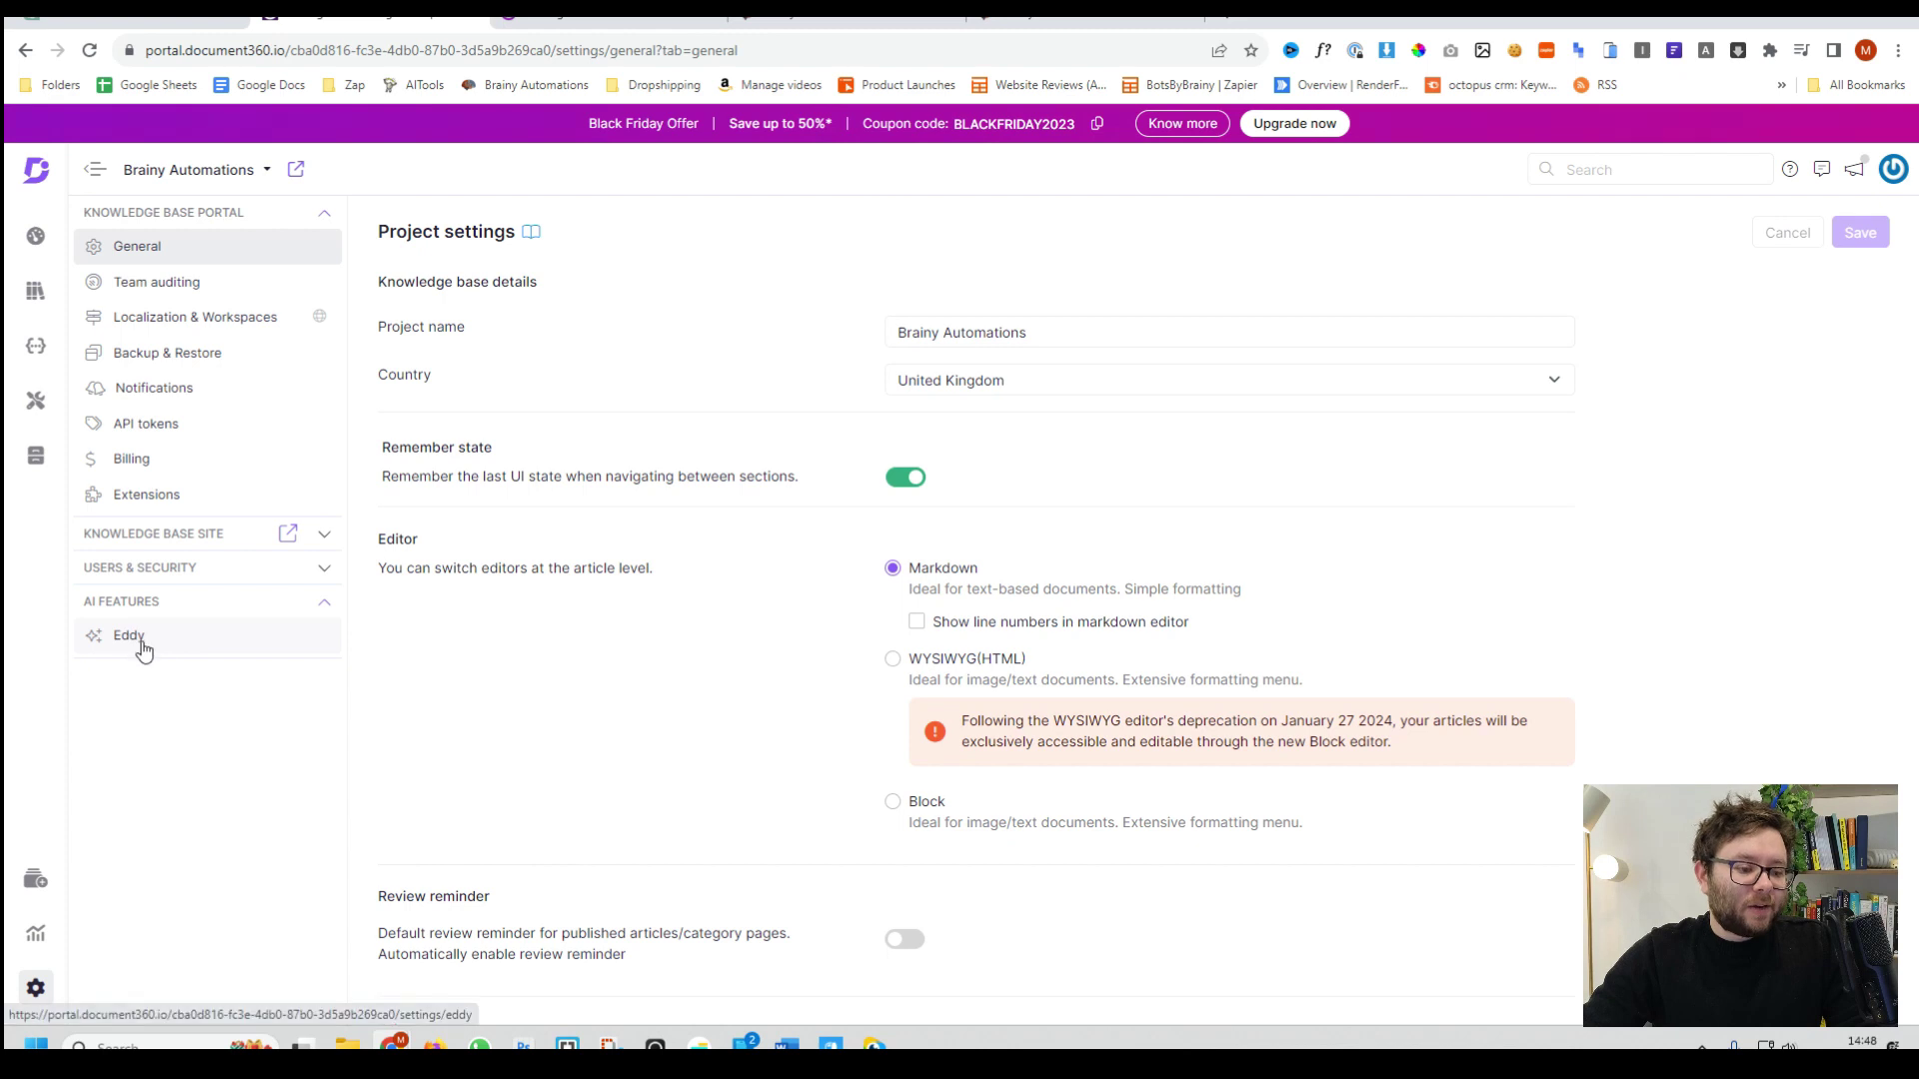
left_click(140, 645)
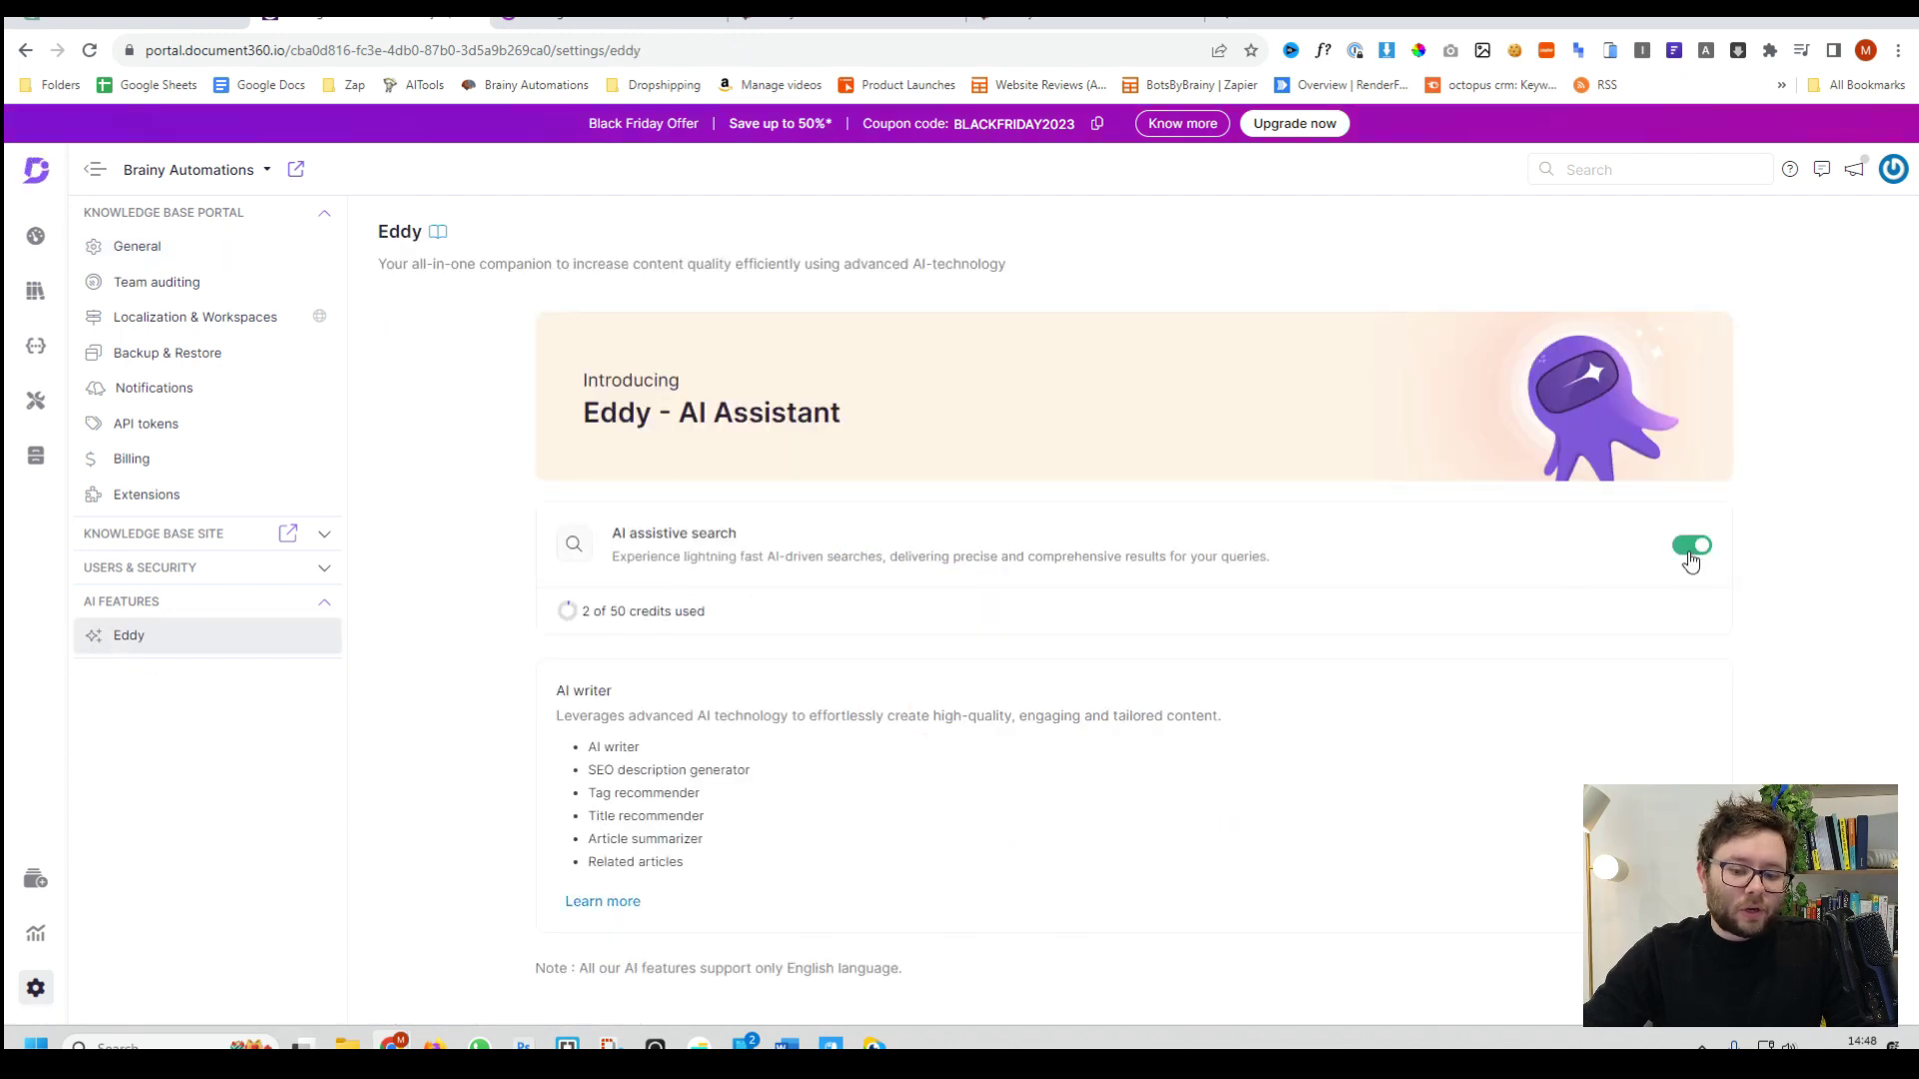
left_click(597, 905)
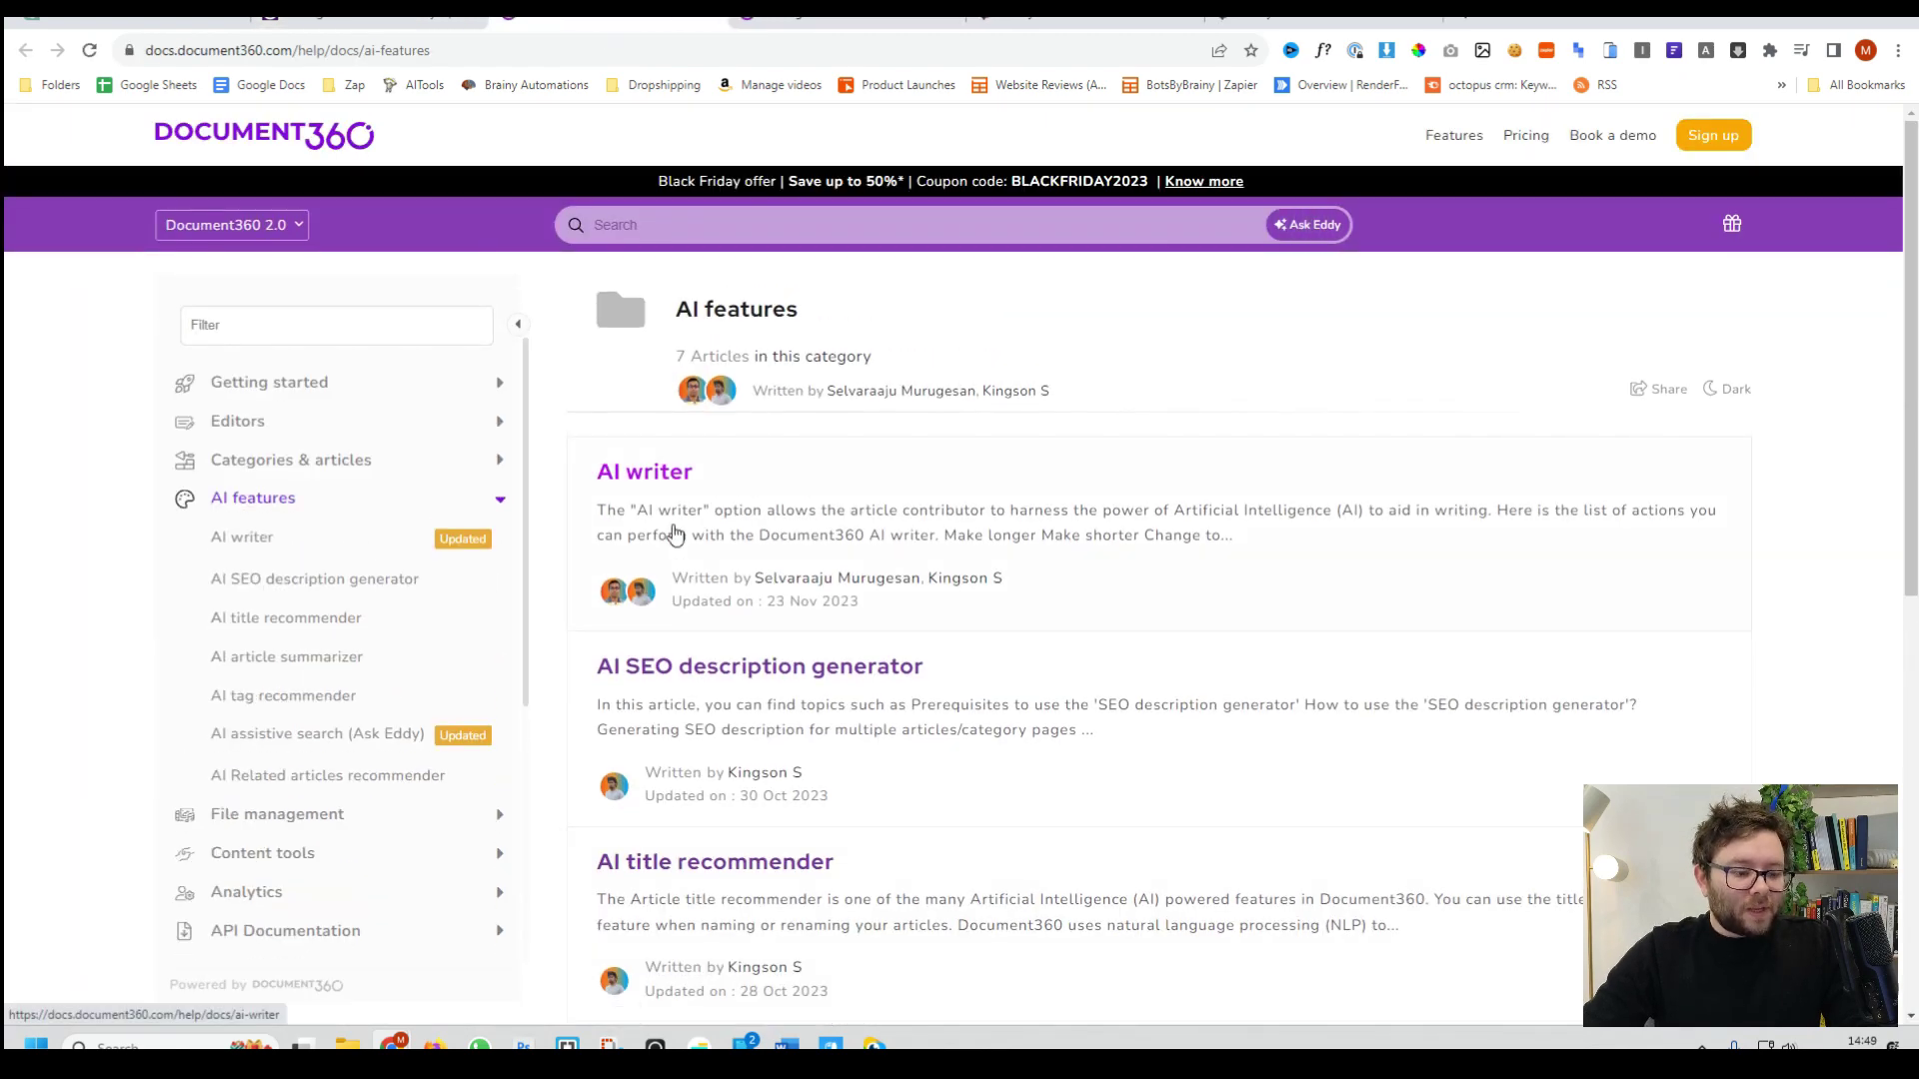
Scroll through the AI features help documentation to reach the AI writer article.
scroll(675, 535, "down", 1)
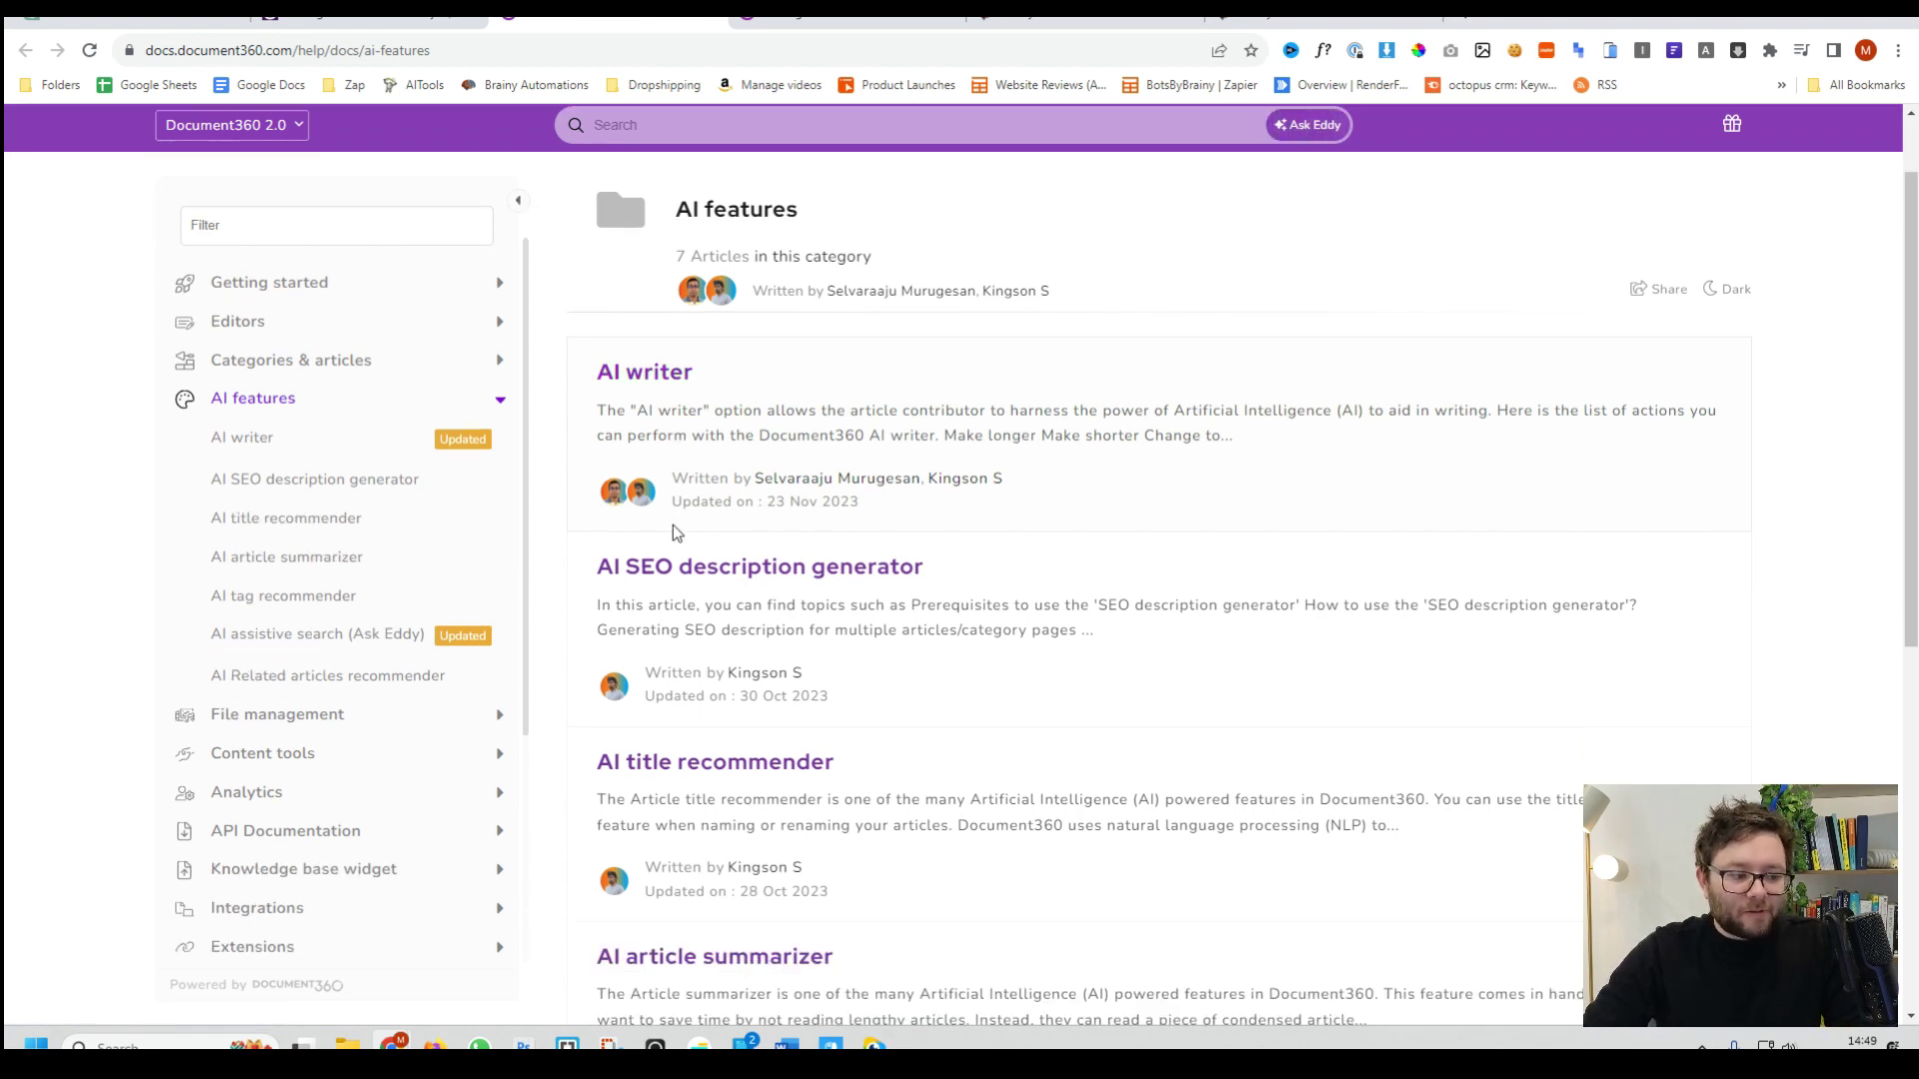
scroll(673, 526, "down", 1)
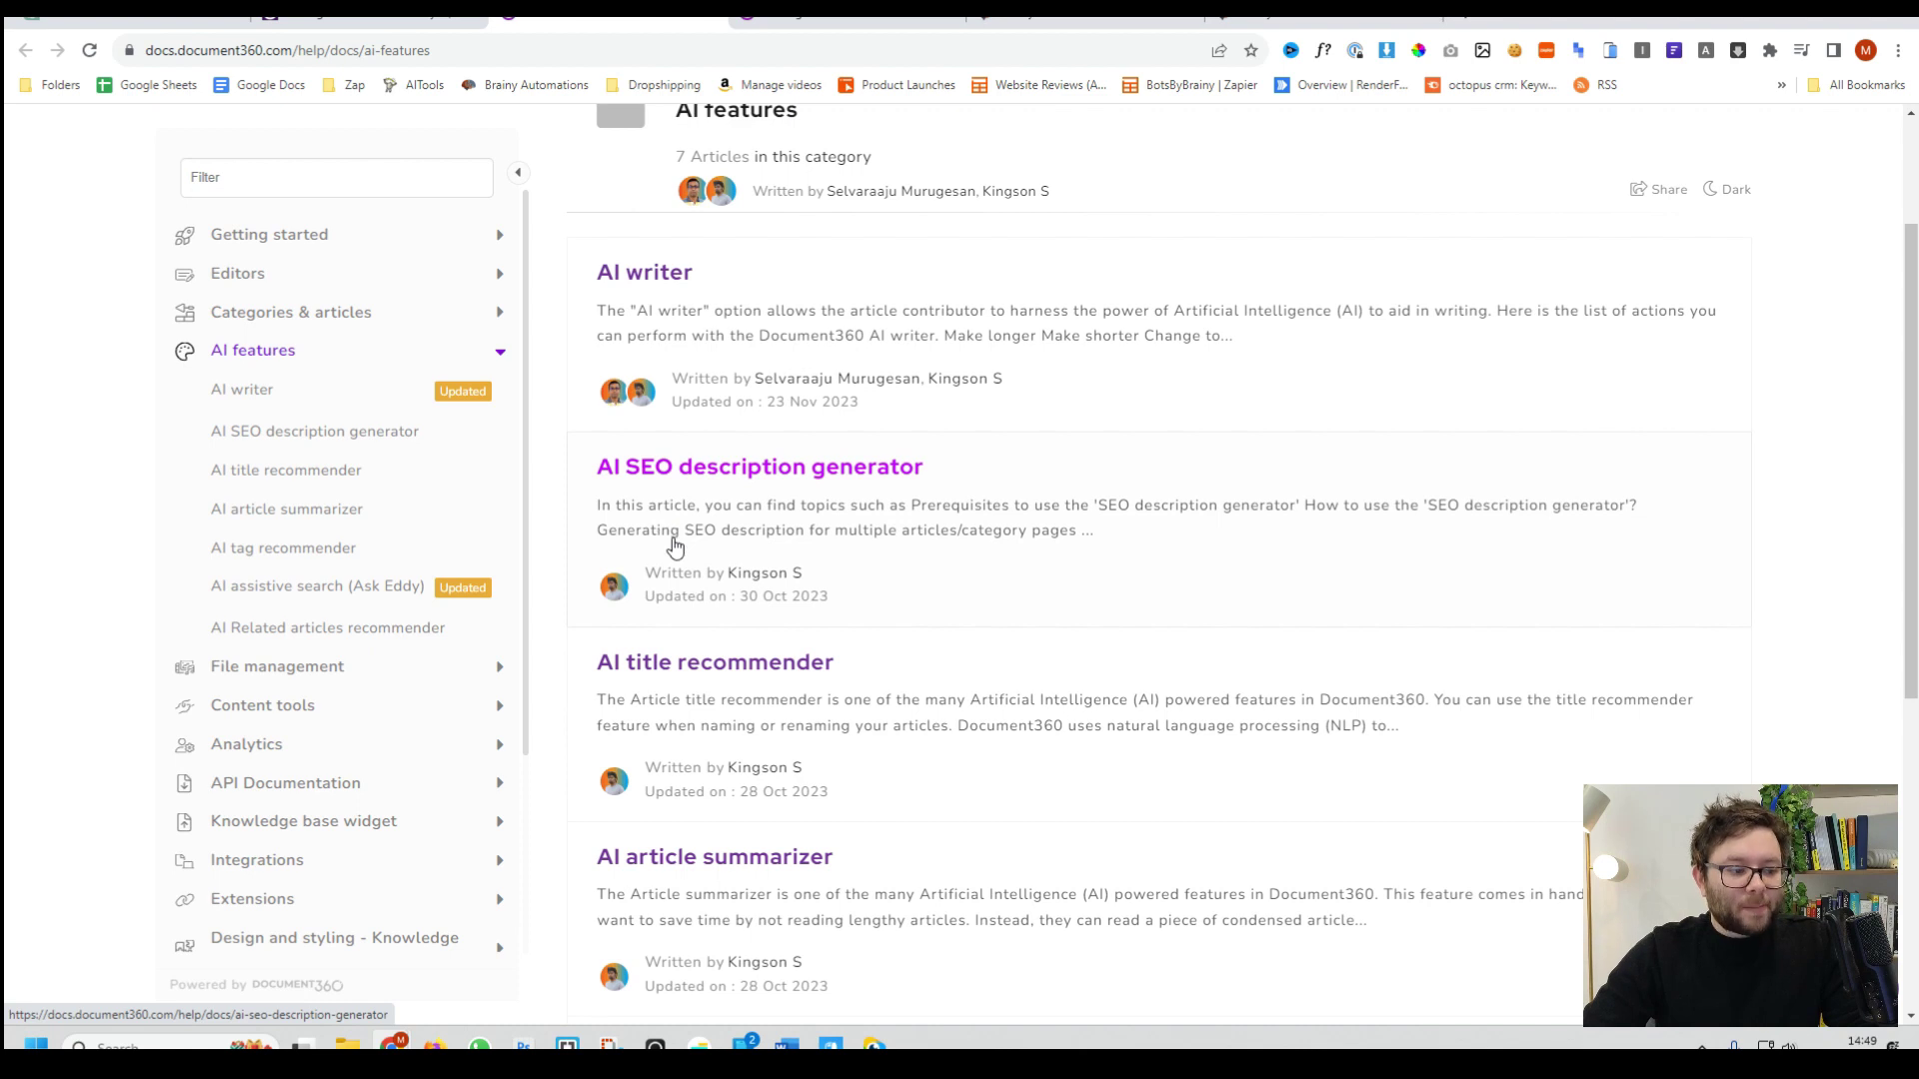
scroll(674, 540, "down", 1)
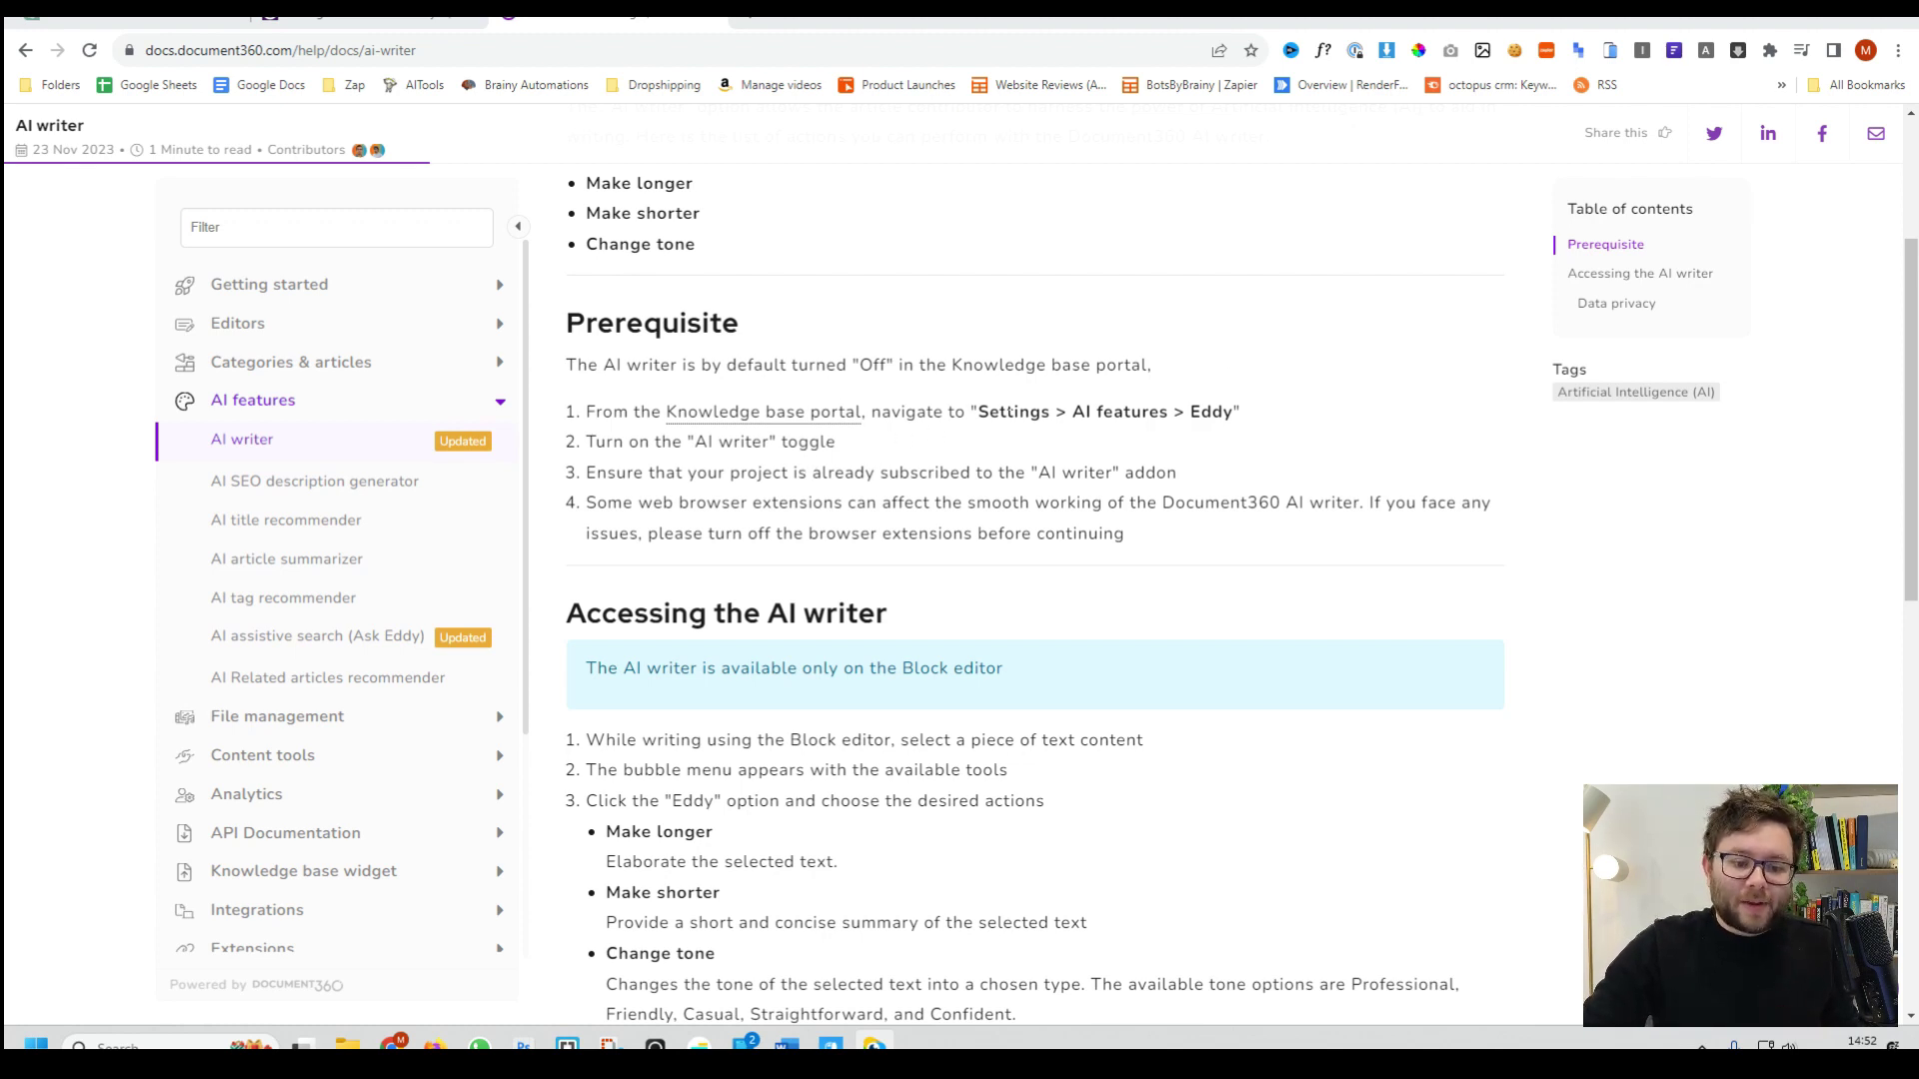
Highlight the settings path in the AI writer prerequisites and open Eddy settings in the portal.
left_click_drag(1006, 412, 1149, 412)
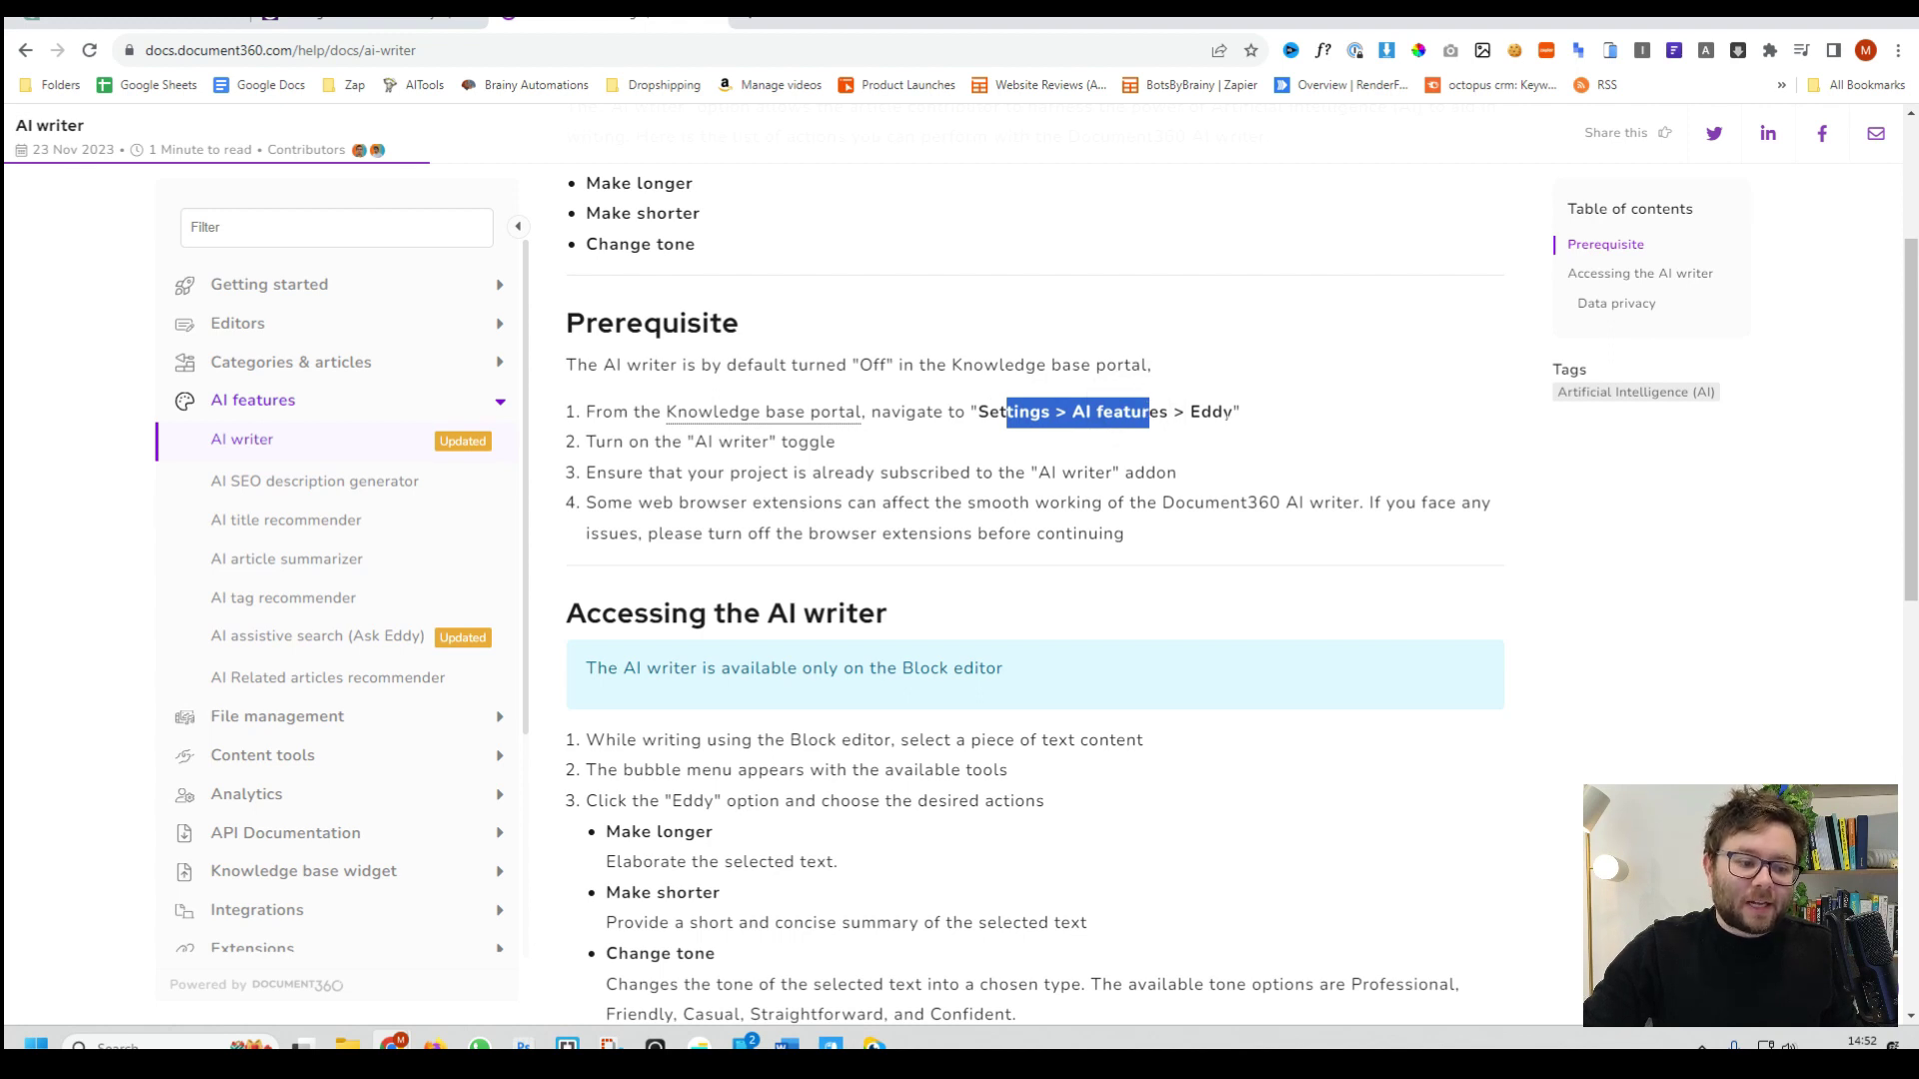
left_click(1221, 410)
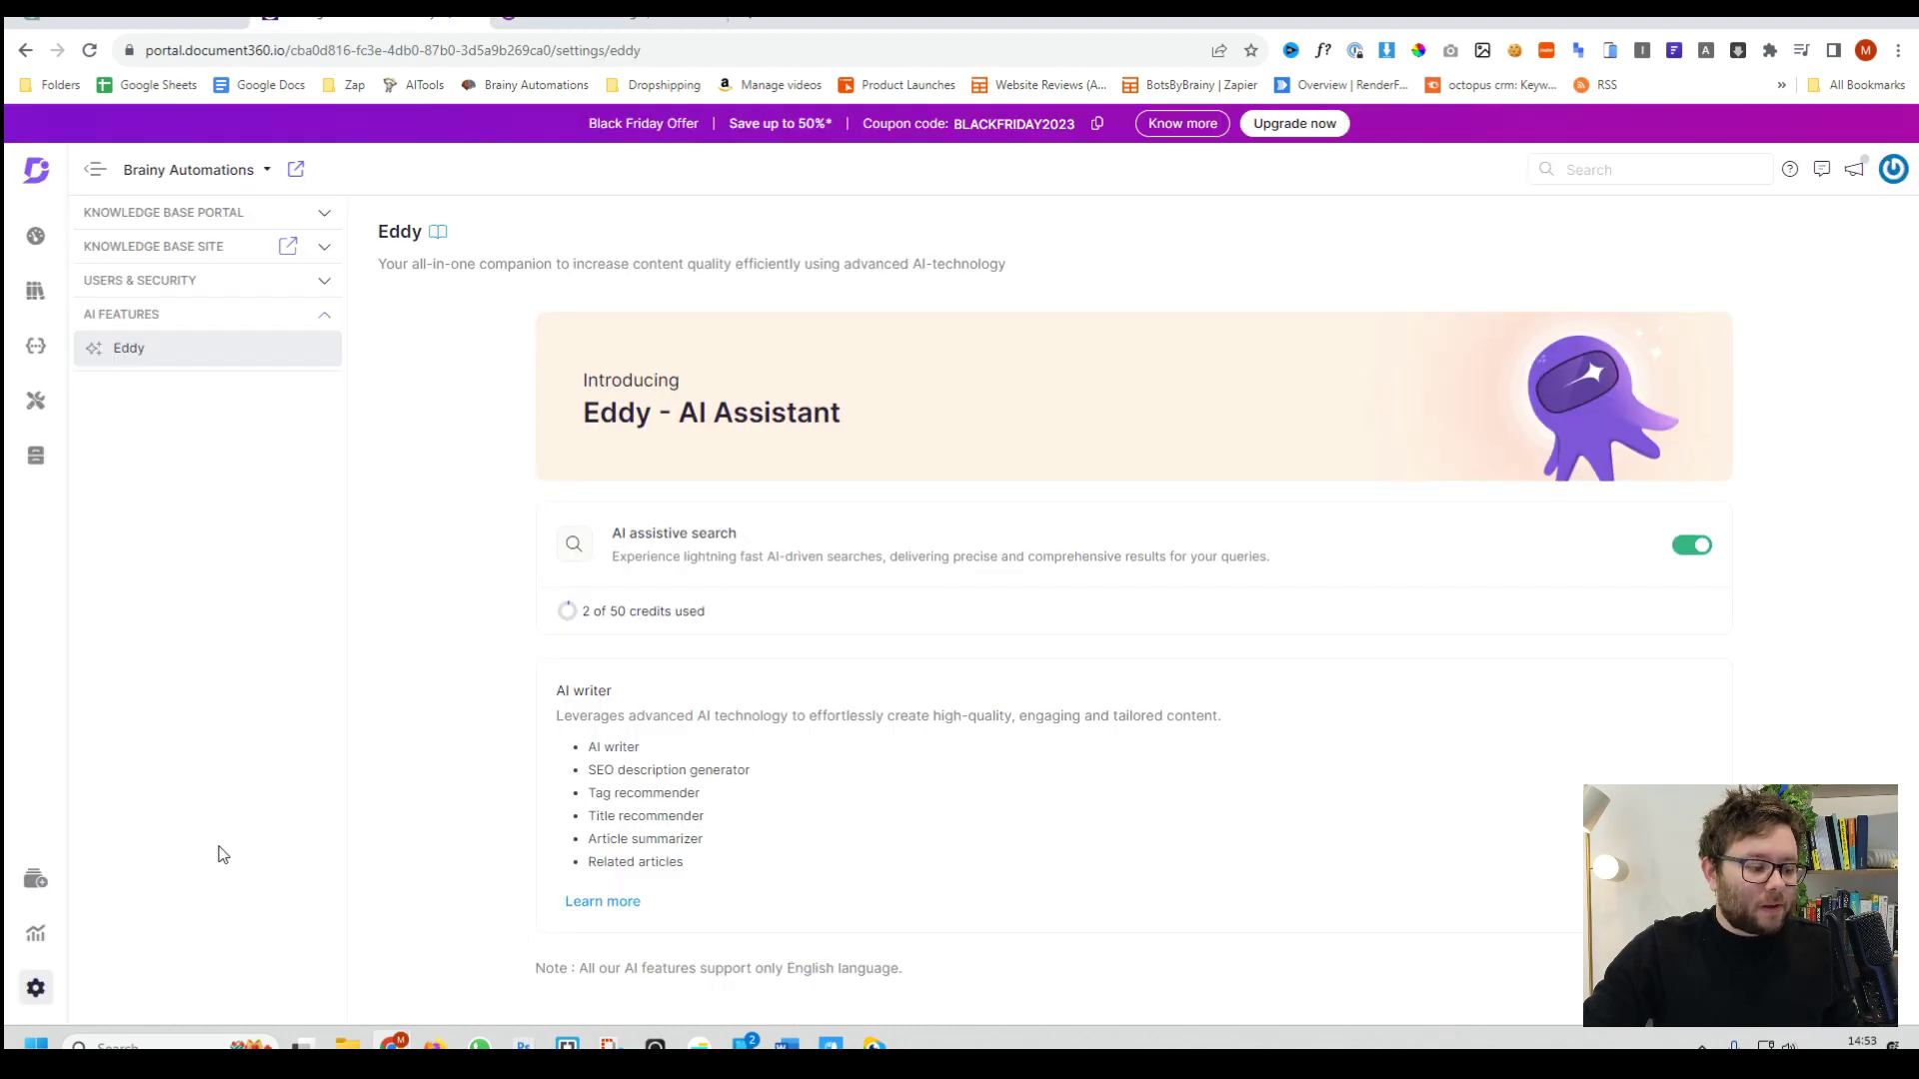
left_click(37, 991)
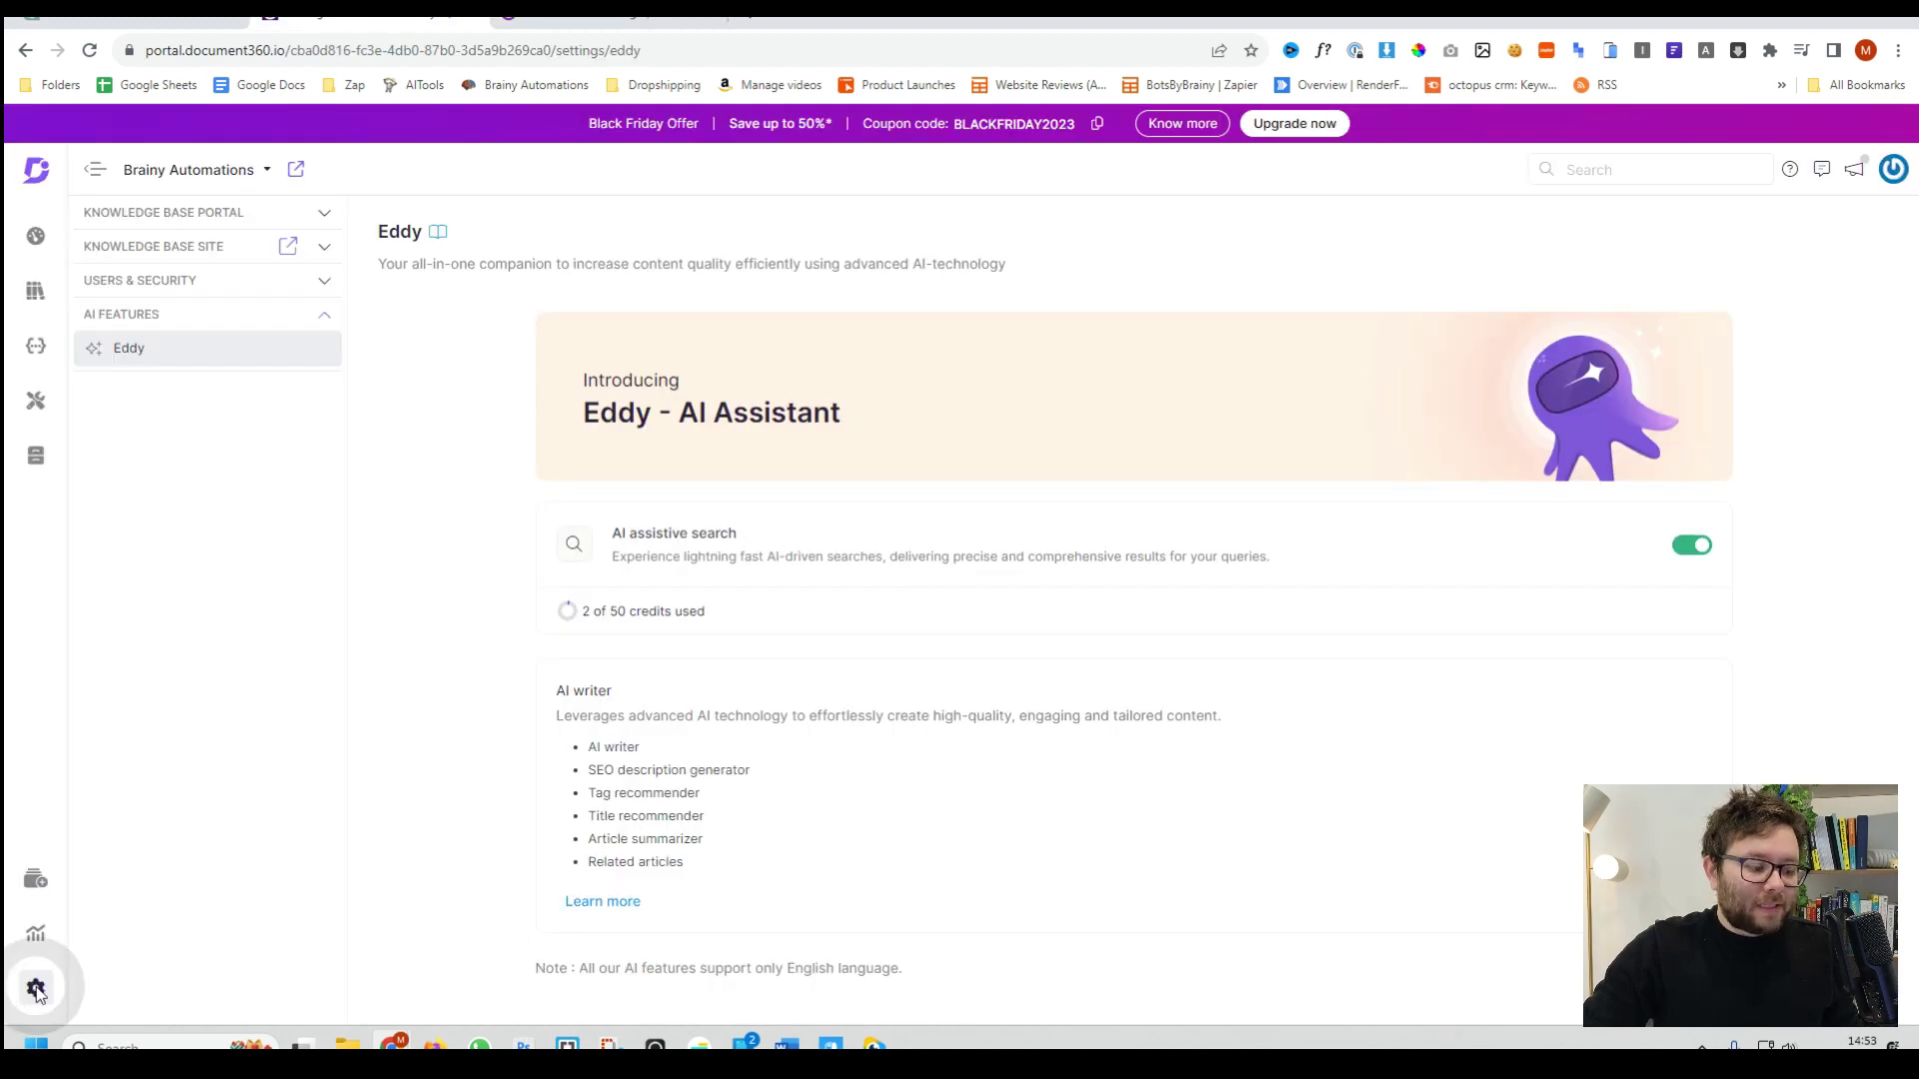
left_click(160, 358)
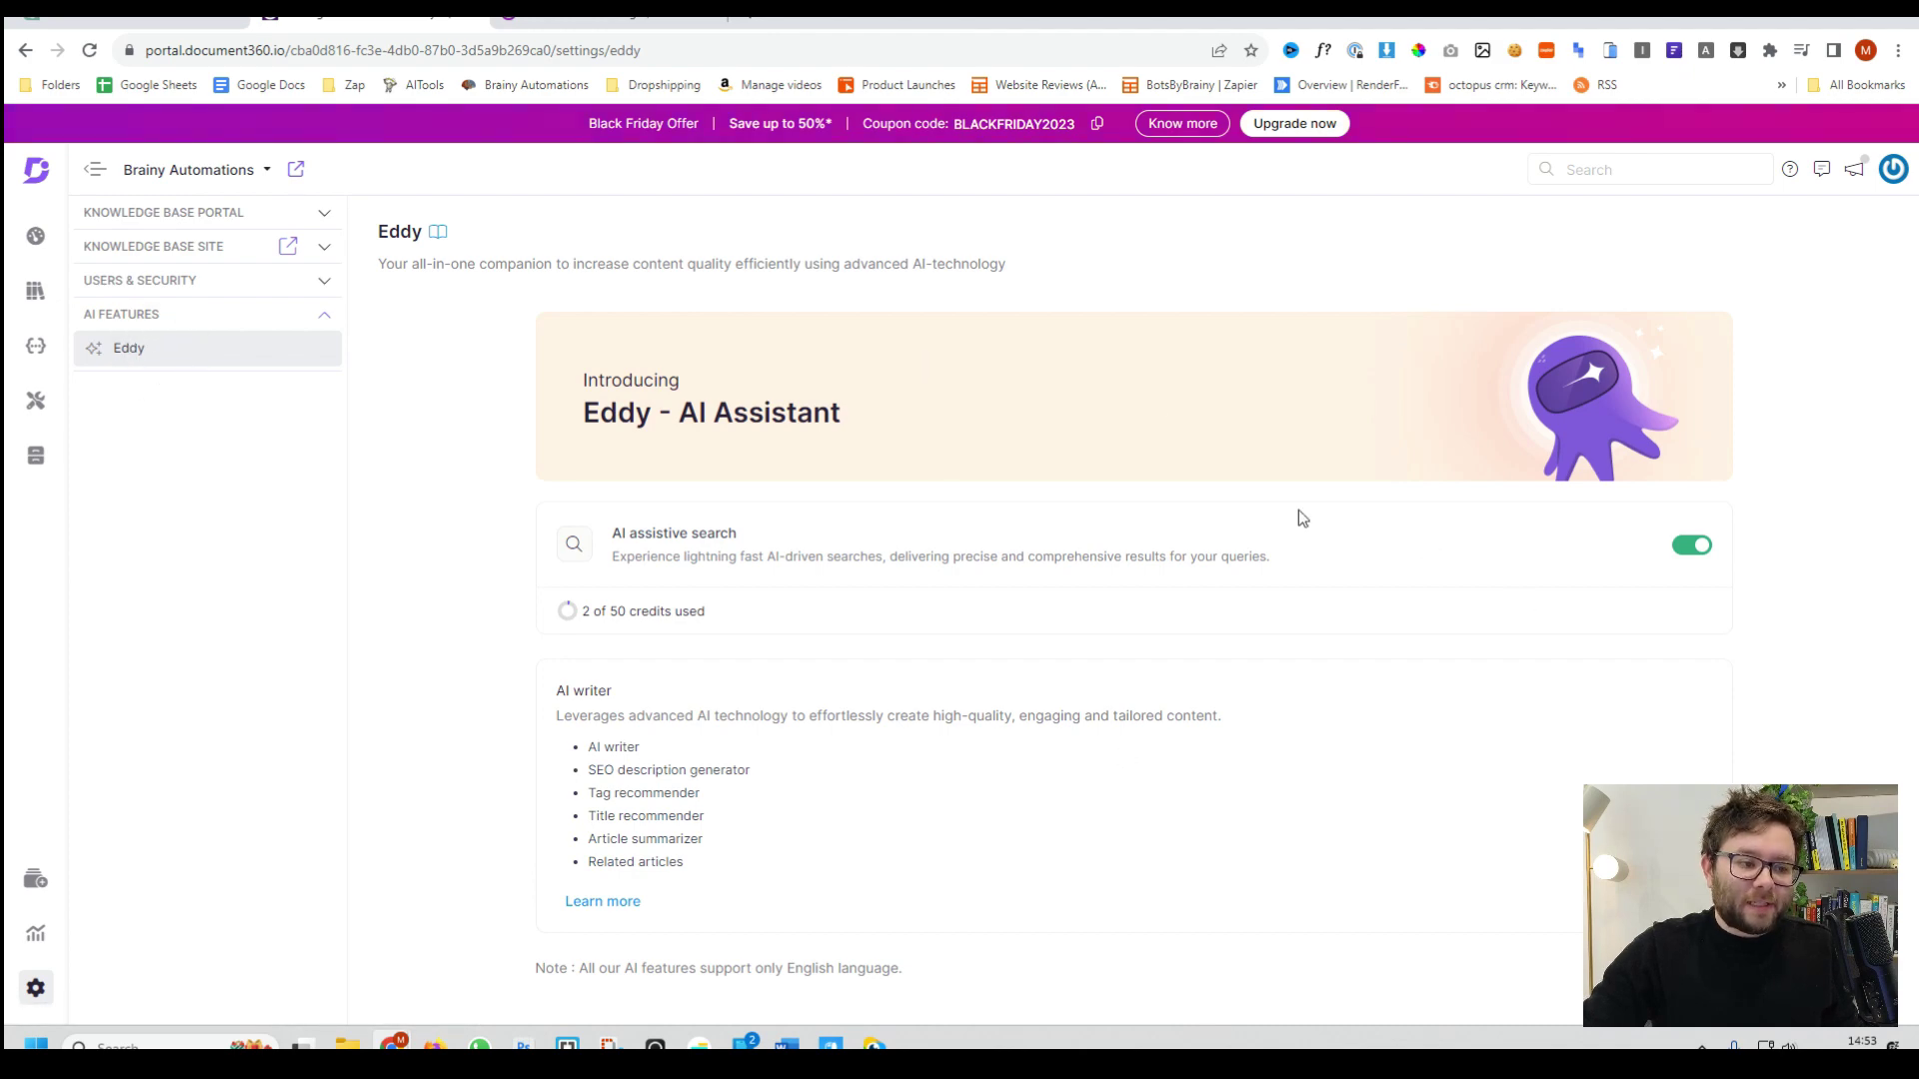
Highlight the AI writer toggle name in the docs and return to the Eddy settings.
key("ctrl+Tab")
left_click_drag(695, 441, 775, 441)
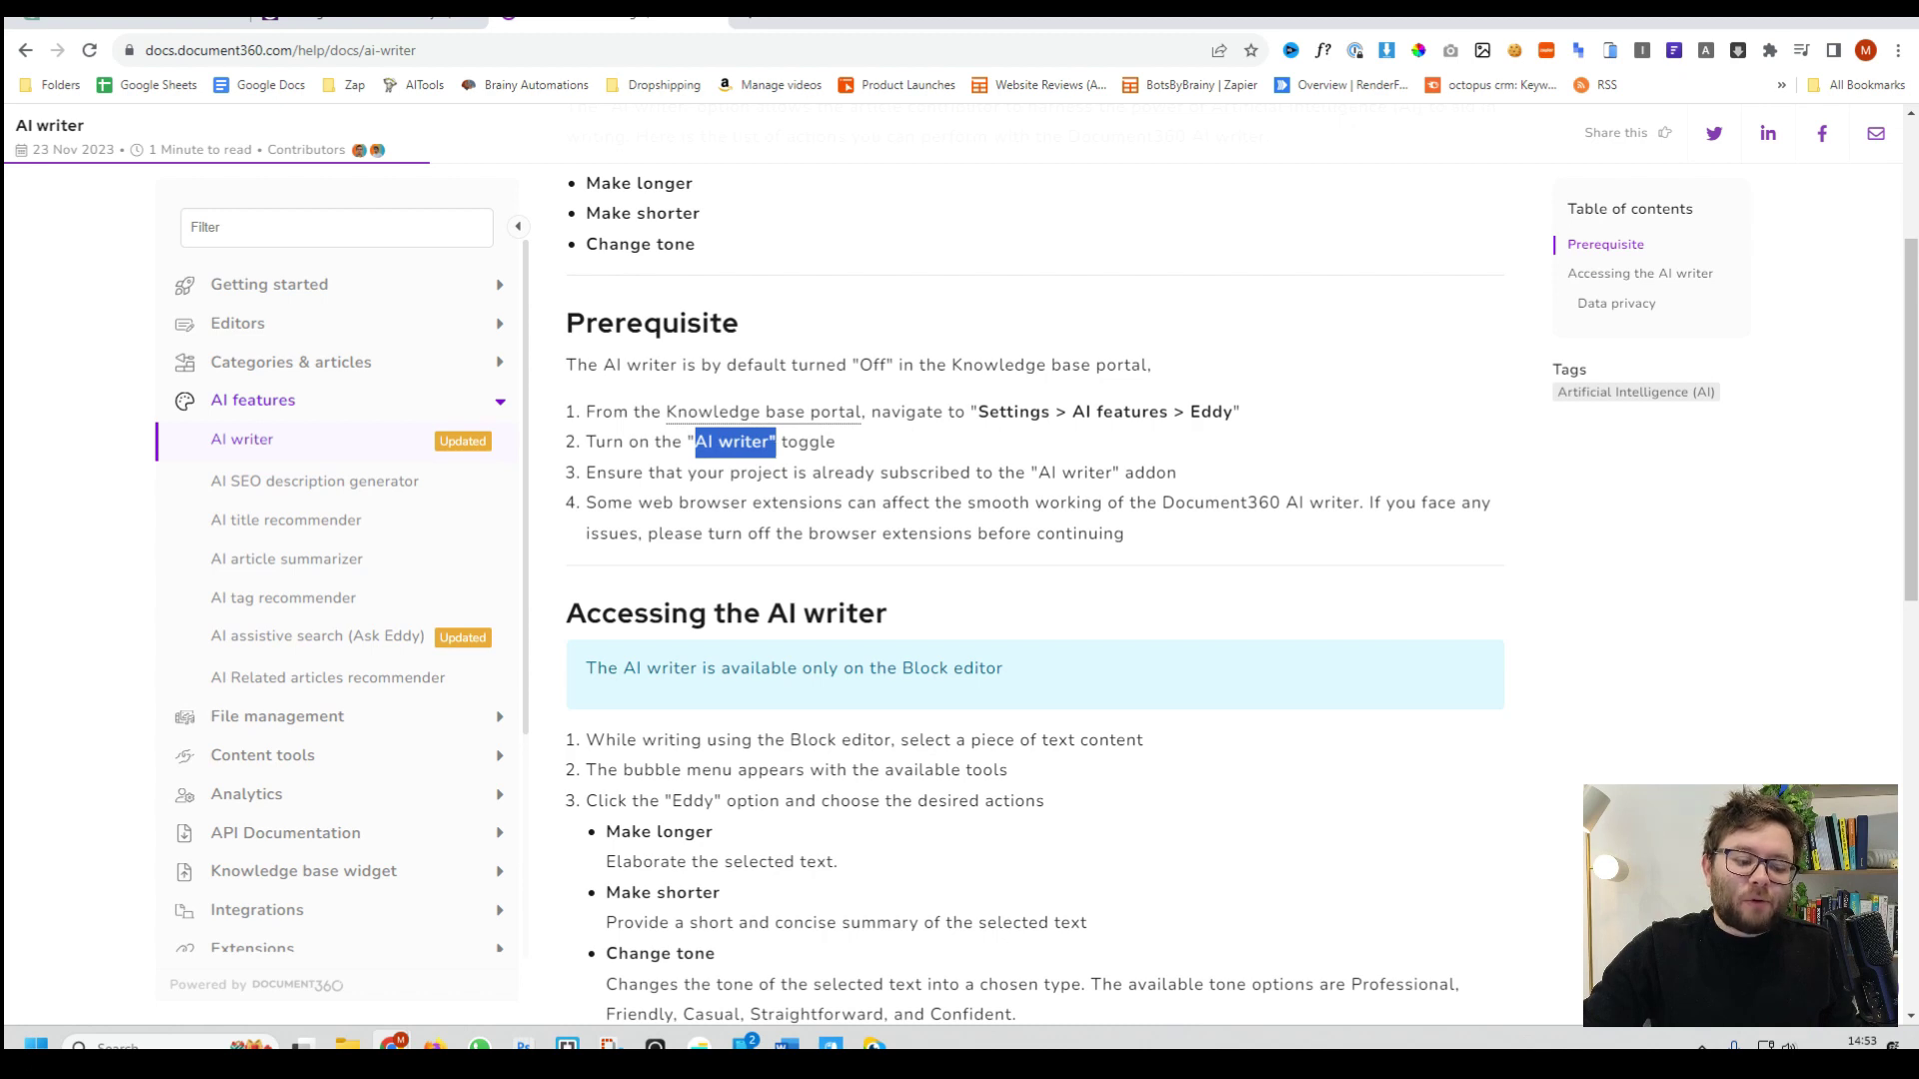
left_click(417, 30)
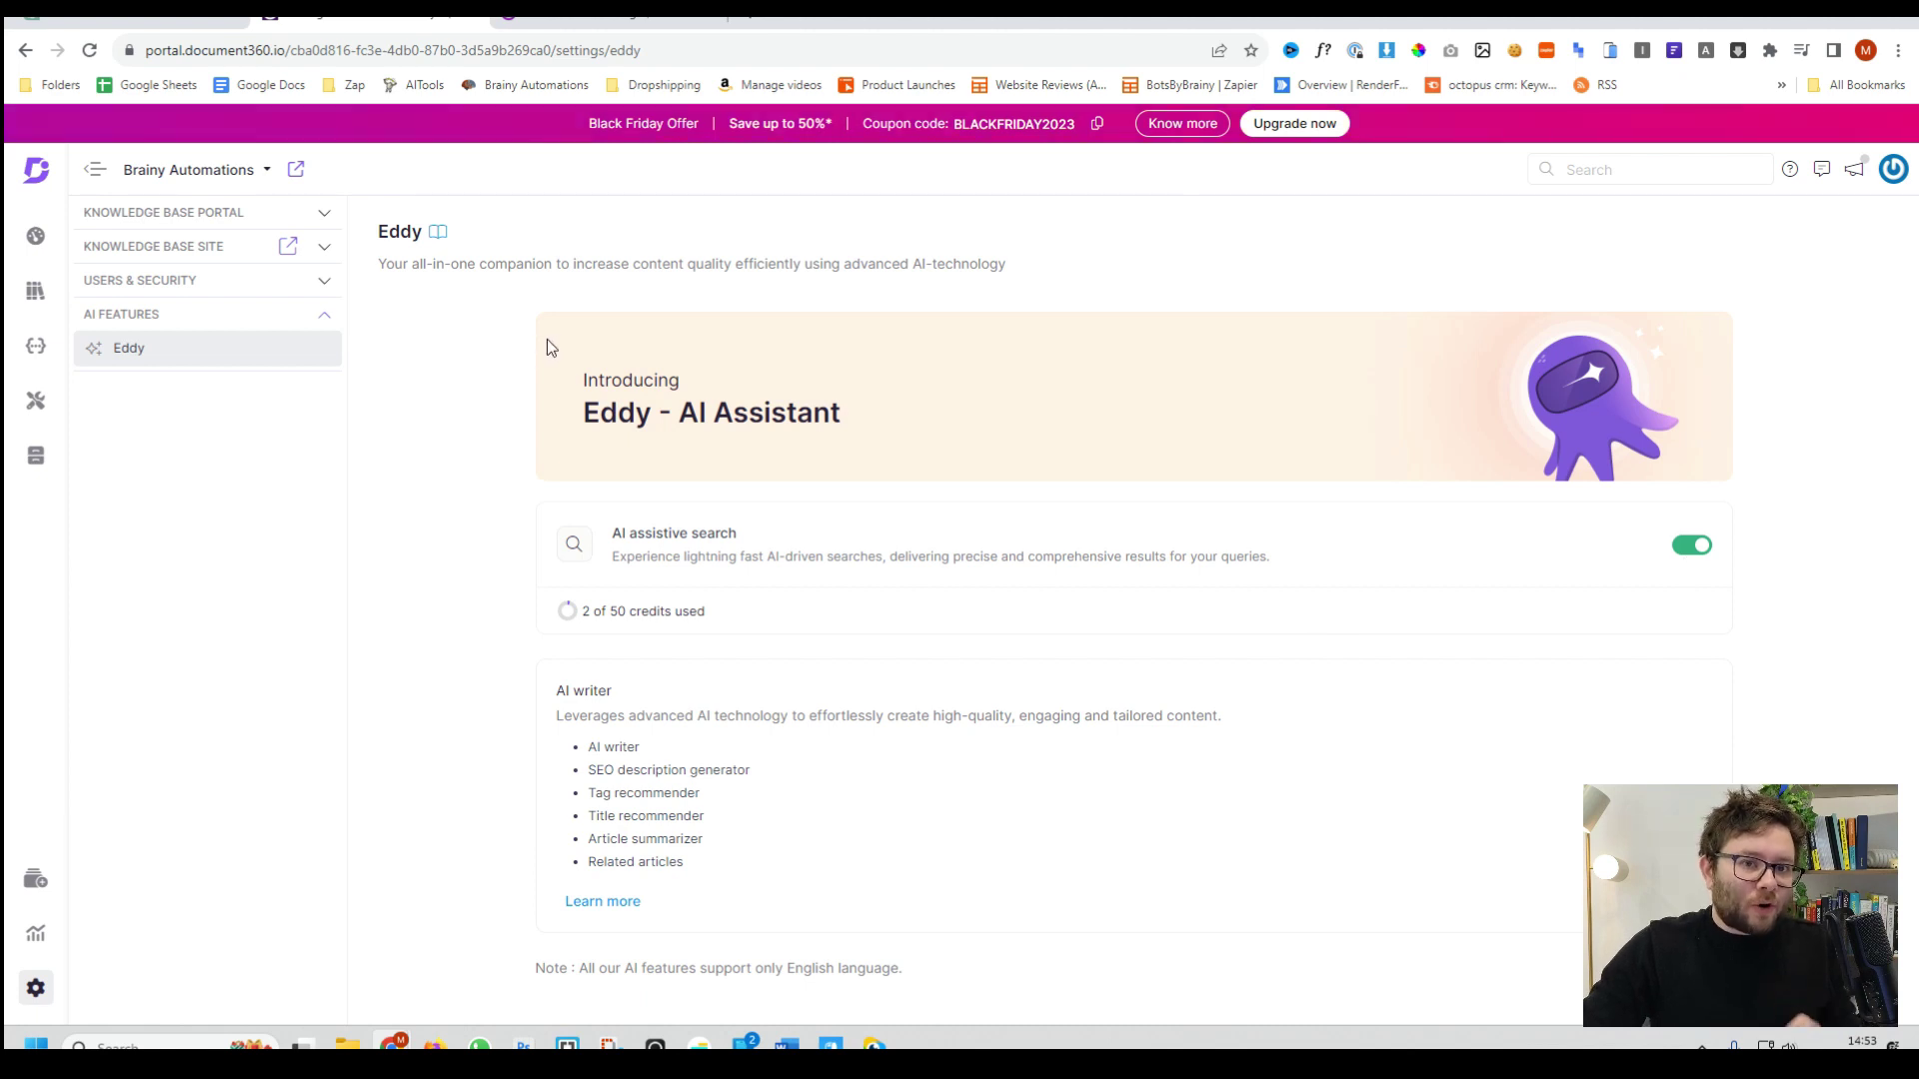
Open the draft Brainy Automations article from Documentation and scroll through its content.
left_click(35, 290)
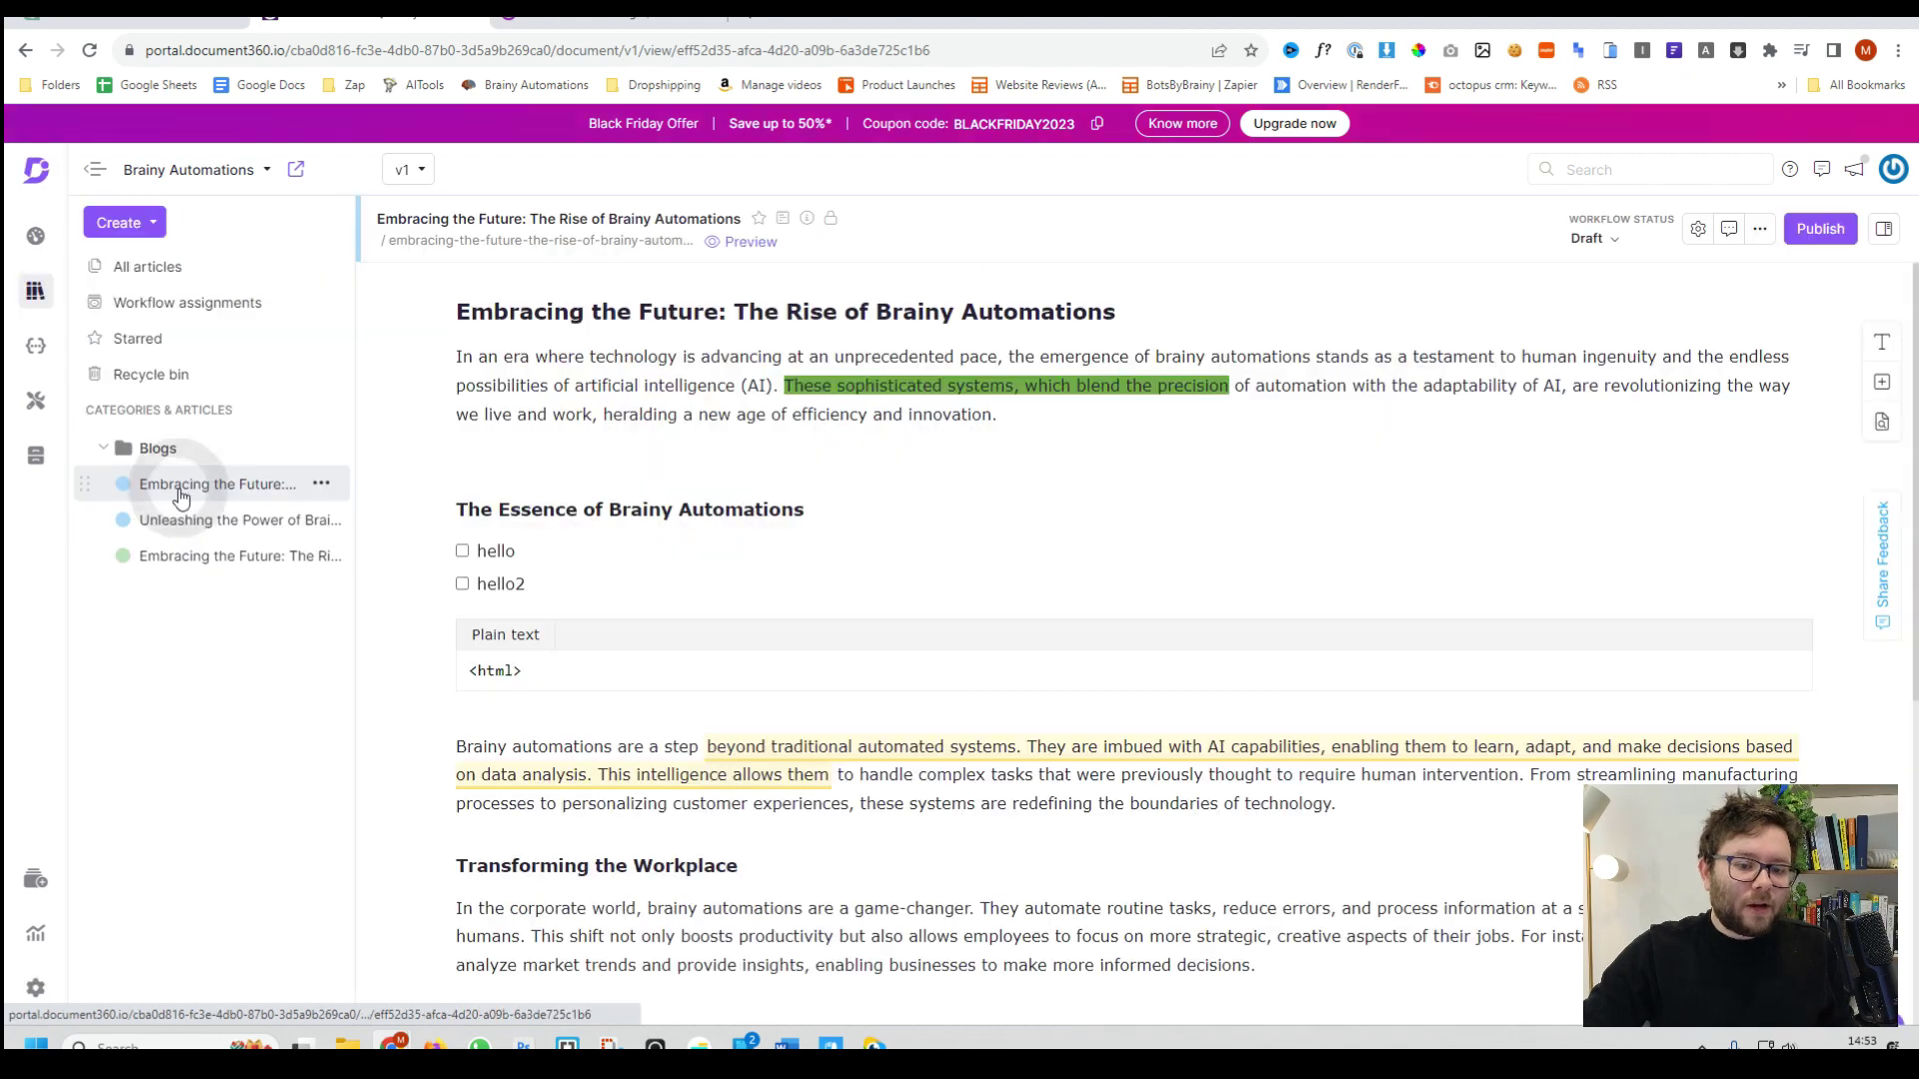
scroll(999, 550, "down", 2)
scroll(1099, 640, "down", 2)
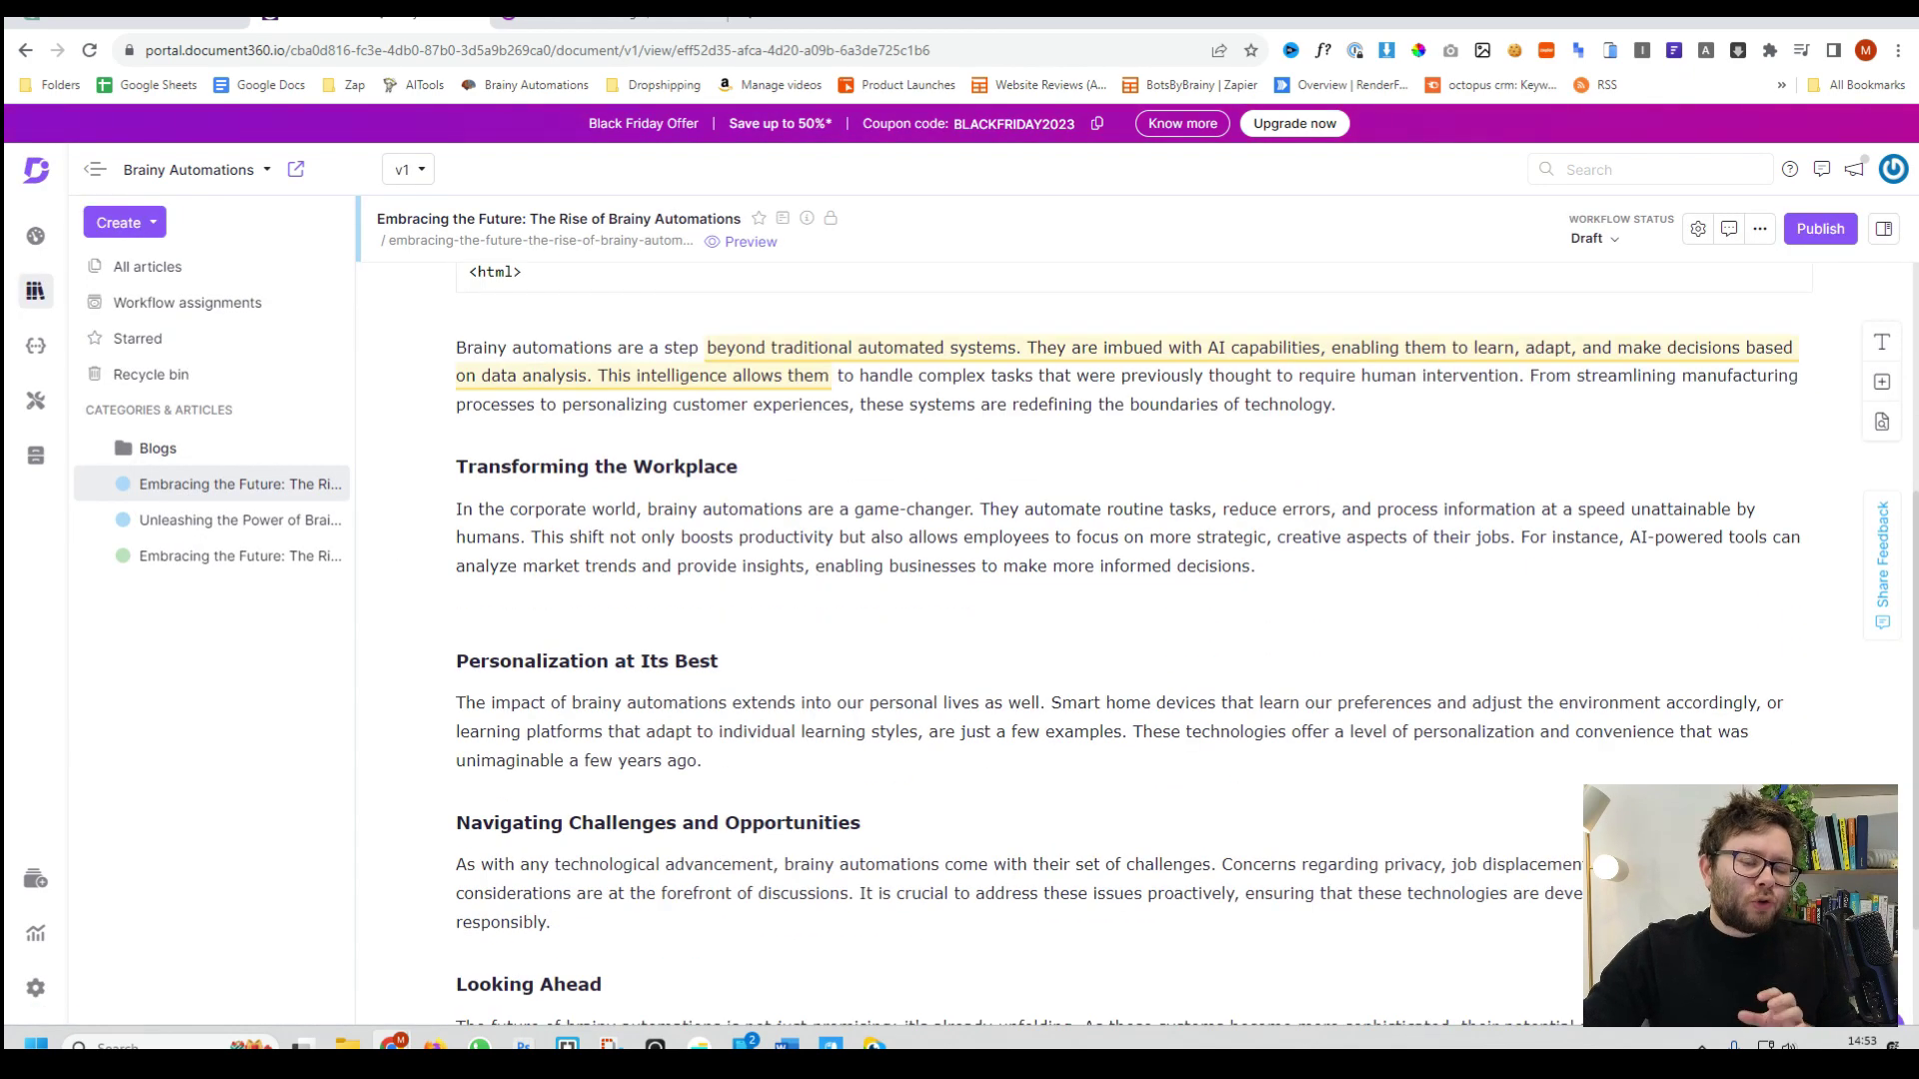
scroll(1099, 640, "down", 1)
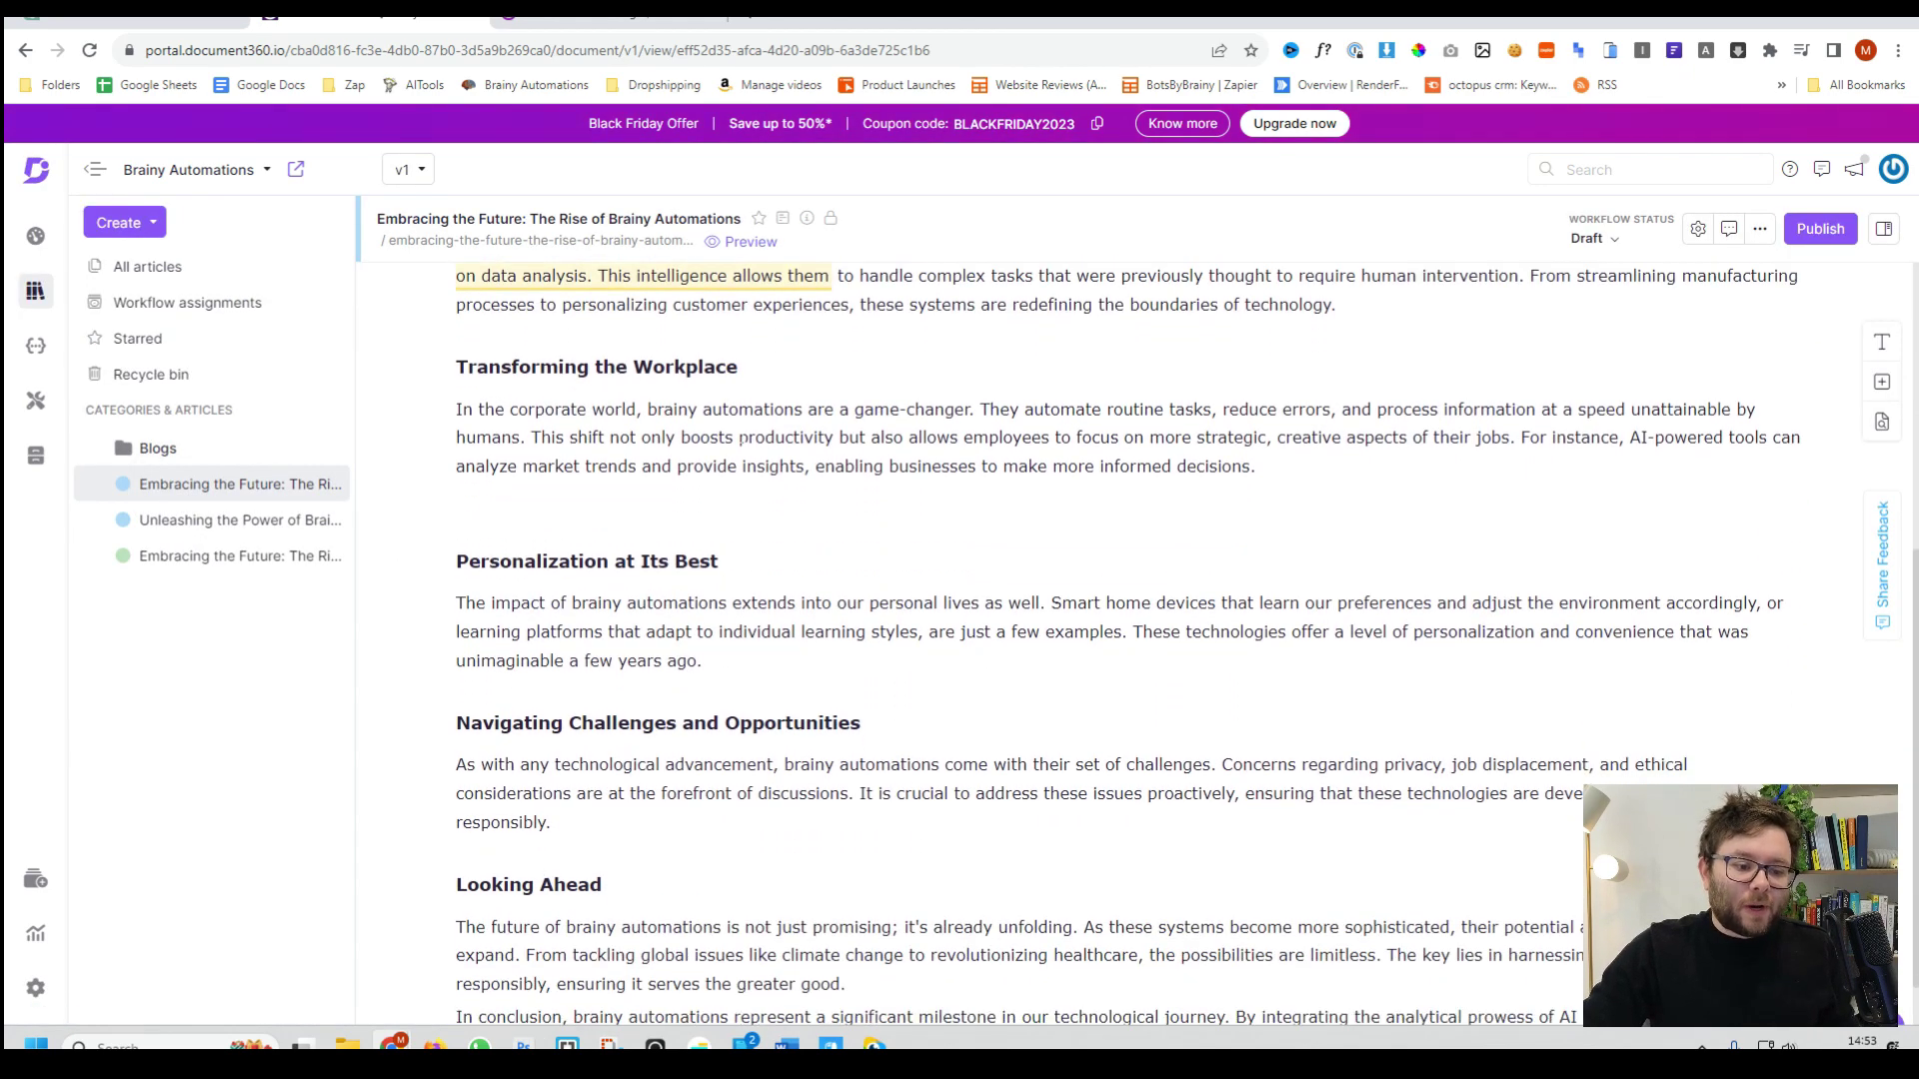
Select a phrase in the Transforming the Workplace paragraph, view its list formatting options, then return to the AI writer help article.
left_click_drag(739, 439, 1265, 439)
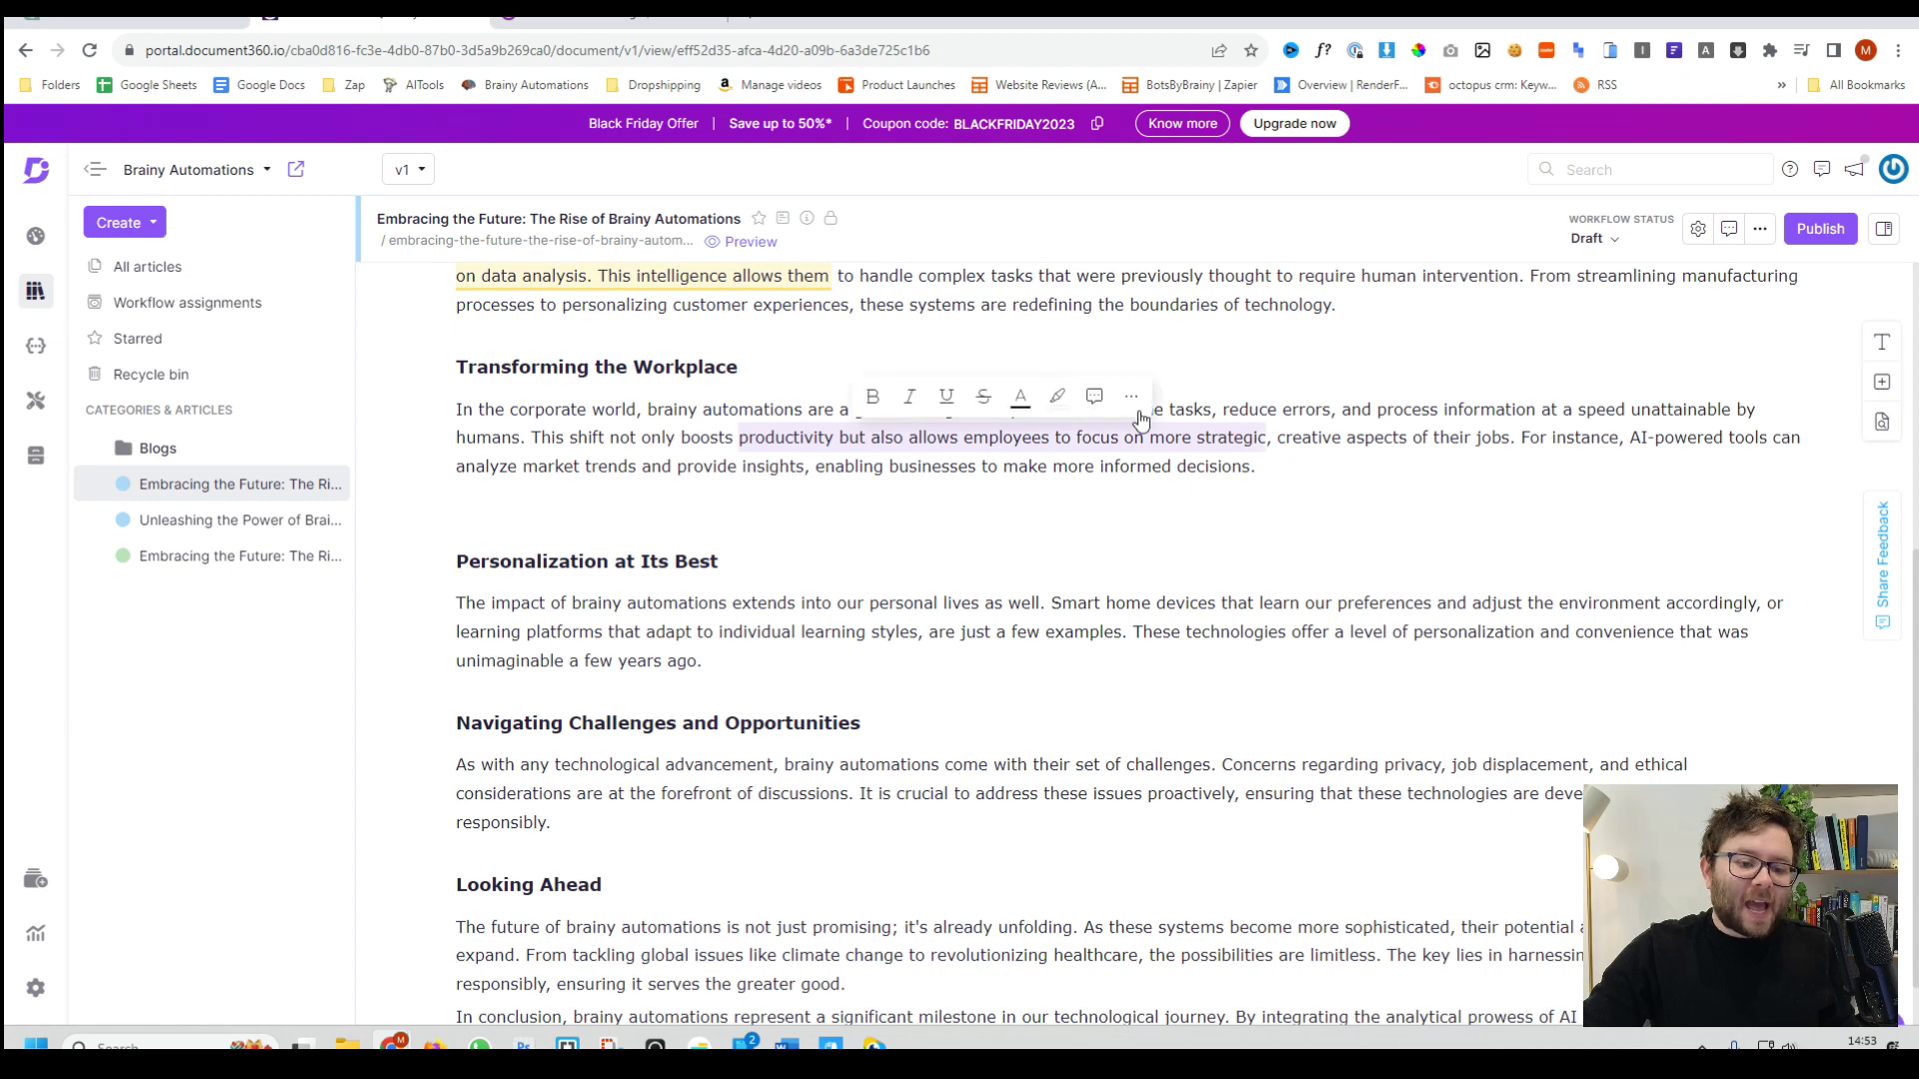
left_click(1131, 399)
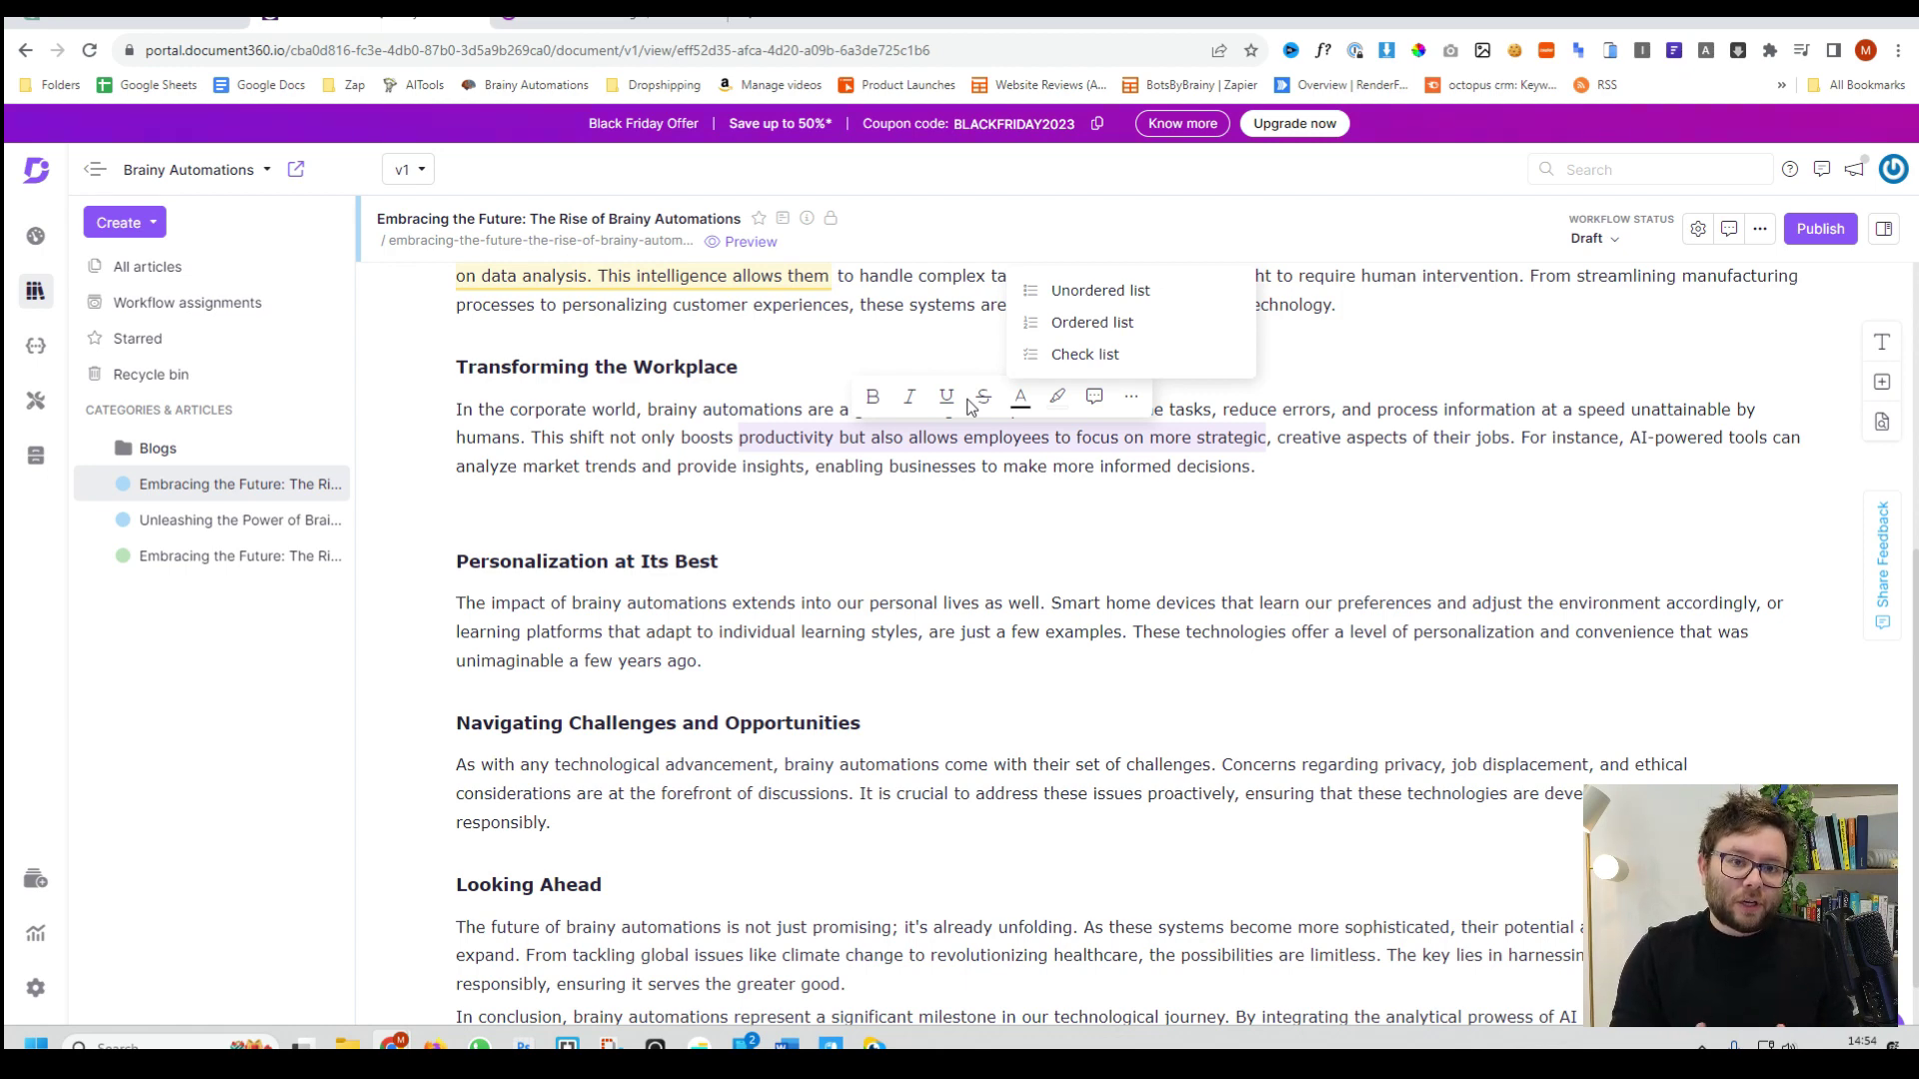
key("ctrl+Tab")
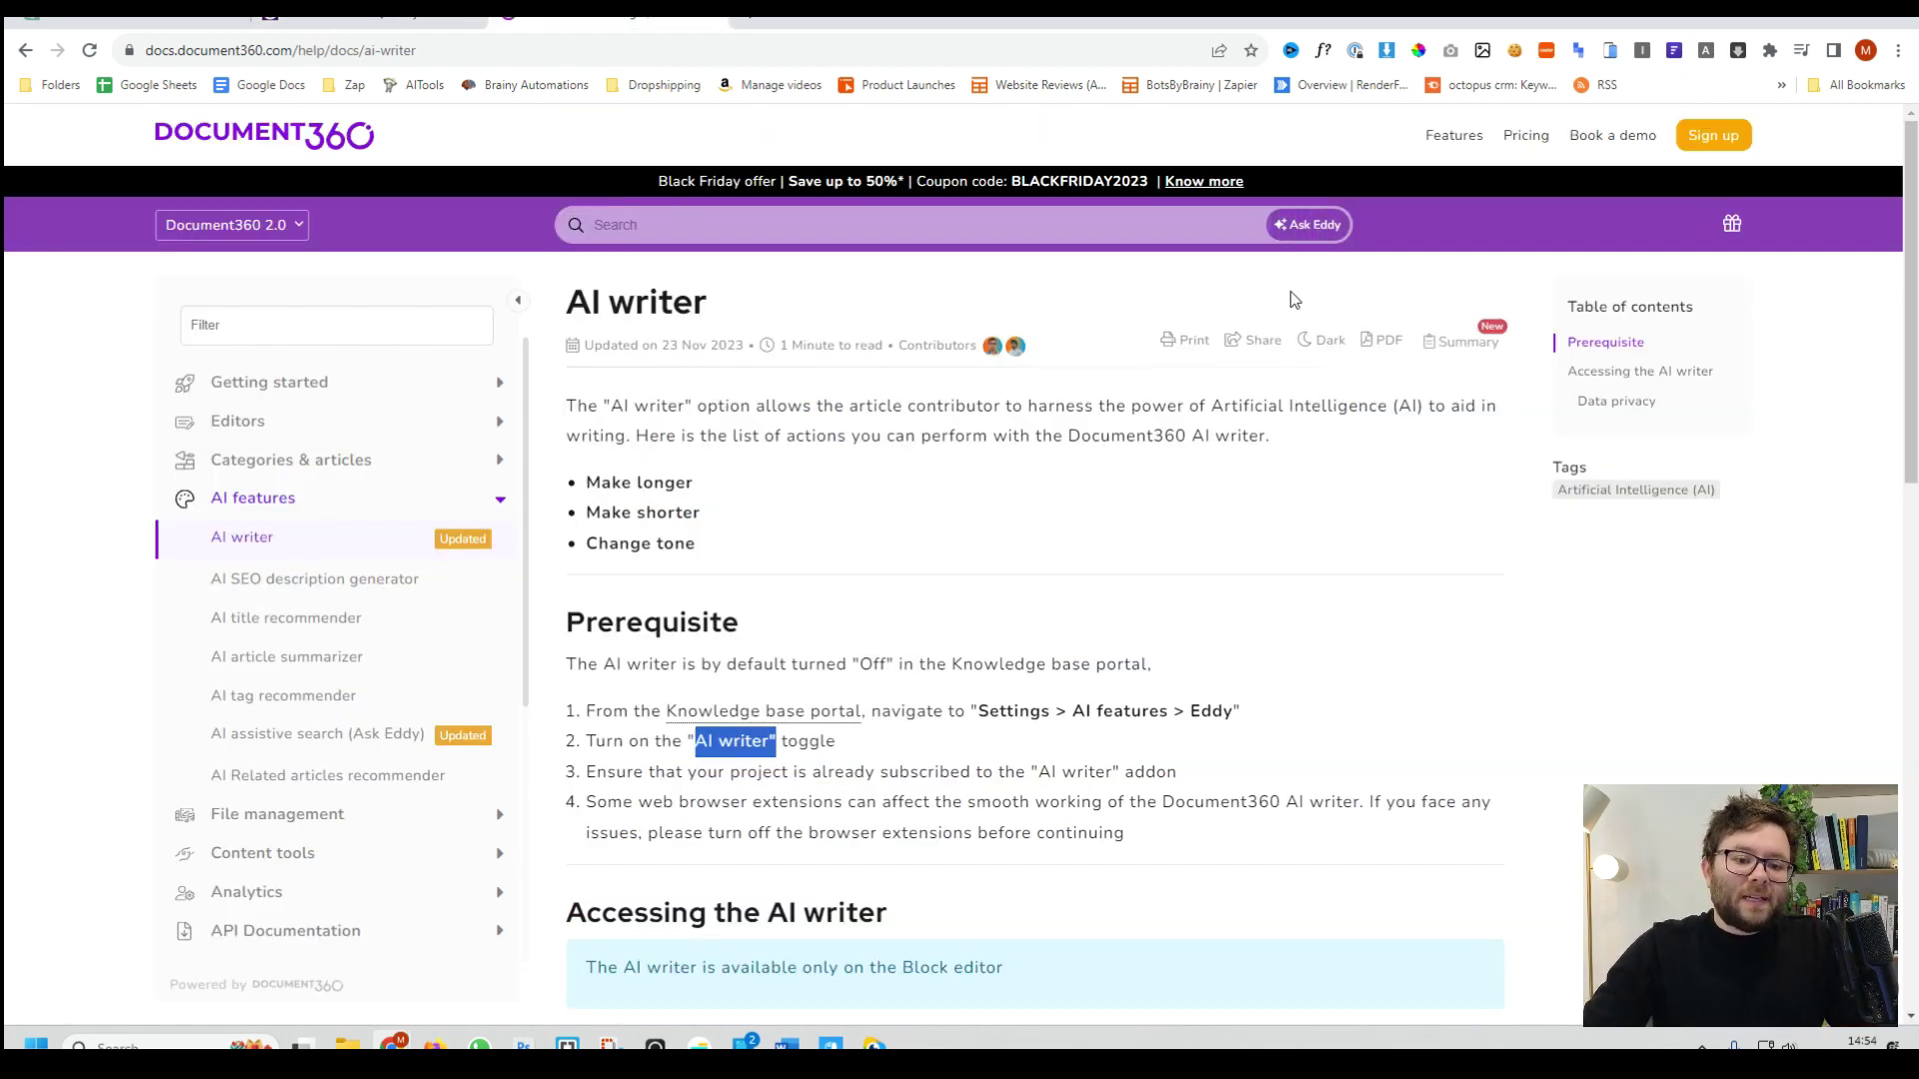
Ask Eddy 'explain what eddy is' to get an answer citing four reference articles.
left_click(1327, 220)
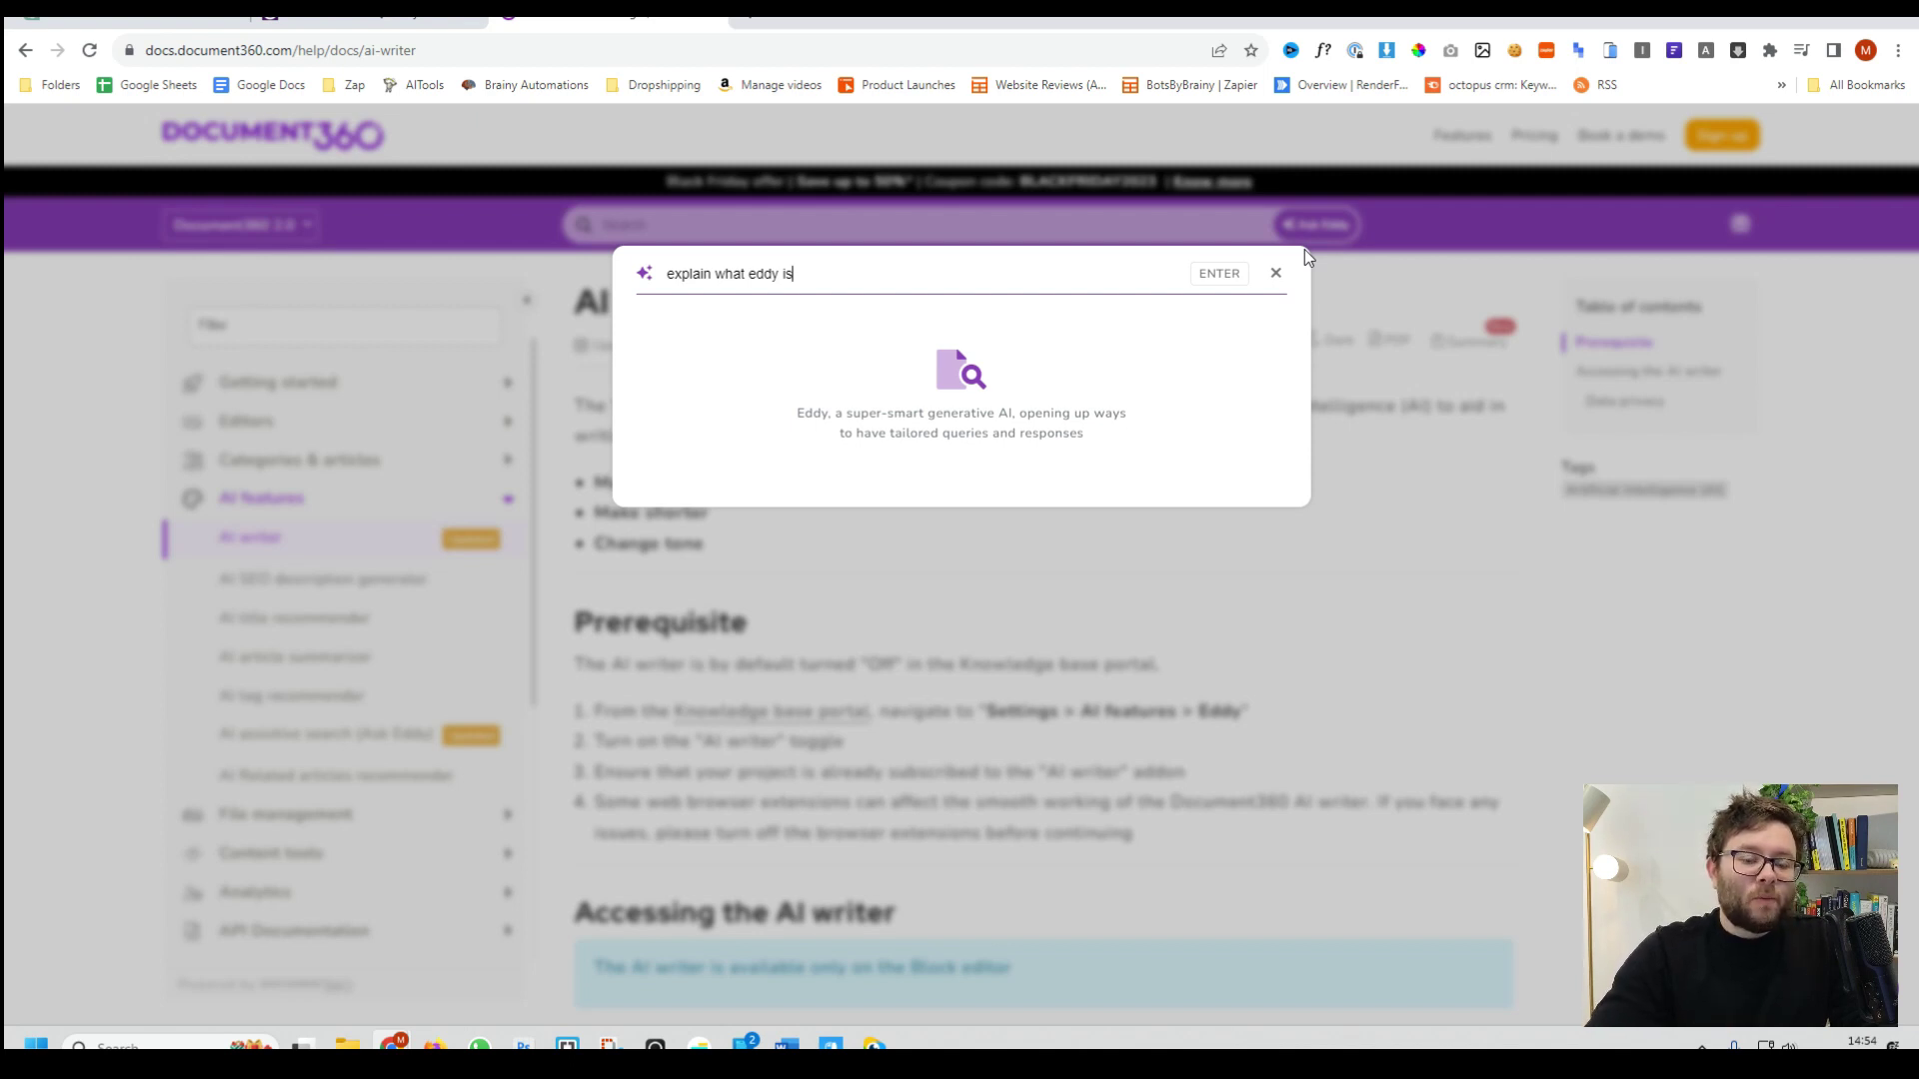
key("Return")
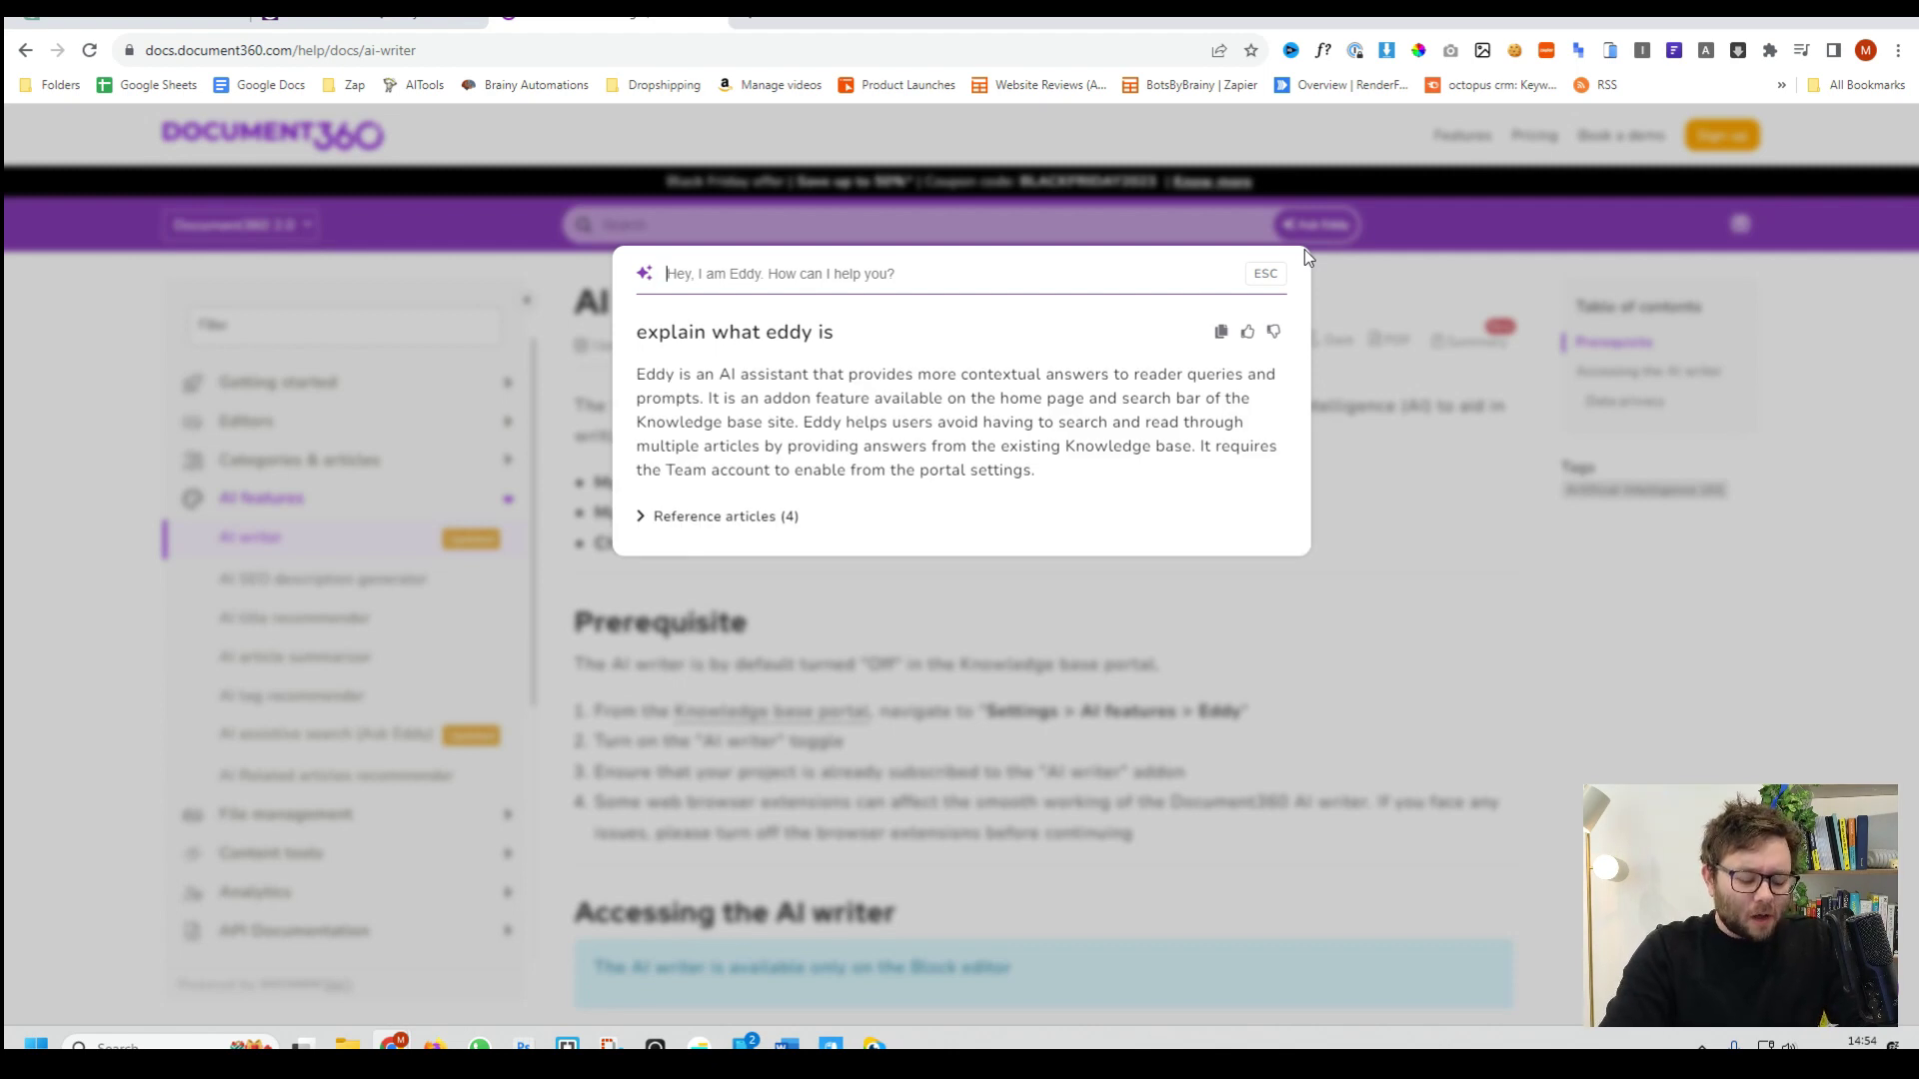
Ask Eddy 'how to use document360' and view the 10-step guide from the top.
type("how to use")
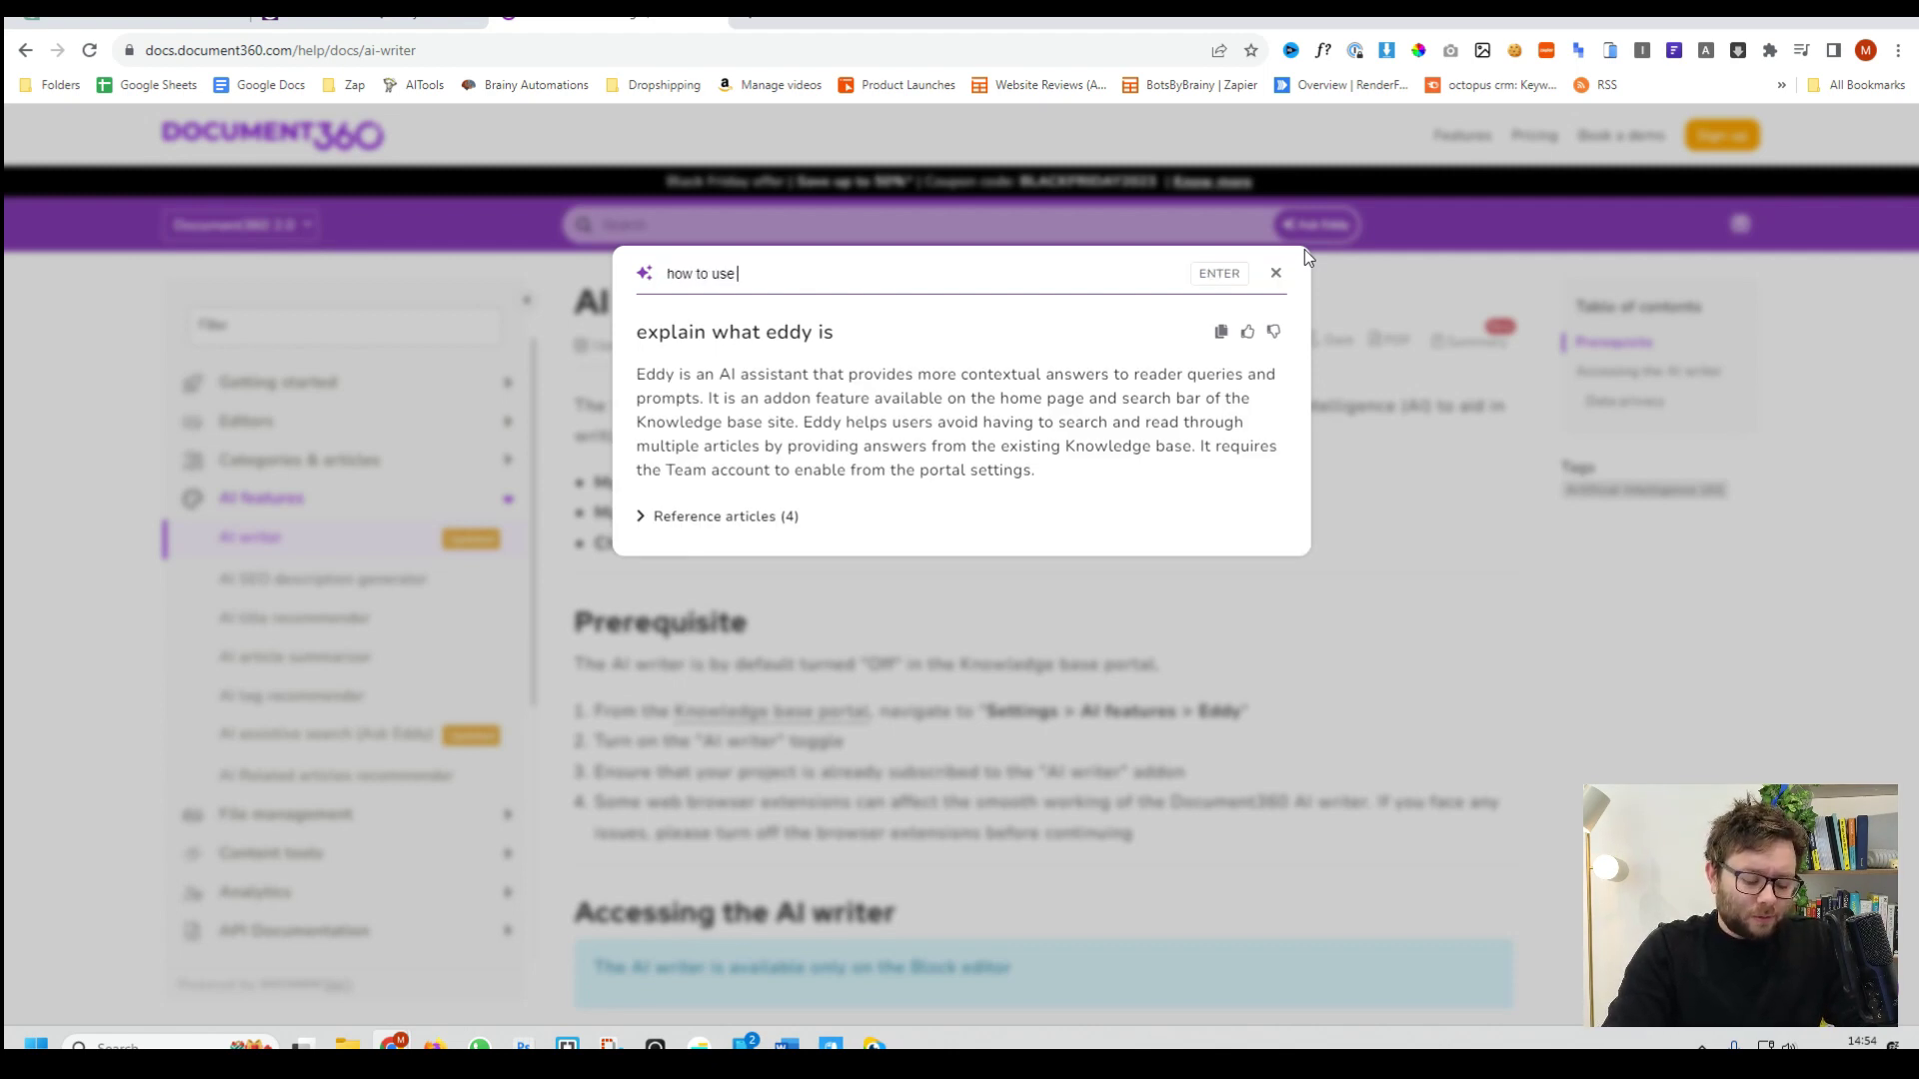
type(" document360")
key("Return")
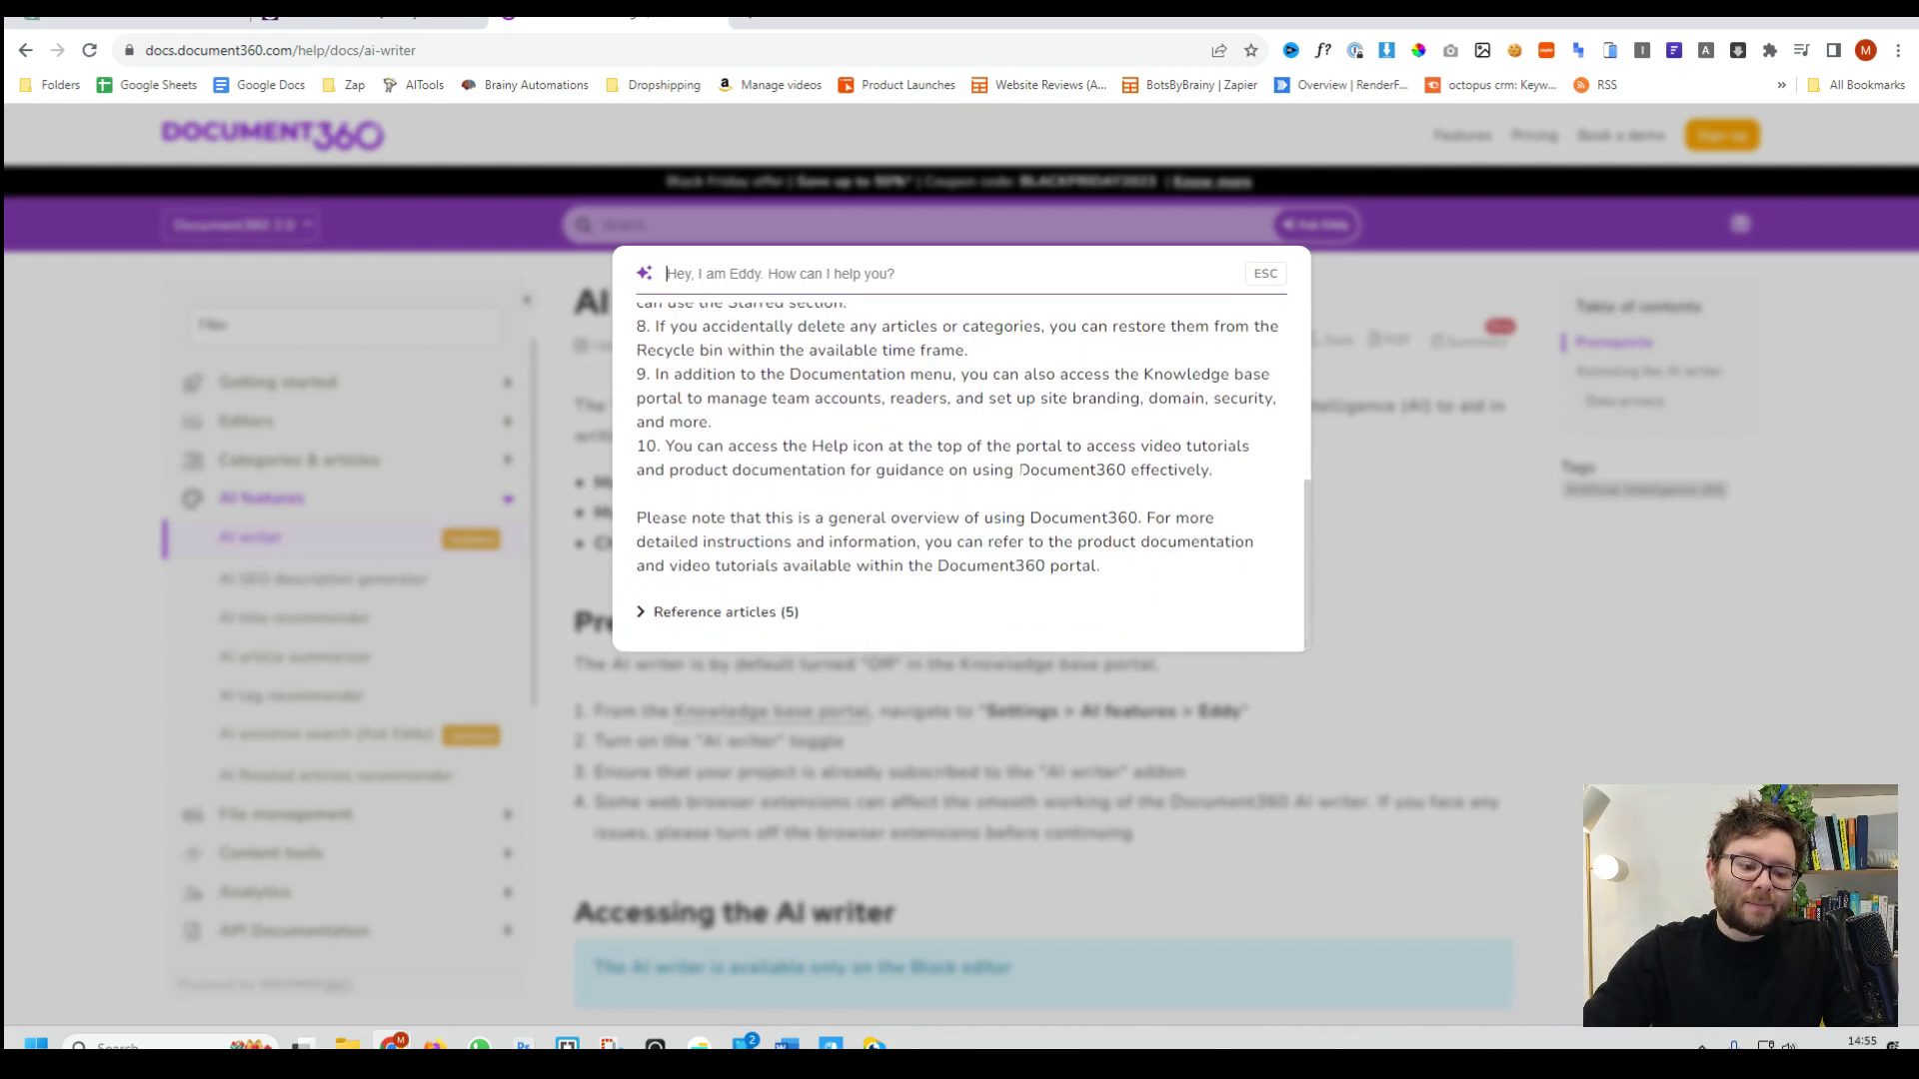
scroll(960, 469, "up", 3)
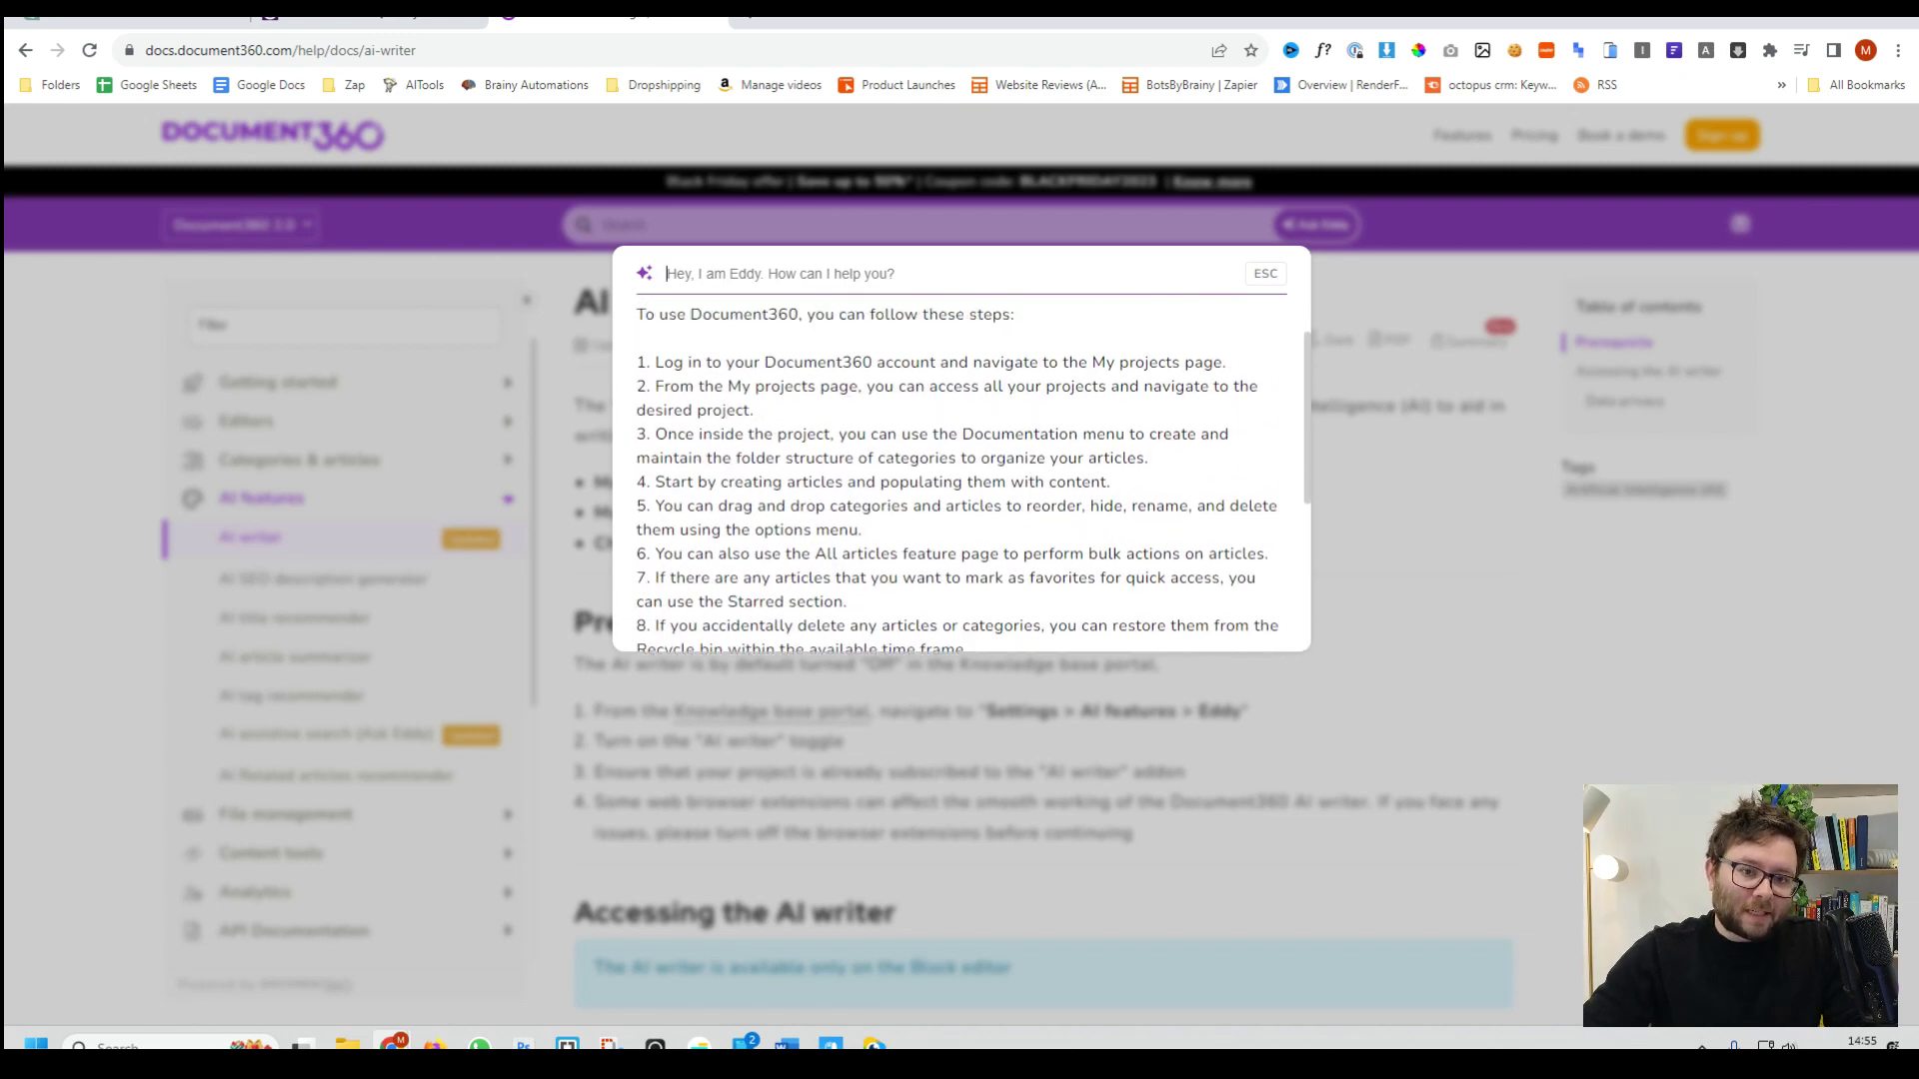